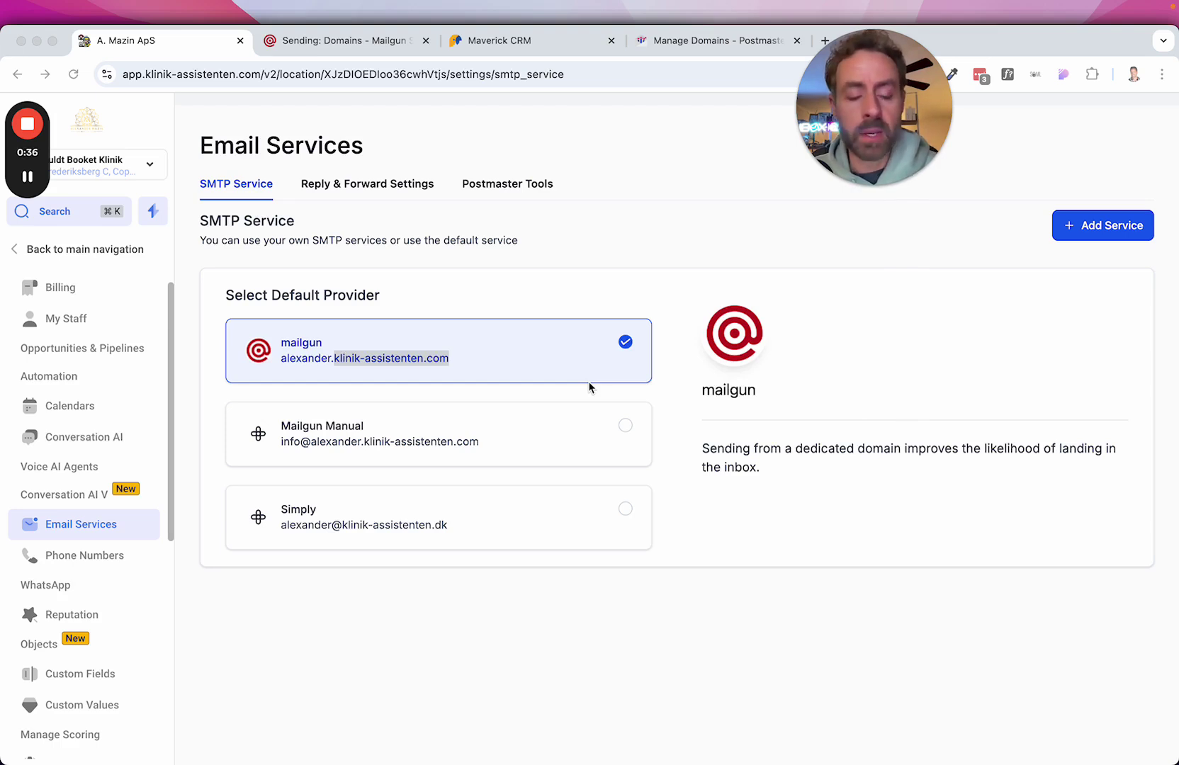
Copy klinik-assistenten.com from the mailgun SMTP card's alexander.klinik-assistenten.com sending address.
{"action": "left_click", "coordinate": [511, 349]}
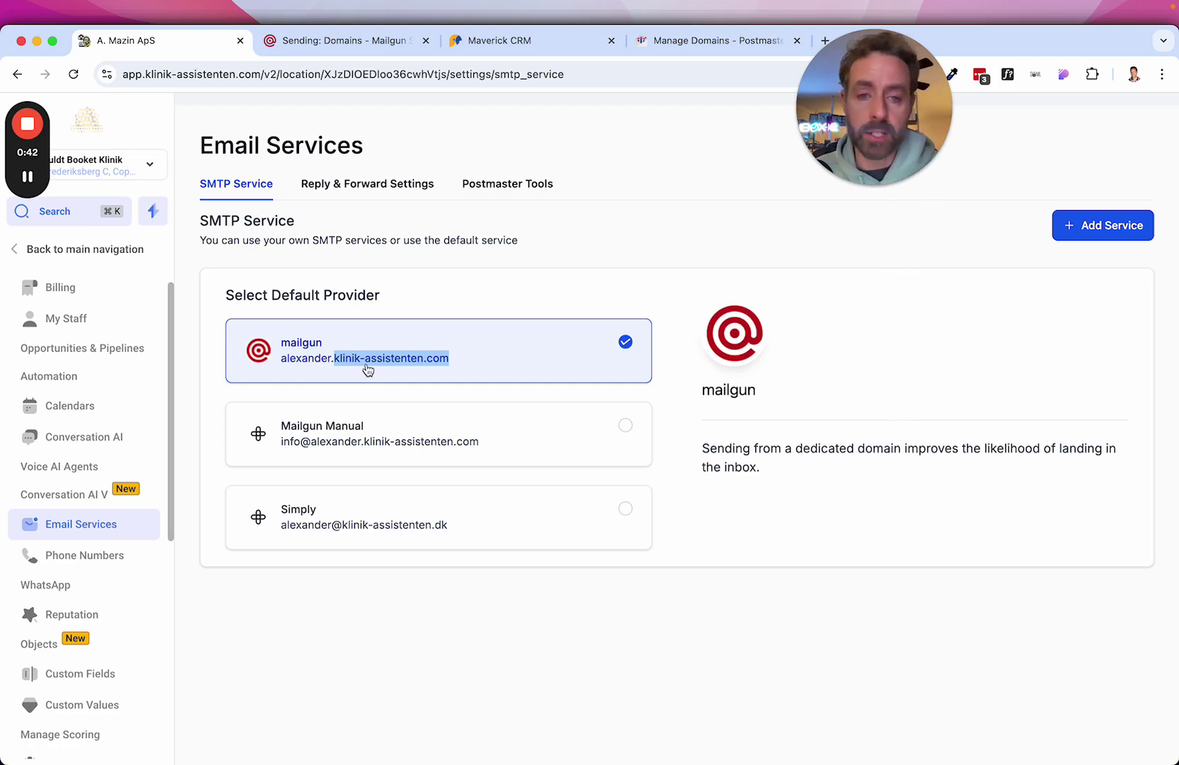
{"action": "left_click", "coordinate": [482, 308]}
{"action": "left_click_drag", "start_coordinate": [457, 362], "coordinate": [282, 363]}
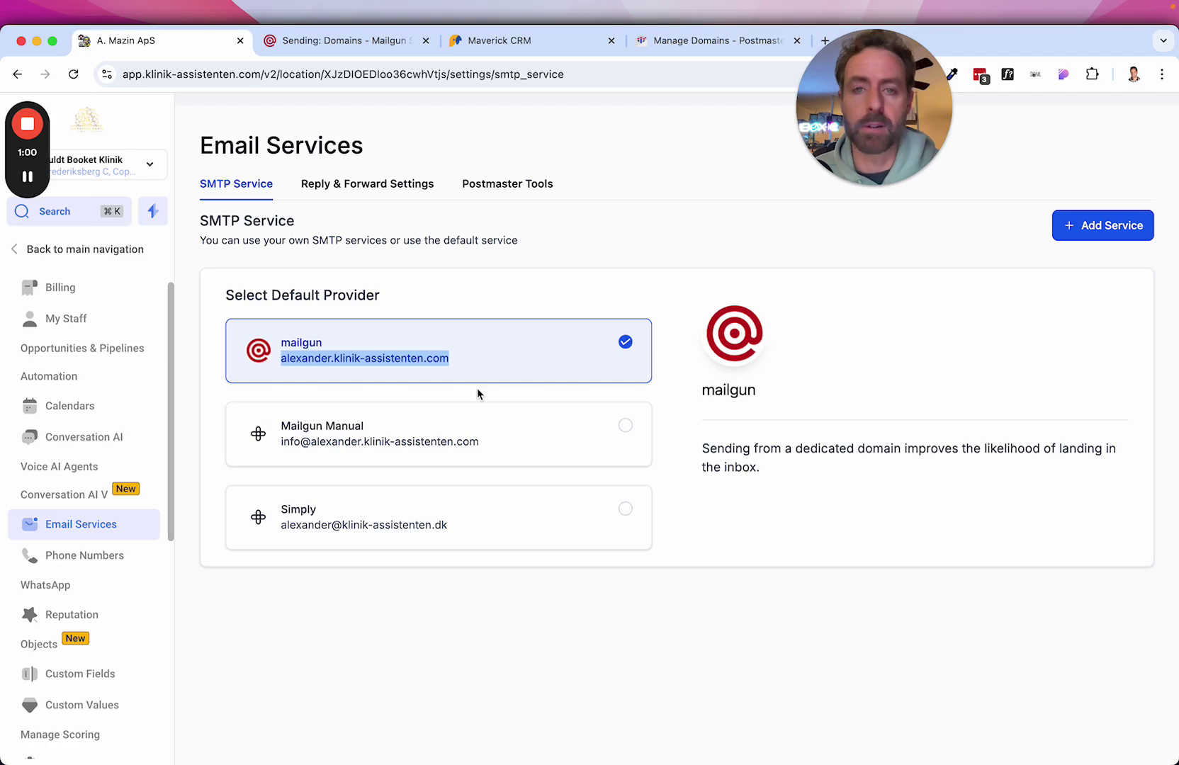
{"action": "left_click", "coordinate": [470, 279]}
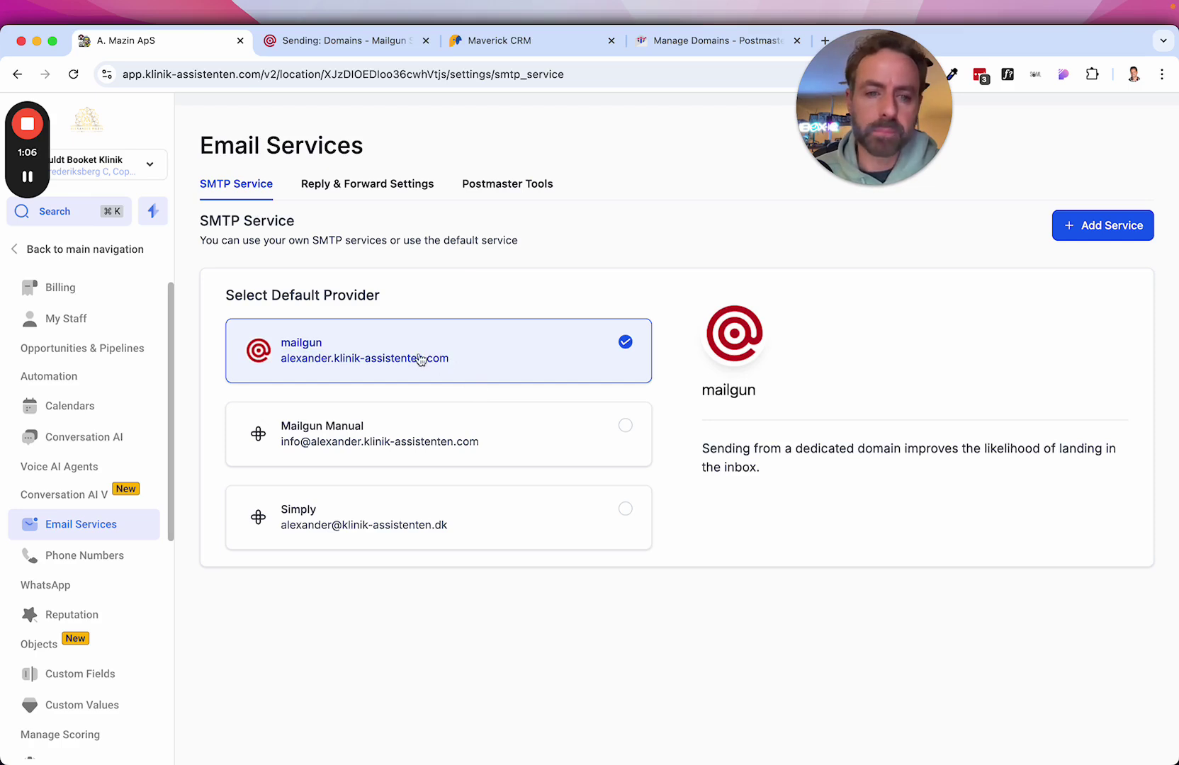
{"action": "left_click", "coordinate": [678, 41]}
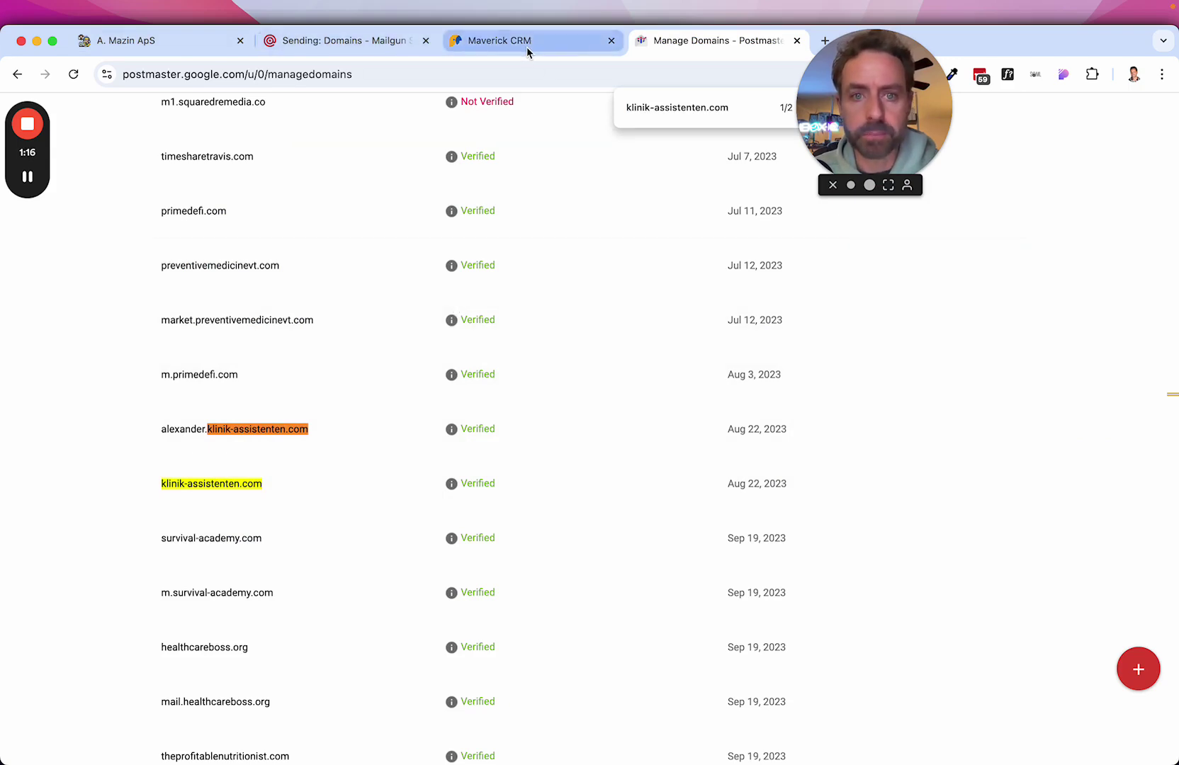
{"action": "left_click", "coordinate": [156, 41]}
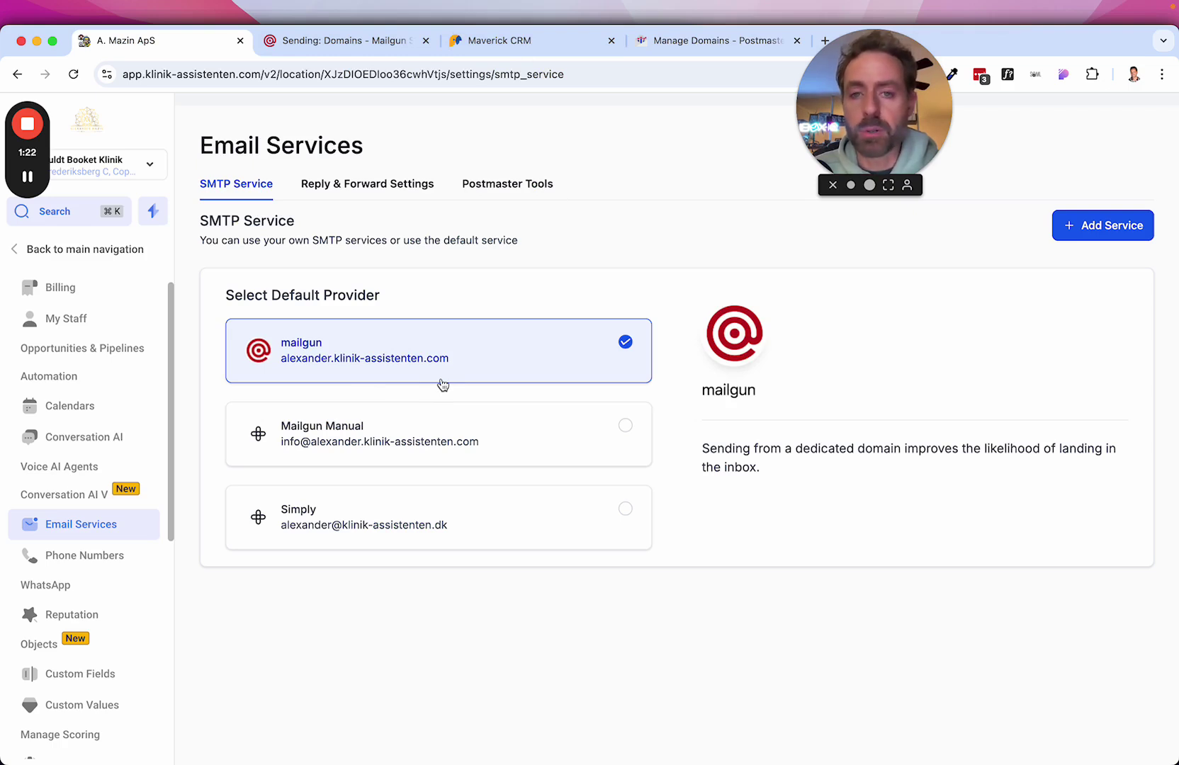
{"action": "left_click_drag", "start_coordinate": [451, 361], "coordinate": [339, 363]}
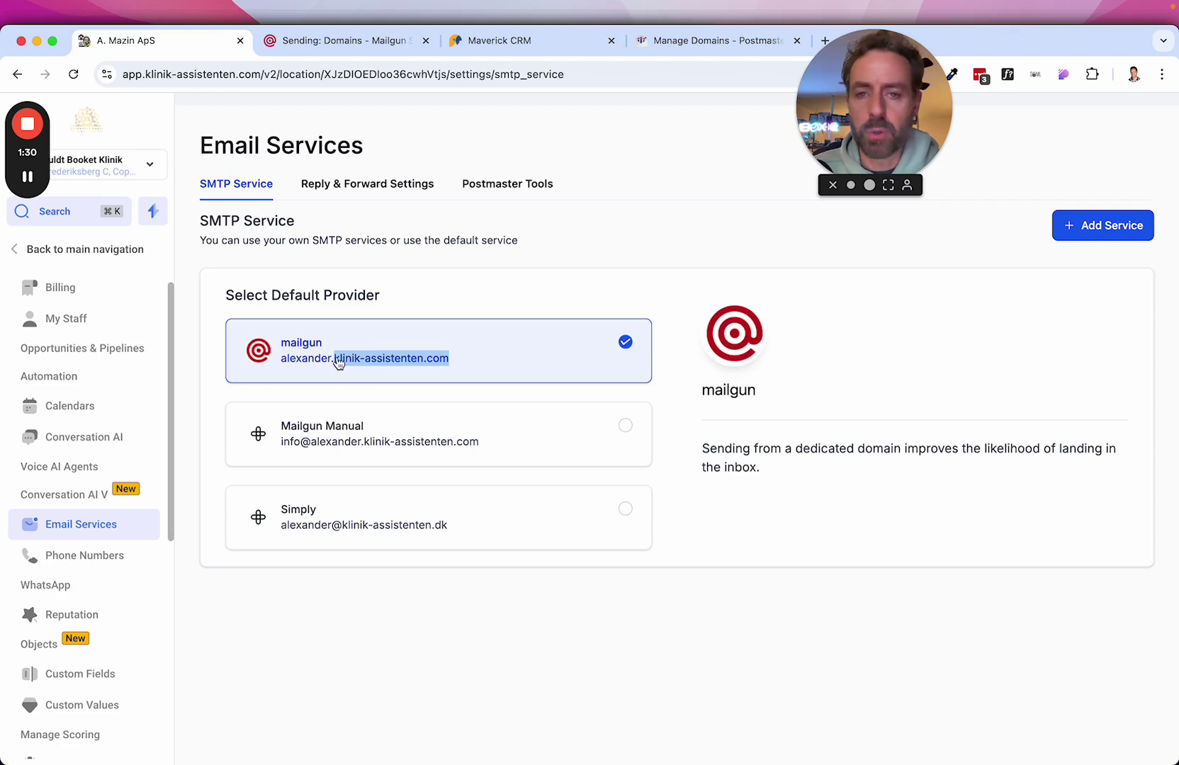
{"action": "right_click", "coordinate": [370, 361]}
{"action": "left_click", "coordinate": [405, 396]}
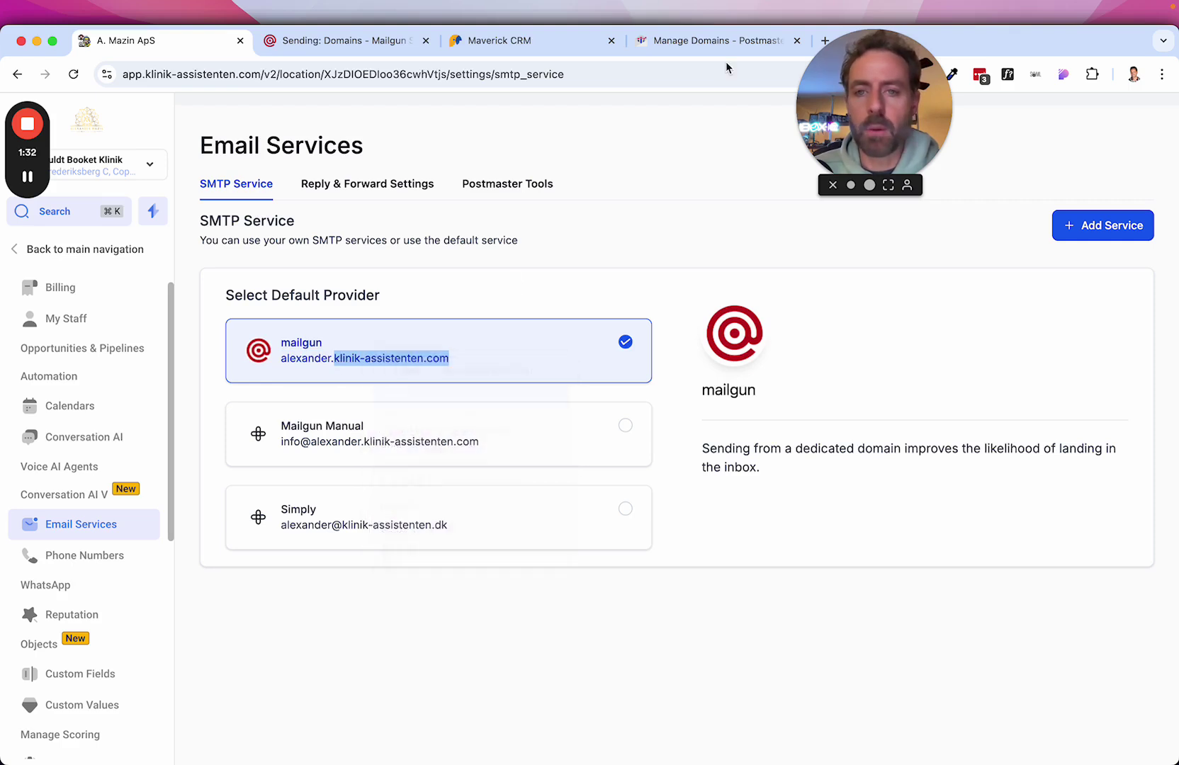
{"action": "left_click", "coordinate": [712, 40]}
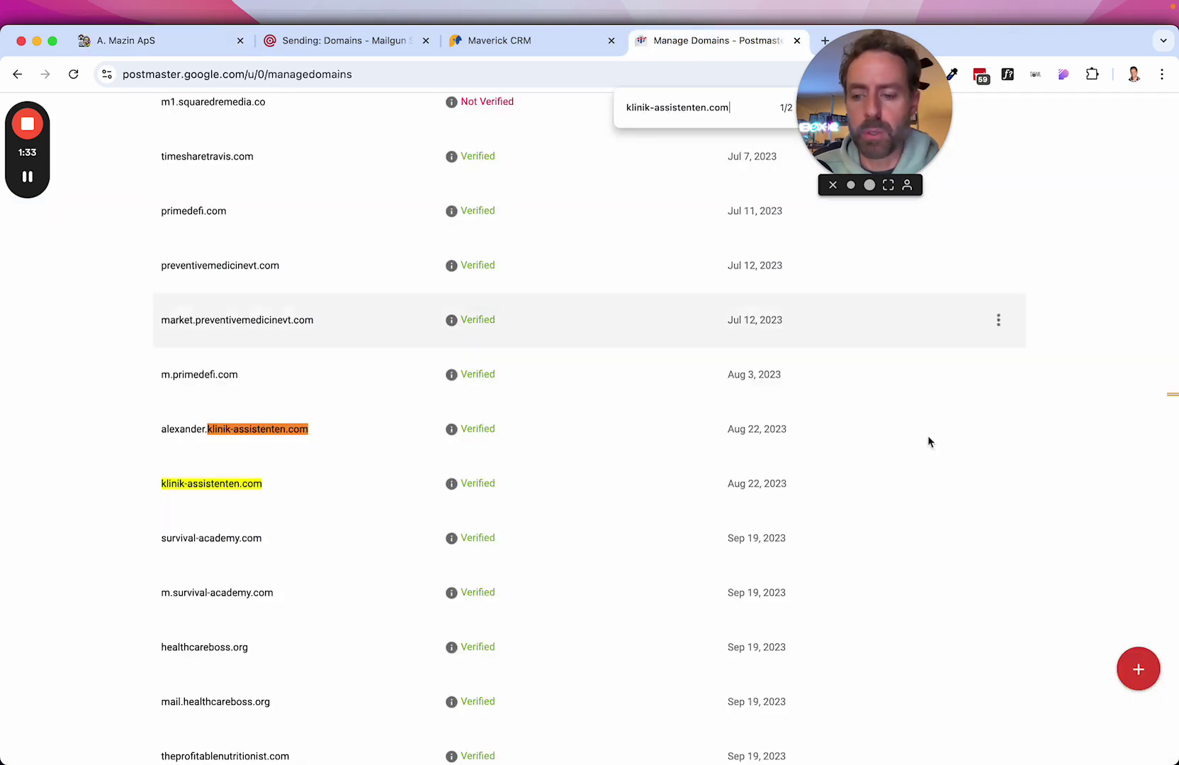
{"action": "left_click", "coordinate": [1139, 672]}
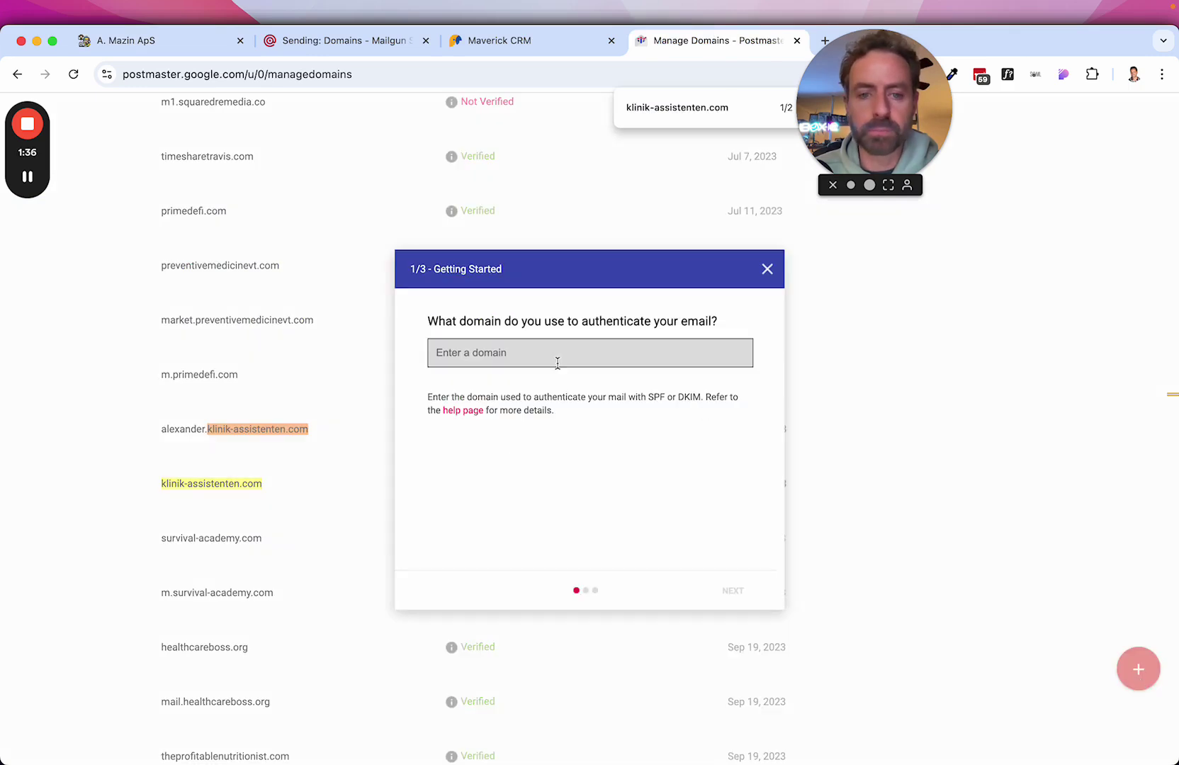
{"action": "key", "text": "super+v"}
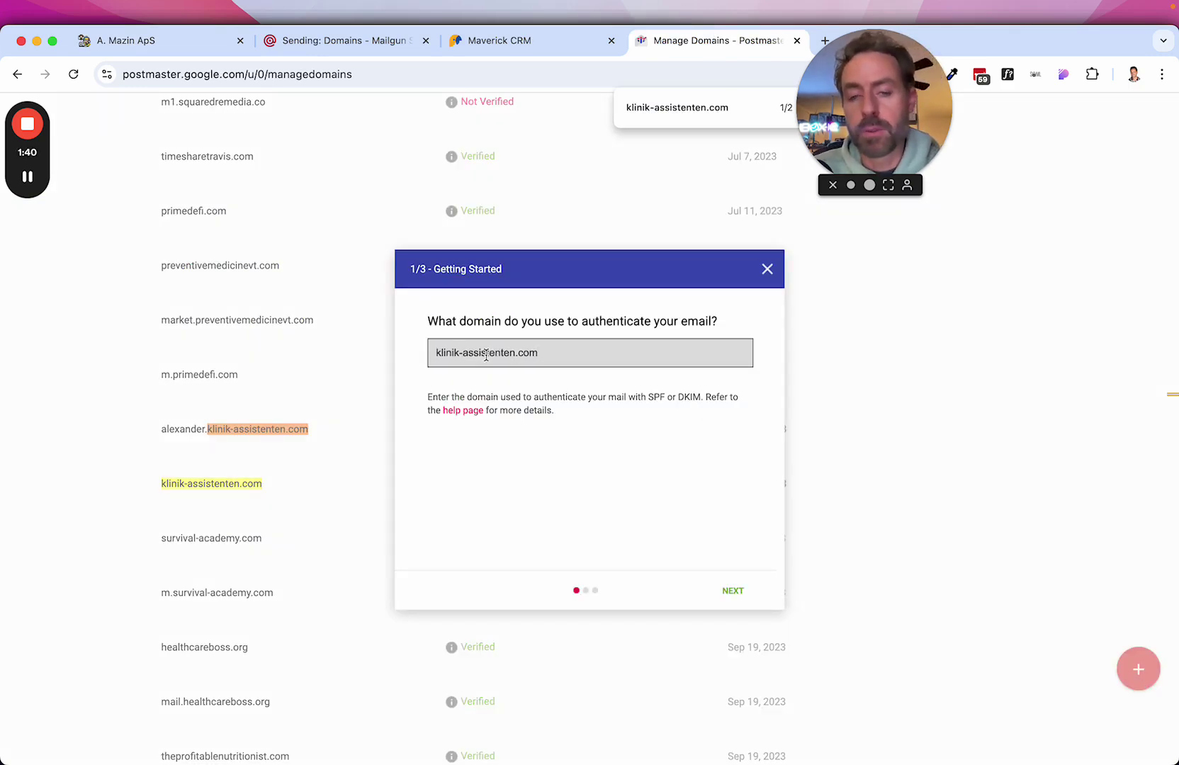
{"action": "key", "text": "Left"}
{"action": "key", "text": "Left"}
{"action": "key", "text": "Left"}
{"action": "key", "text": "Left"}
{"action": "type", "text": "new"}
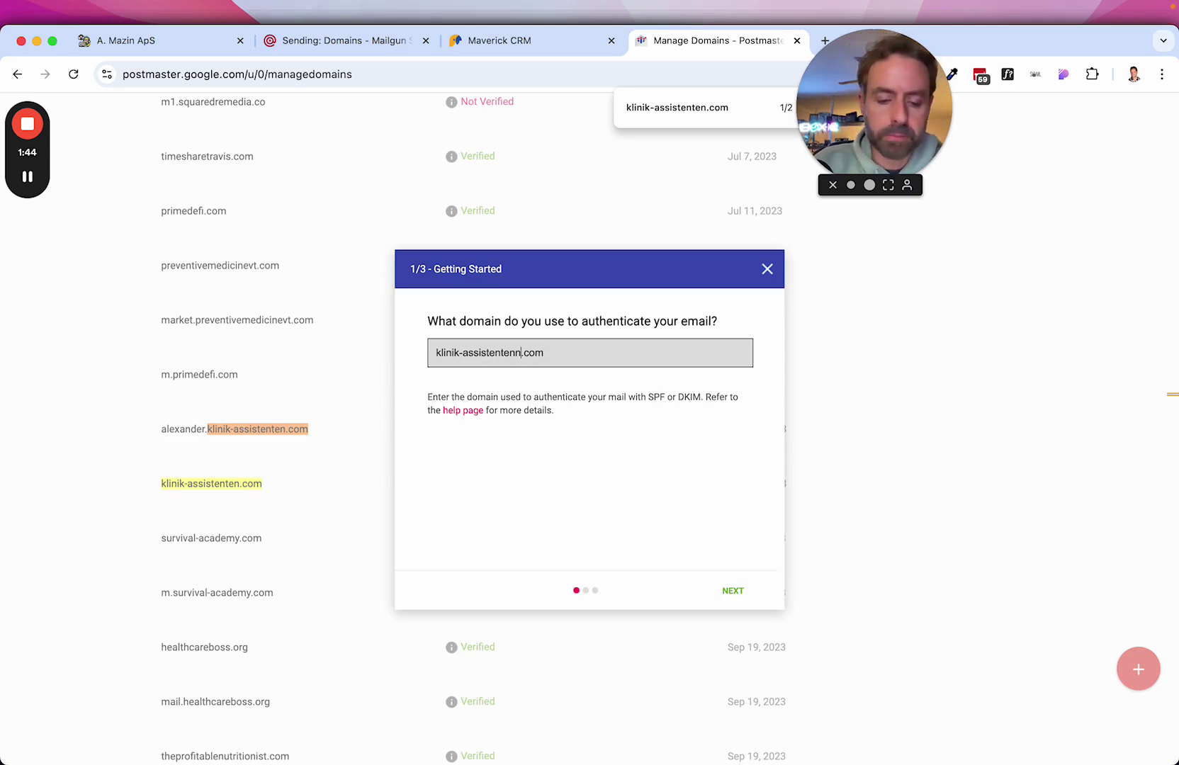
{"action": "left_click", "coordinate": [748, 593]}
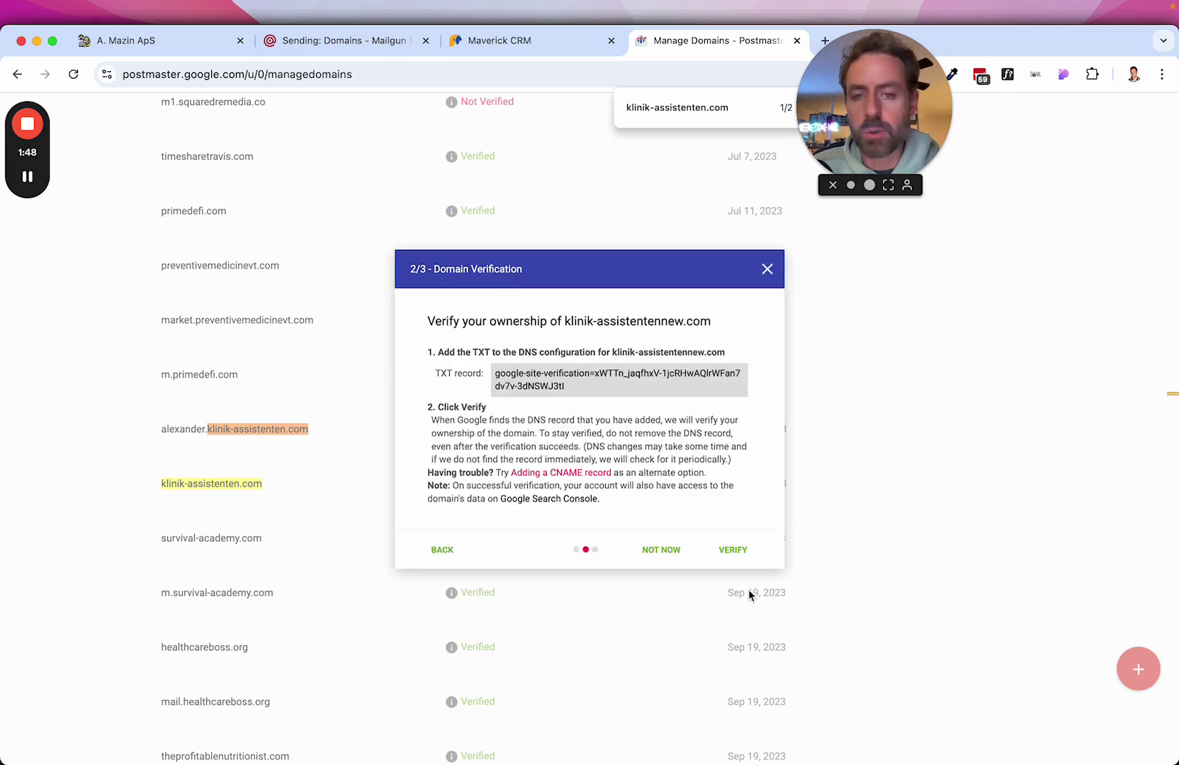
{"action": "left_click_drag", "start_coordinate": [570, 389], "coordinate": [493, 379]}
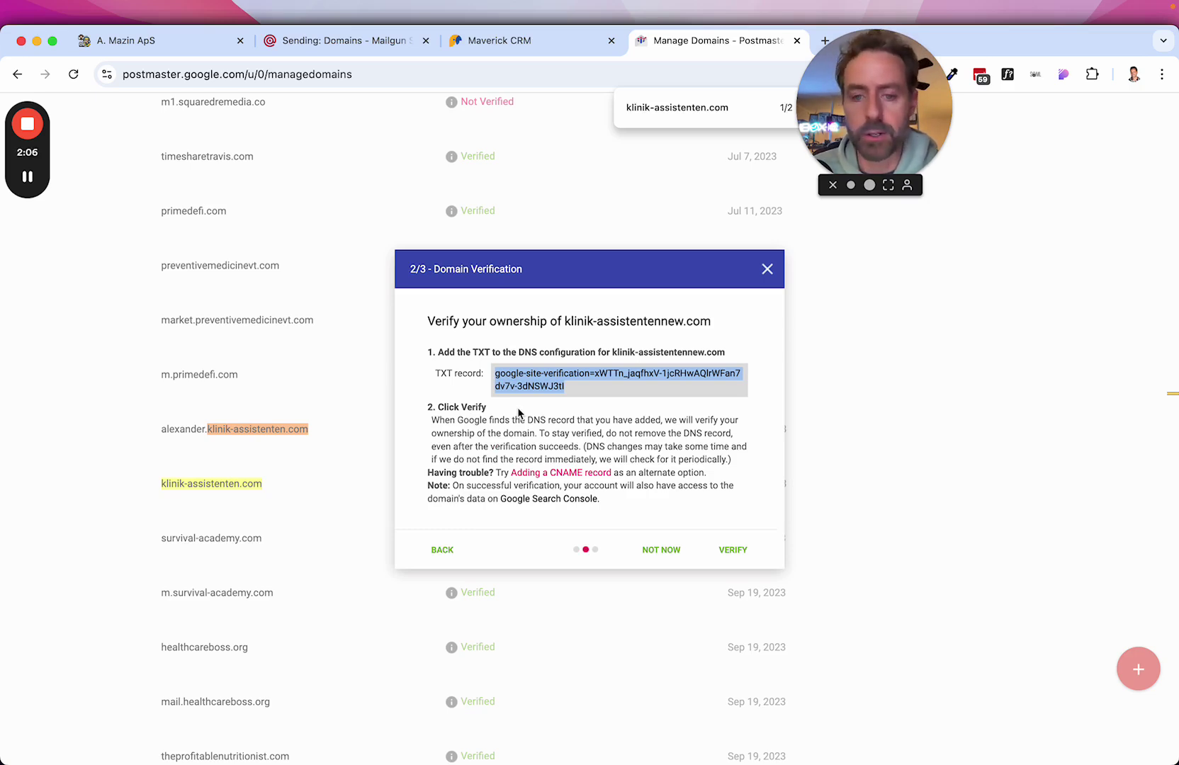
{"action": "left_click", "coordinate": [768, 271]}
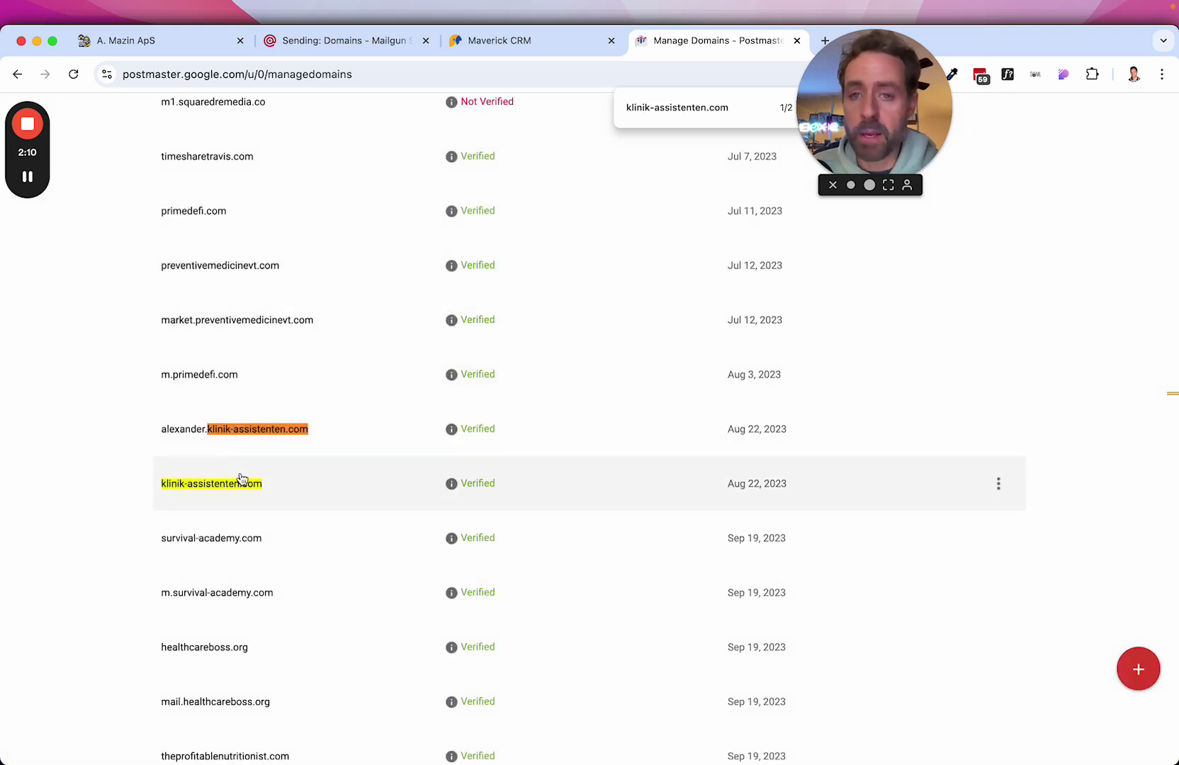
Switch the Postmaster spam rate dashboard from alexander.klinik-assistenten.com to klinik-assistenten.com.
{"action": "left_click_drag", "start_coordinate": [159, 439], "coordinate": [289, 440]}
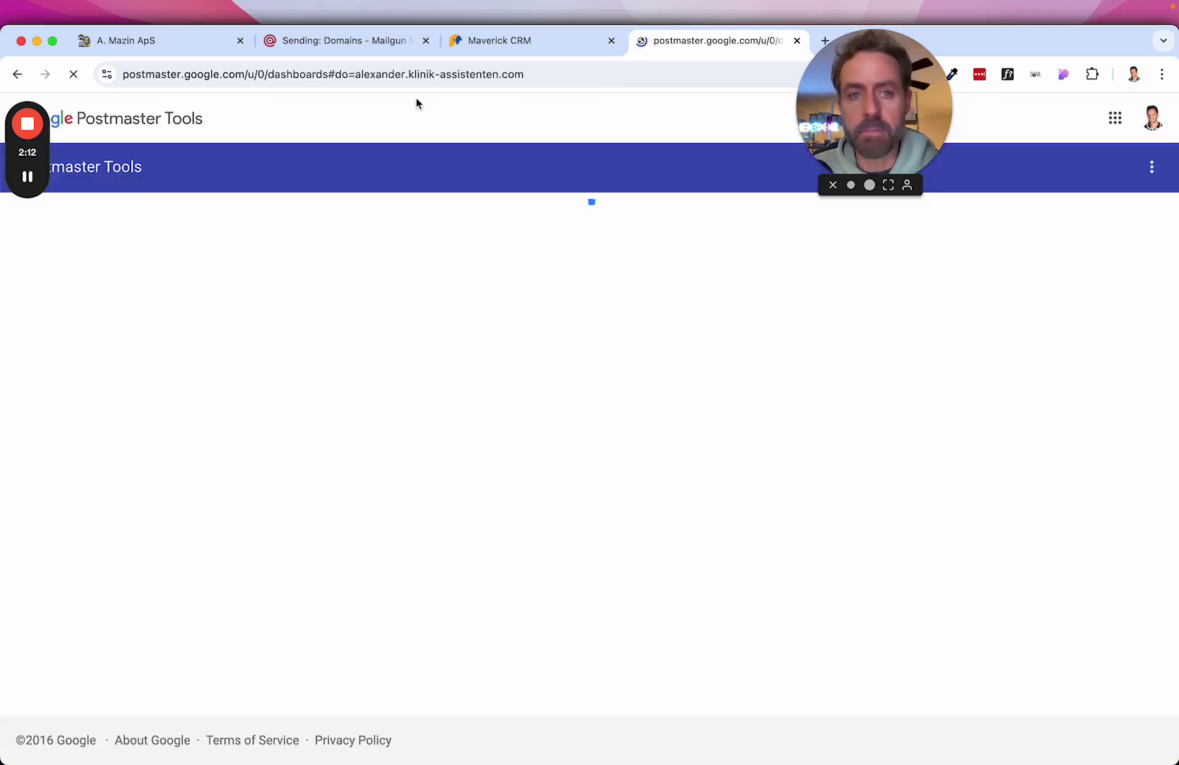
{"action": "left_click", "coordinate": [177, 44]}
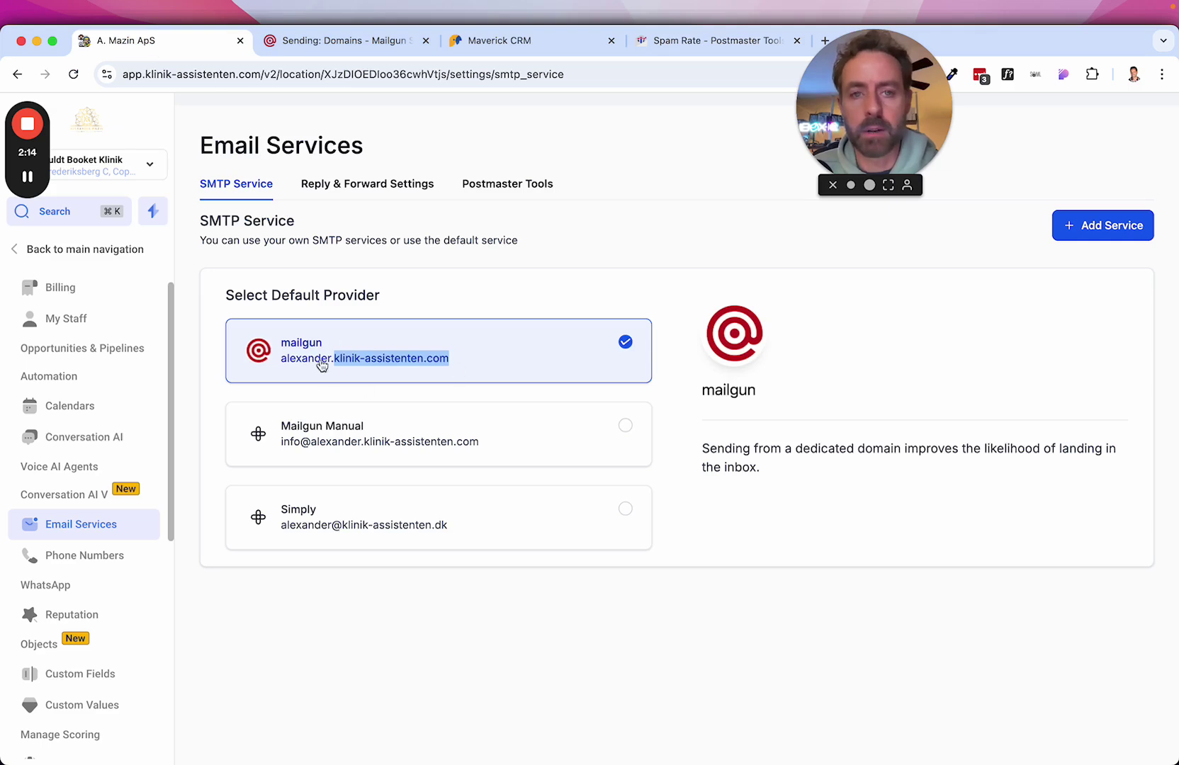
{"action": "left_click", "coordinate": [698, 34]}
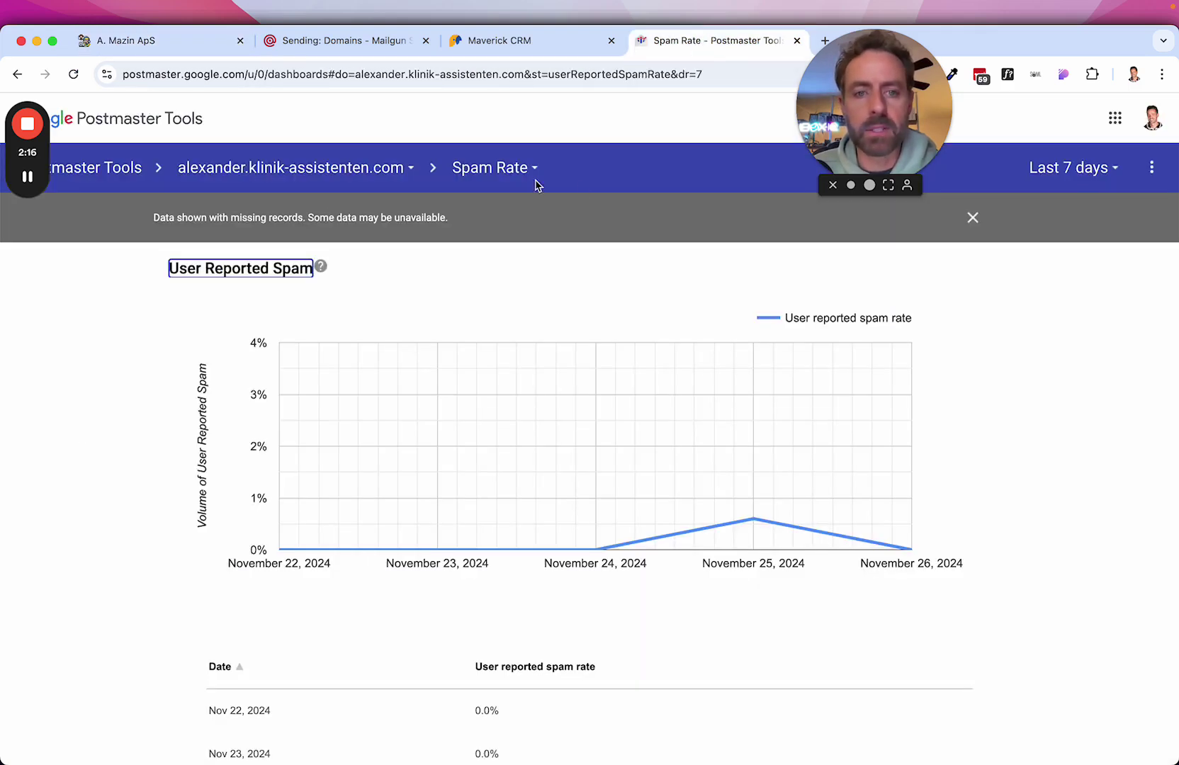
{"action": "left_click", "coordinate": [326, 181]}
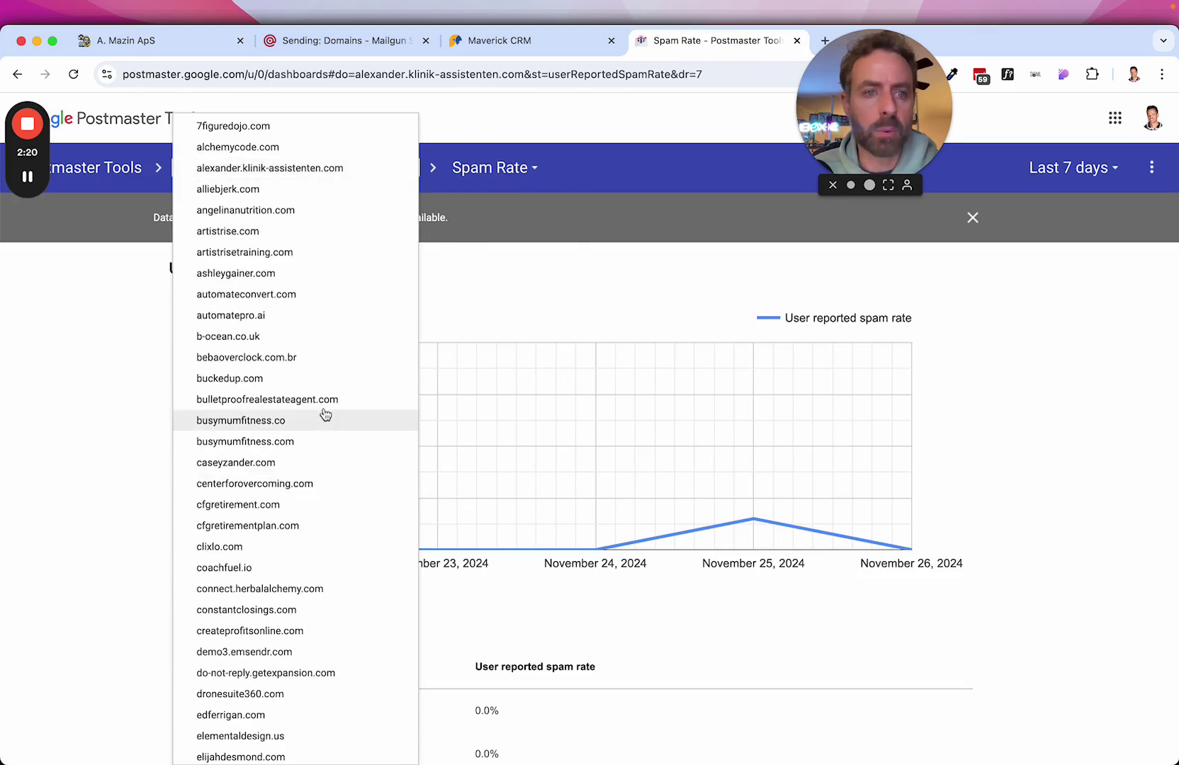
{"action": "left_click", "coordinate": [565, 272]}
{"action": "left_click", "coordinate": [299, 178]}
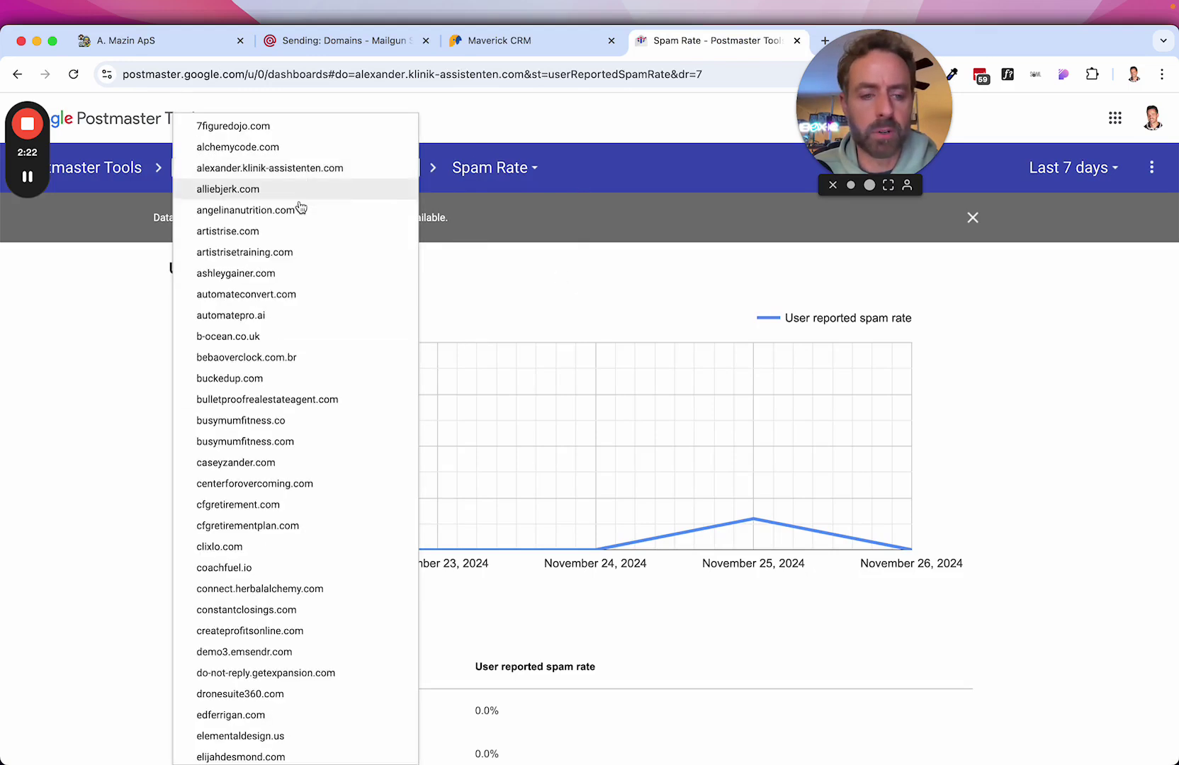
{"action": "scroll", "coordinate": [356, 447], "scroll_direction": "down", "scroll_amount": 15}
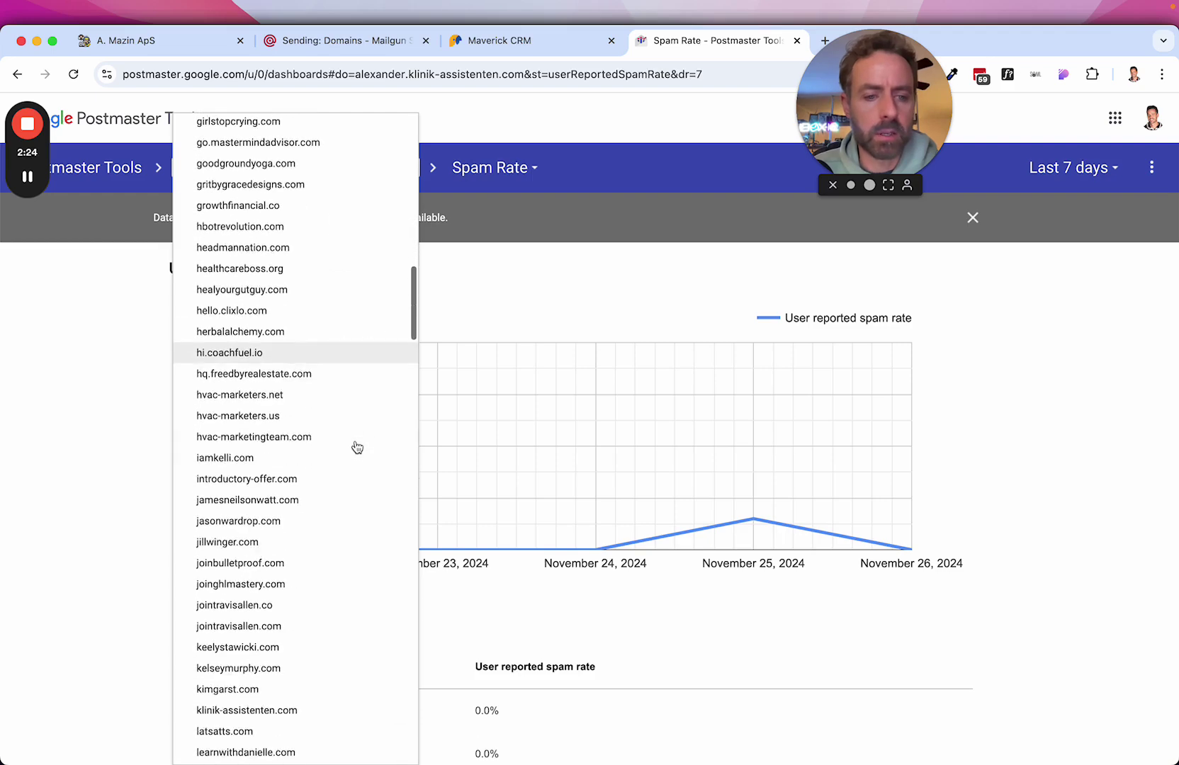
{"action": "scroll", "coordinate": [357, 447], "scroll_direction": "down", "scroll_amount": 10}
{"action": "scroll", "coordinate": [356, 447], "scroll_direction": "up", "scroll_amount": 7}
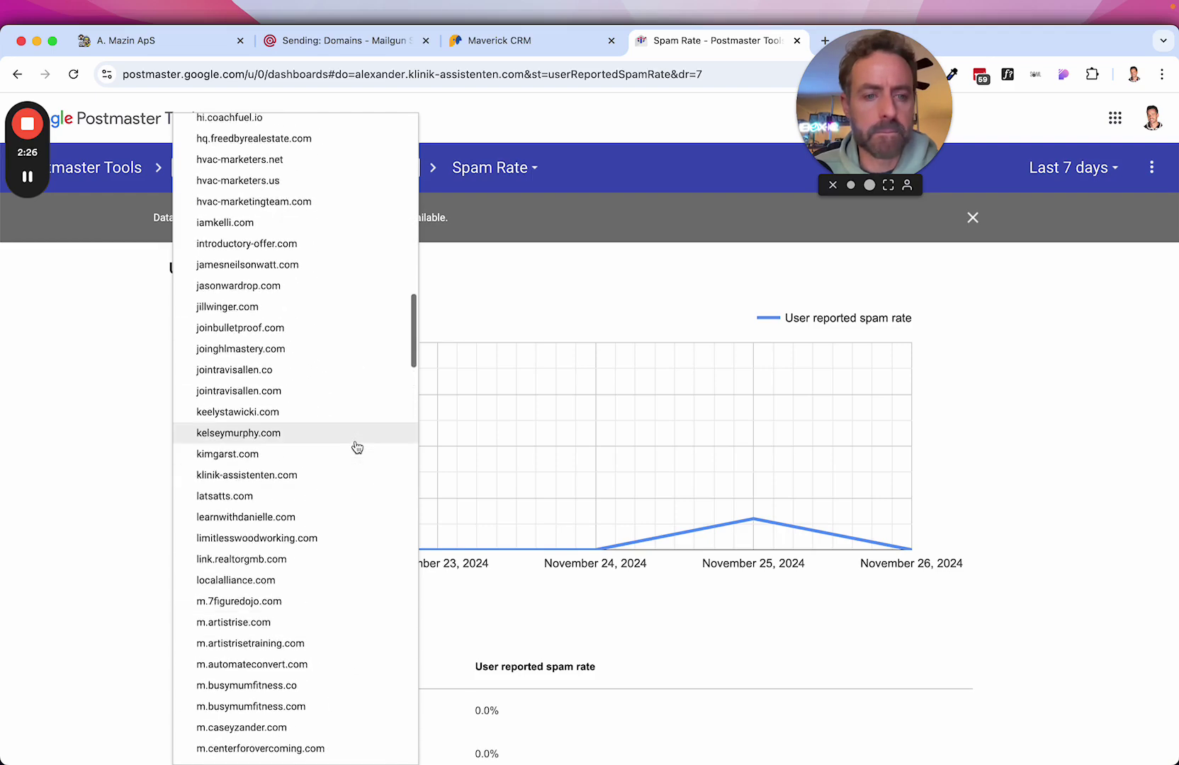
{"action": "left_click", "coordinate": [256, 477]}
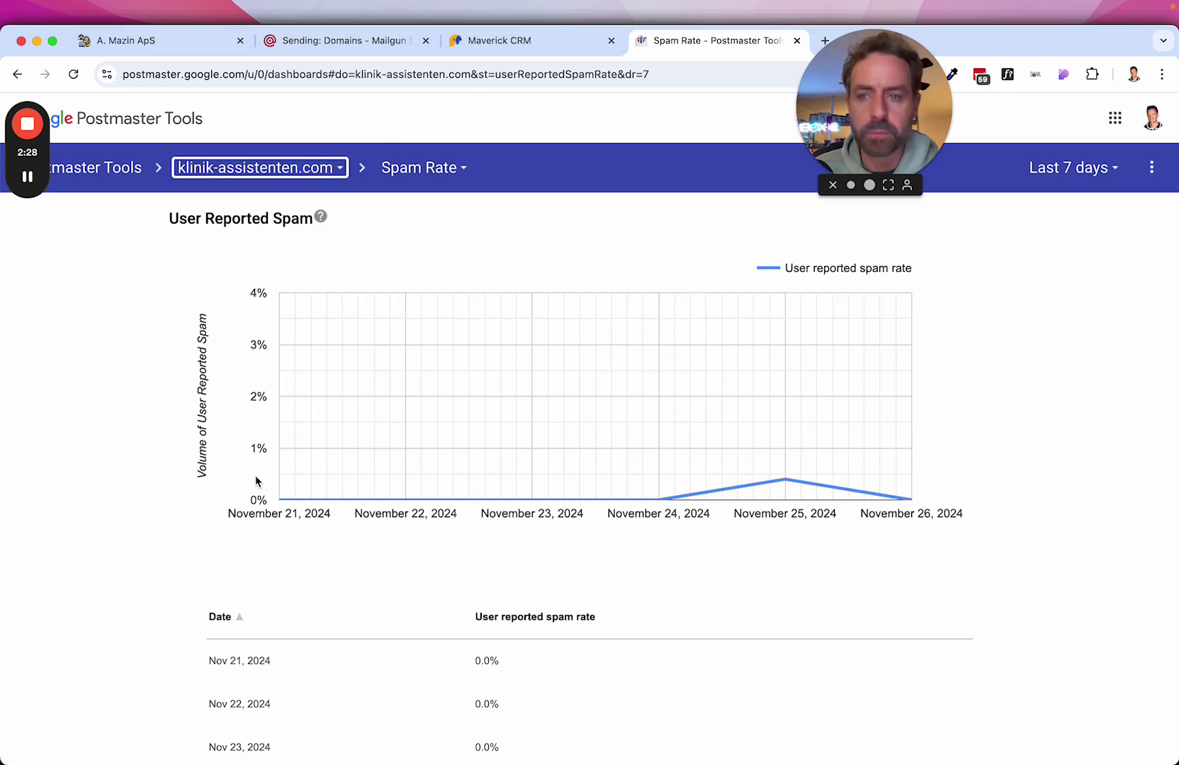
{"action": "left_click", "coordinate": [1073, 167]}
Choose Last 120 days so the chart shows daily spam rates back to July 2024.
{"action": "left_click", "coordinate": [1090, 257]}
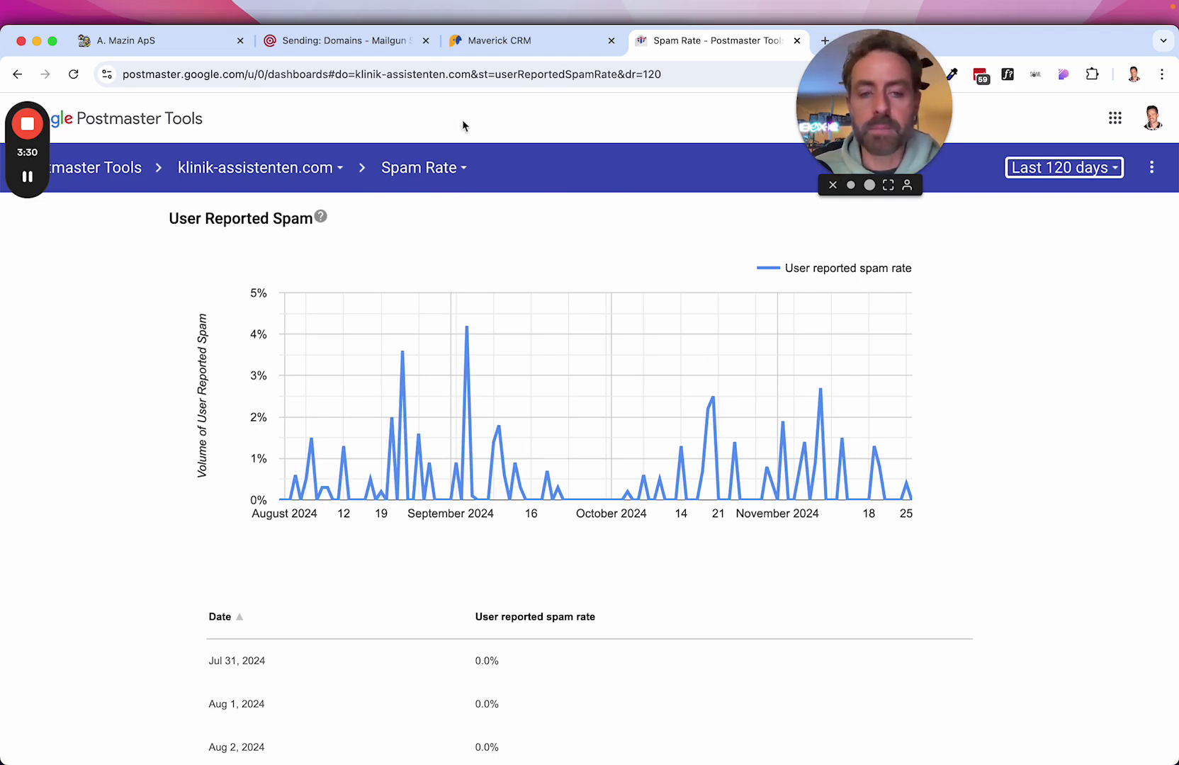
View Domain Reputation, then the Authentication report with DKIM, SPF and DMARC at 100%.
{"action": "left_click", "coordinate": [428, 176]}
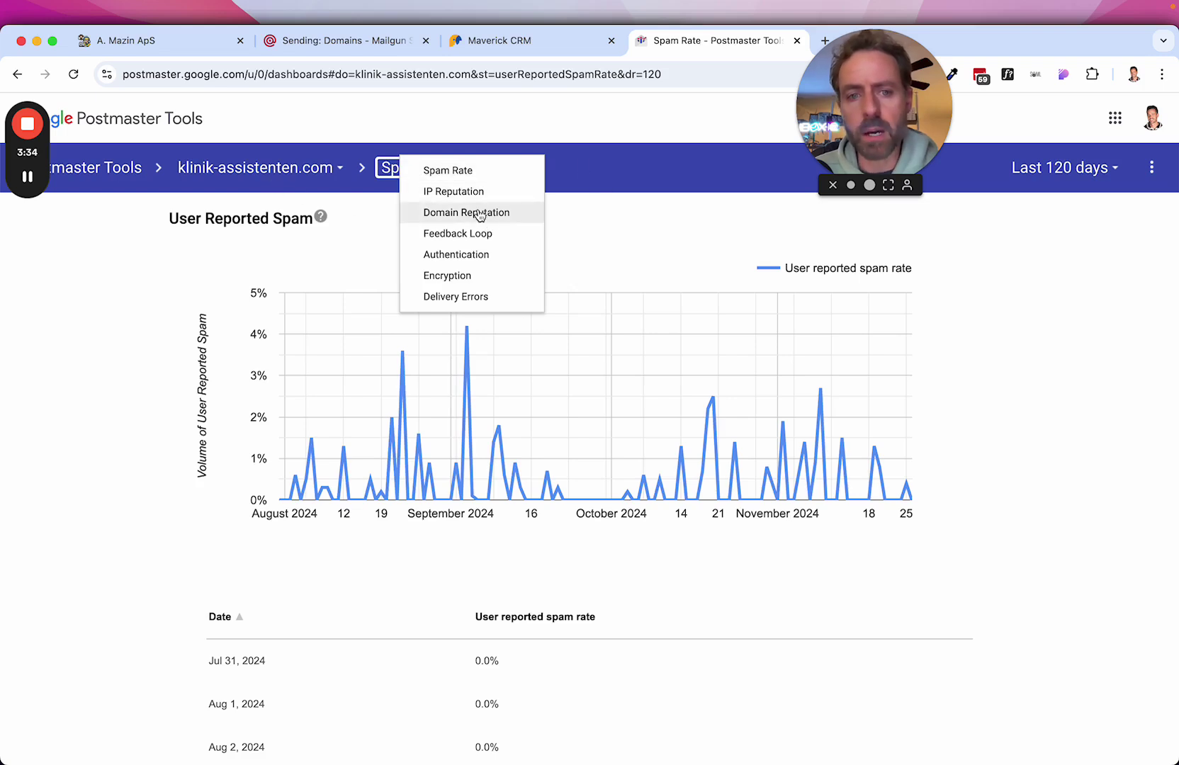
{"action": "left_click", "coordinate": [481, 215]}
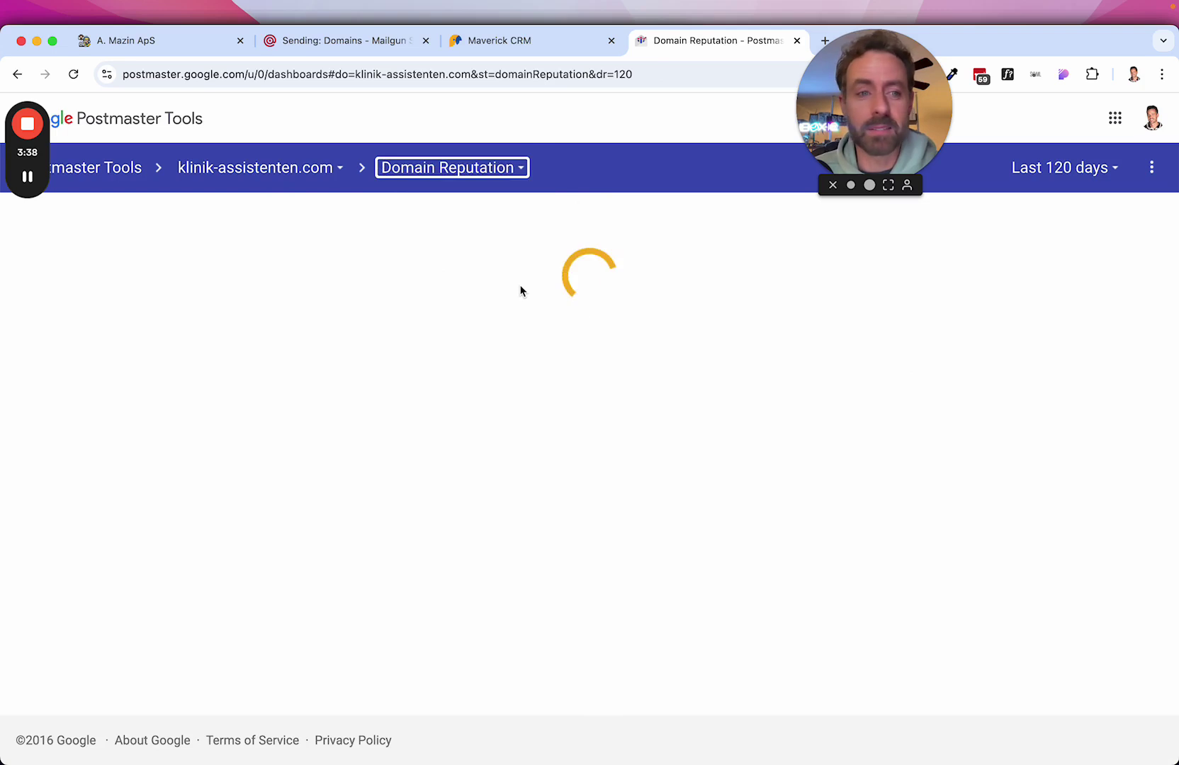
{"action": "mouse_move", "coordinate": [27, 202]}
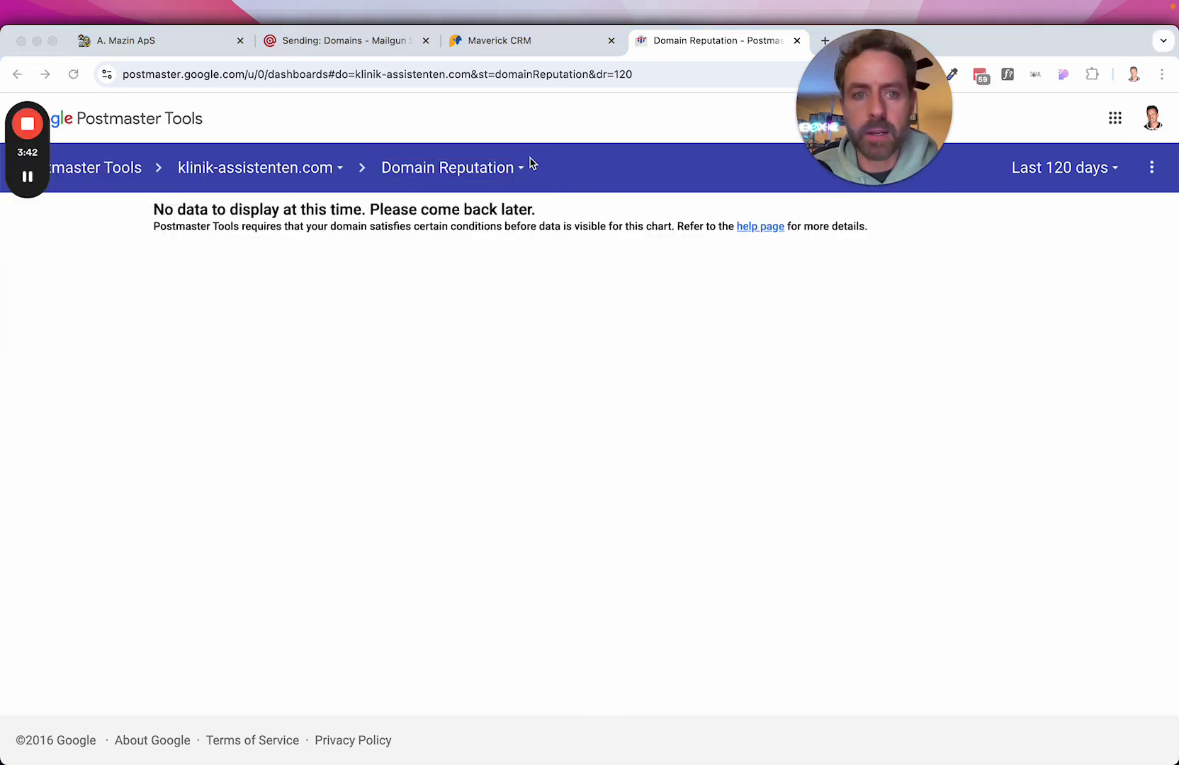
{"action": "left_click", "coordinate": [421, 177]}
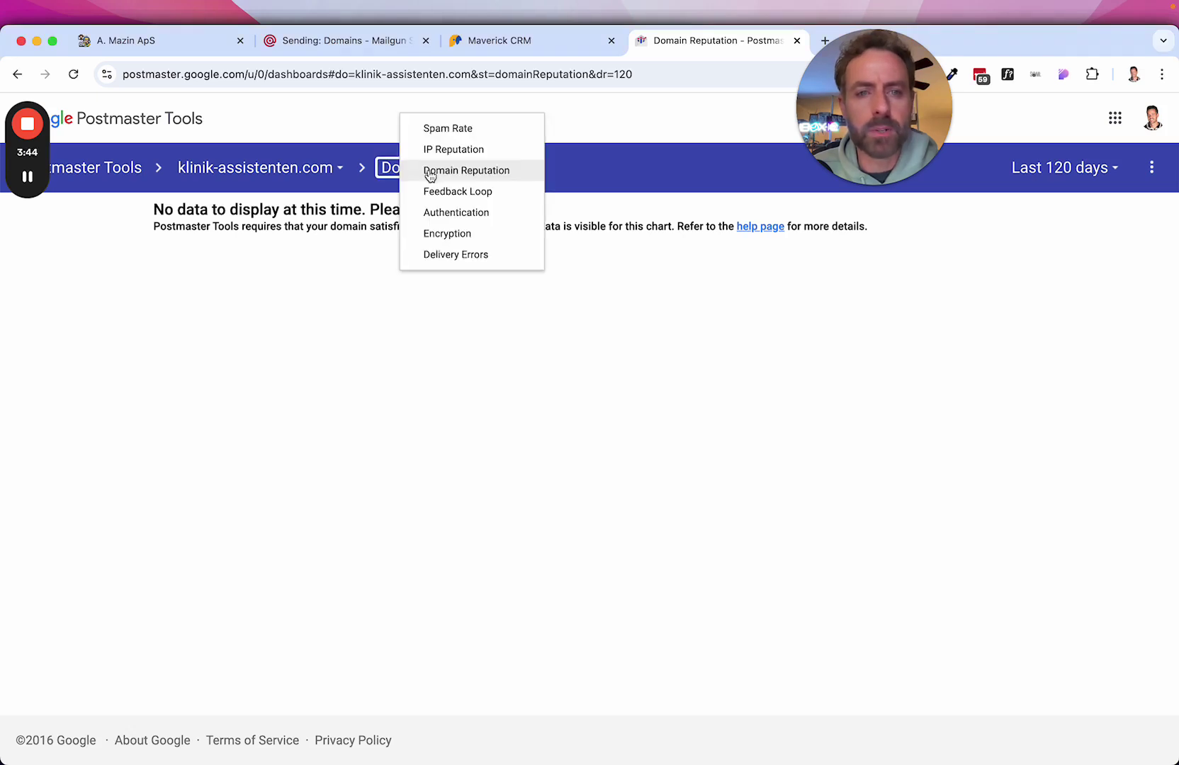
{"action": "left_click", "coordinate": [455, 214]}
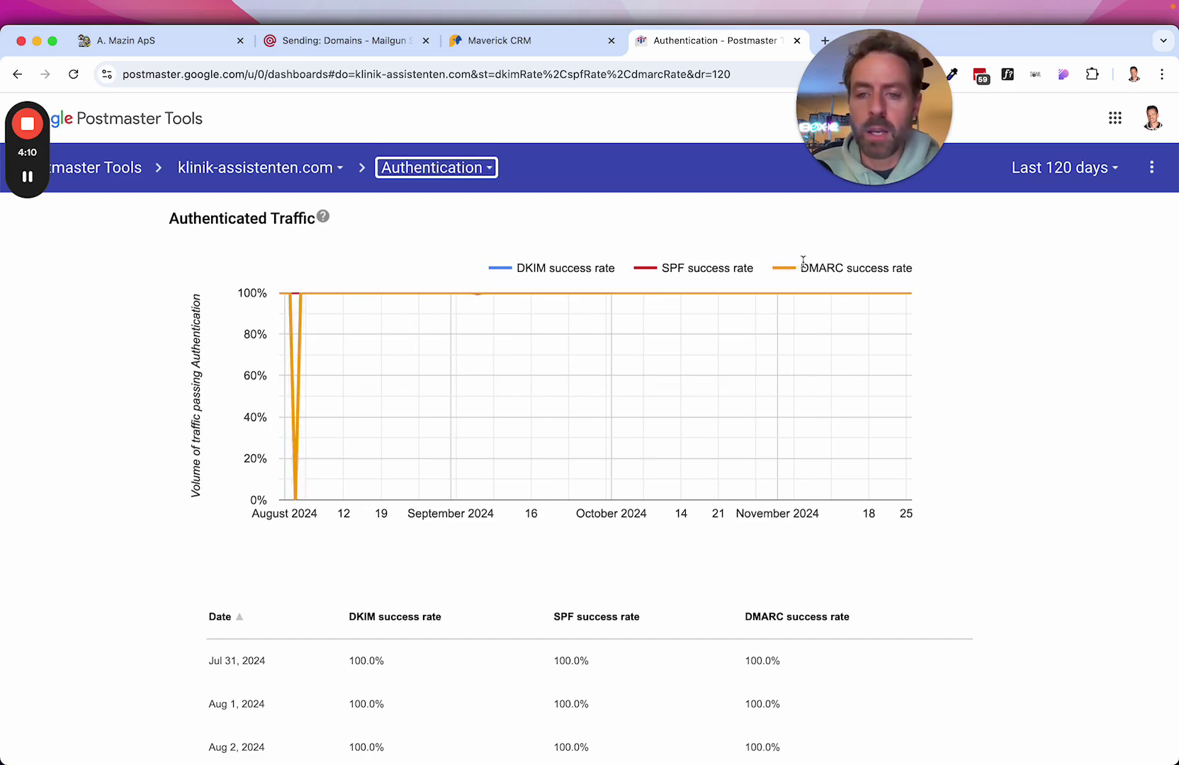
Go from Feedback Loop to the Delivery Errors report, peaking near 37% in mid-November.
{"action": "mouse_move", "coordinate": [750, 309]}
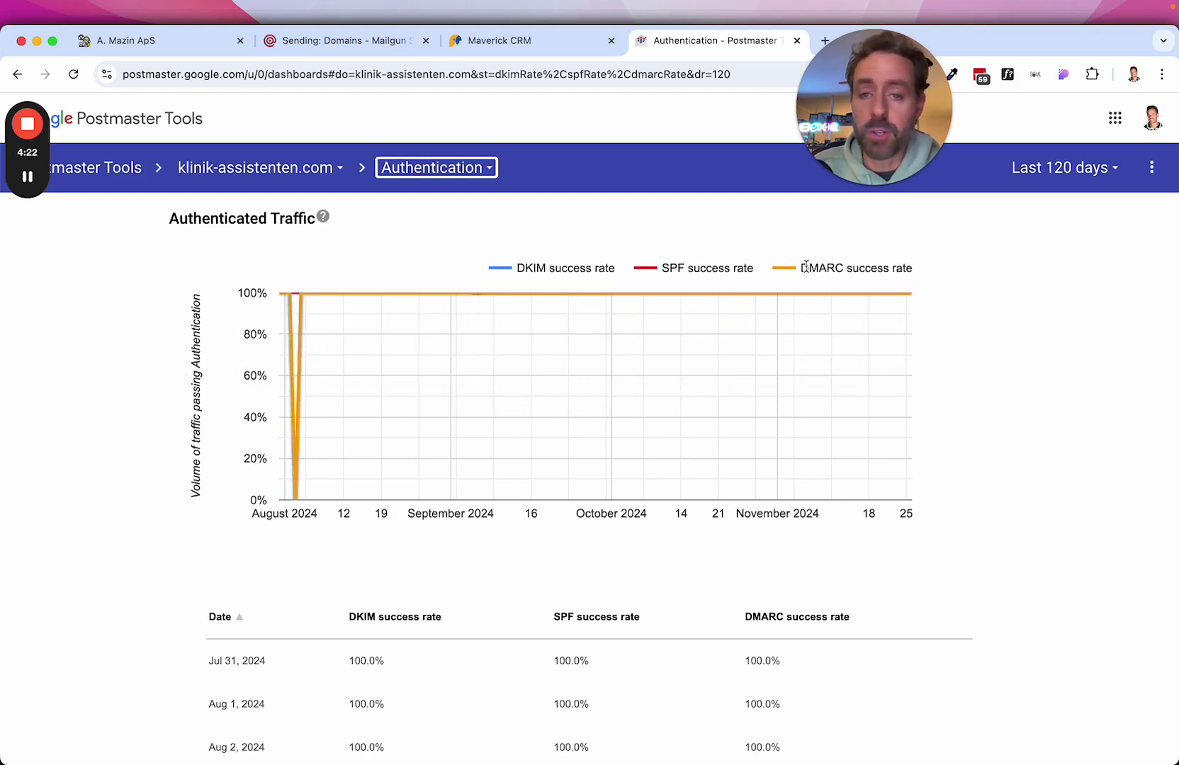
{"action": "left_click", "coordinate": [465, 171]}
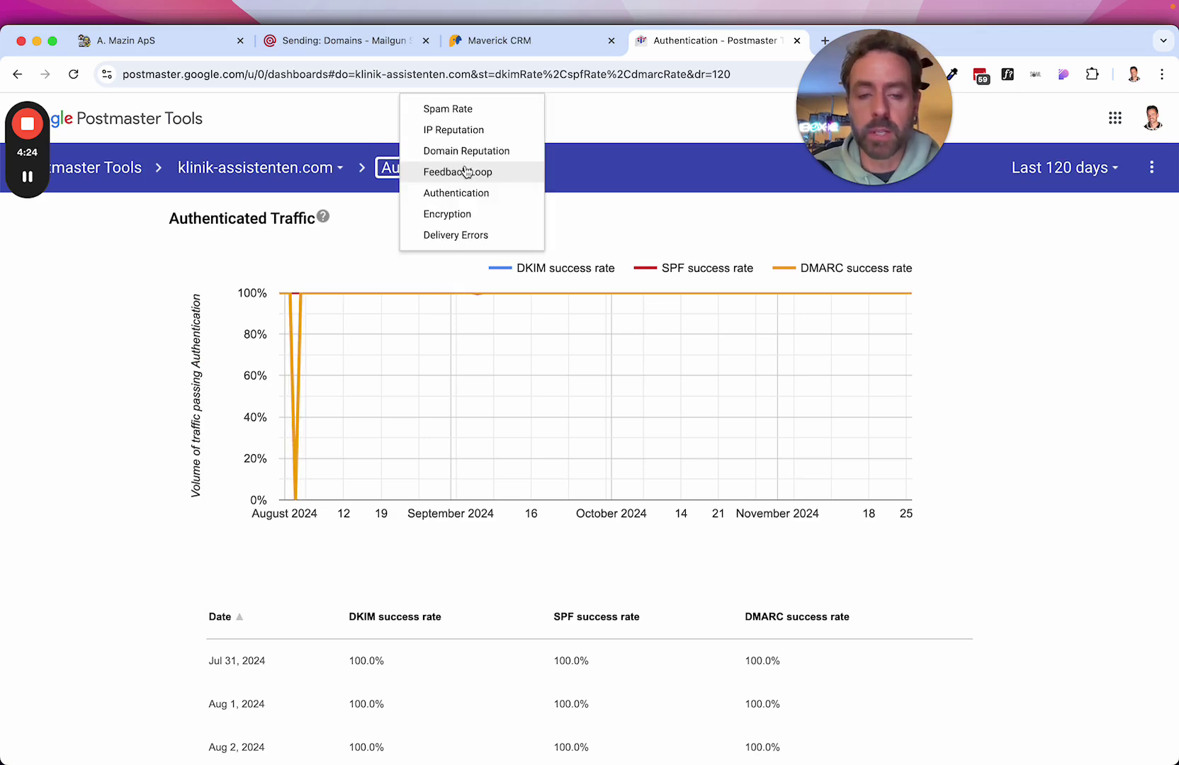
{"action": "left_click", "coordinate": [469, 175]}
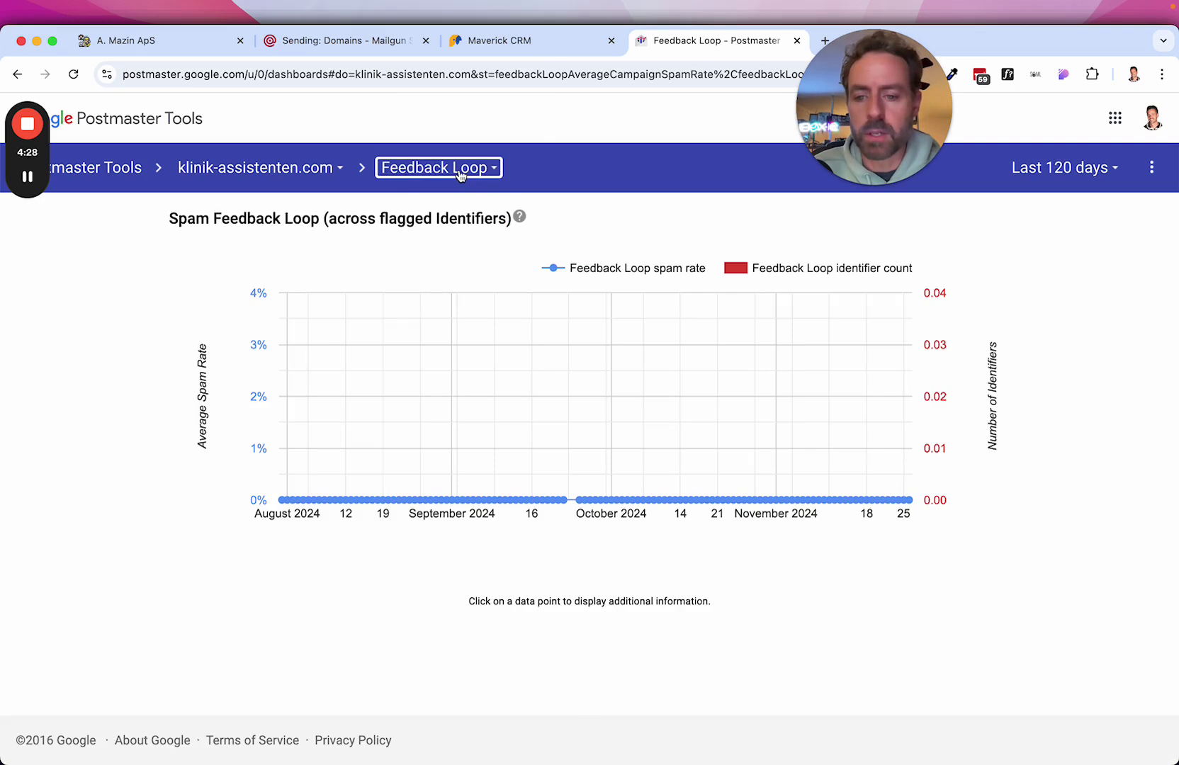
{"action": "left_click", "coordinate": [459, 175]}
{"action": "left_click", "coordinate": [468, 236]}
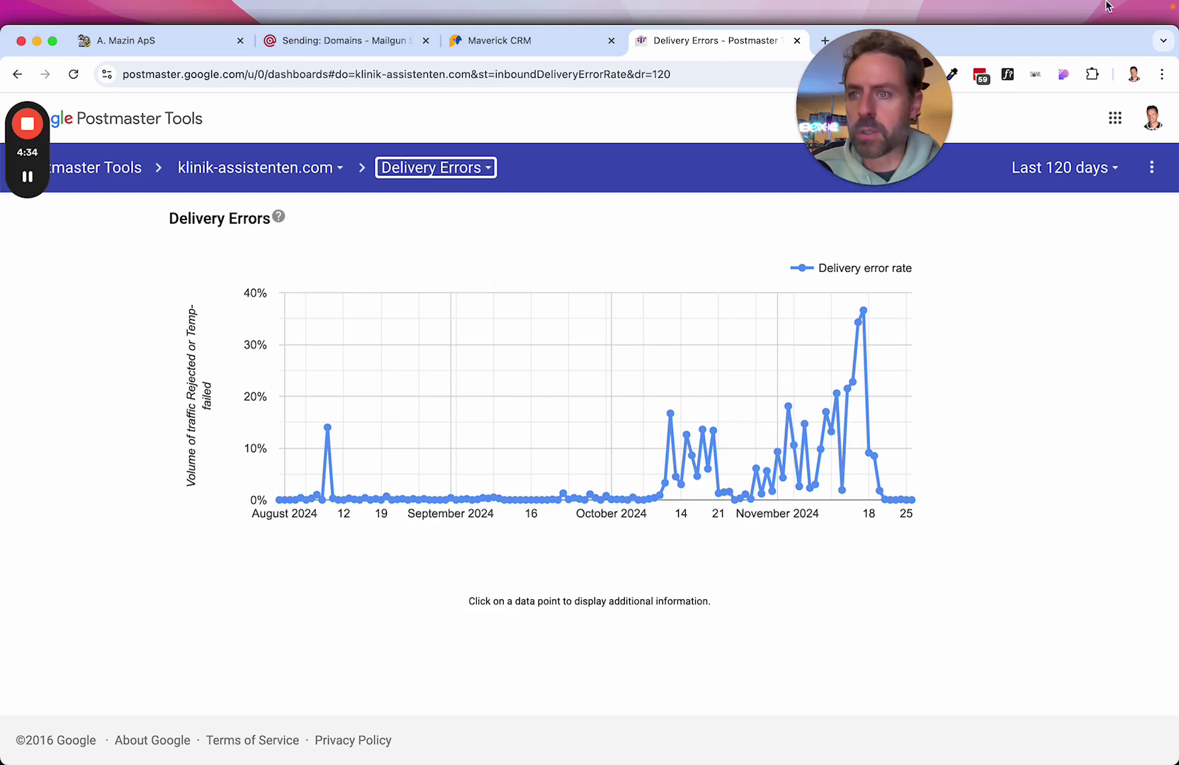
Inspect delivery-error details for Nov 17, Nov 20, Nov 19, Nov 16, Nov 12 and Nov 11.
{"action": "left_click", "coordinate": [864, 312]}
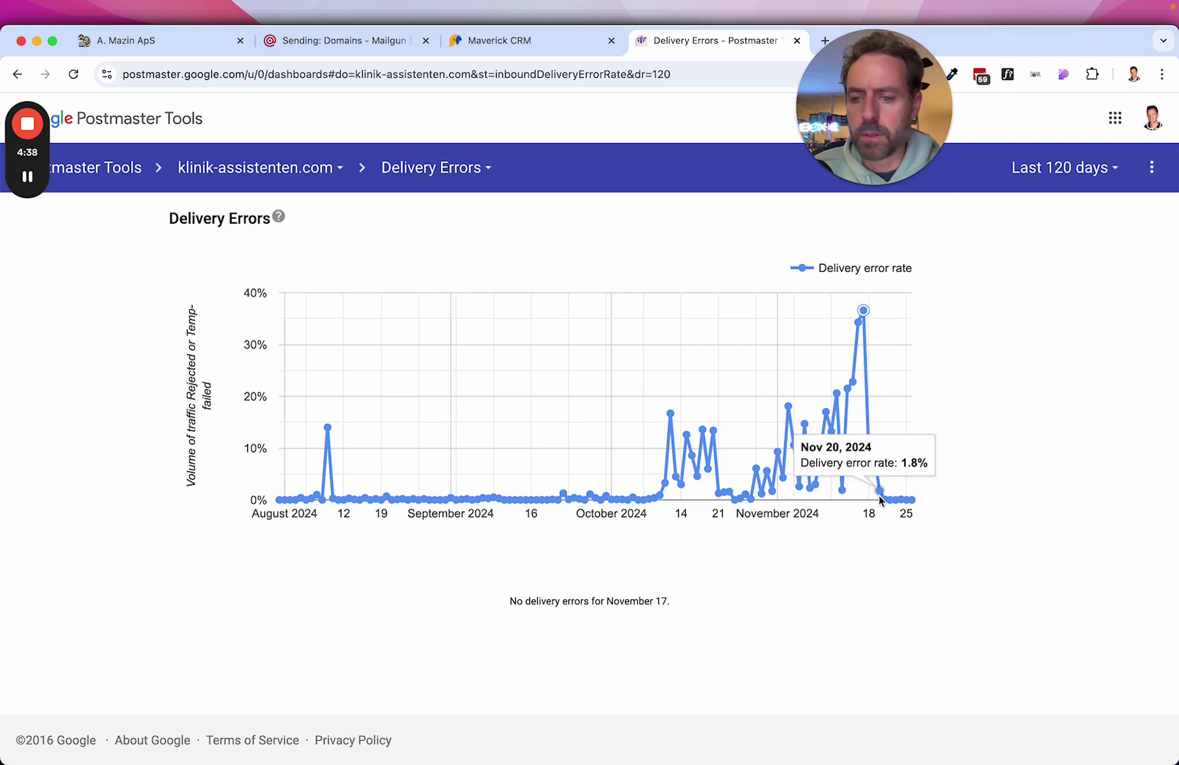
{"action": "left_click", "coordinate": [880, 494]}
{"action": "mouse_move", "coordinate": [873, 457]}
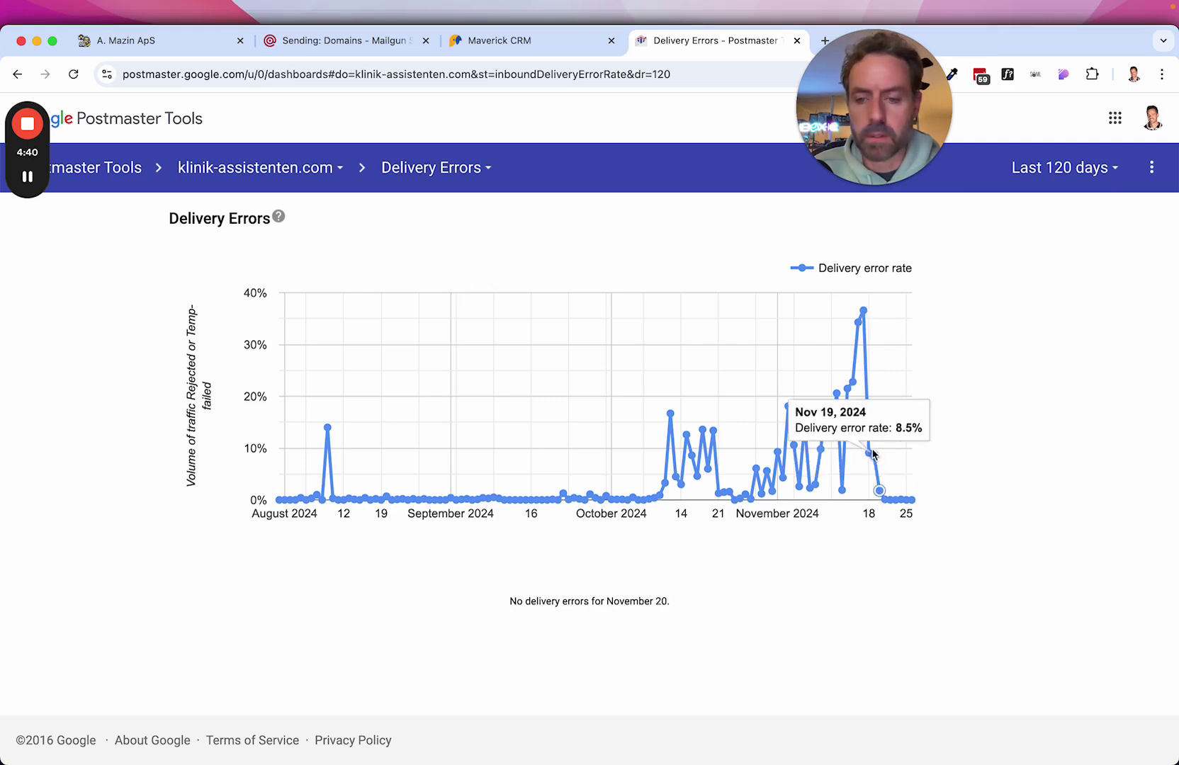
{"action": "left_click", "coordinate": [874, 457]}
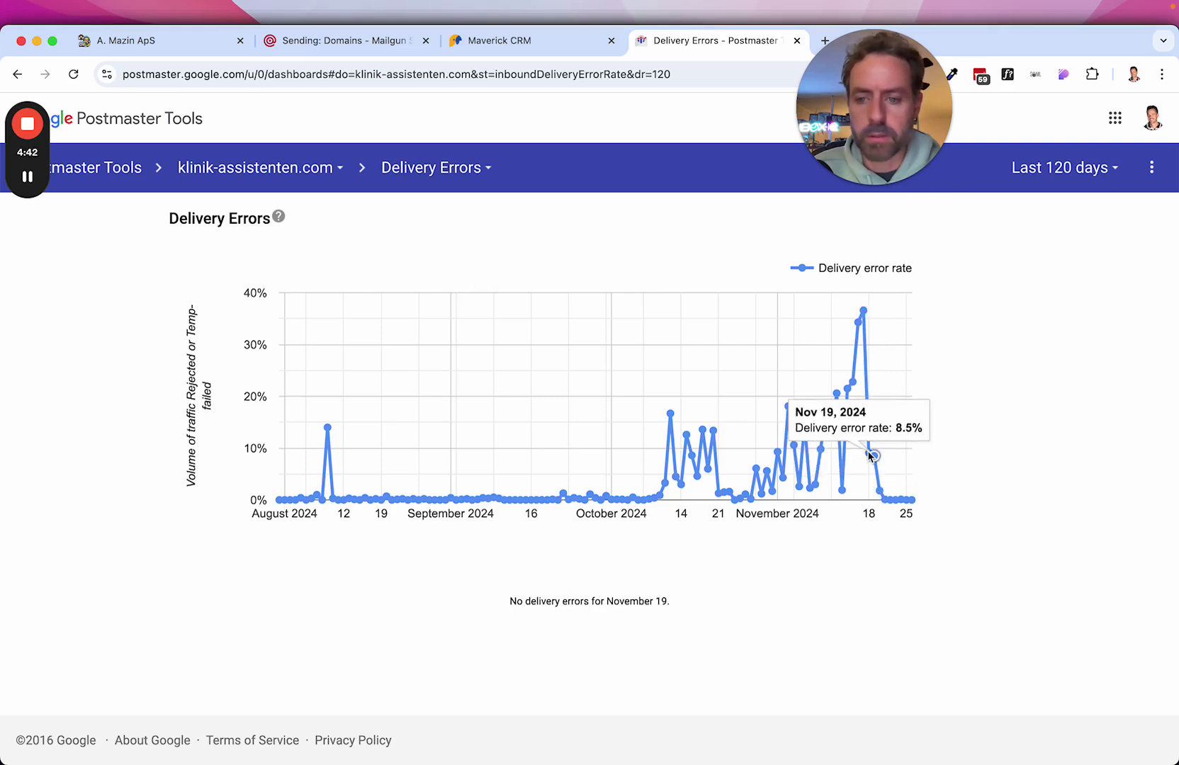
{"action": "left_click", "coordinate": [864, 312]}
{"action": "left_click", "coordinate": [858, 322]}
{"action": "mouse_move", "coordinate": [855, 383]}
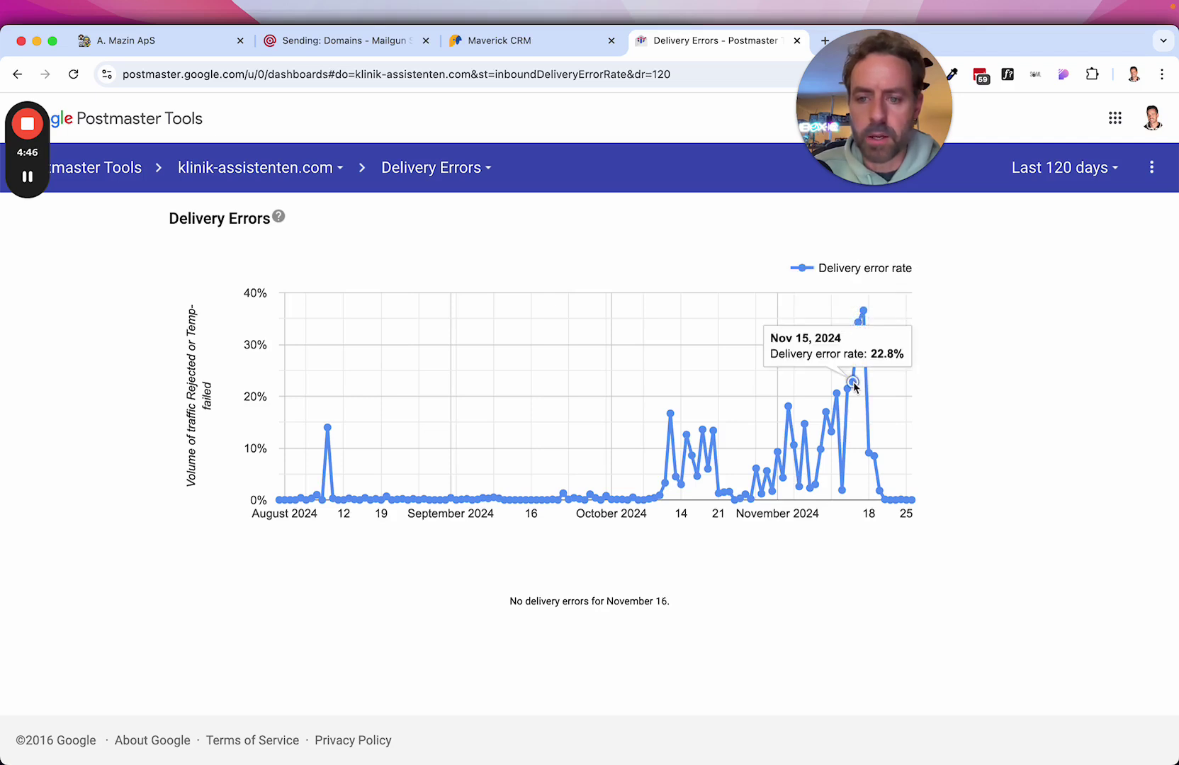
{"action": "left_click", "coordinate": [837, 394]}
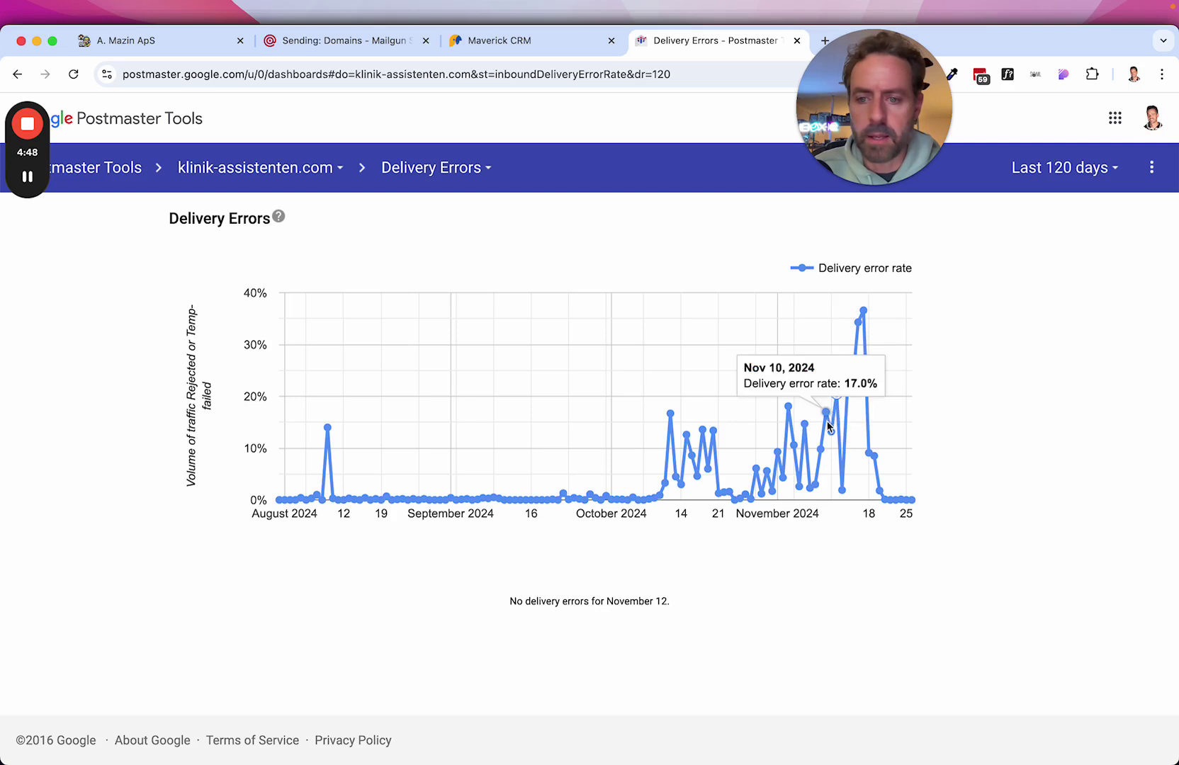
{"action": "left_click", "coordinate": [832, 430]}
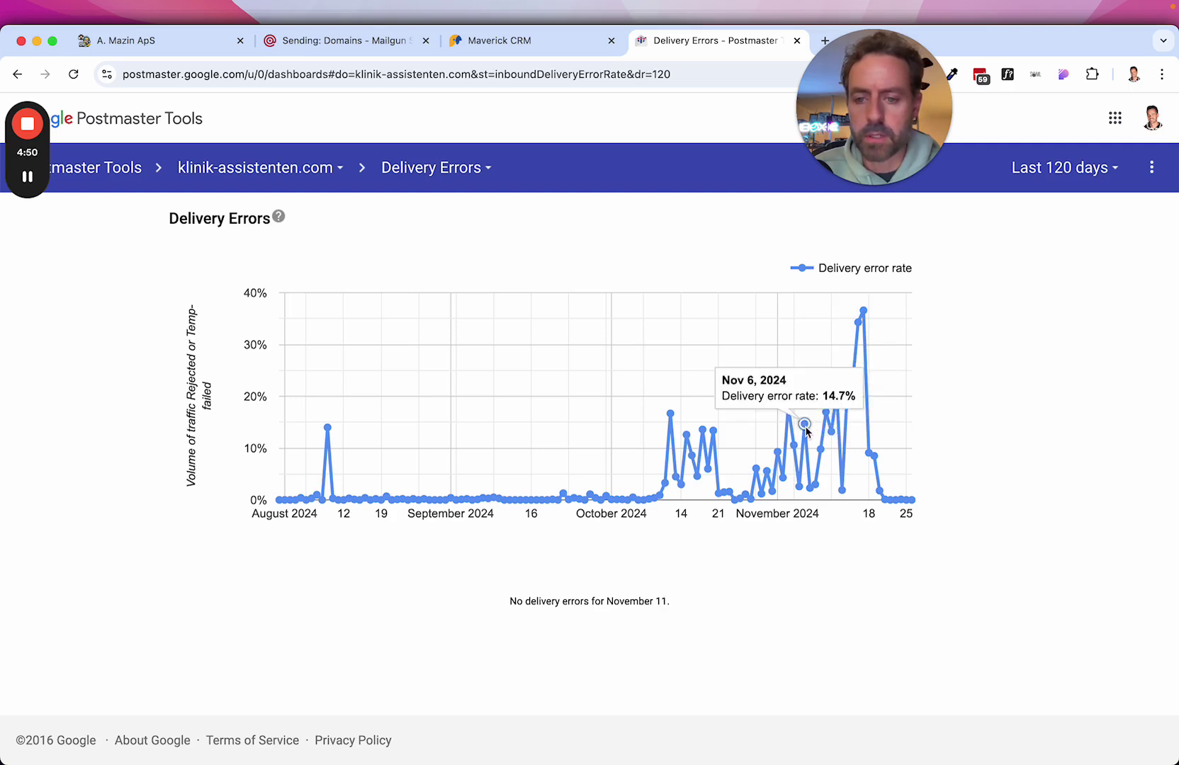
Show the Nov 6 breakdown and highlight its Reject error from the sender domain's DMARC policy.
{"action": "left_click", "coordinate": [804, 424]}
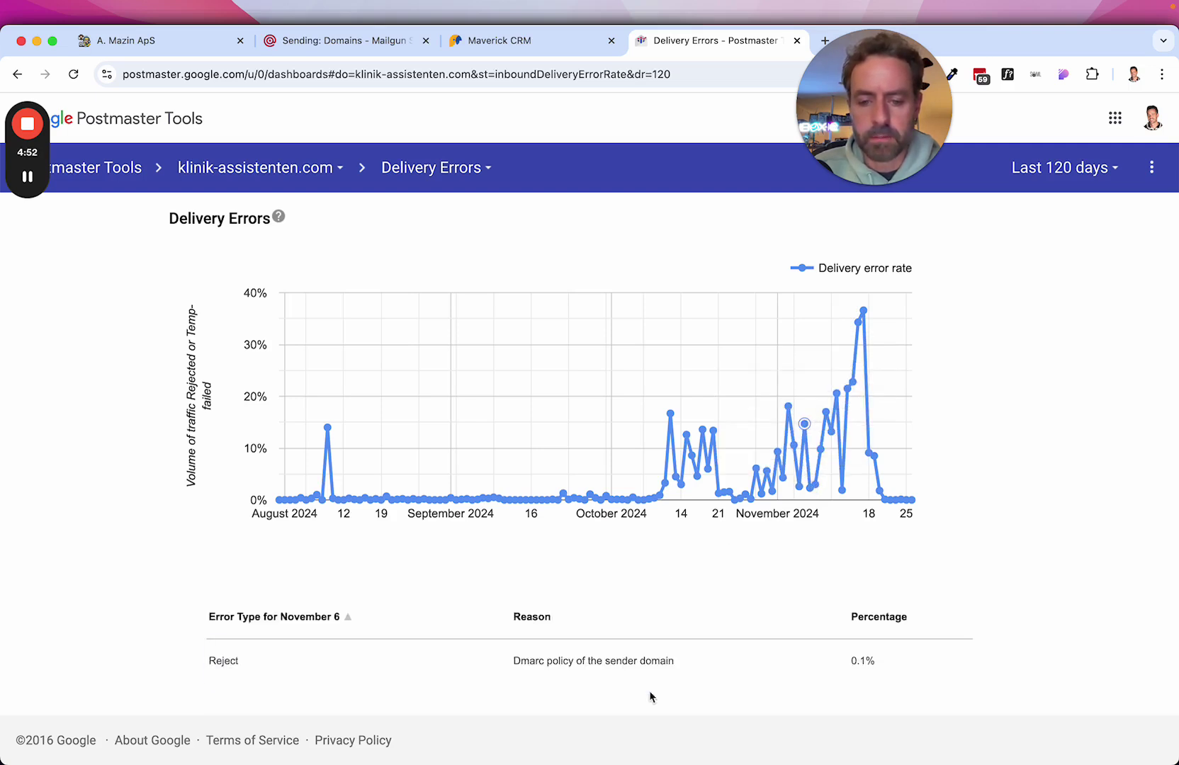
{"action": "left_click_drag", "start_coordinate": [211, 669], "coordinate": [265, 669]}
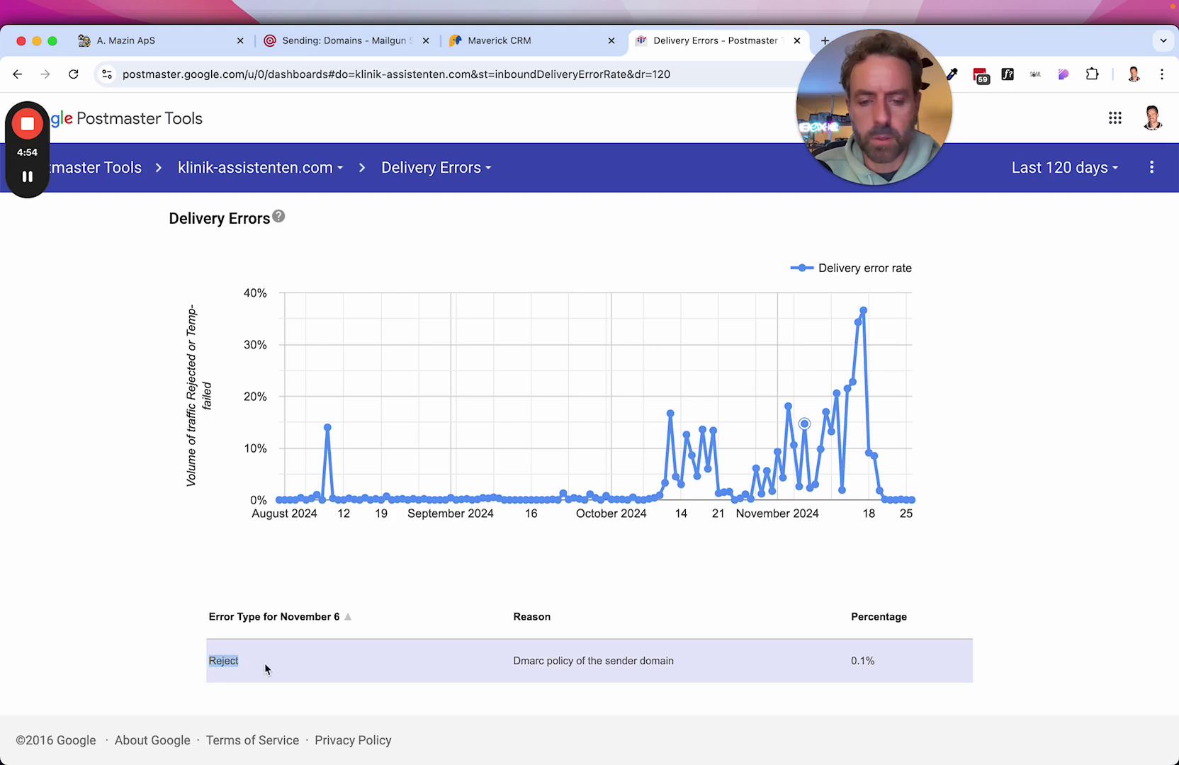
{"action": "left_click_drag", "start_coordinate": [513, 669], "coordinate": [692, 664]}
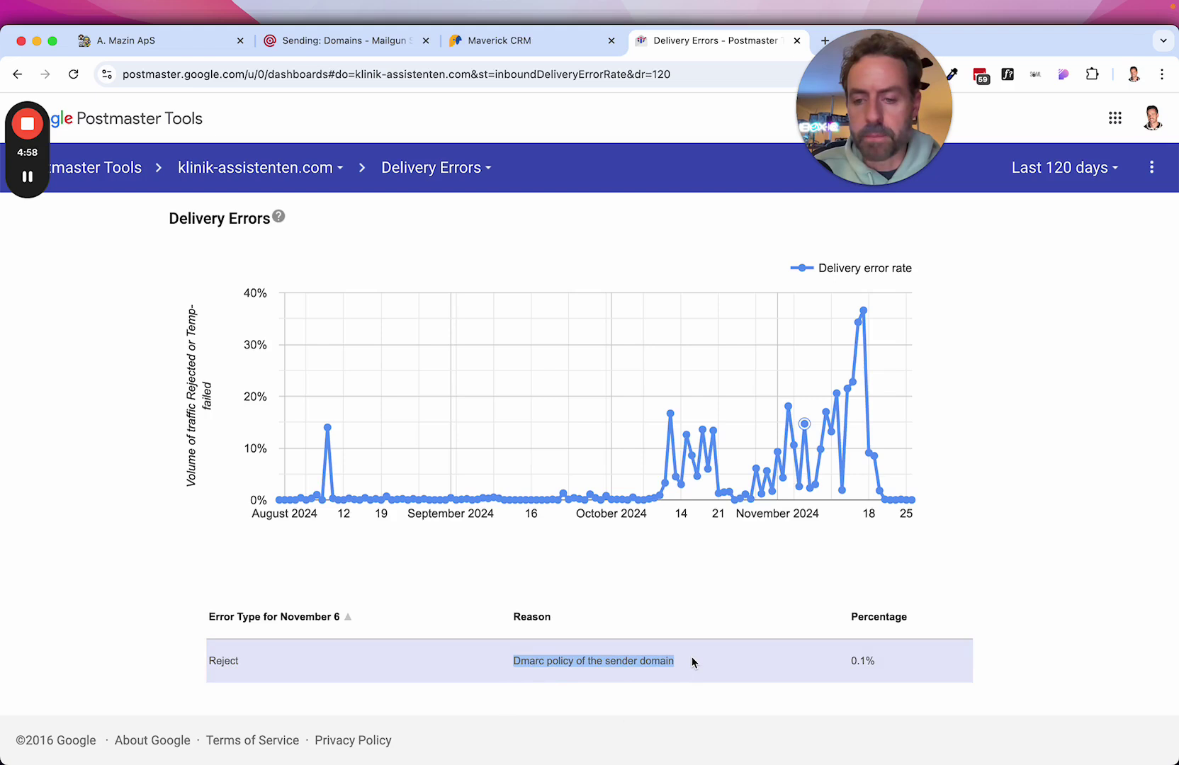
{"action": "left_click", "coordinate": [807, 425]}
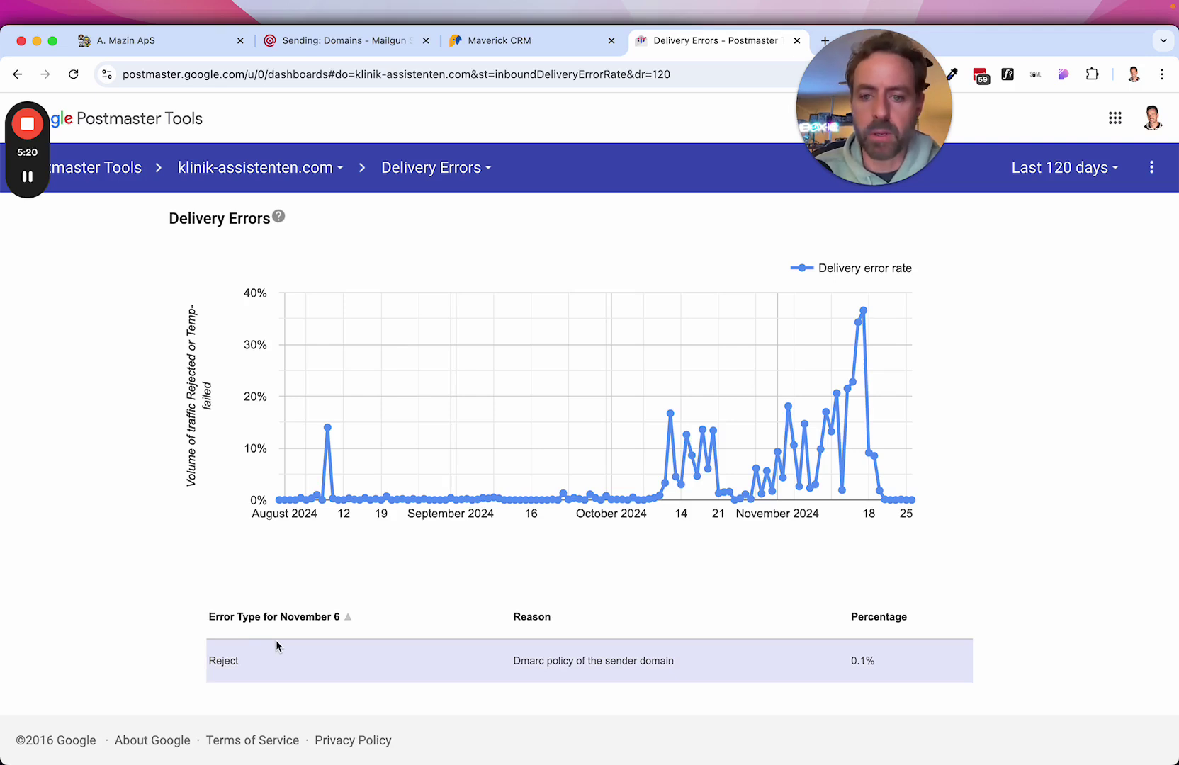
Check the Oct 29 and Oct 28 breakdowns, then return to the CRM's Email Services settings.
{"action": "mouse_move", "coordinate": [806, 429]}
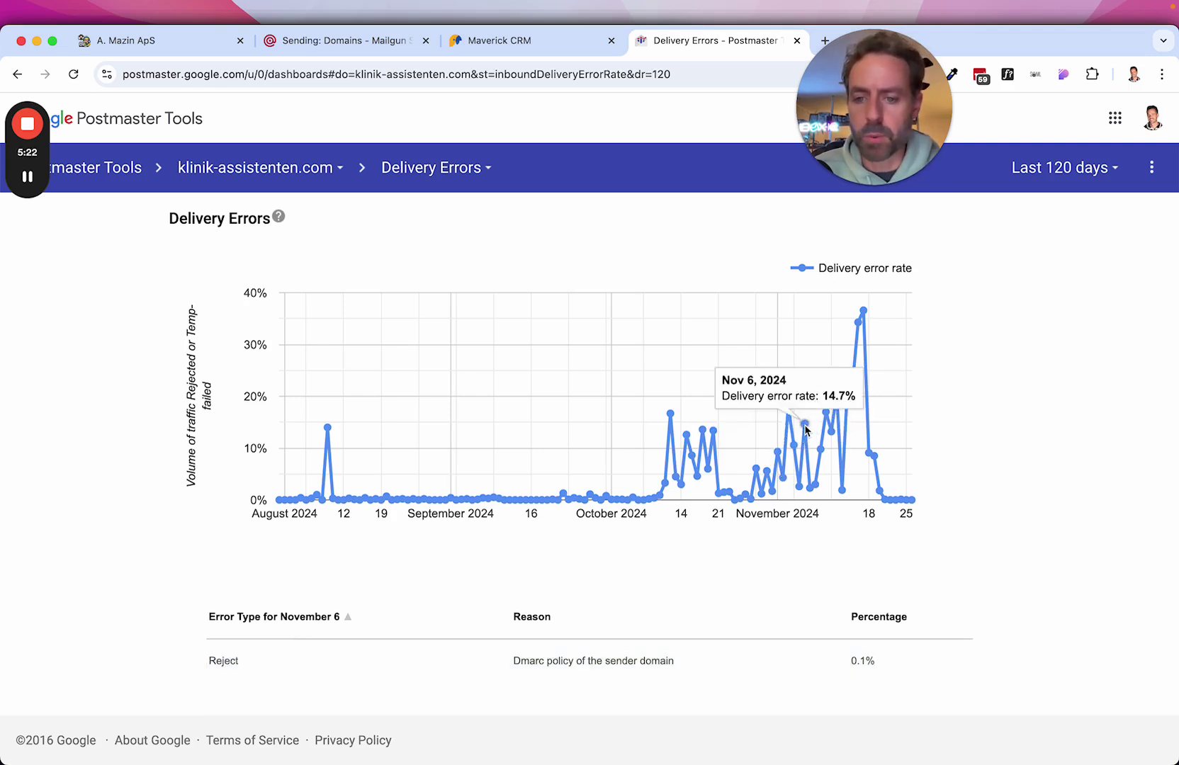
{"action": "mouse_move", "coordinate": [782, 457]}
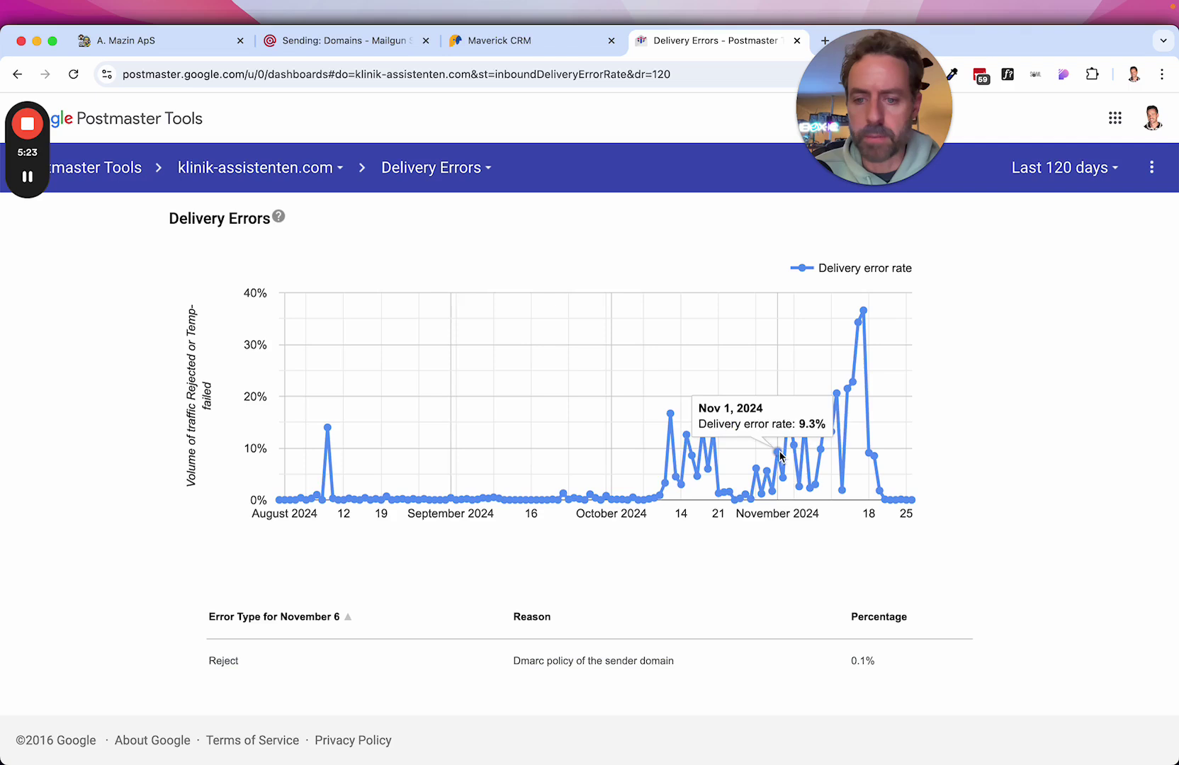
{"action": "left_click", "coordinate": [762, 492]}
{"action": "left_click", "coordinate": [756, 470]}
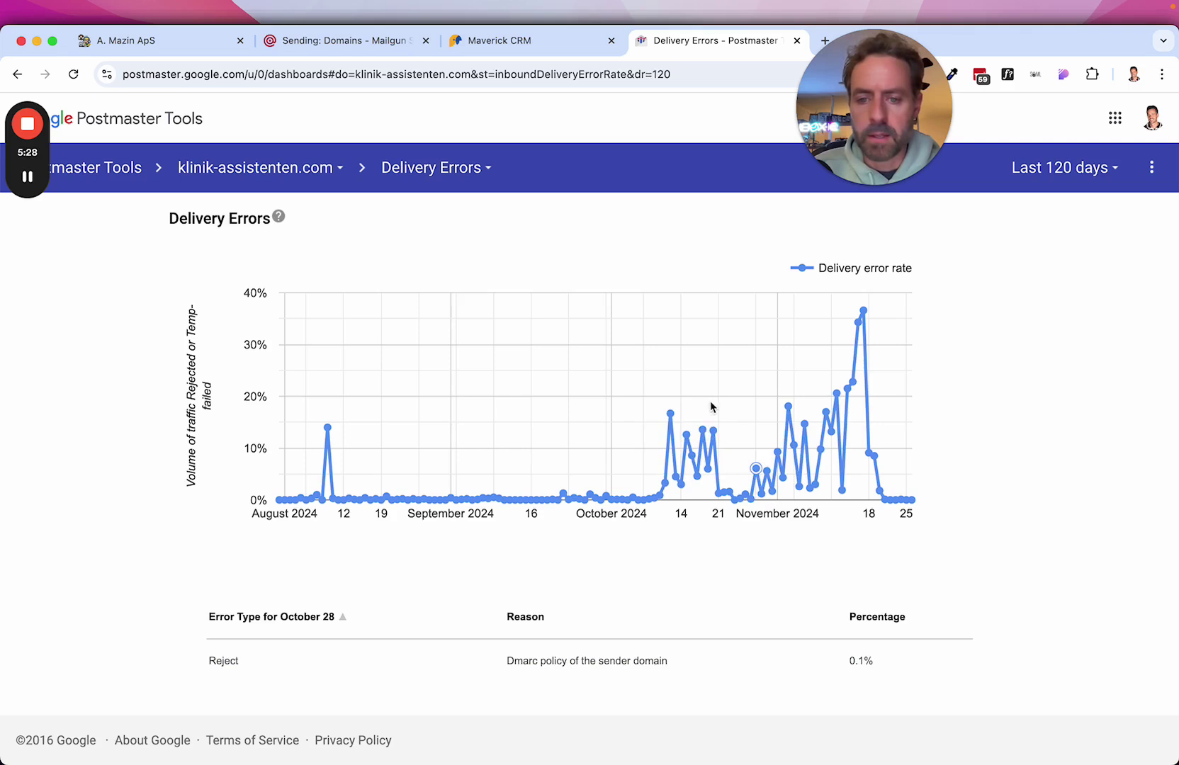
{"action": "mouse_move", "coordinate": [714, 432]}
{"action": "left_click", "coordinate": [334, 170]}
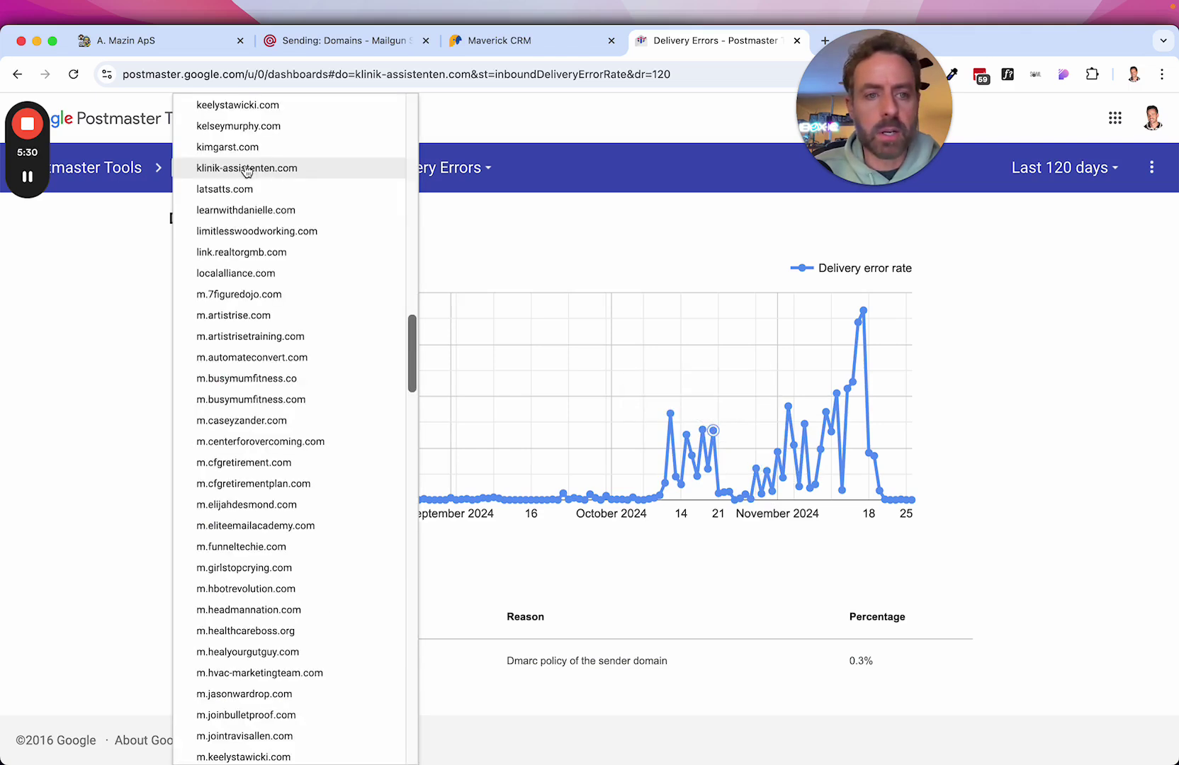
{"action": "left_click", "coordinate": [177, 40]}
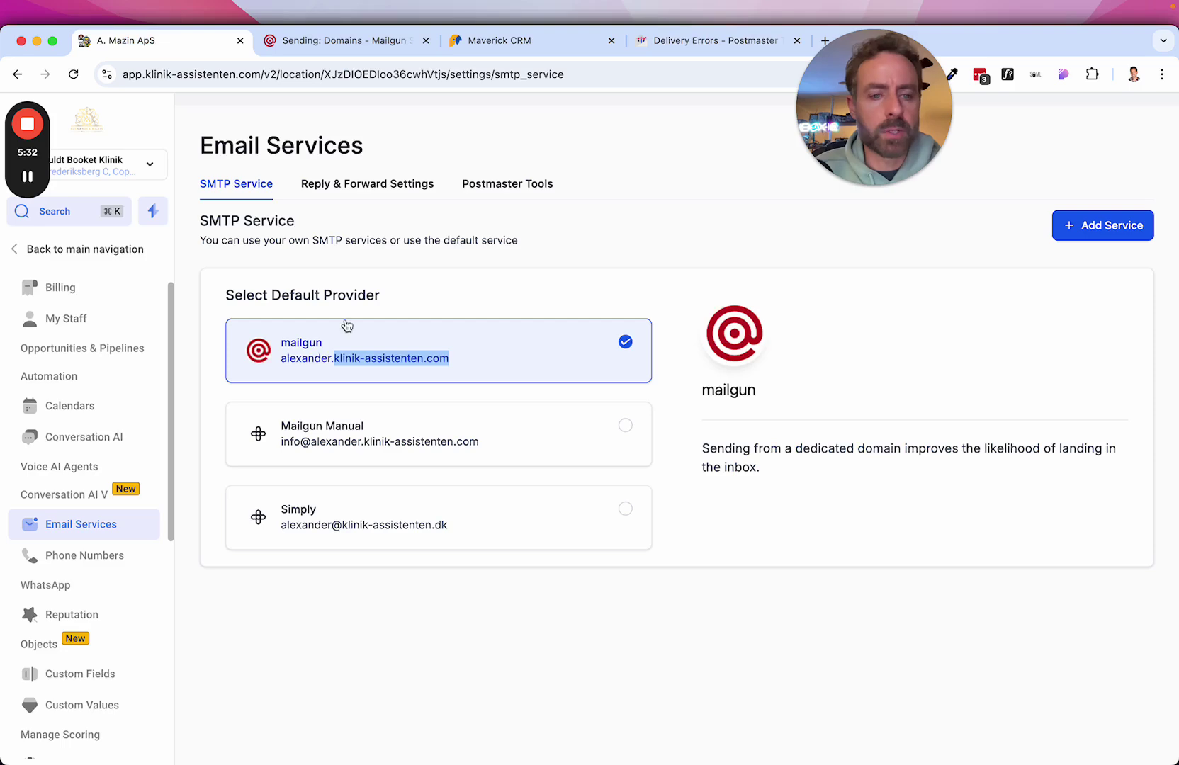
Show Delivery Errors for alexander.klinik-assistenten.com and inspect its Oct 12 and Oct 21 points.
{"action": "left_click", "coordinate": [669, 43]}
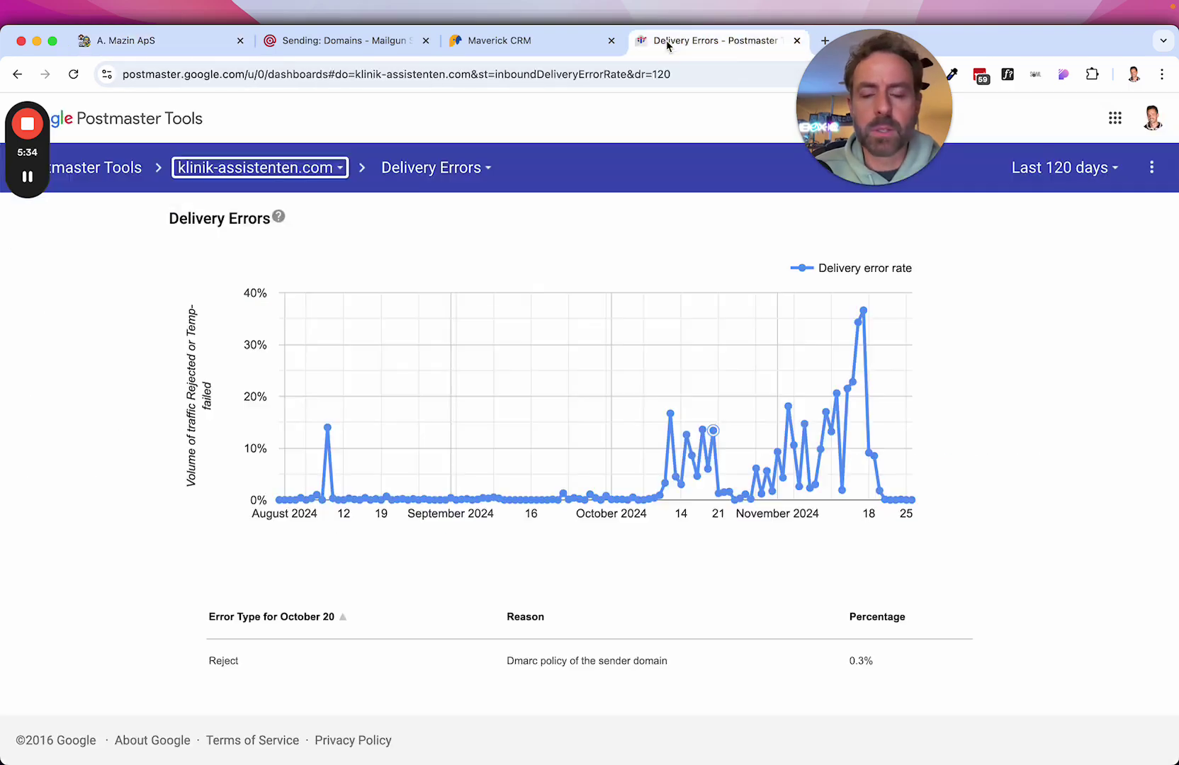
{"action": "left_click", "coordinate": [203, 170]}
{"action": "scroll", "coordinate": [309, 180], "scroll_direction": "up", "scroll_amount": 15}
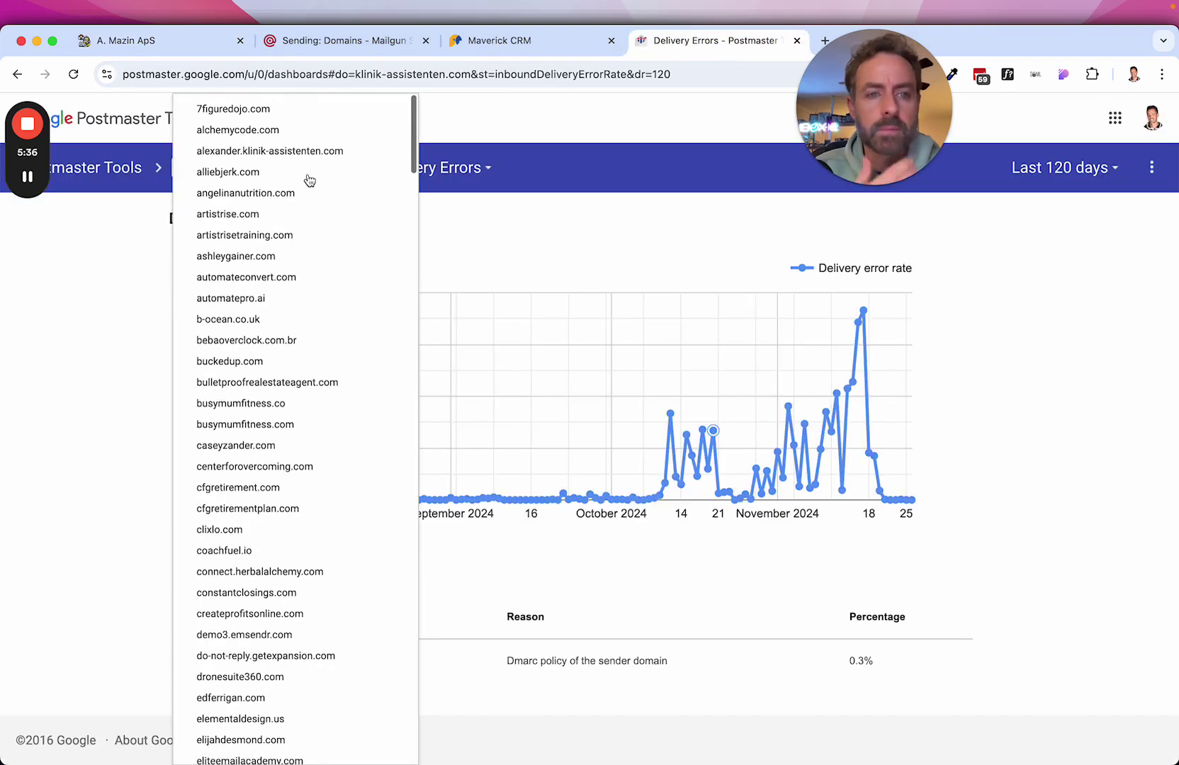
{"action": "left_click", "coordinate": [298, 151]}
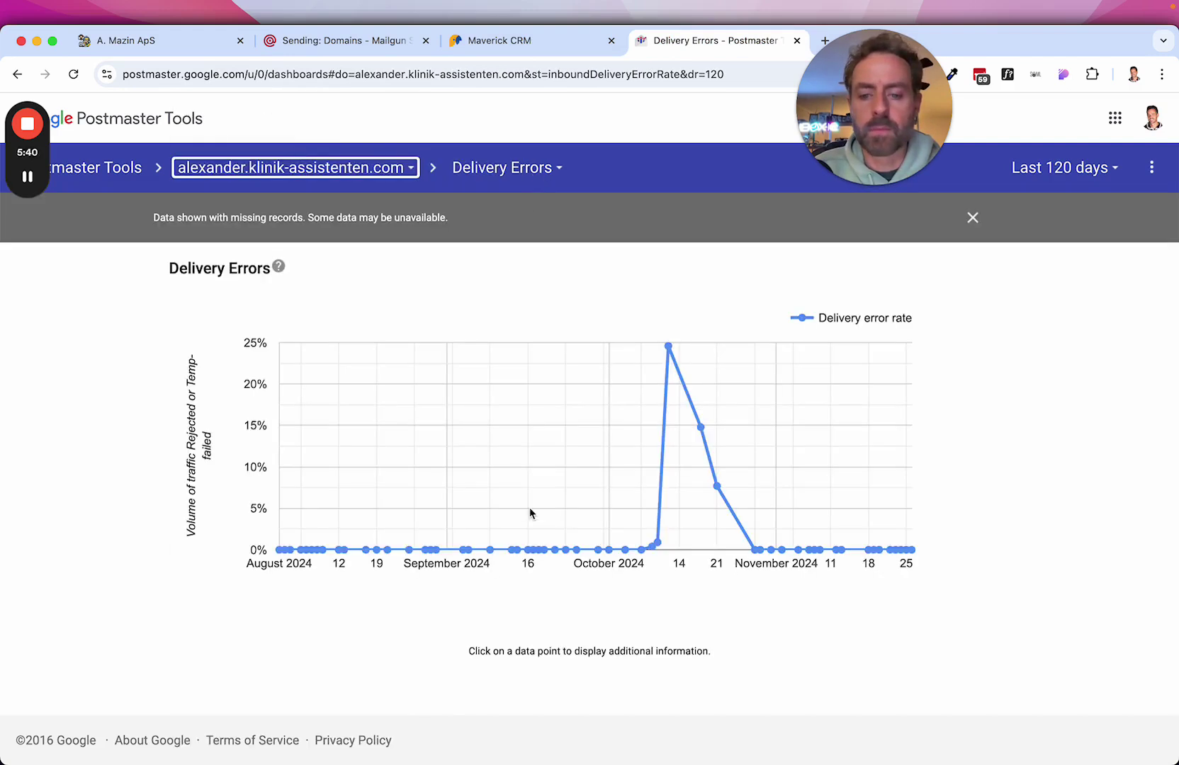
{"action": "left_click", "coordinate": [668, 349]}
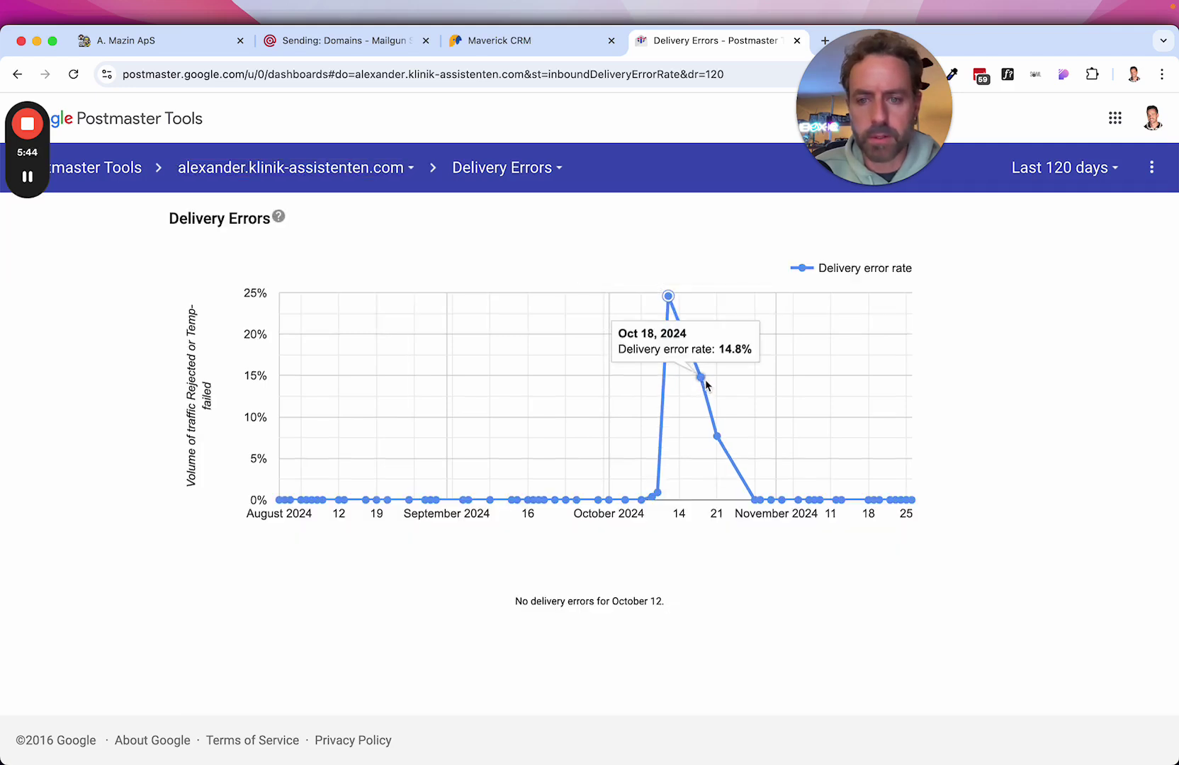
{"action": "left_click", "coordinate": [718, 437]}
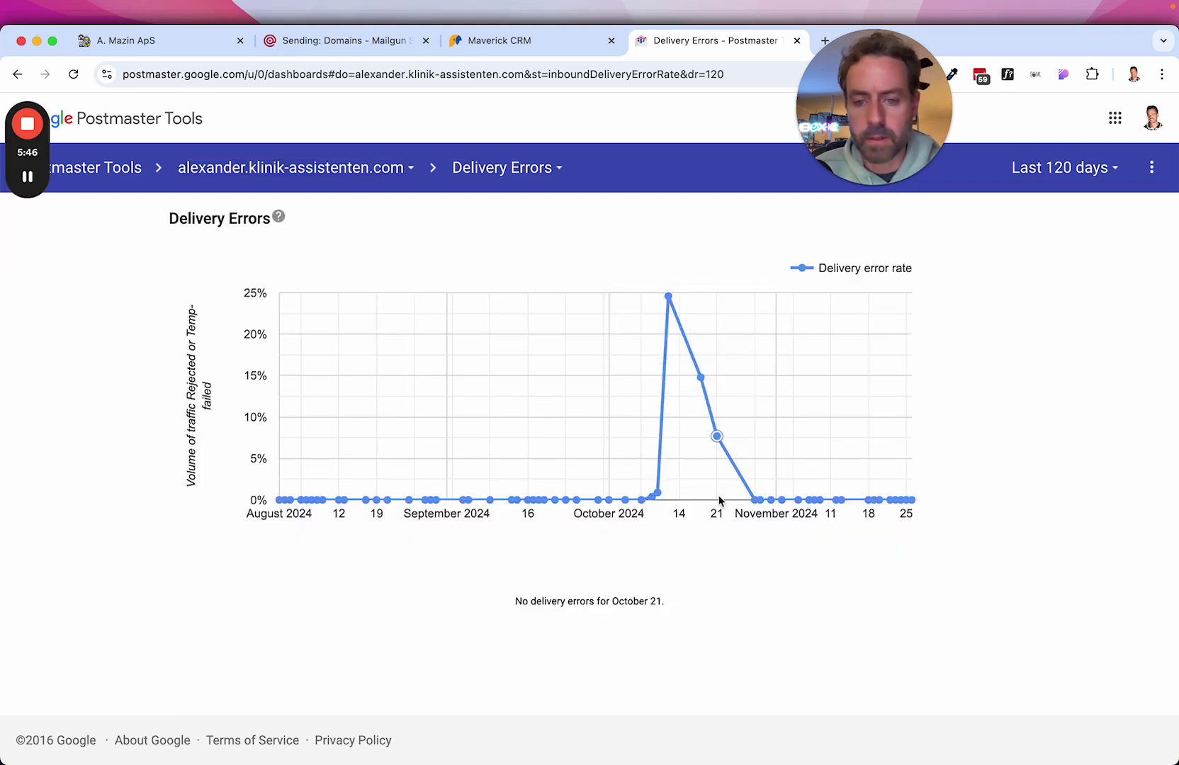
{"action": "mouse_move", "coordinate": [658, 494]}
{"action": "left_click", "coordinate": [453, 168]}
Open the Spam Rate report for alexander.klinik-assistenten.com.
{"action": "left_click", "coordinate": [524, 112]}
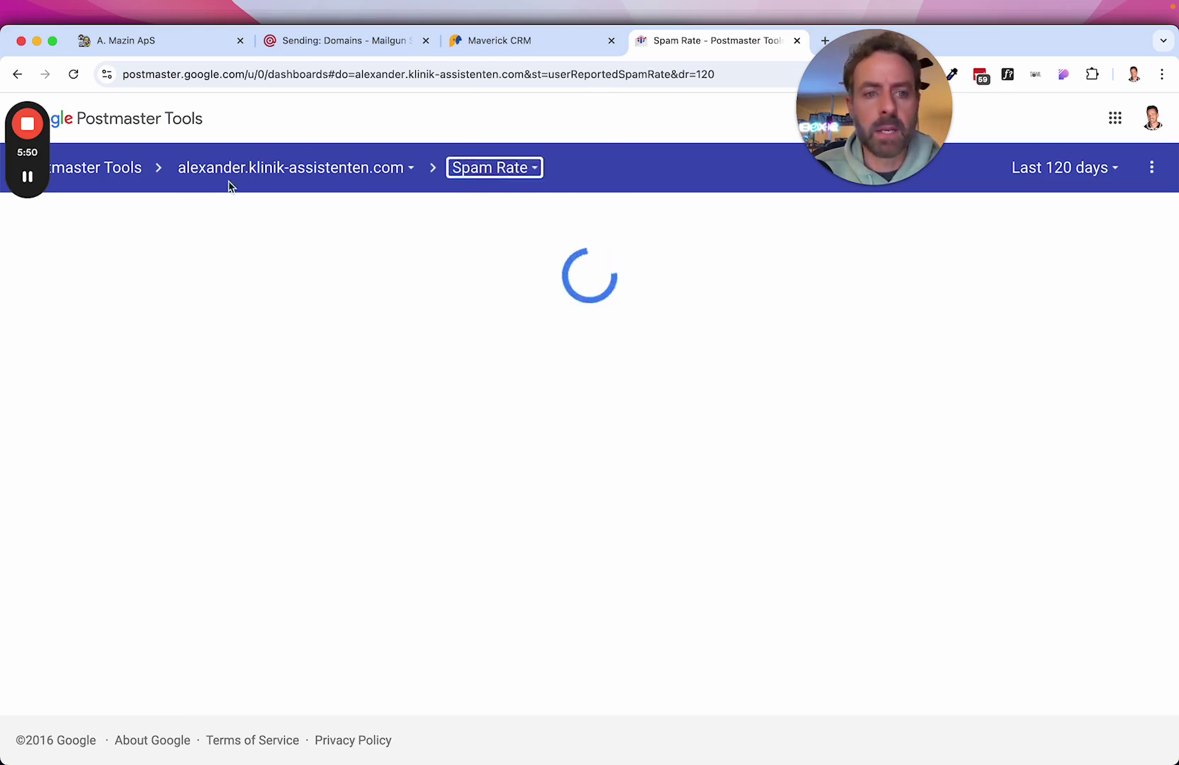
{"action": "left_click", "coordinate": [145, 41]}
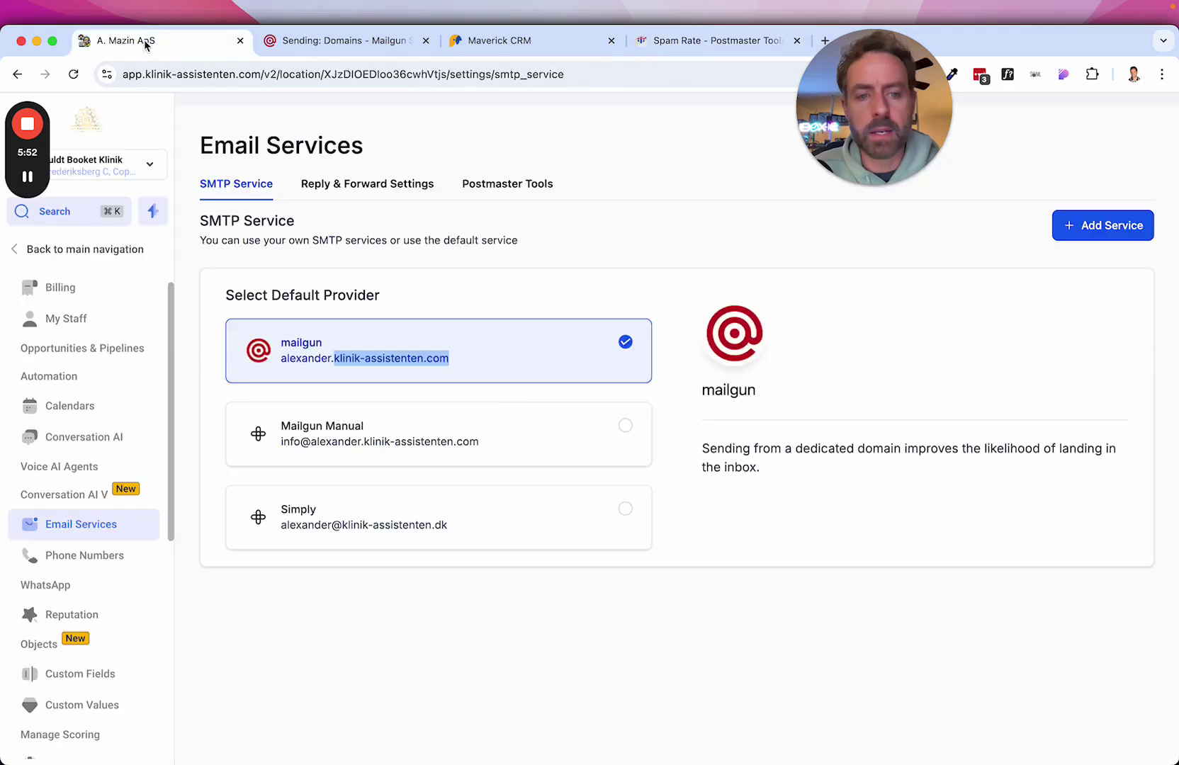
{"action": "left_click", "coordinate": [668, 41]}
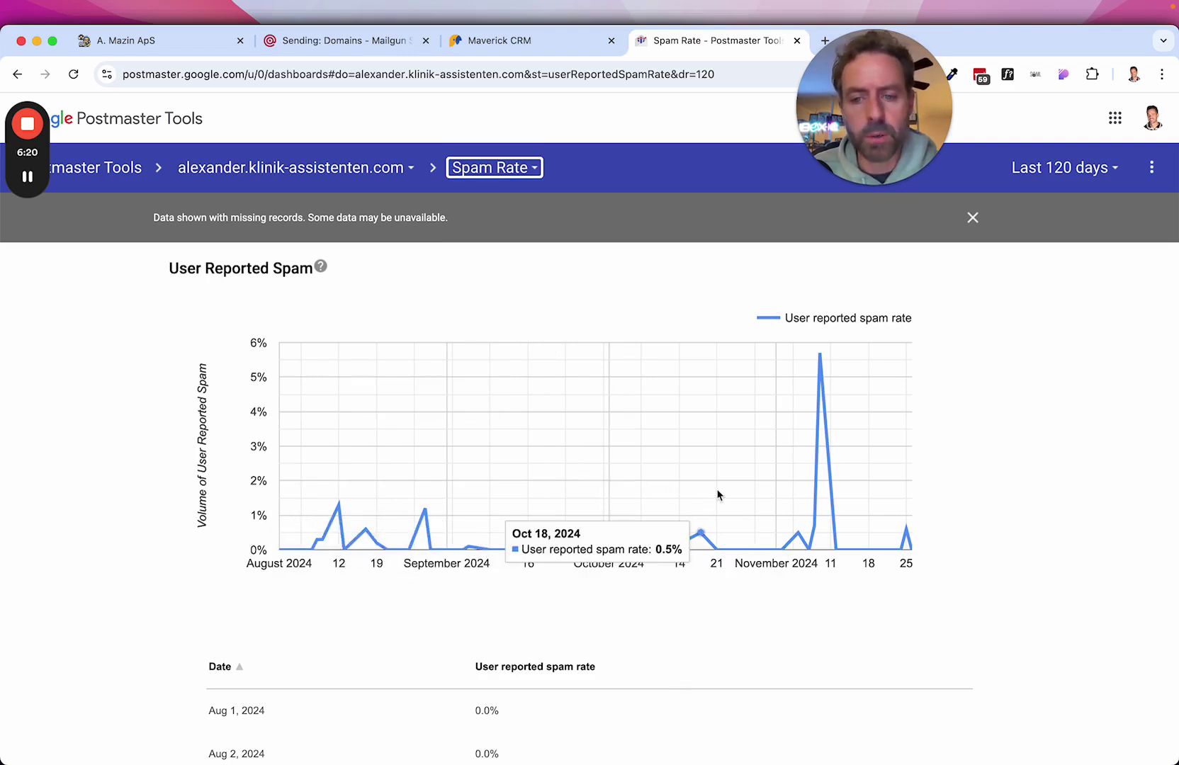
Inspect spam points: the 5.7% Nov 9 spike, Oct 18, Nov 25, Oct 10 and Aug 28.
{"action": "left_click", "coordinate": [822, 356]}
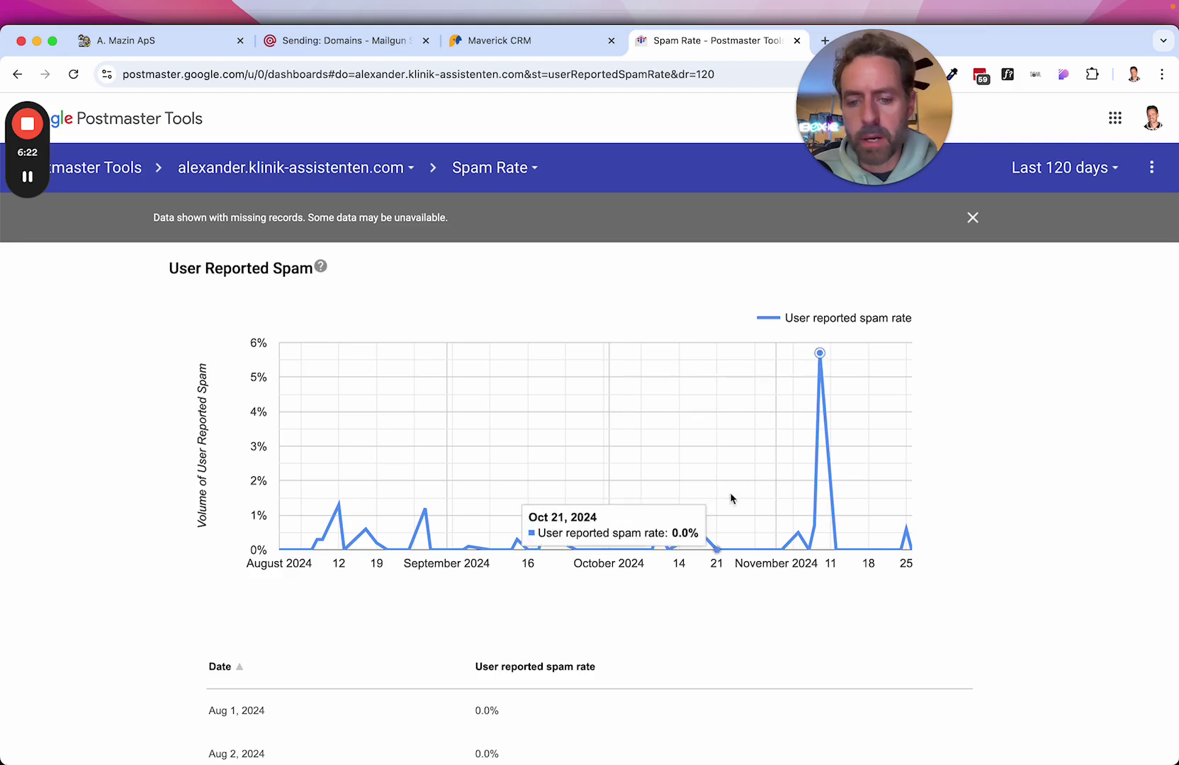
{"action": "left_click", "coordinate": [700, 533]}
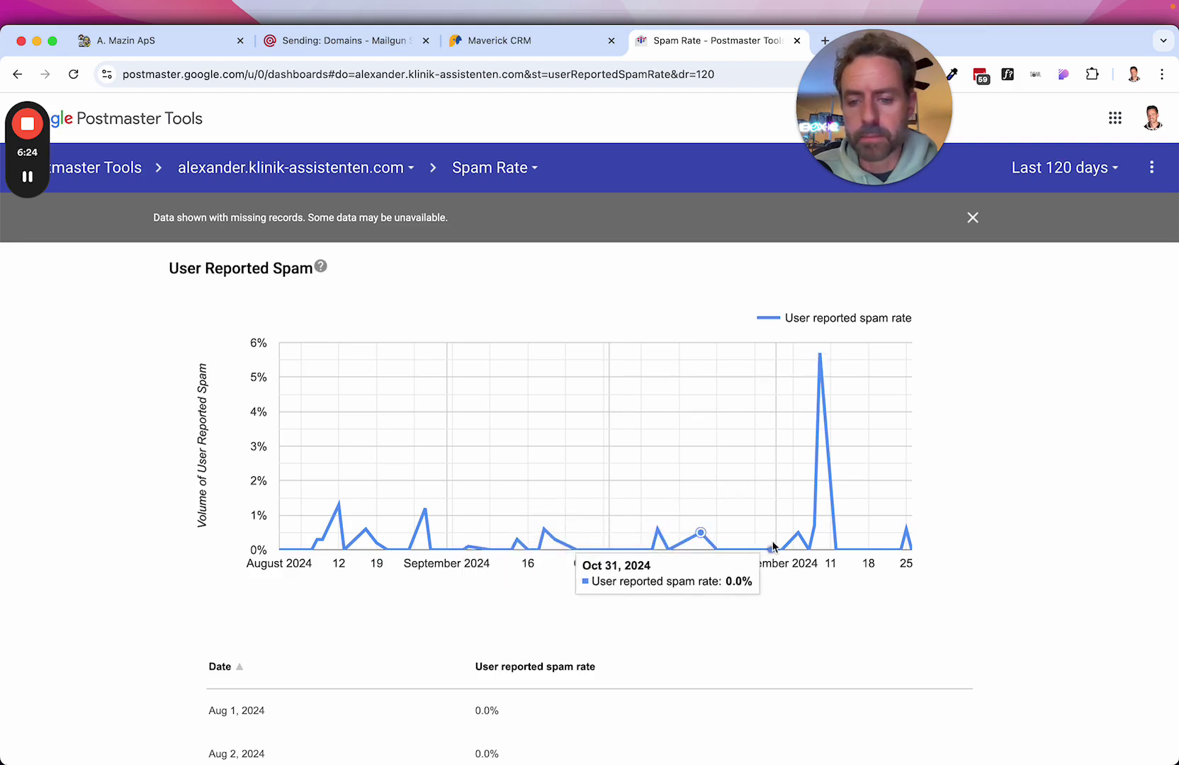
{"action": "left_click", "coordinate": [820, 354]}
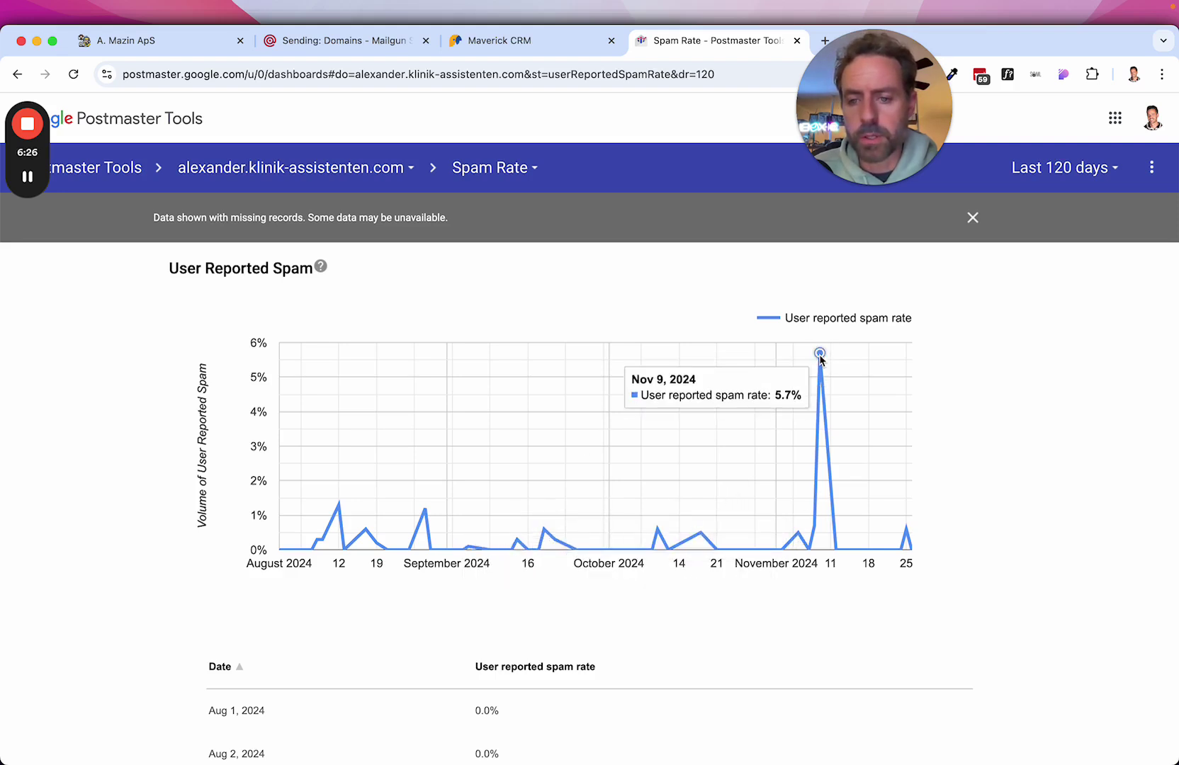
{"action": "left_click", "coordinate": [906, 531]}
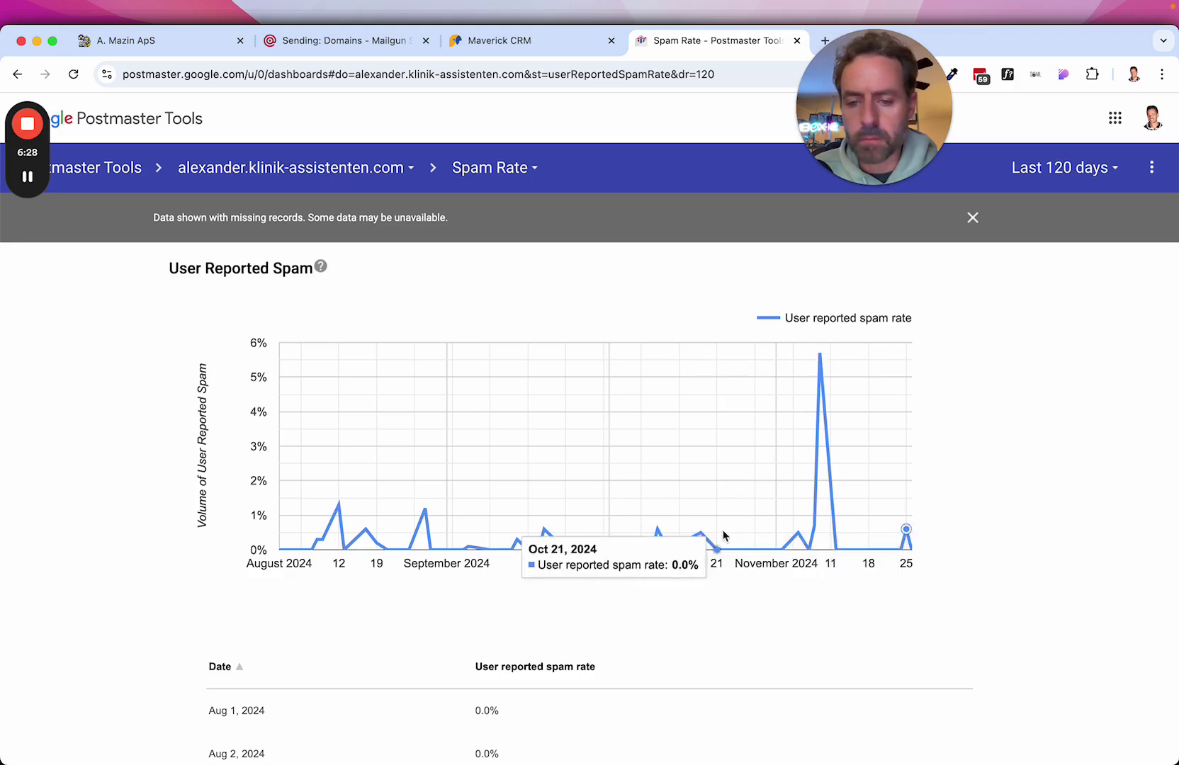
{"action": "left_click", "coordinate": [701, 535]}
{"action": "left_click", "coordinate": [658, 530]}
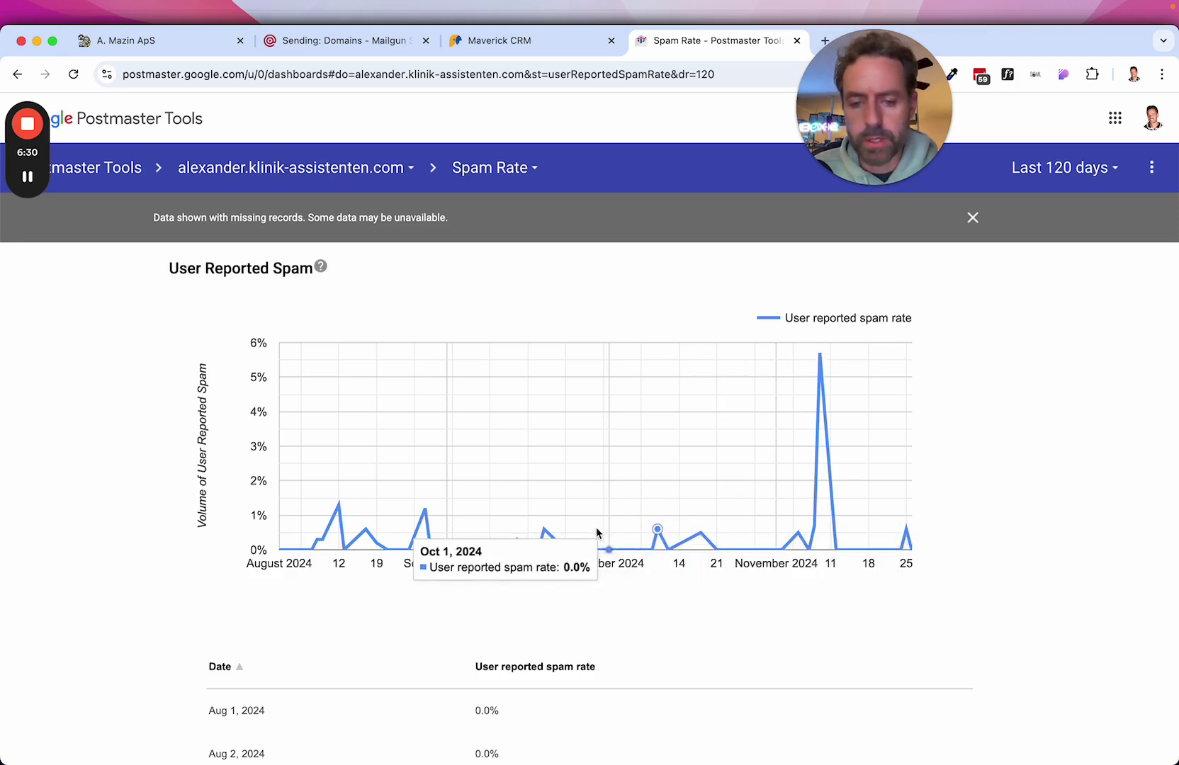
{"action": "left_click", "coordinate": [424, 510]}
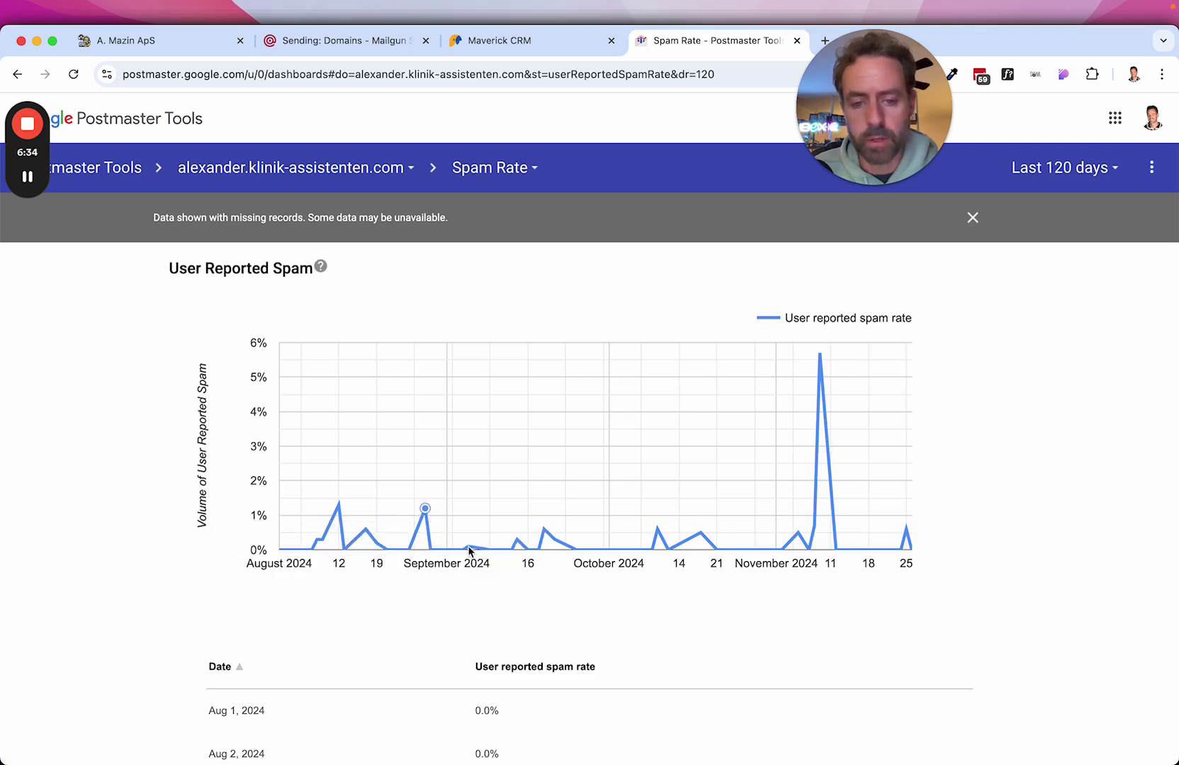
View the IP Reputation chart, then Domain Reputation for alexander.klinik-assistenten.com over 120 days.
{"action": "left_click", "coordinate": [502, 177]}
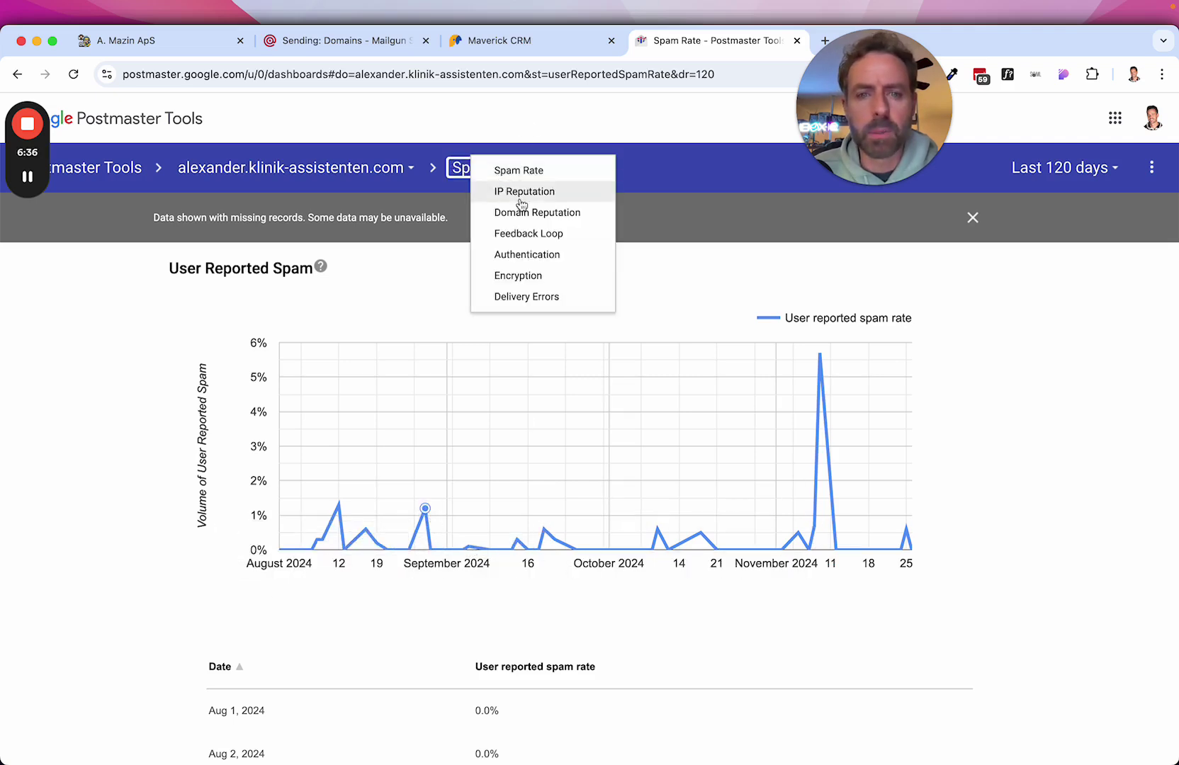
{"action": "left_click", "coordinate": [509, 194]}
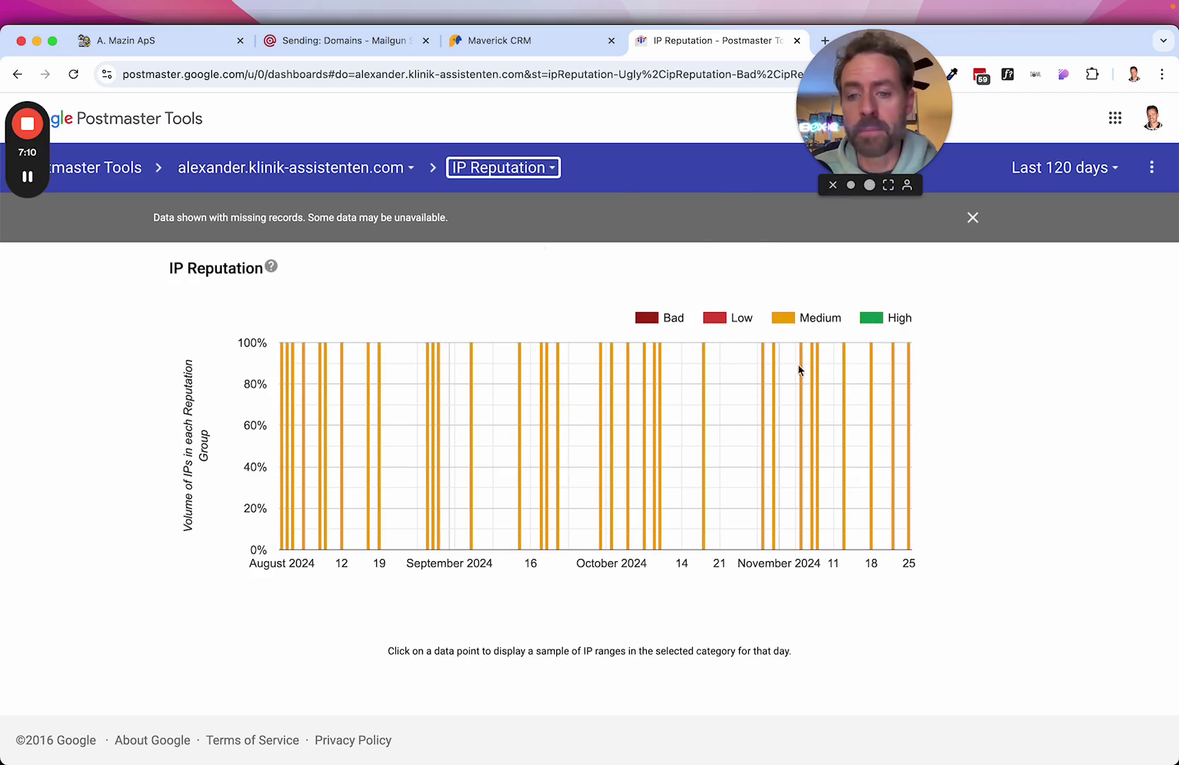
{"action": "left_click", "coordinate": [521, 168]}
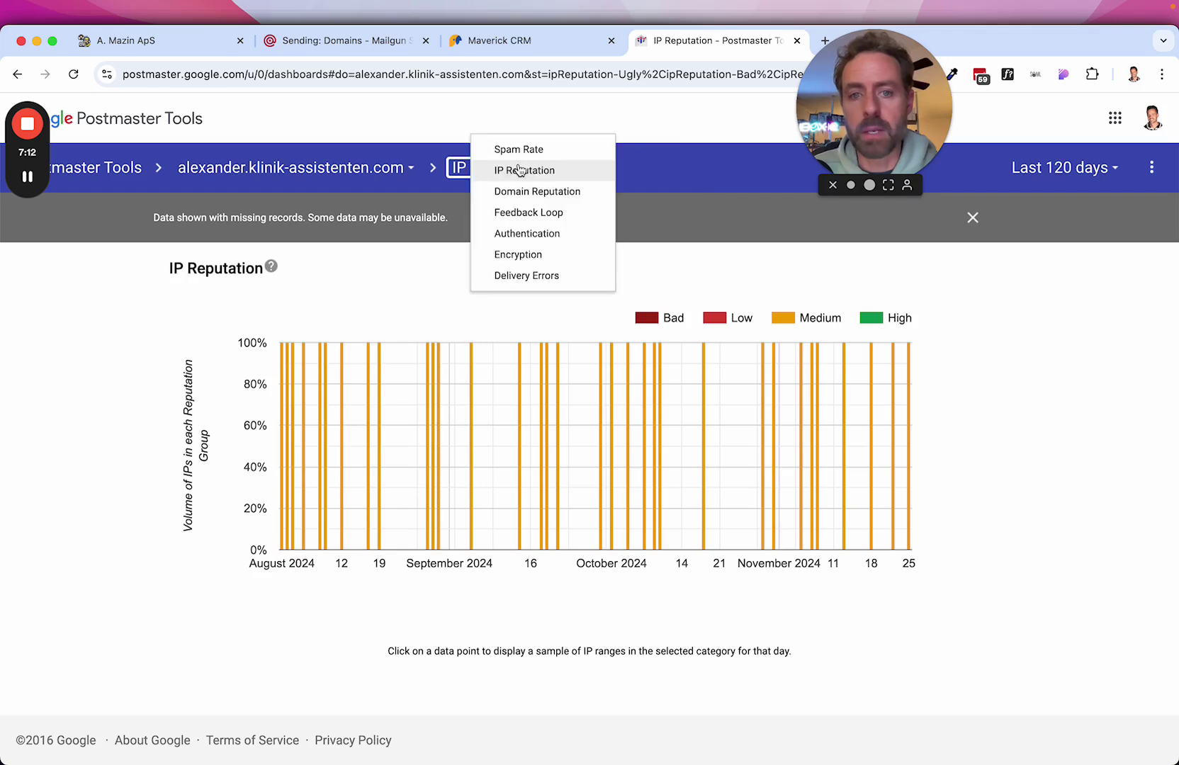
{"action": "left_click", "coordinate": [546, 193]}
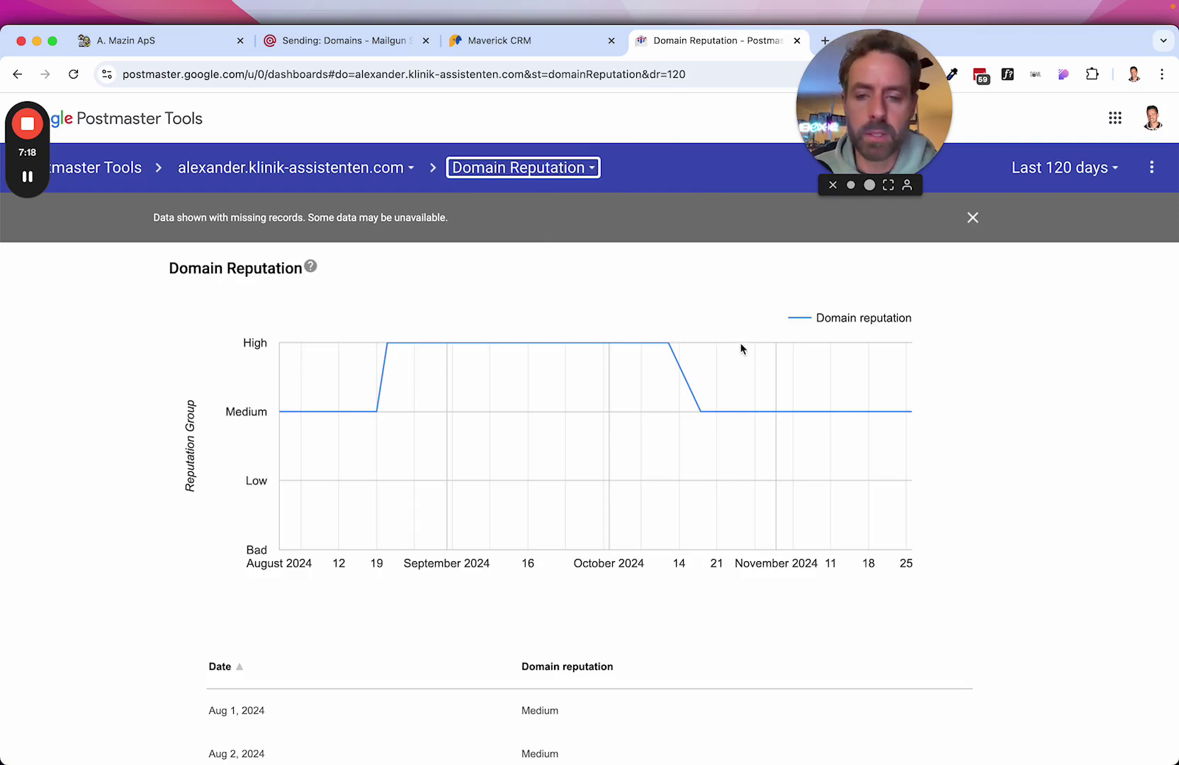
{"action": "mouse_move", "coordinate": [776, 406]}
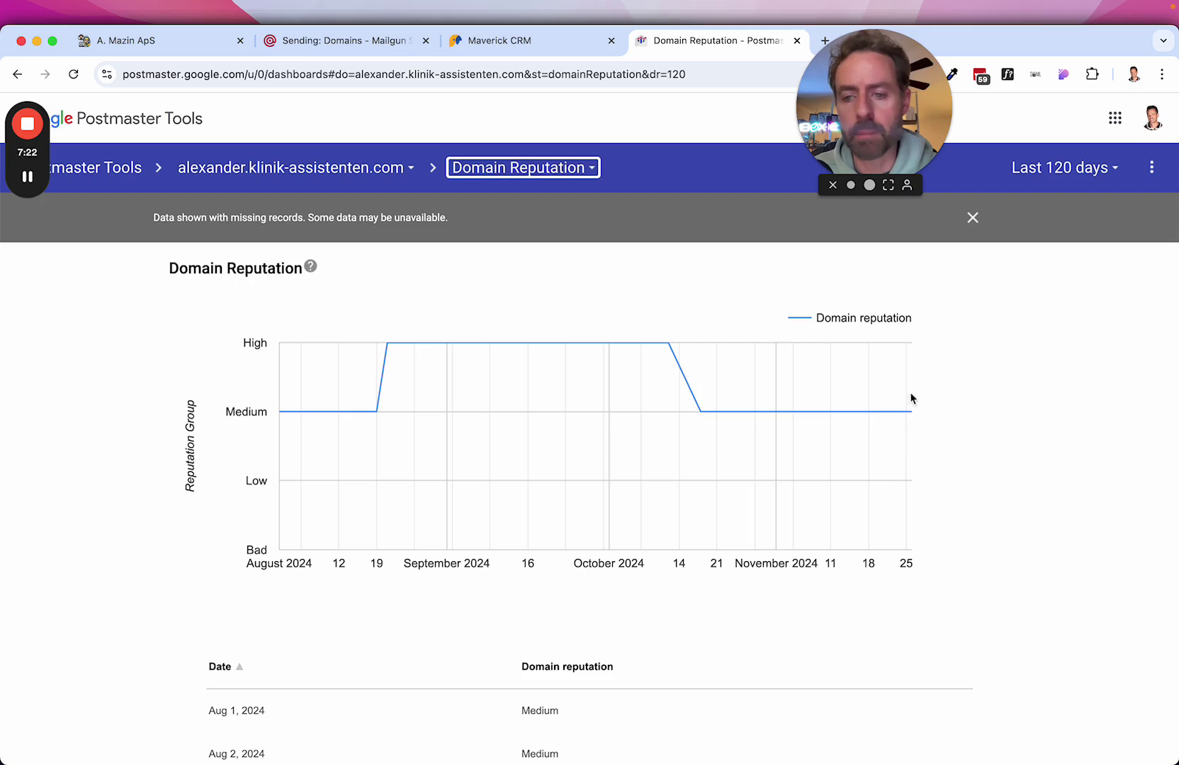
Leave the CRM's Email Services settings and return to the main navigation.
{"action": "left_click", "coordinate": [514, 41]}
{"action": "left_click", "coordinate": [372, 41]}
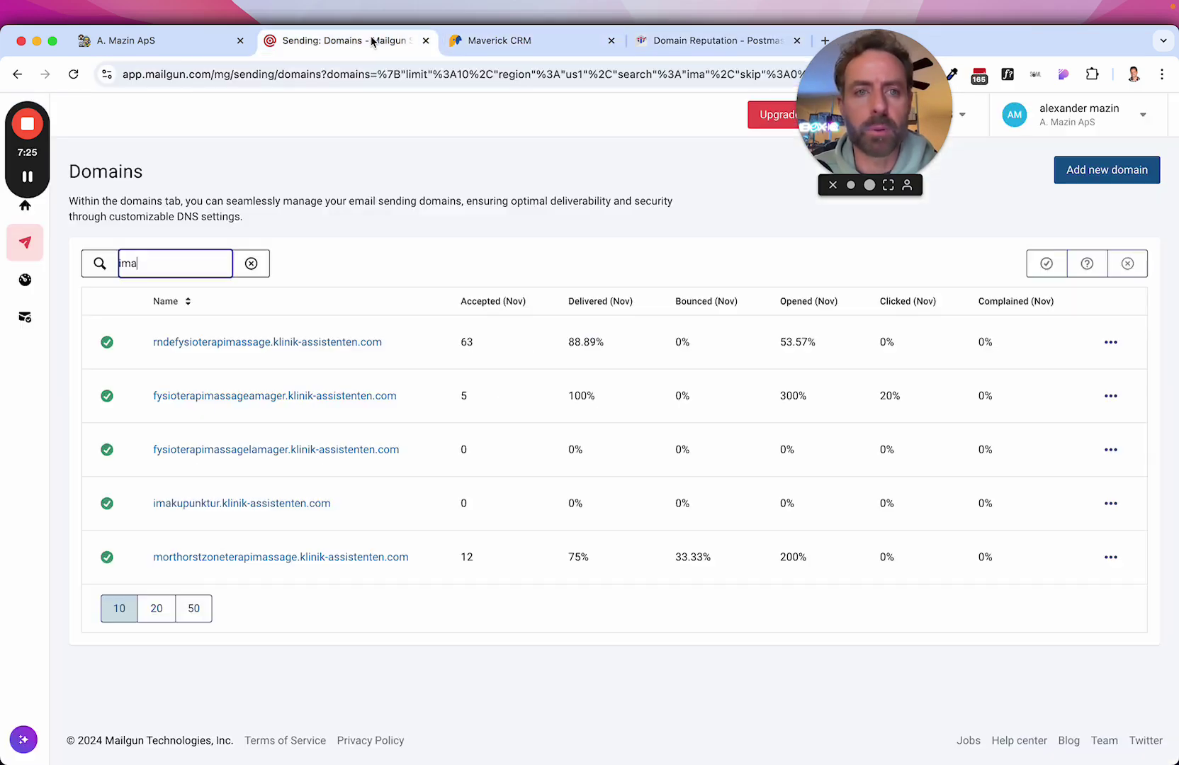
{"action": "left_click", "coordinate": [131, 45]}
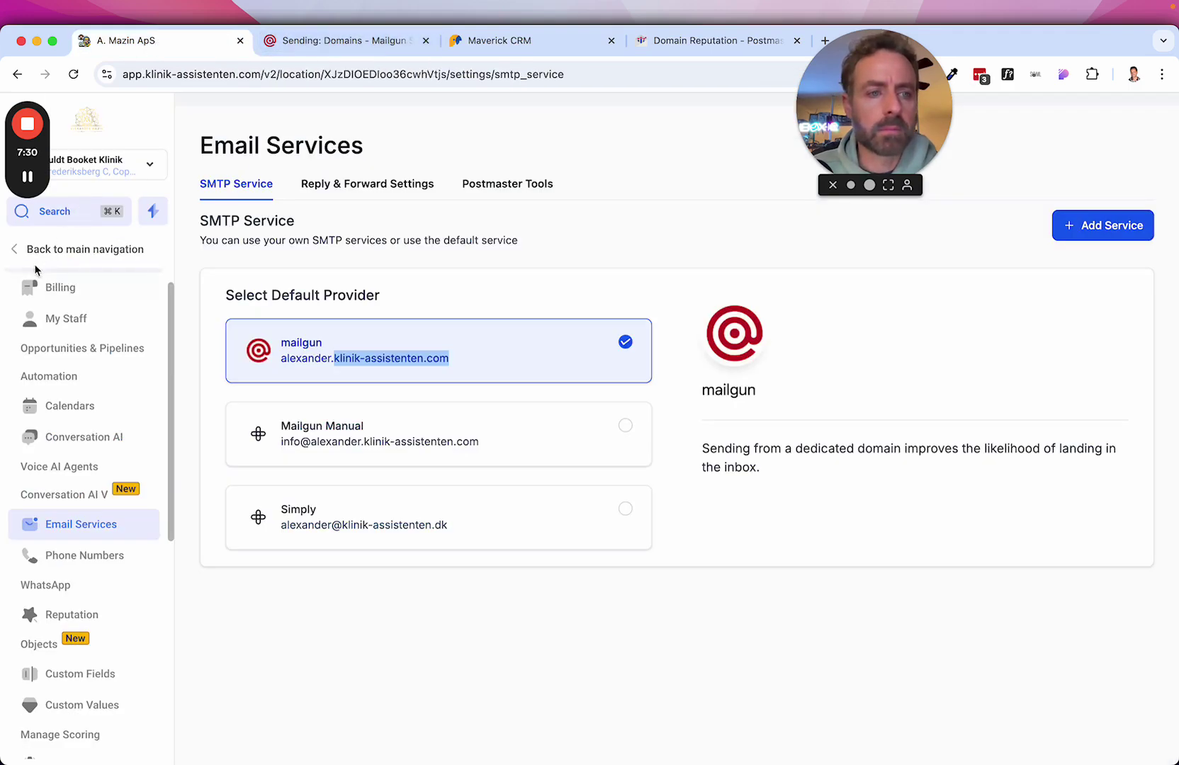
{"action": "left_click", "coordinate": [84, 344]}
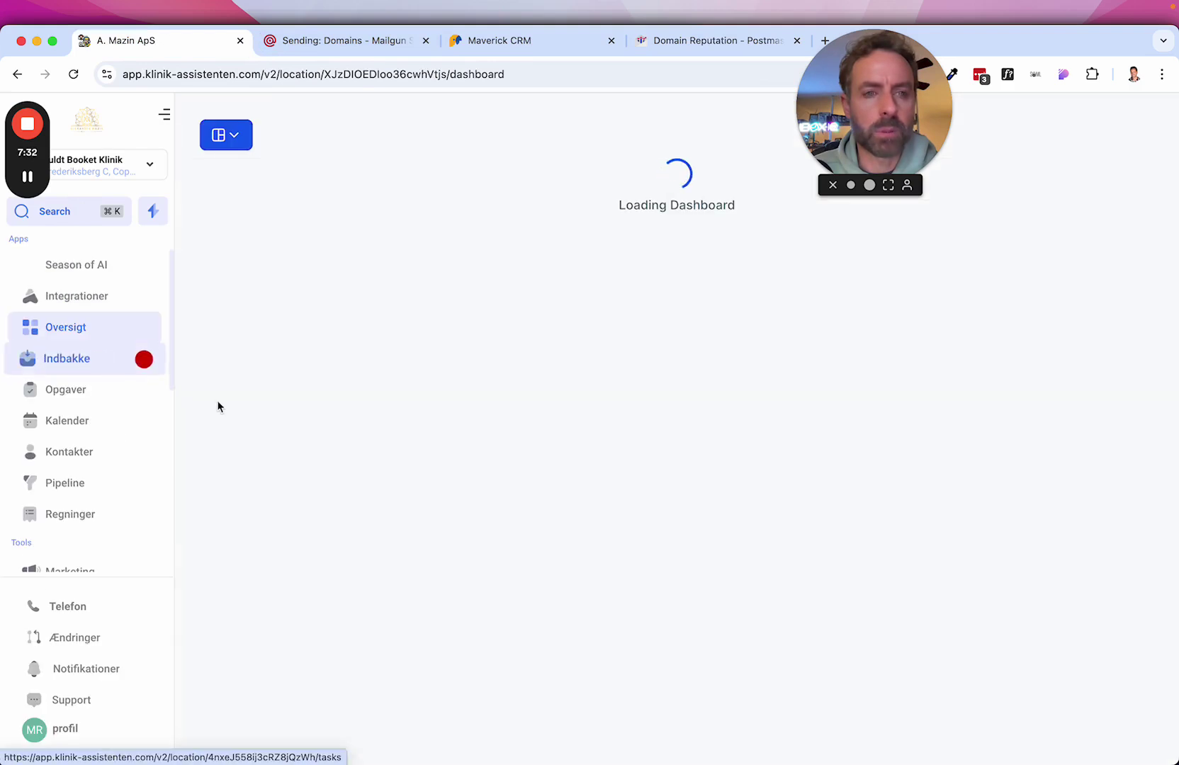
Open the InboxIQ - Email Stats app from the sidebar's Apps section.
{"action": "scroll", "coordinate": [116, 482], "scroll_direction": "down", "scroll_amount": 6}
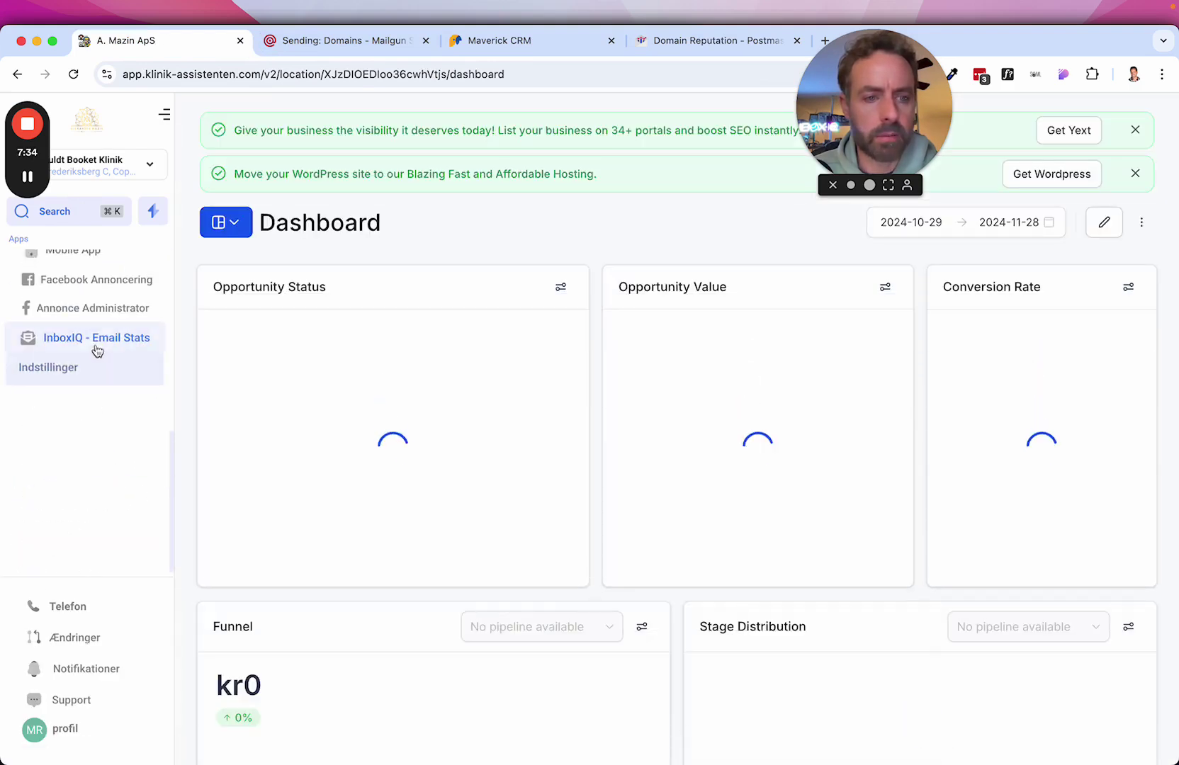
{"action": "left_click", "coordinate": [97, 338]}
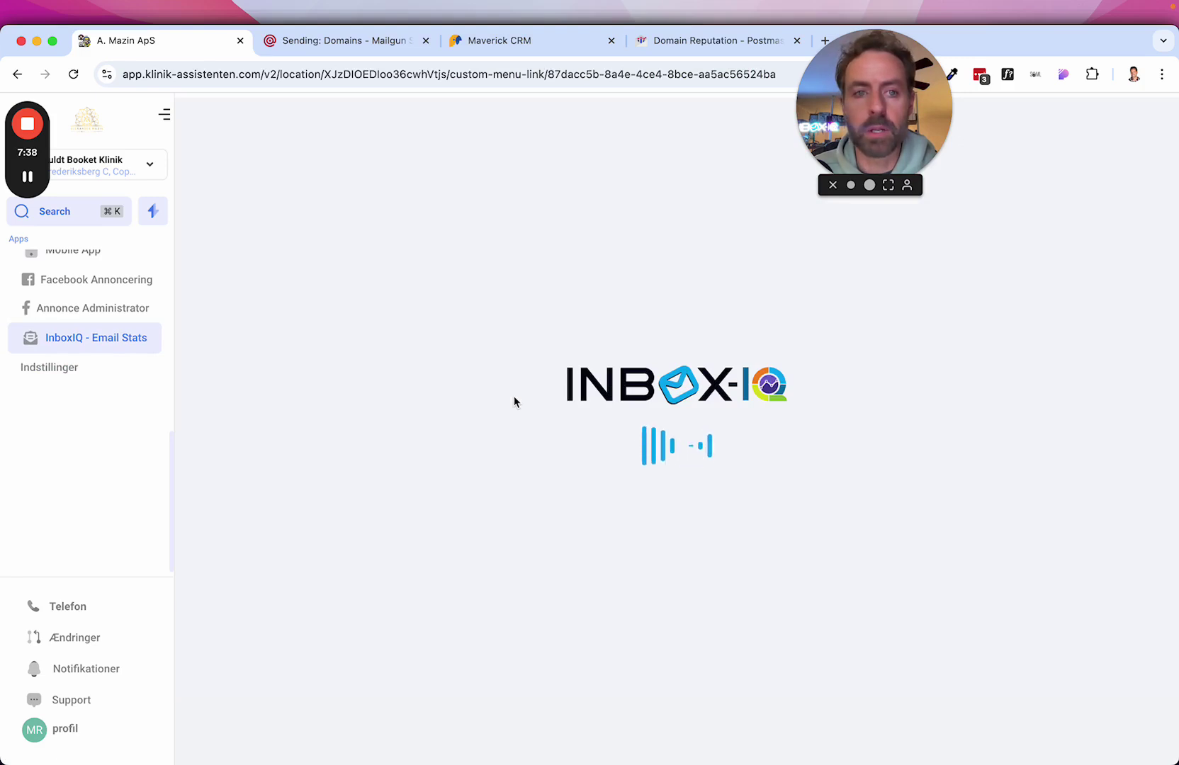
{"action": "left_click", "coordinate": [884, 123]}
{"action": "left_click_drag", "start_coordinate": [883, 123], "coordinate": [1021, 116]}
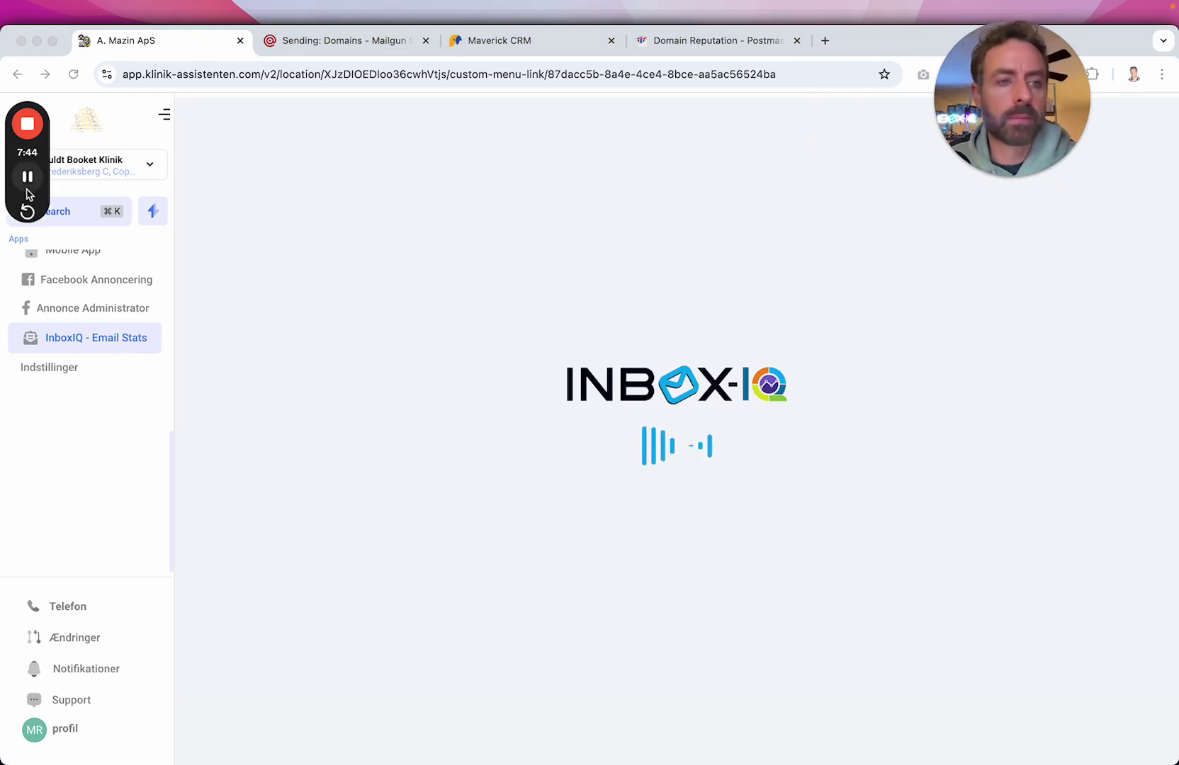
{"action": "left_click", "coordinate": [36, 189]}
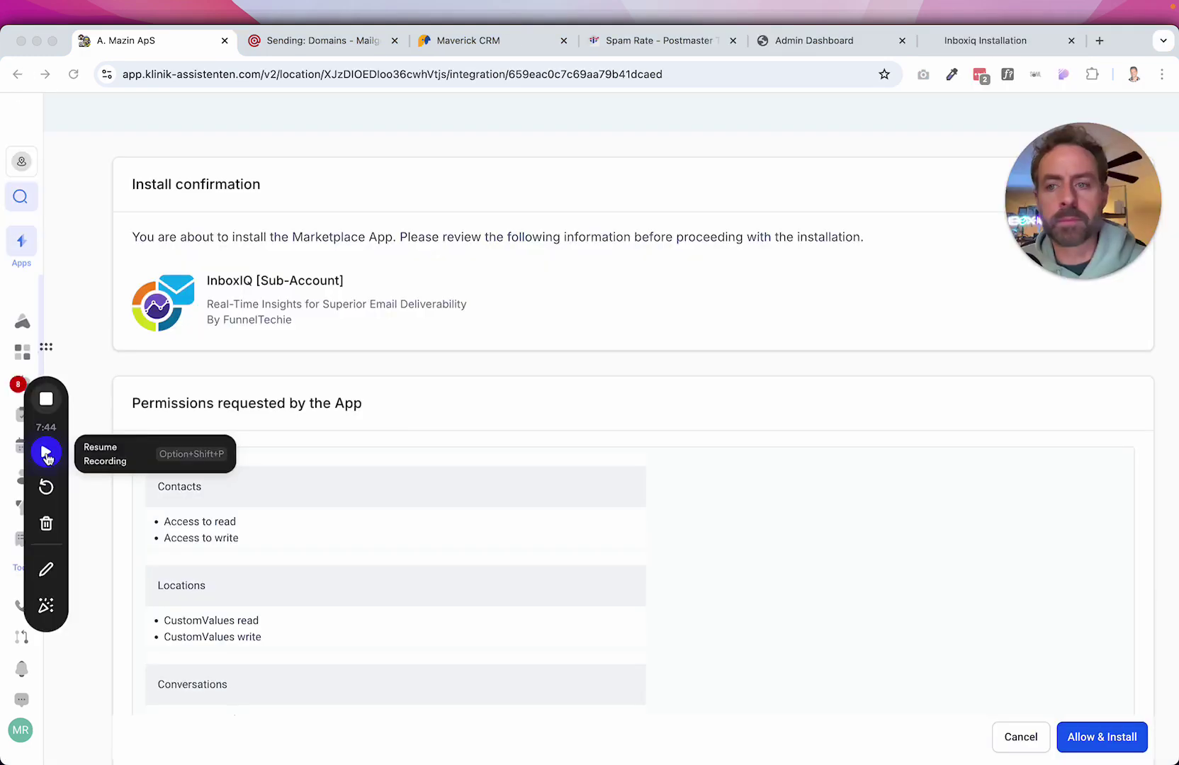
Approve the permissions and install the InboxIQ [Sub-Account] app.
{"action": "left_click", "coordinate": [44, 453]}
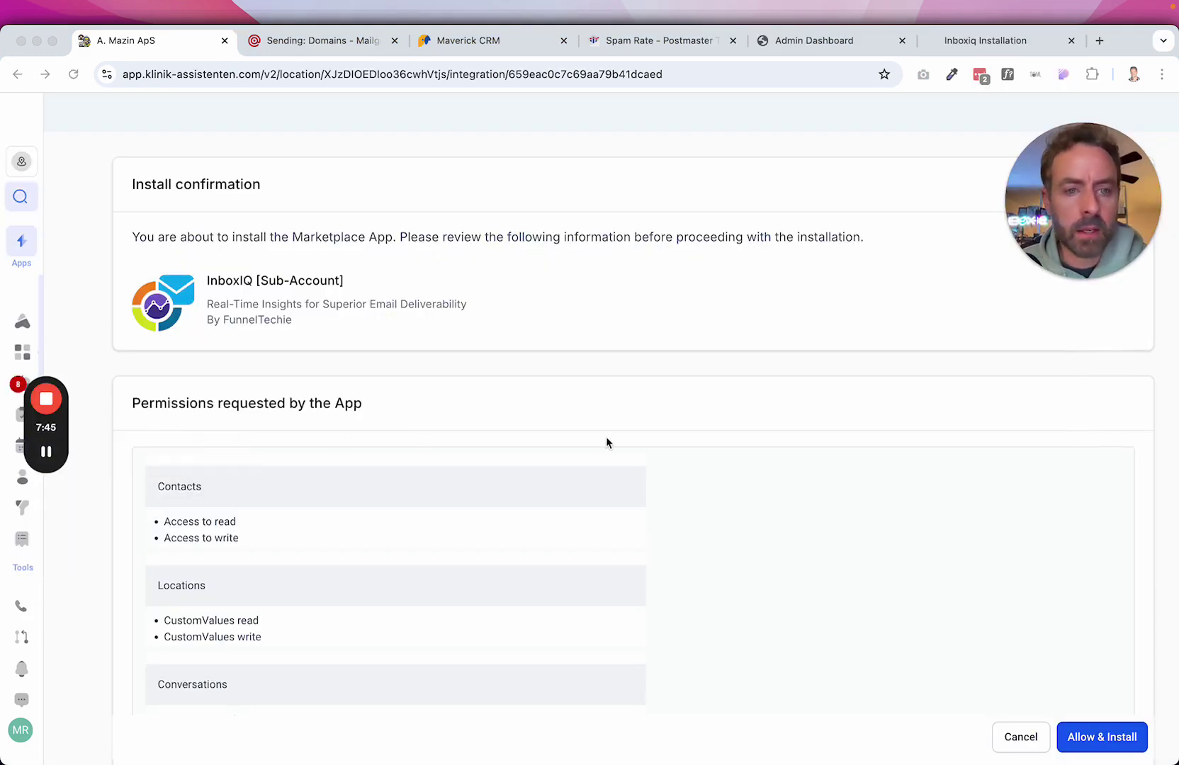
{"action": "scroll", "coordinate": [704, 365], "scroll_direction": "down", "scroll_amount": 1}
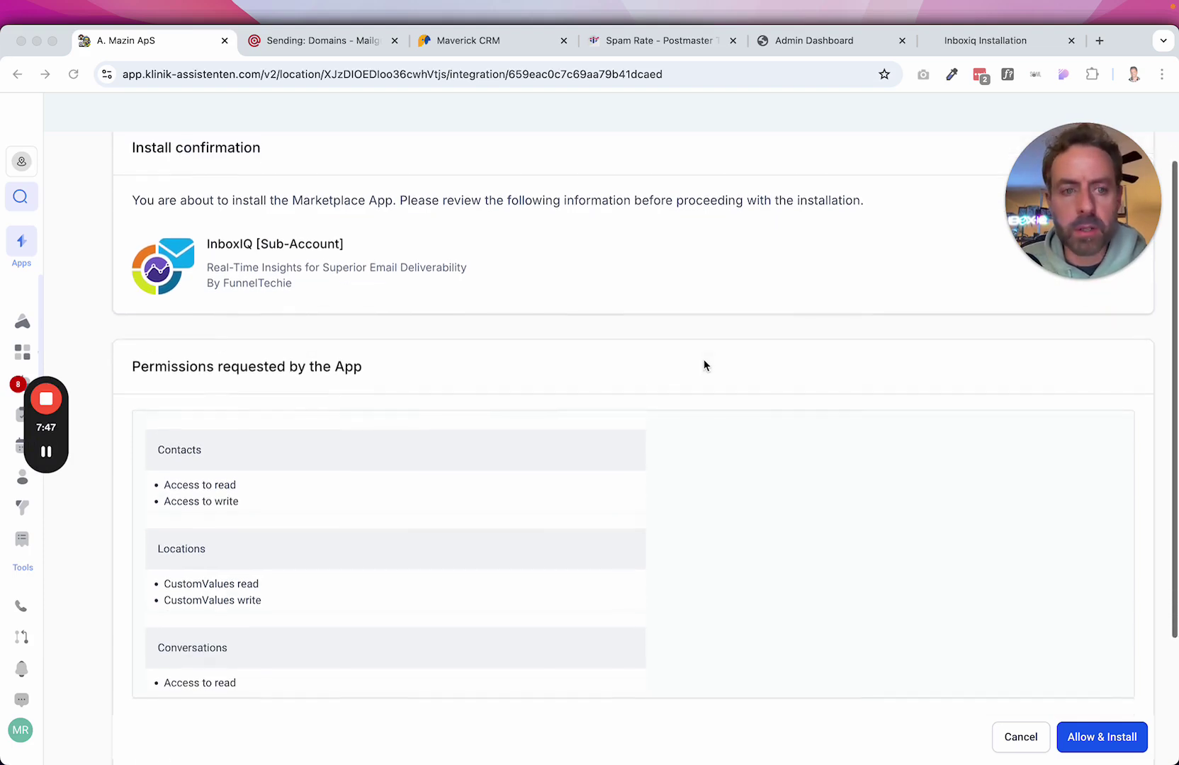
{"action": "left_click", "coordinate": [1086, 740]}
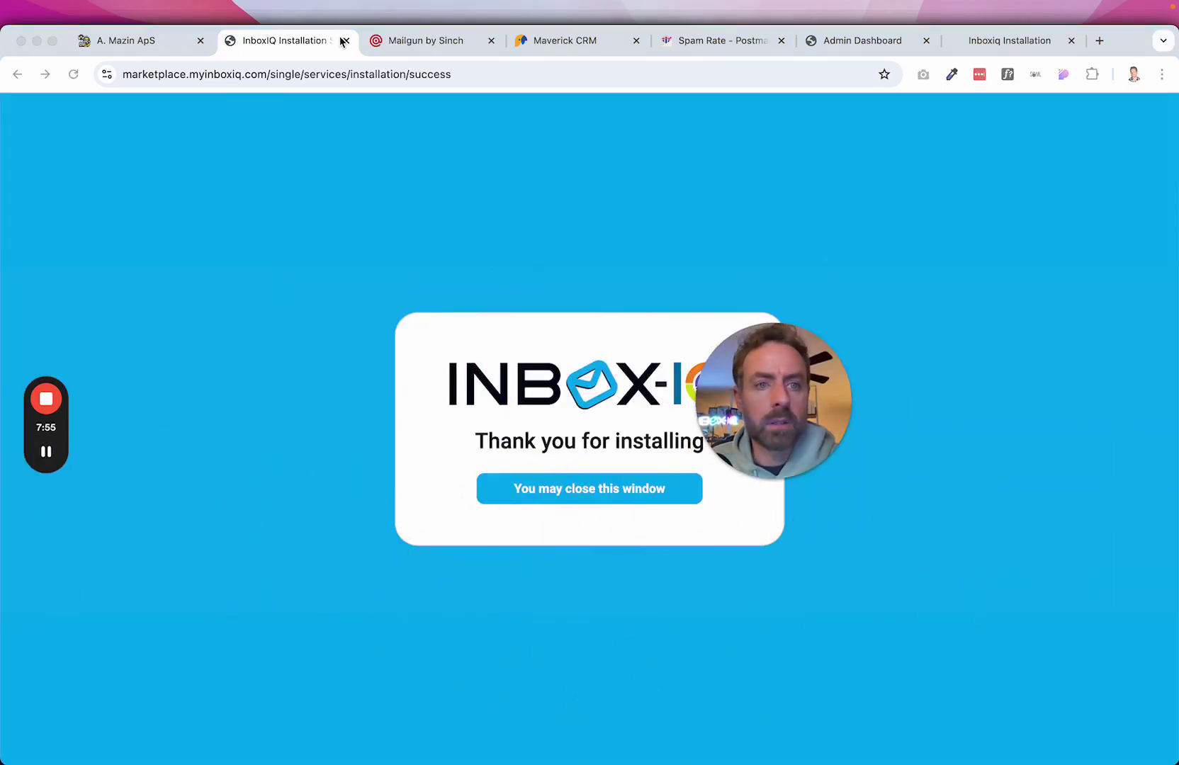
Back in the klinik-assistenten CRM, launch the newly added InboxIQ app from the sidebar.
{"action": "left_click", "coordinate": [131, 44]}
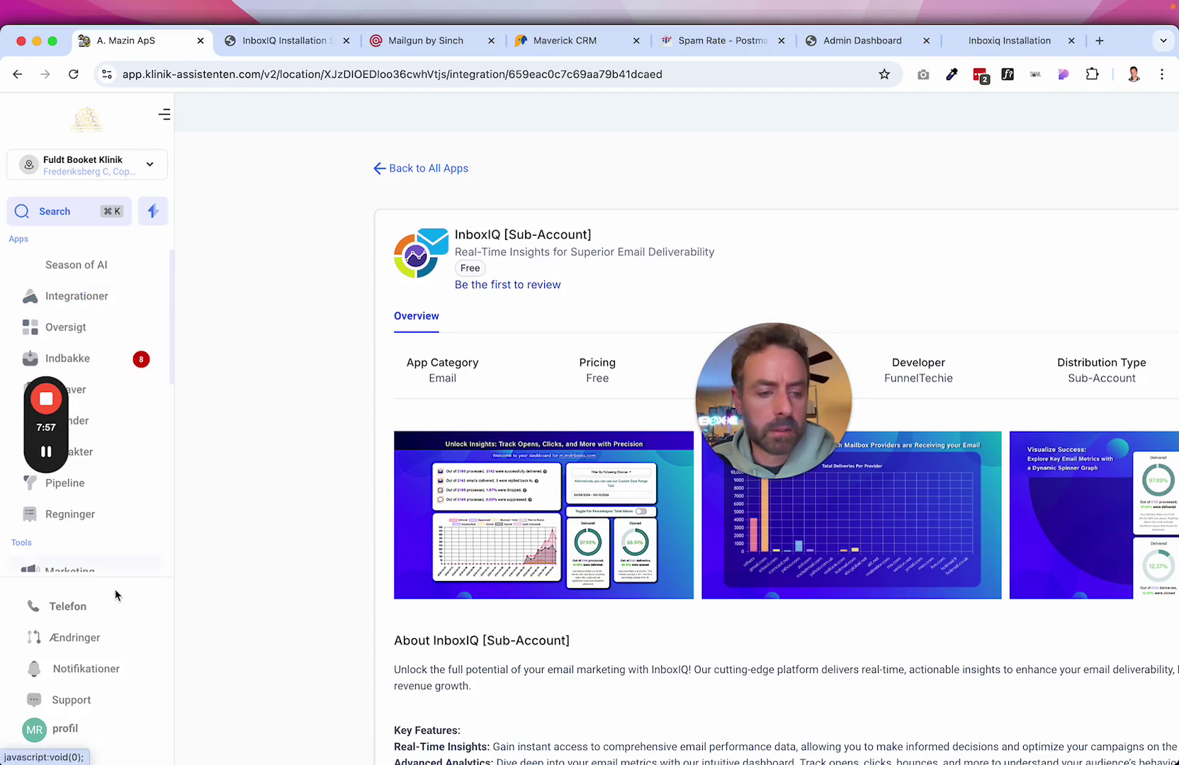
{"action": "scroll", "coordinate": [111, 532], "scroll_direction": "down", "scroll_amount": 5}
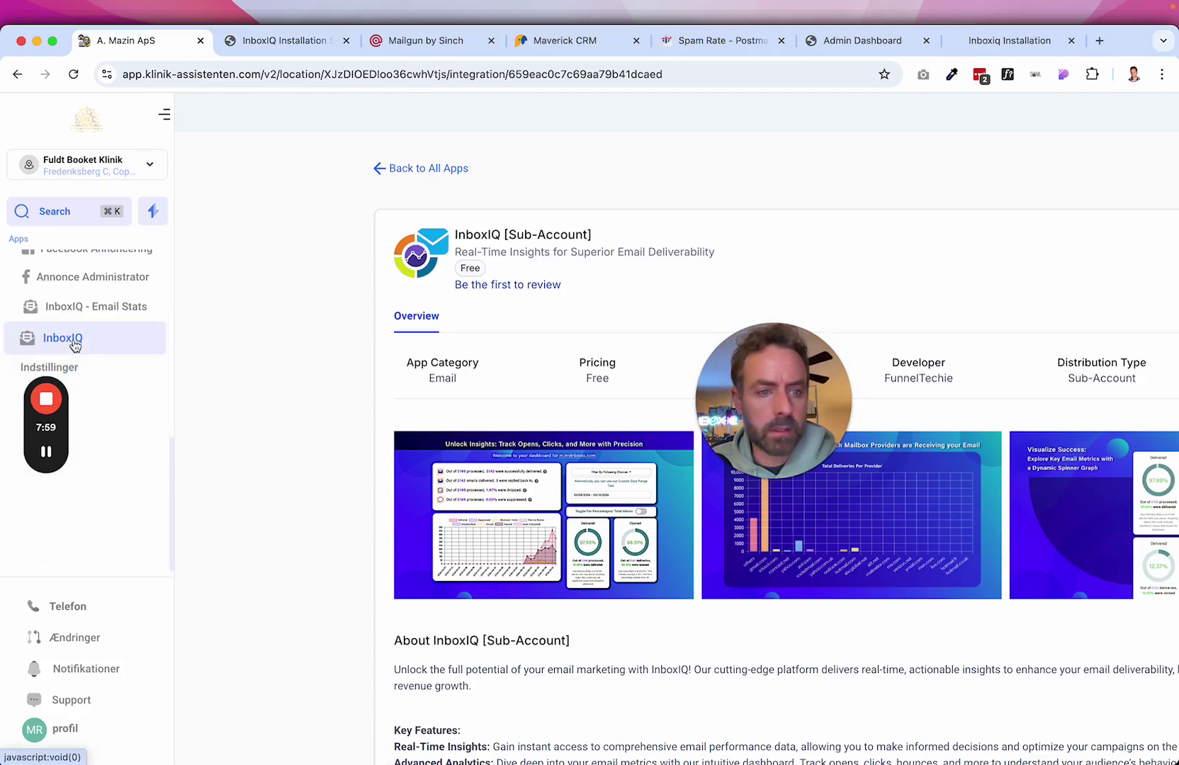
{"action": "left_click", "coordinate": [71, 338]}
{"action": "left_click_drag", "start_coordinate": [762, 402], "coordinate": [1044, 233]}
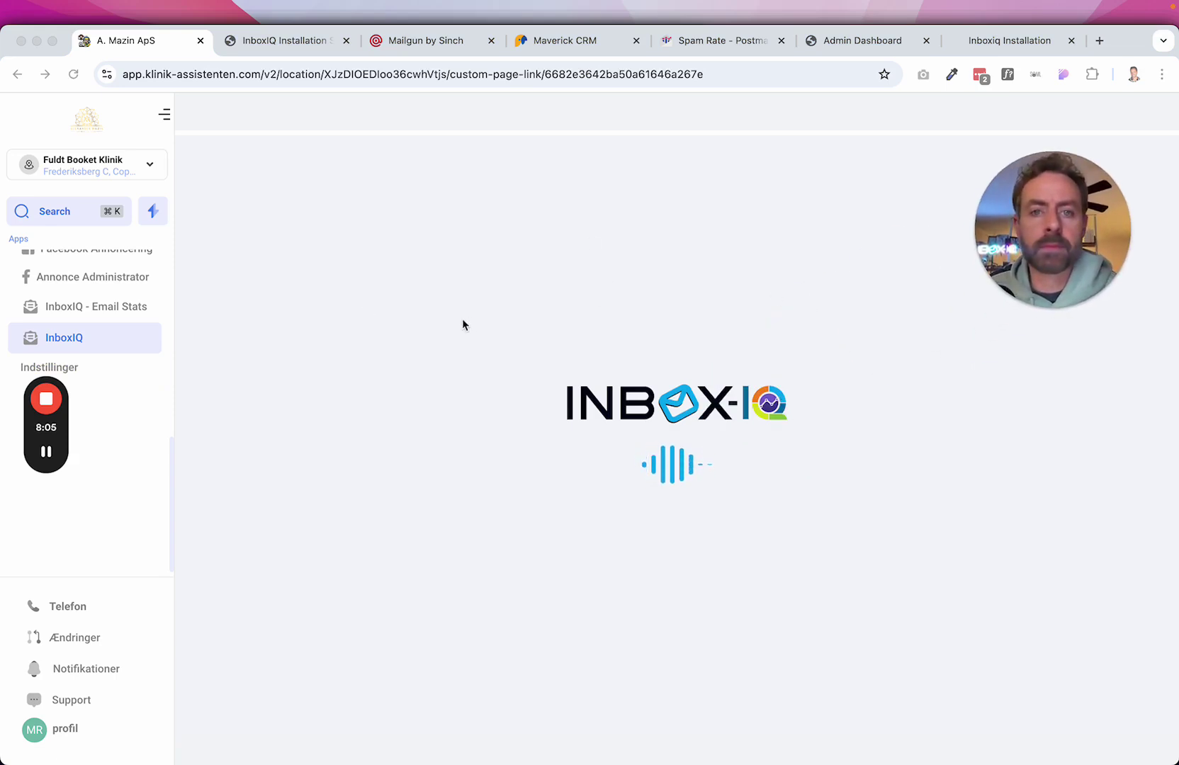
Let the InboxIQ dashboard load and scan its stats: 64511 processed, 93.61% delivered, 61.38% opened.
{"action": "left_click", "coordinate": [46, 451]}
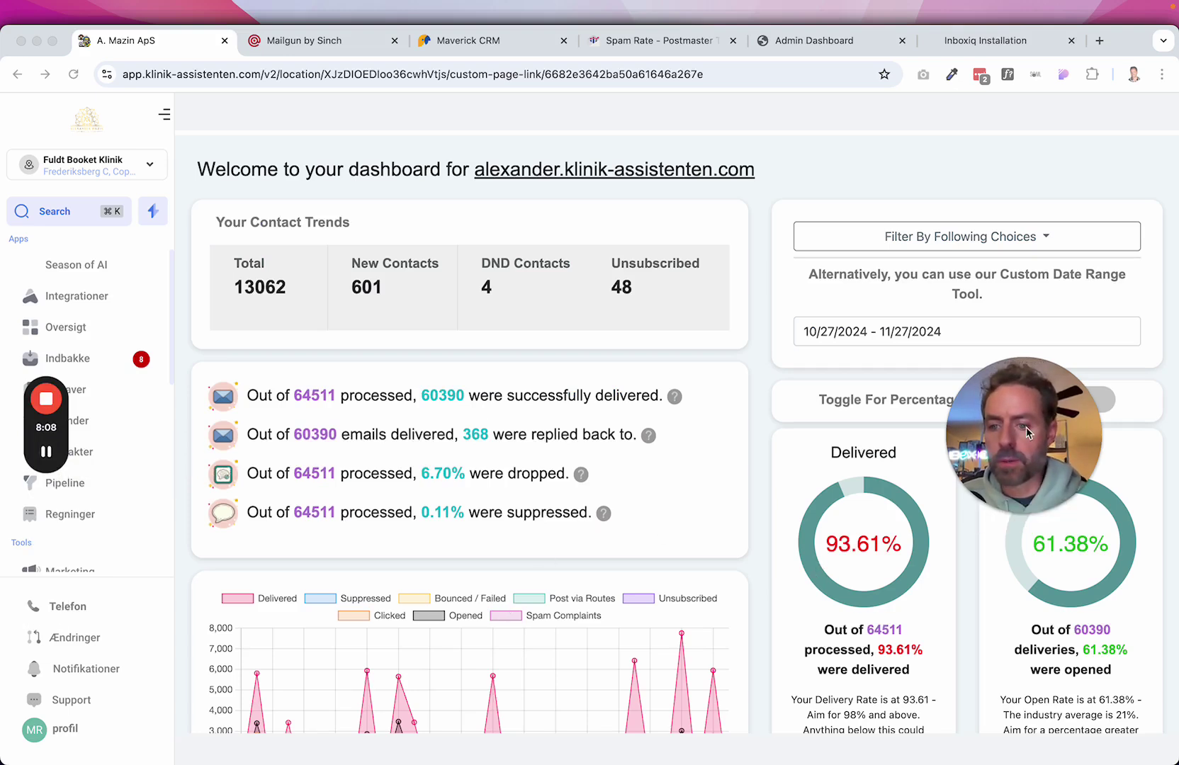
{"action": "left_click_drag", "start_coordinate": [1028, 430], "coordinate": [983, 141]}
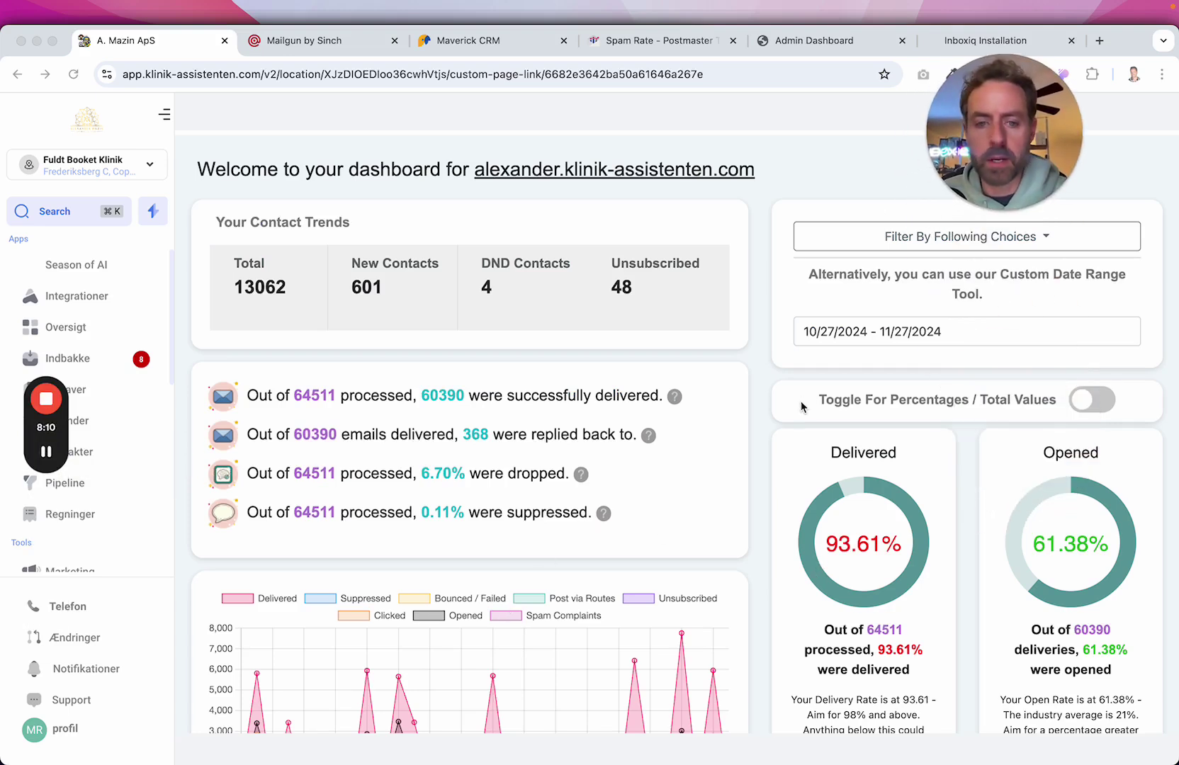
{"action": "scroll", "coordinate": [802, 406], "scroll_direction": "down", "scroll_amount": 2}
{"action": "scroll", "coordinate": [666, 340], "scroll_direction": "up", "scroll_amount": 1}
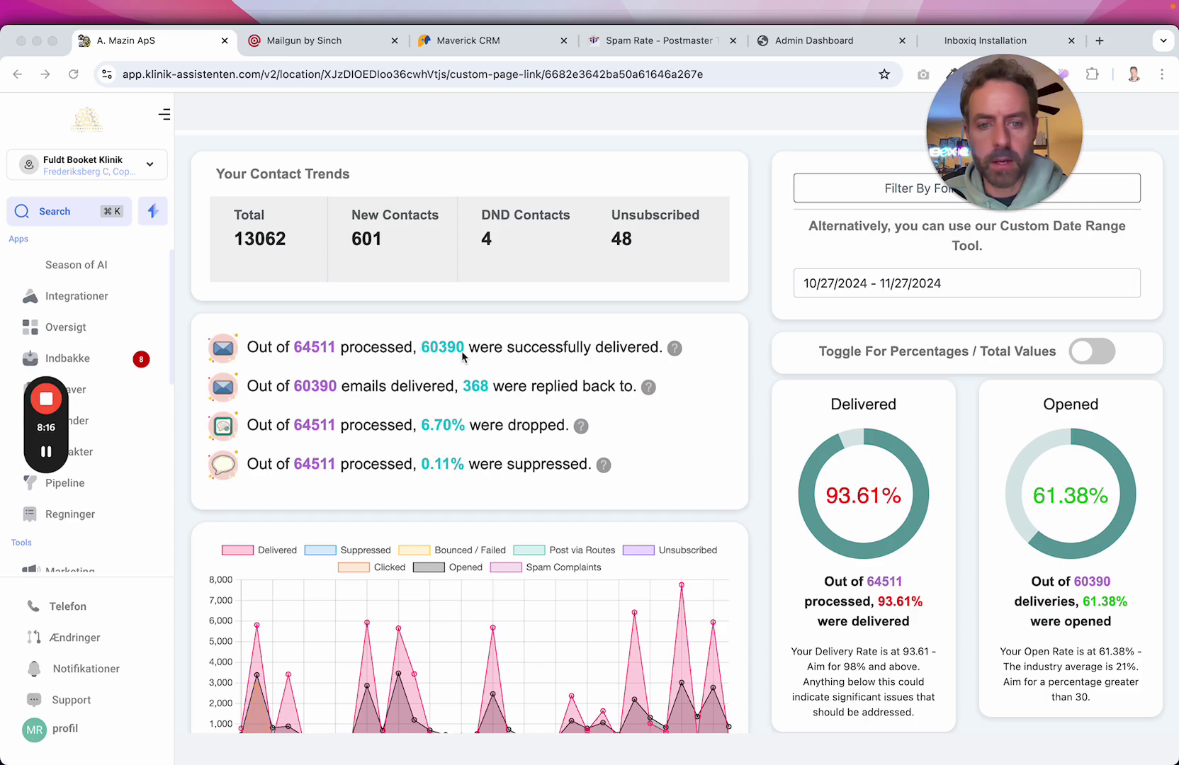
{"action": "scroll", "coordinate": [699, 453], "scroll_direction": "down", "scroll_amount": 3}
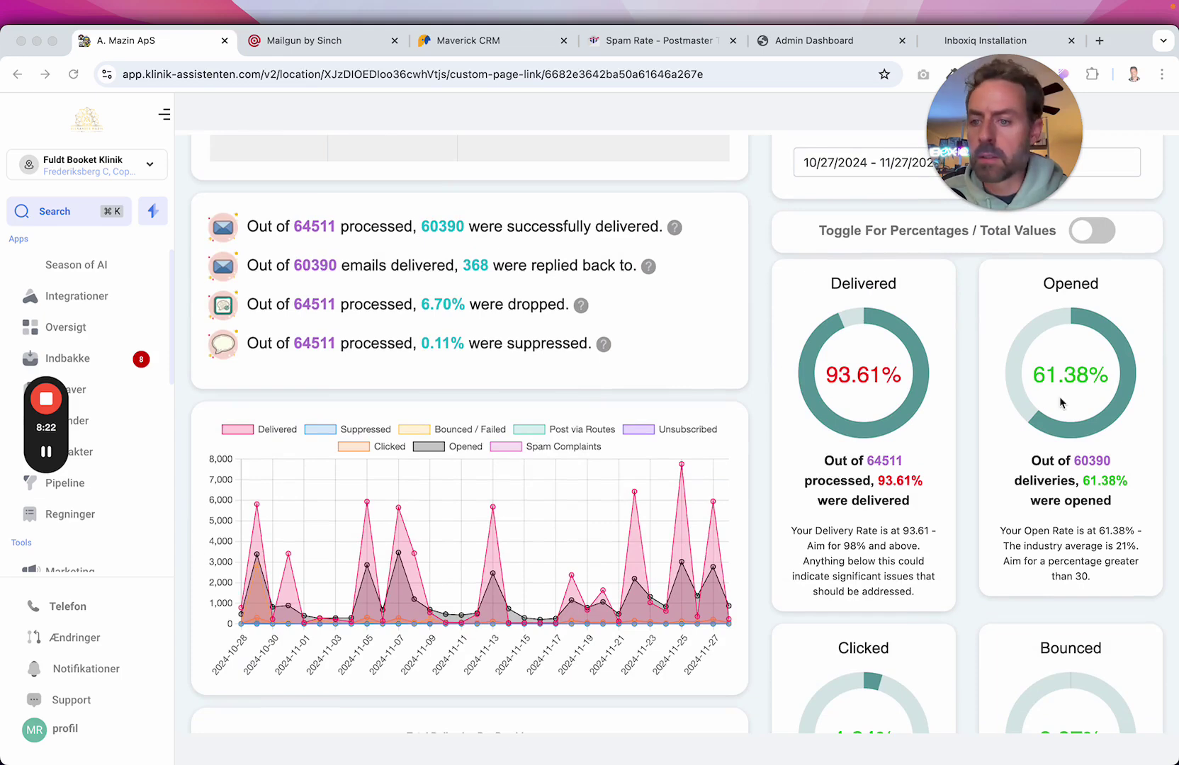
{"action": "left_click", "coordinate": [1034, 375]}
{"action": "scroll", "coordinate": [1102, 446], "scroll_direction": "down", "scroll_amount": 6}
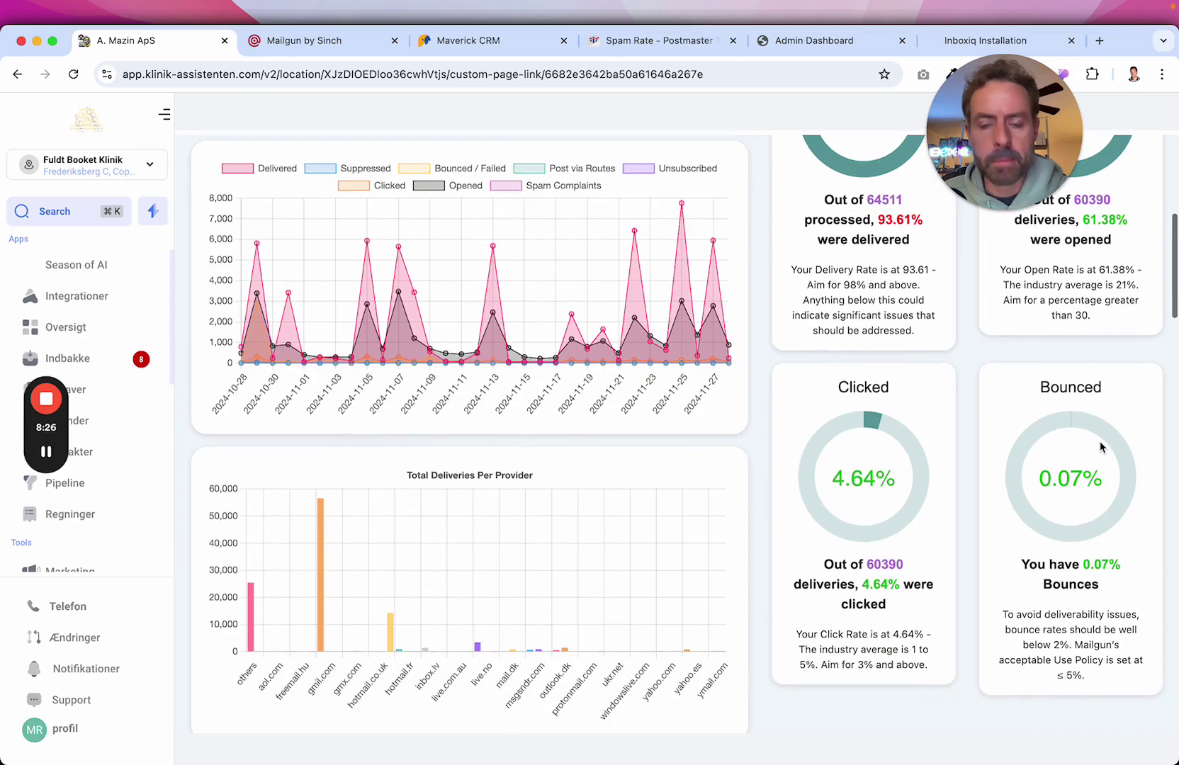
{"action": "scroll", "coordinate": [1100, 447], "scroll_direction": "up", "scroll_amount": 2}
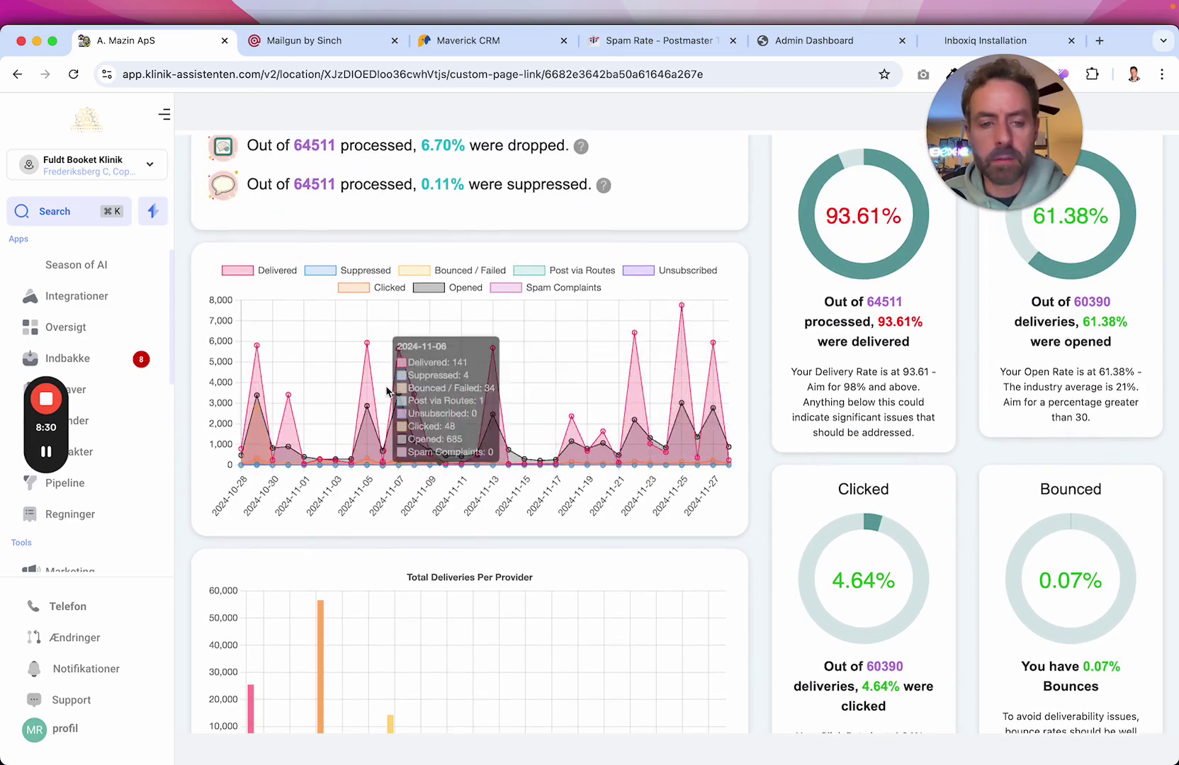
Hide the Delivered and Suppressed chart series, then show both again.
{"action": "left_click", "coordinate": [241, 272]}
{"action": "left_click", "coordinate": [319, 271]}
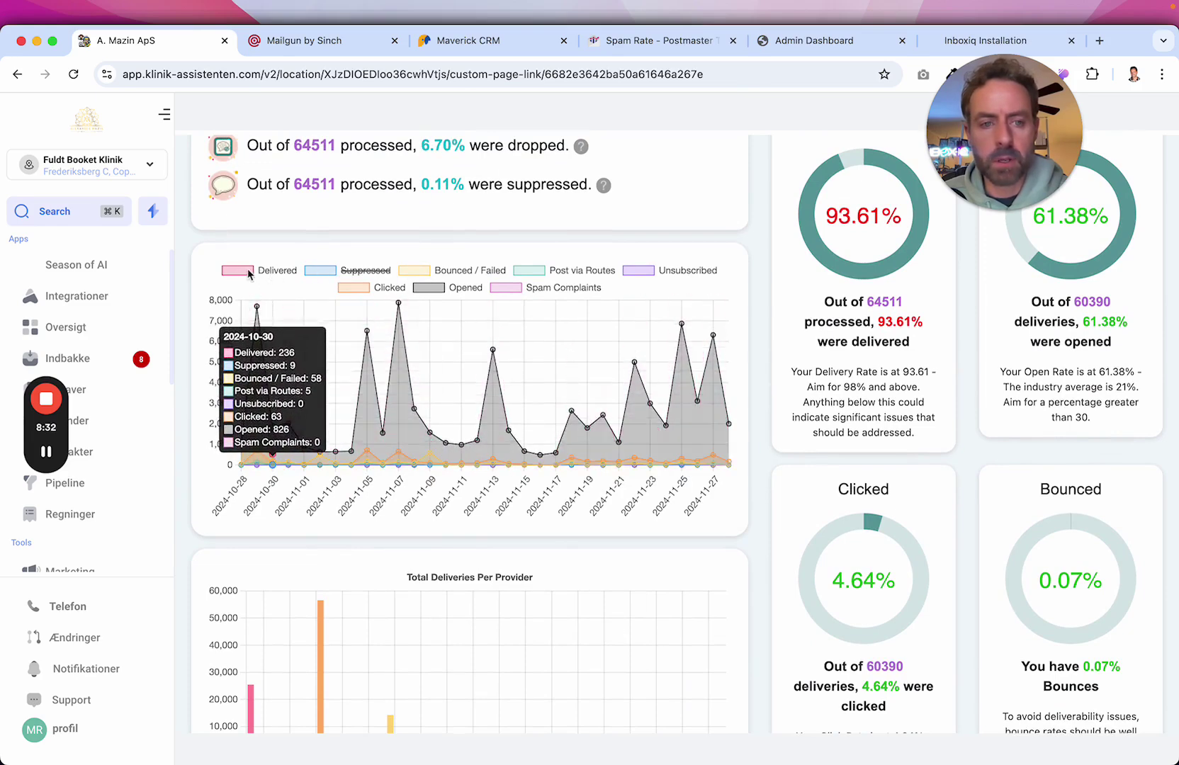
{"action": "left_click", "coordinate": [241, 270]}
{"action": "left_click", "coordinate": [320, 270]}
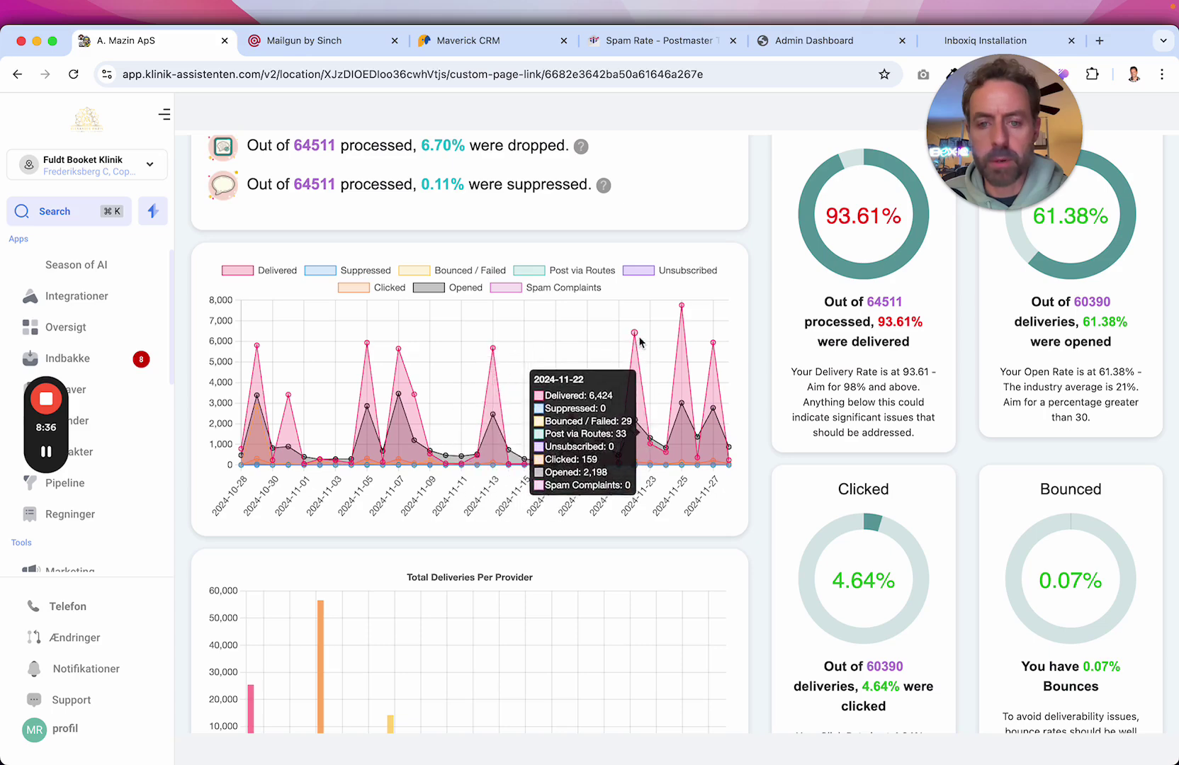
{"action": "scroll", "coordinate": [897, 389], "scroll_direction": "down", "scroll_amount": 3}
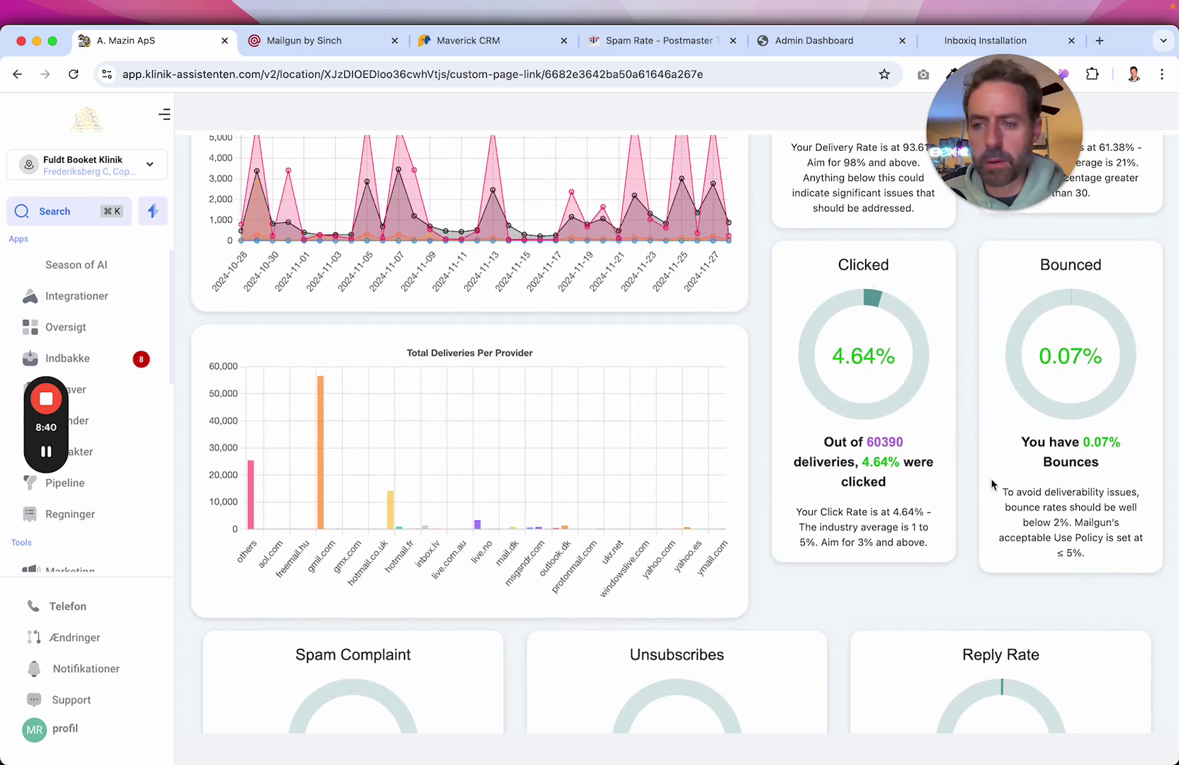
{"action": "scroll", "coordinate": [993, 485], "scroll_direction": "down", "scroll_amount": 3}
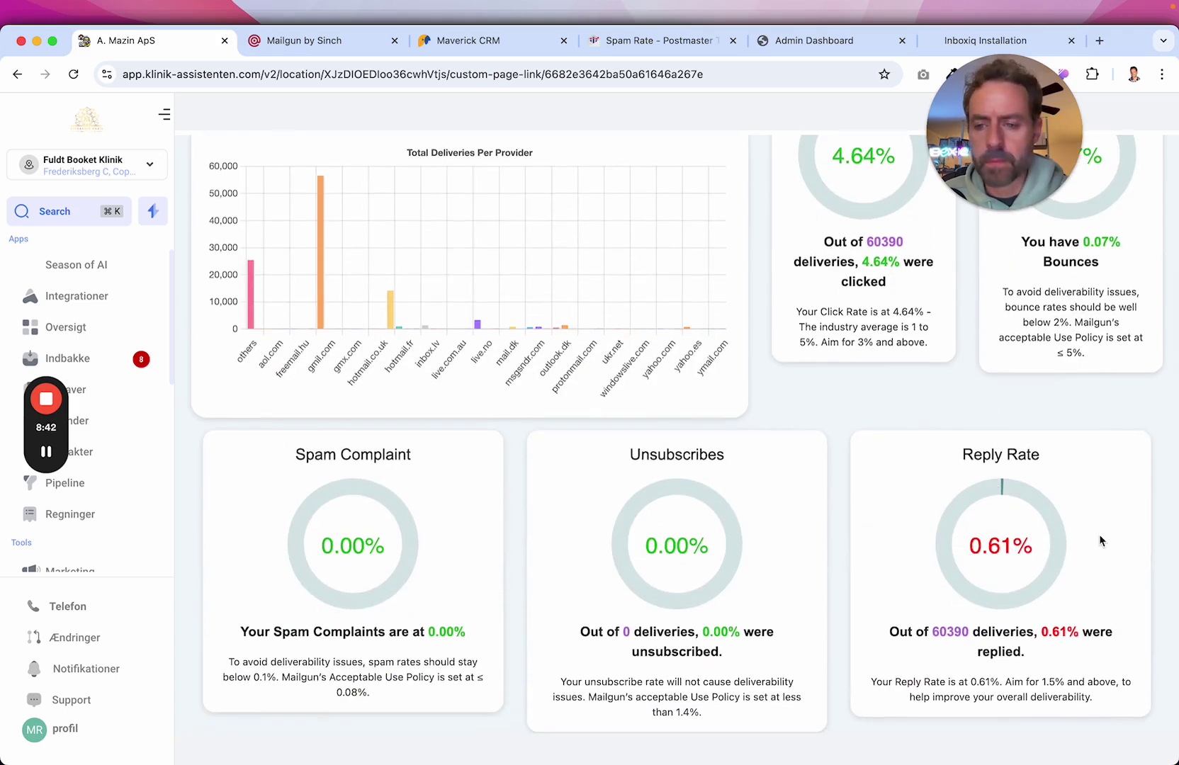
{"action": "left_click_drag", "start_coordinate": [966, 452], "coordinate": [1049, 457]}
{"action": "scroll", "coordinate": [978, 324], "scroll_direction": "up", "scroll_amount": 6}
{"action": "scroll", "coordinate": [975, 323], "scroll_direction": "up", "scroll_amount": 2}
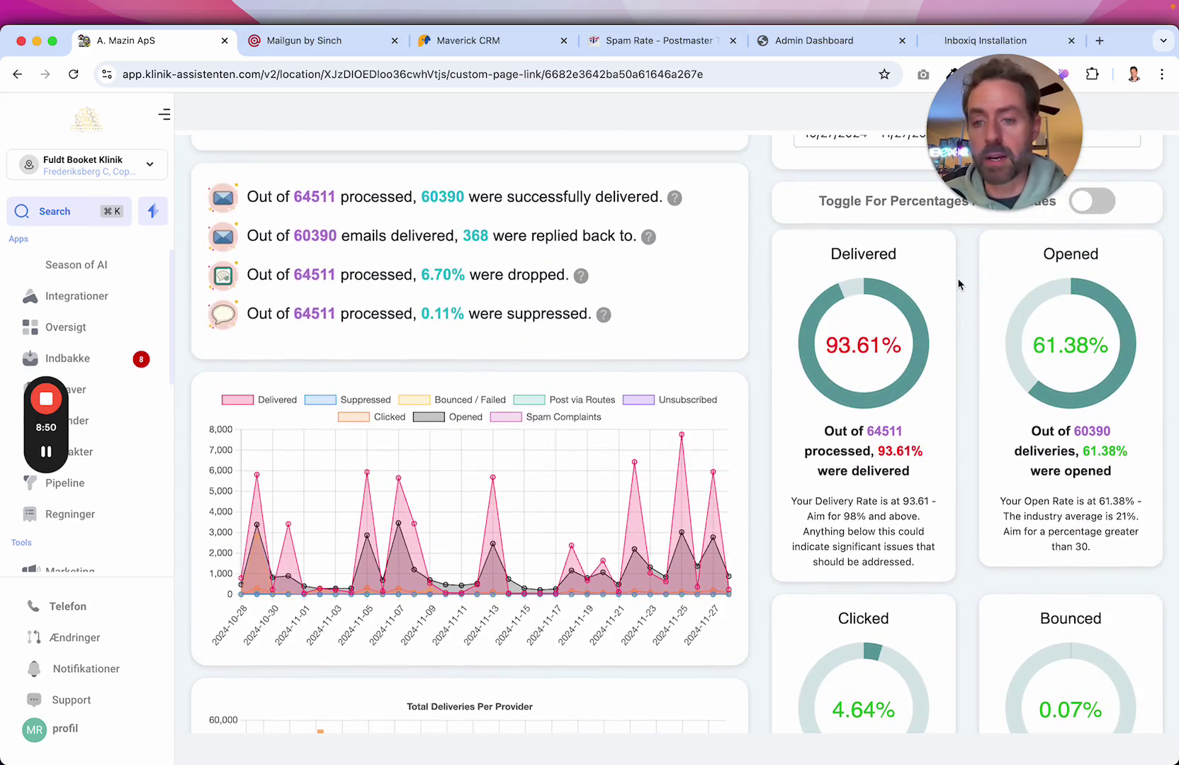
{"action": "left_click_drag", "start_coordinate": [829, 338], "coordinate": [889, 343]}
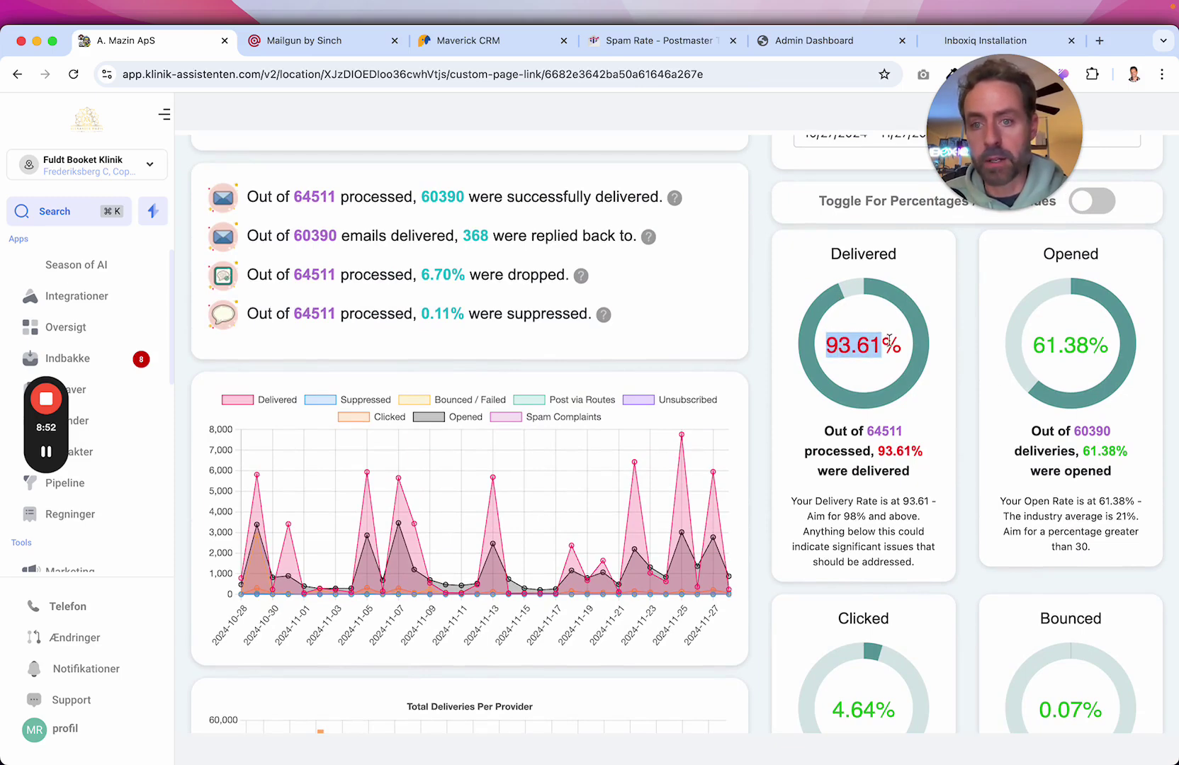
{"action": "left_click_drag", "start_coordinate": [1034, 347], "coordinate": [1097, 345]}
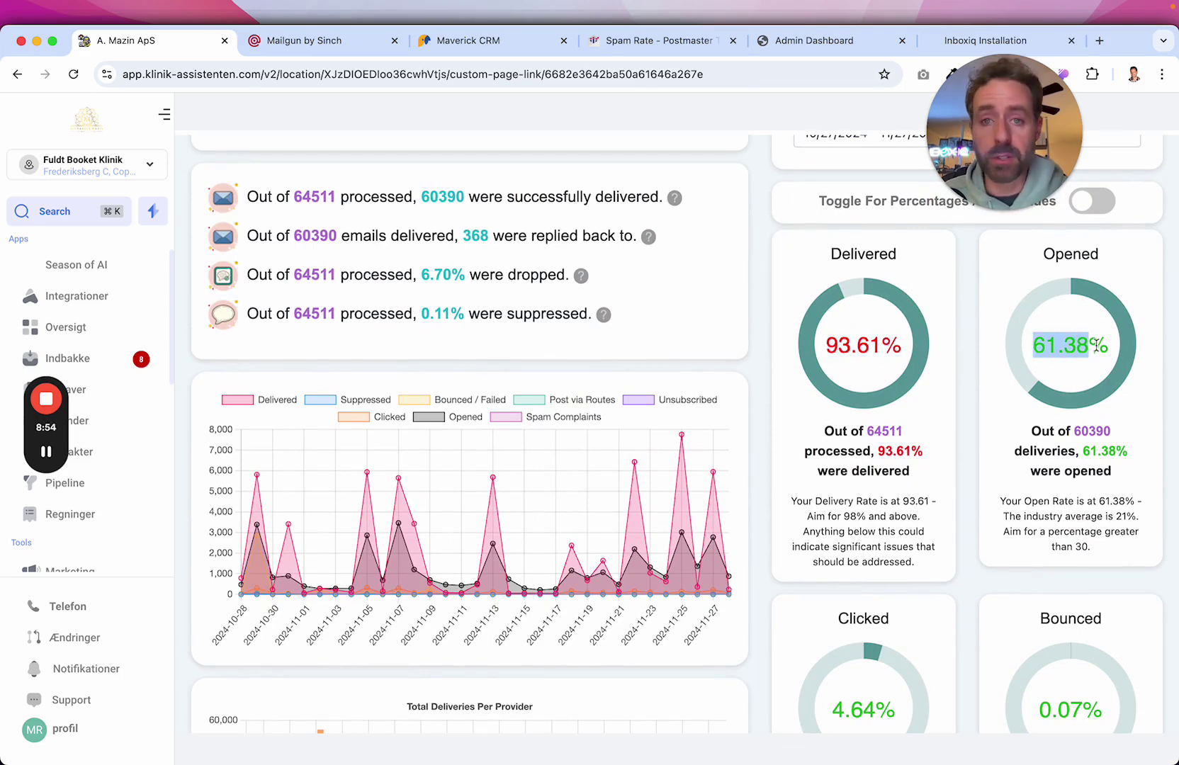
{"action": "scroll", "coordinate": [1083, 399], "scroll_direction": "down", "scroll_amount": 10}
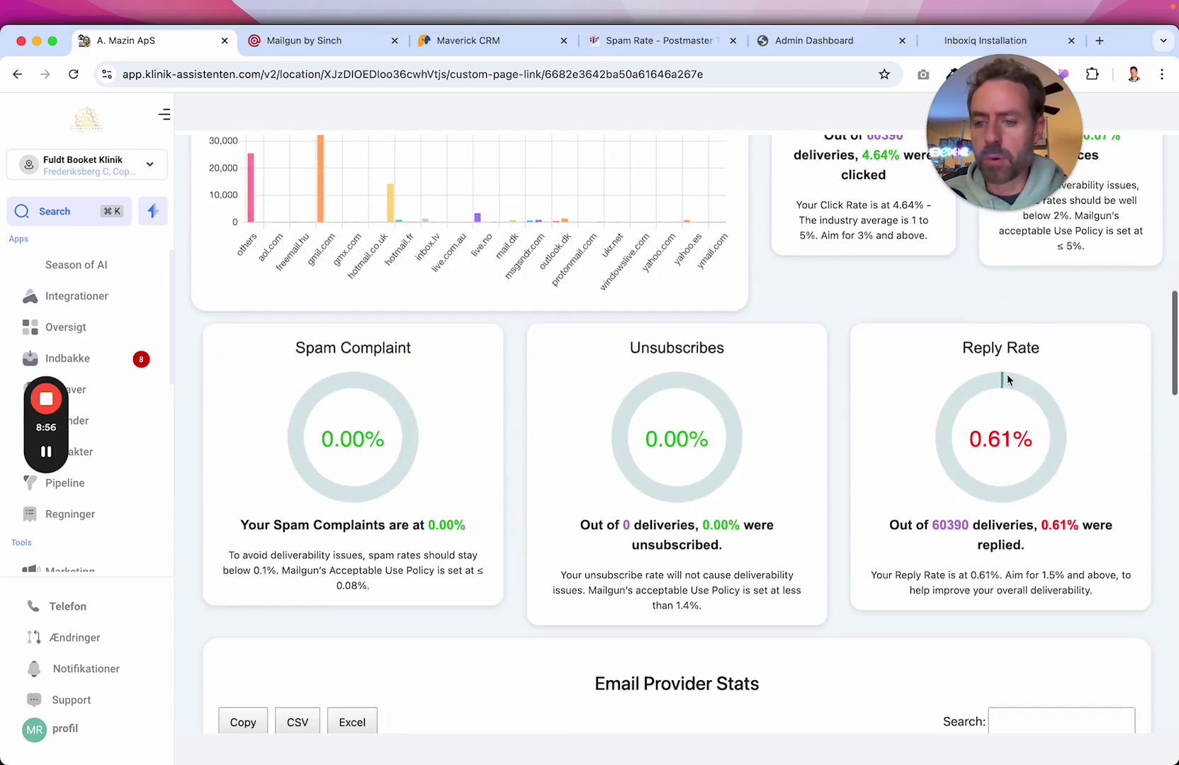
{"action": "left_click_drag", "start_coordinate": [969, 443], "coordinate": [1027, 440]}
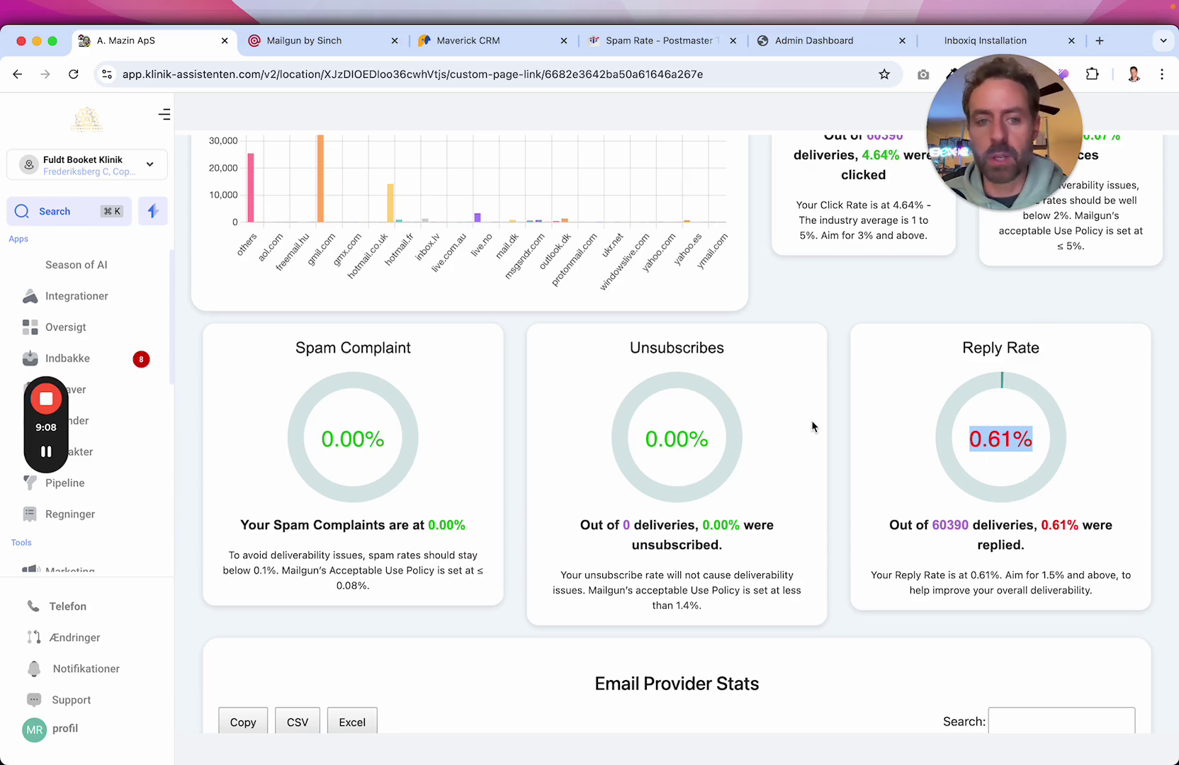
{"action": "scroll", "coordinate": [813, 426], "scroll_direction": "up", "scroll_amount": 4}
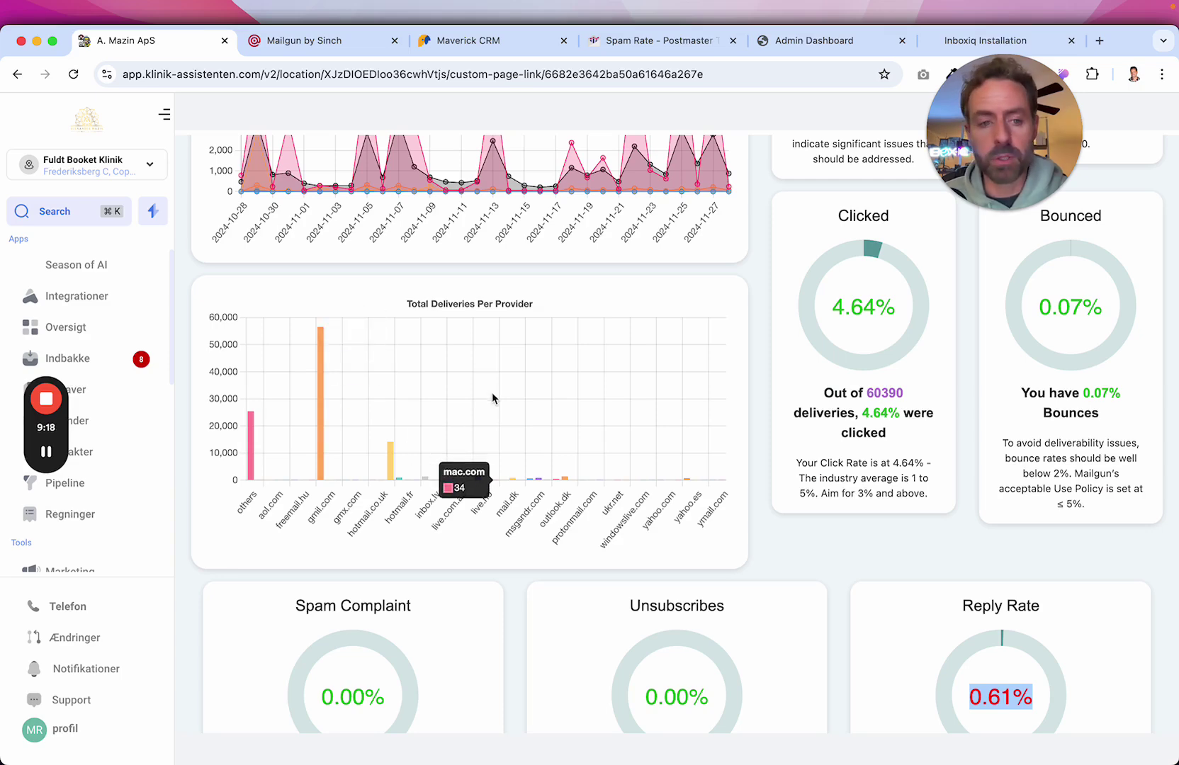
{"action": "scroll", "coordinate": [658, 371], "scroll_direction": "down", "scroll_amount": 5}
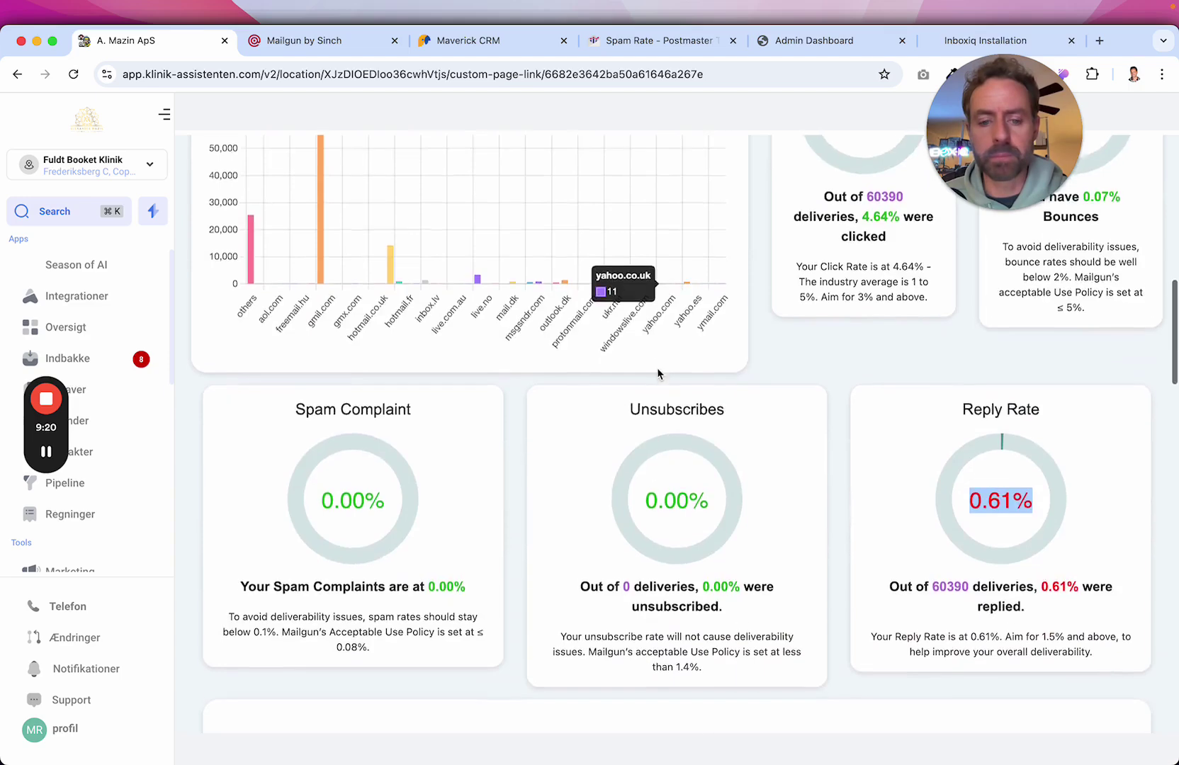
{"action": "scroll", "coordinate": [657, 373], "scroll_direction": "down", "scroll_amount": 6}
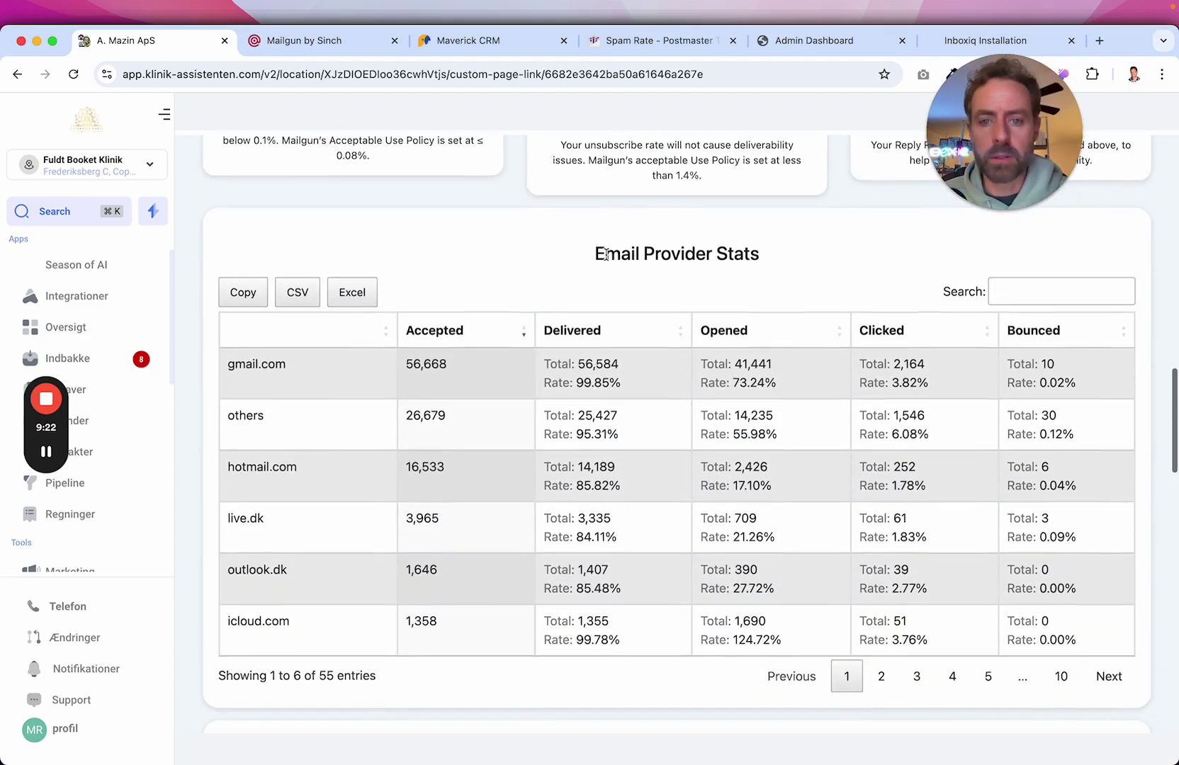
Compare page-one open rates: gmail.com 73.24%, others 55.98%, hotmail.com 17.10%, live.dk 21.26%, outlook.dk 27.72%.
{"action": "scroll", "coordinate": [545, 423], "scroll_direction": "down", "scroll_amount": 1}
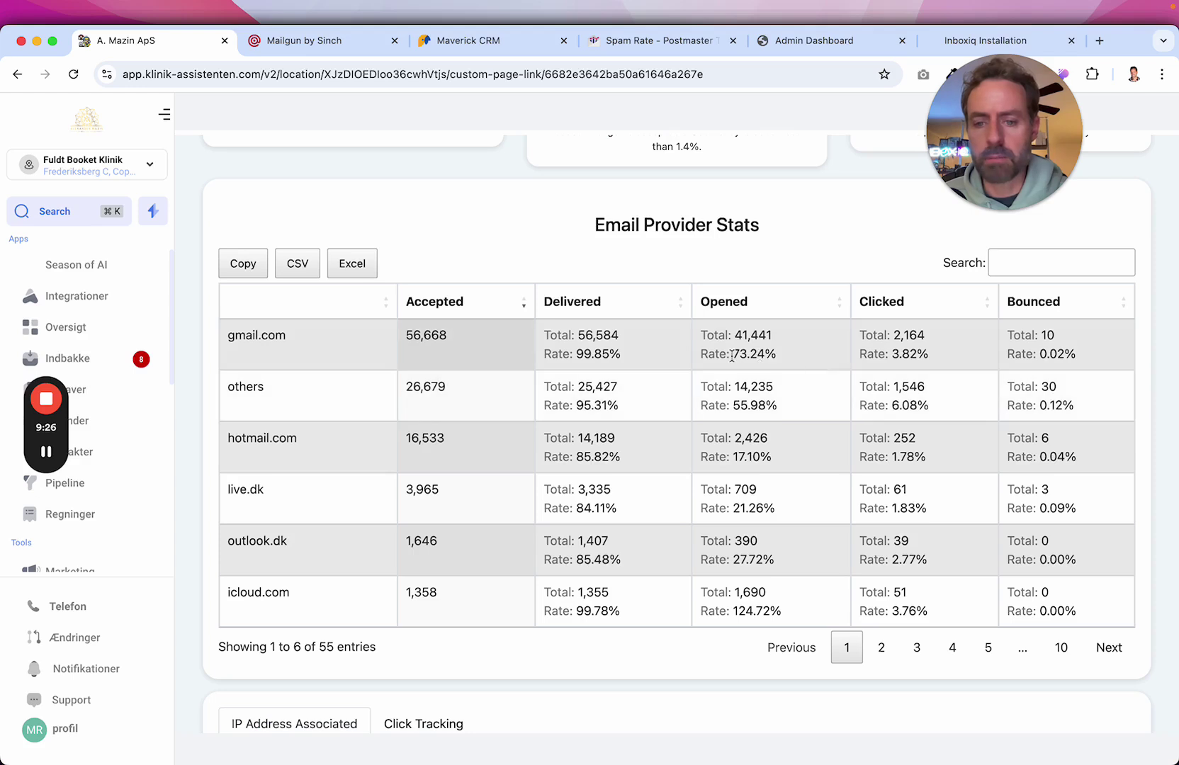
{"action": "left_click_drag", "start_coordinate": [732, 355], "coordinate": [791, 361]}
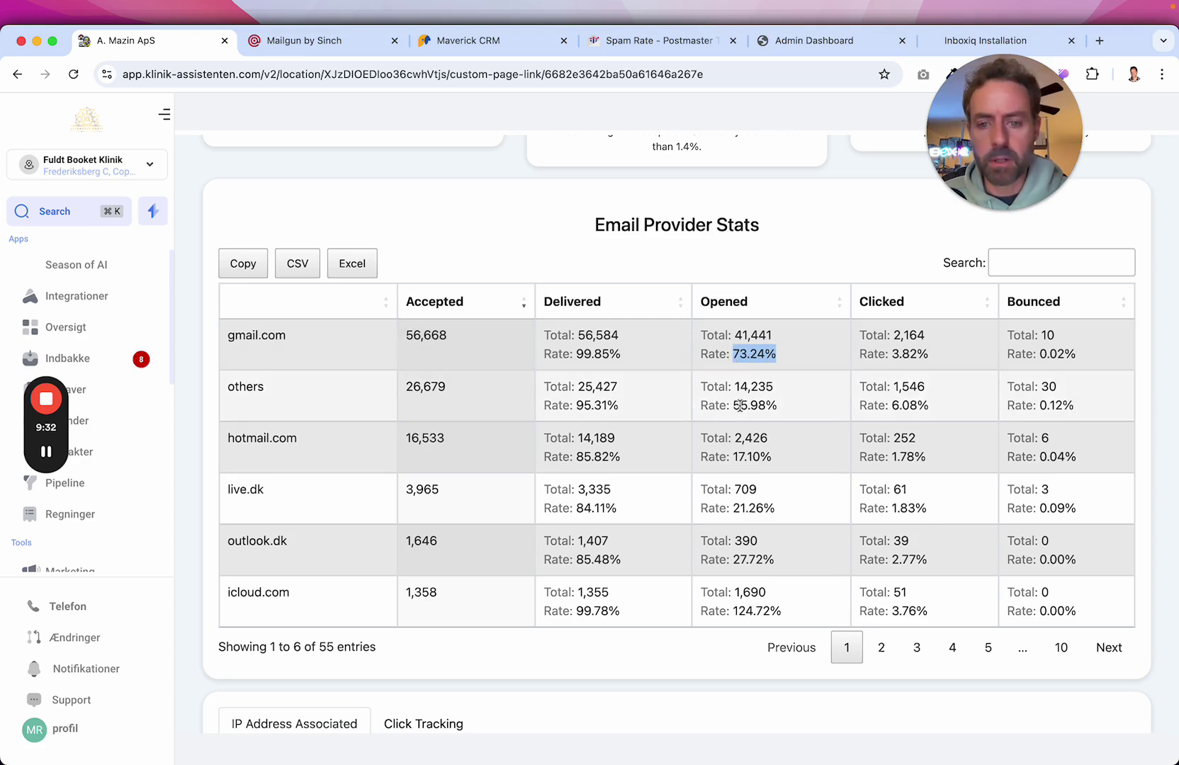
{"action": "left_click_drag", "start_coordinate": [736, 405], "coordinate": [795, 409]}
{"action": "left_click", "coordinate": [744, 457]}
{"action": "double_click", "coordinate": [743, 457]}
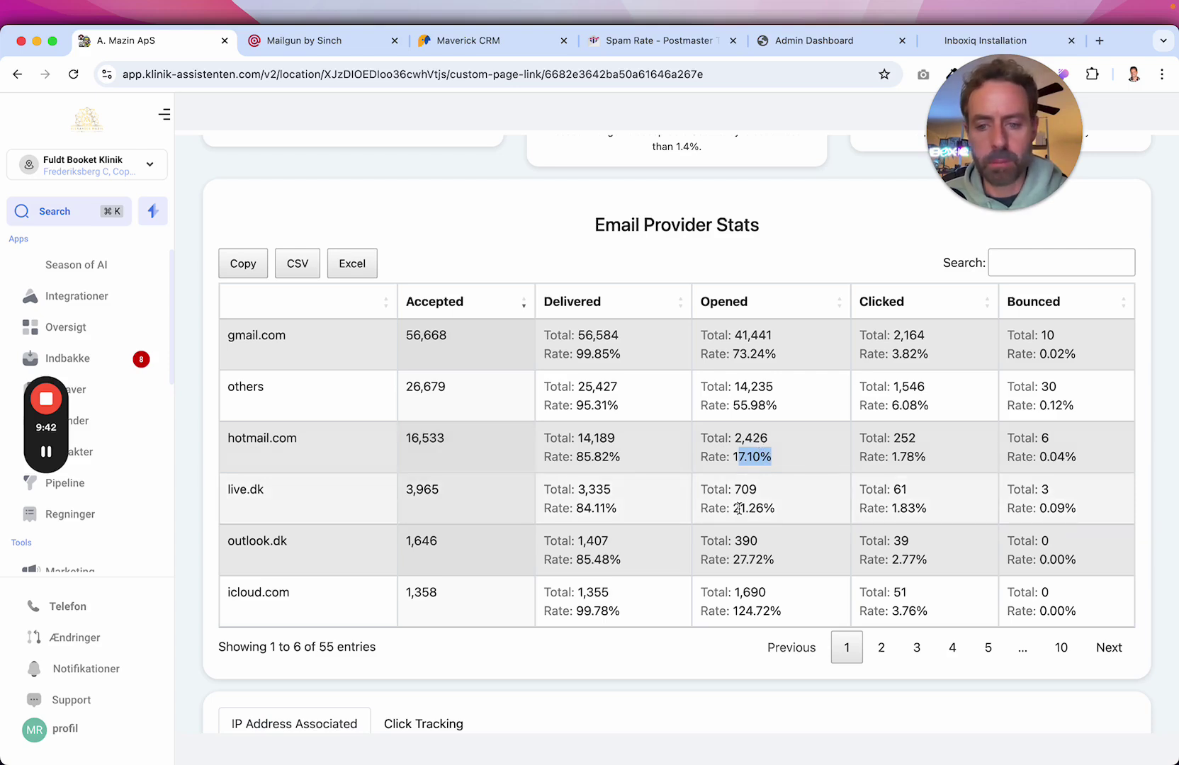
{"action": "left_click_drag", "start_coordinate": [733, 508], "coordinate": [775, 511]}
{"action": "left_click_drag", "start_coordinate": [739, 559], "coordinate": [804, 560]}
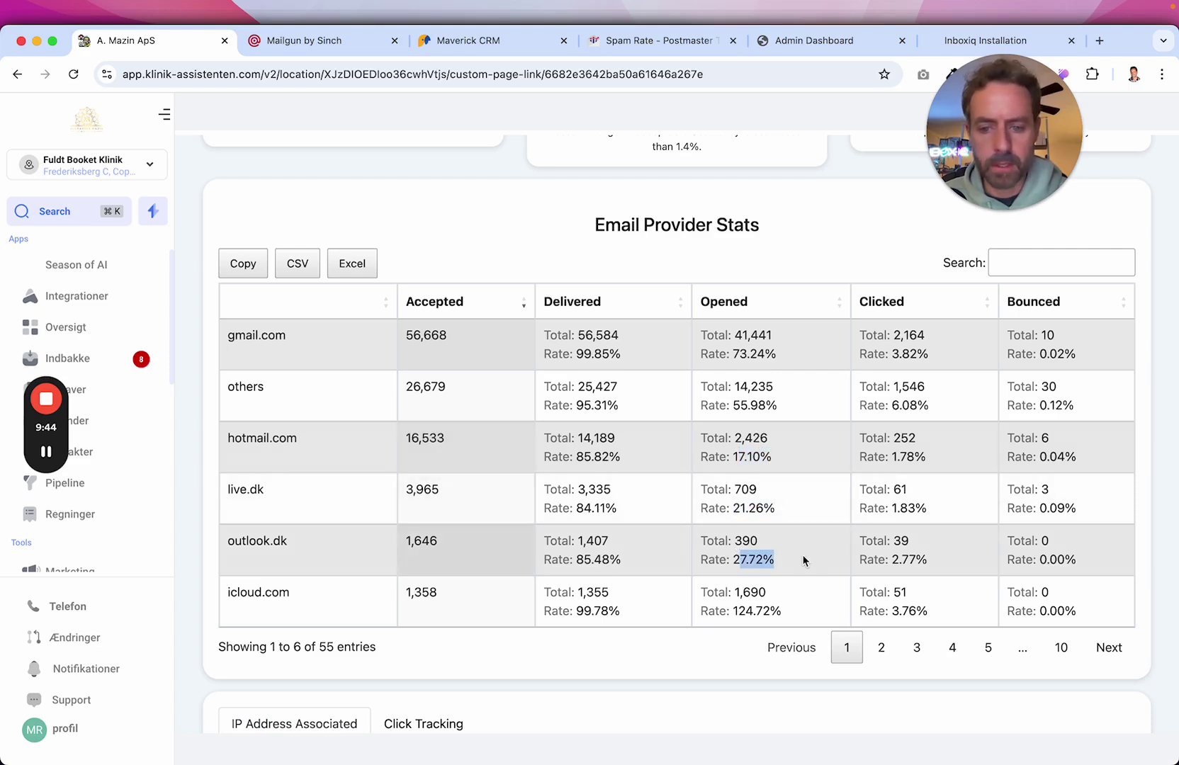
{"action": "left_click", "coordinate": [752, 609]}
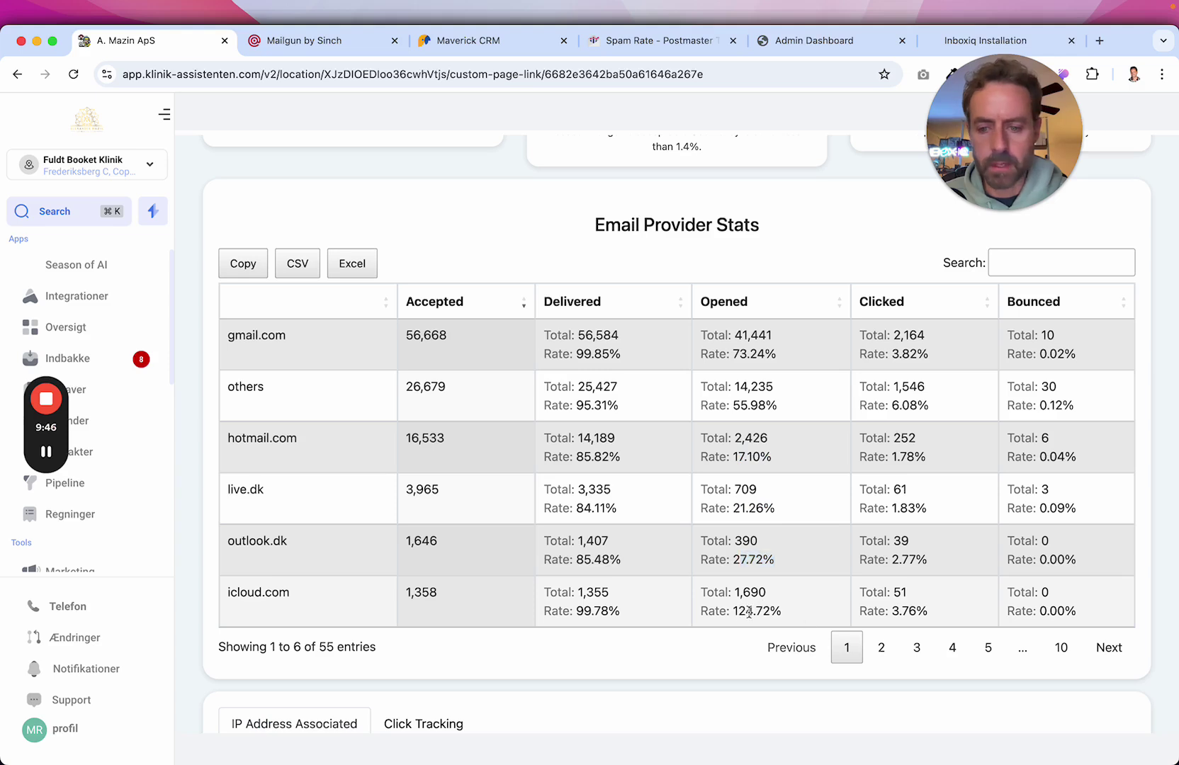
Page the provider table through pages 2–4, noting outlook.com's 18.86%, reaching entries 19–24 of 55.
{"action": "left_click", "coordinate": [882, 648]}
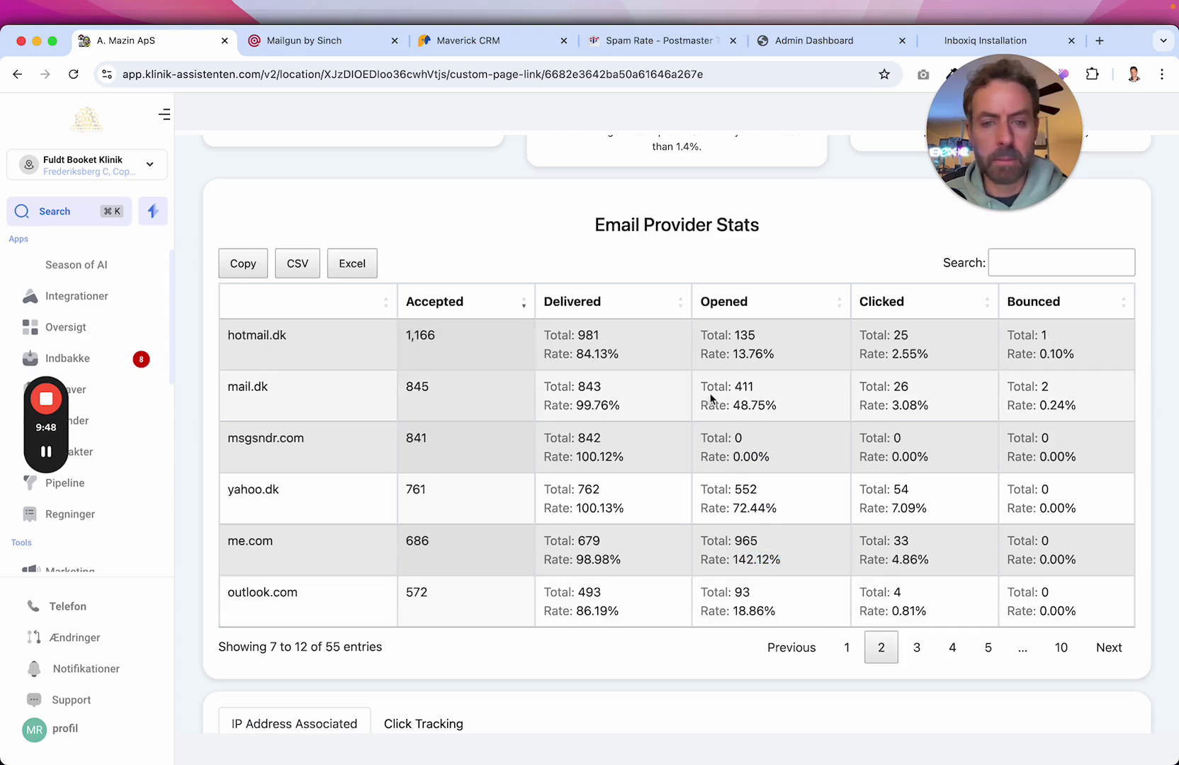
{"action": "left_click_drag", "start_coordinate": [749, 353], "coordinate": [775, 354]}
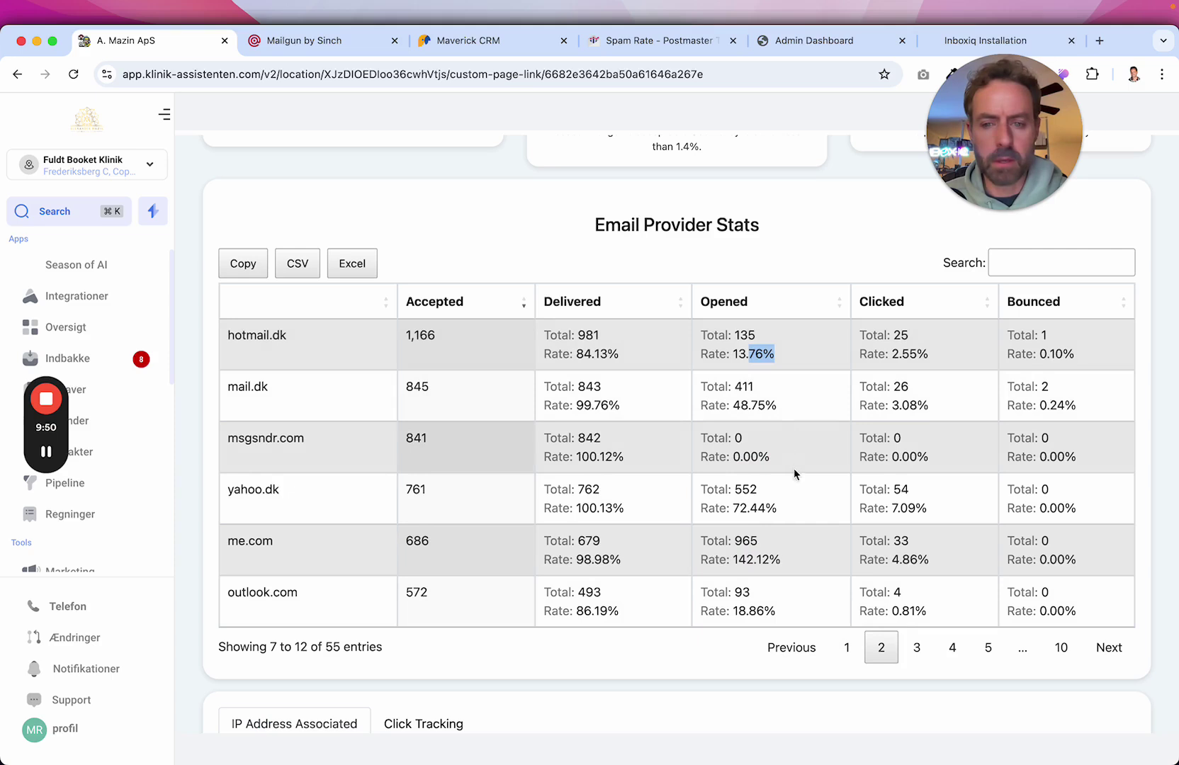
{"action": "left_click_drag", "start_coordinate": [733, 611], "coordinate": [777, 611]}
{"action": "left_click", "coordinate": [919, 651]}
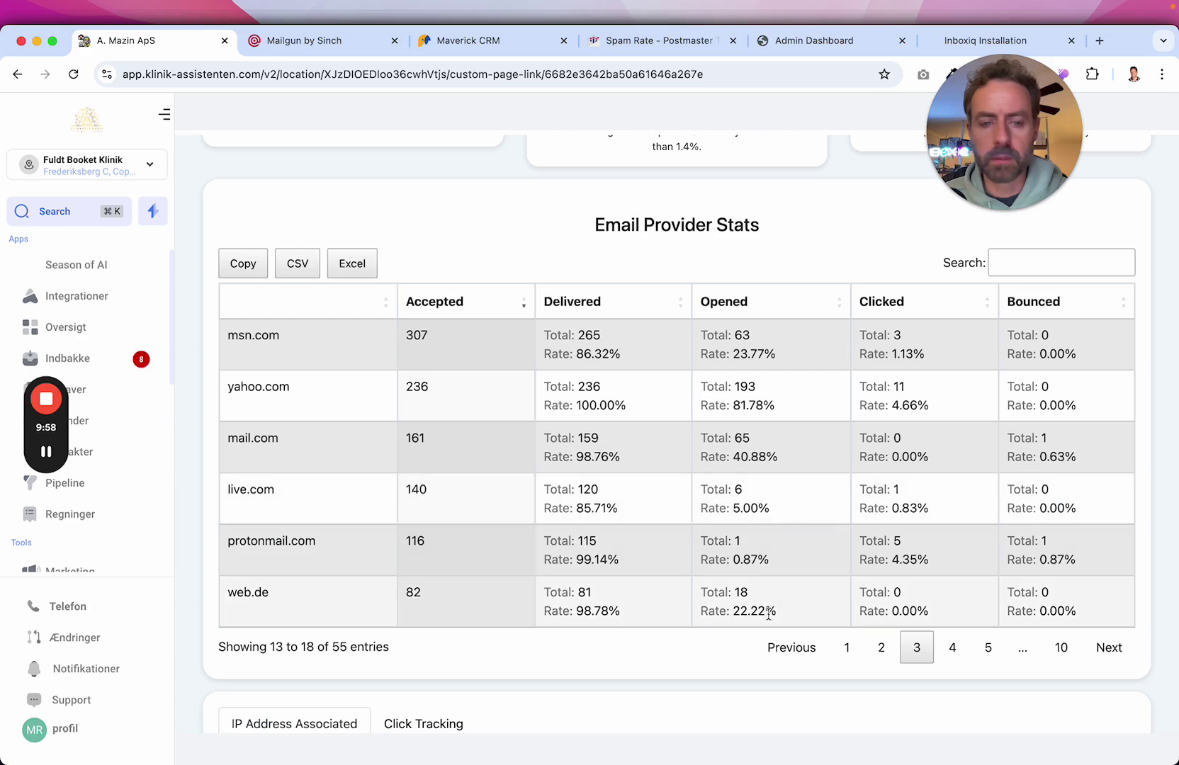
{"action": "left_click", "coordinate": [953, 647]}
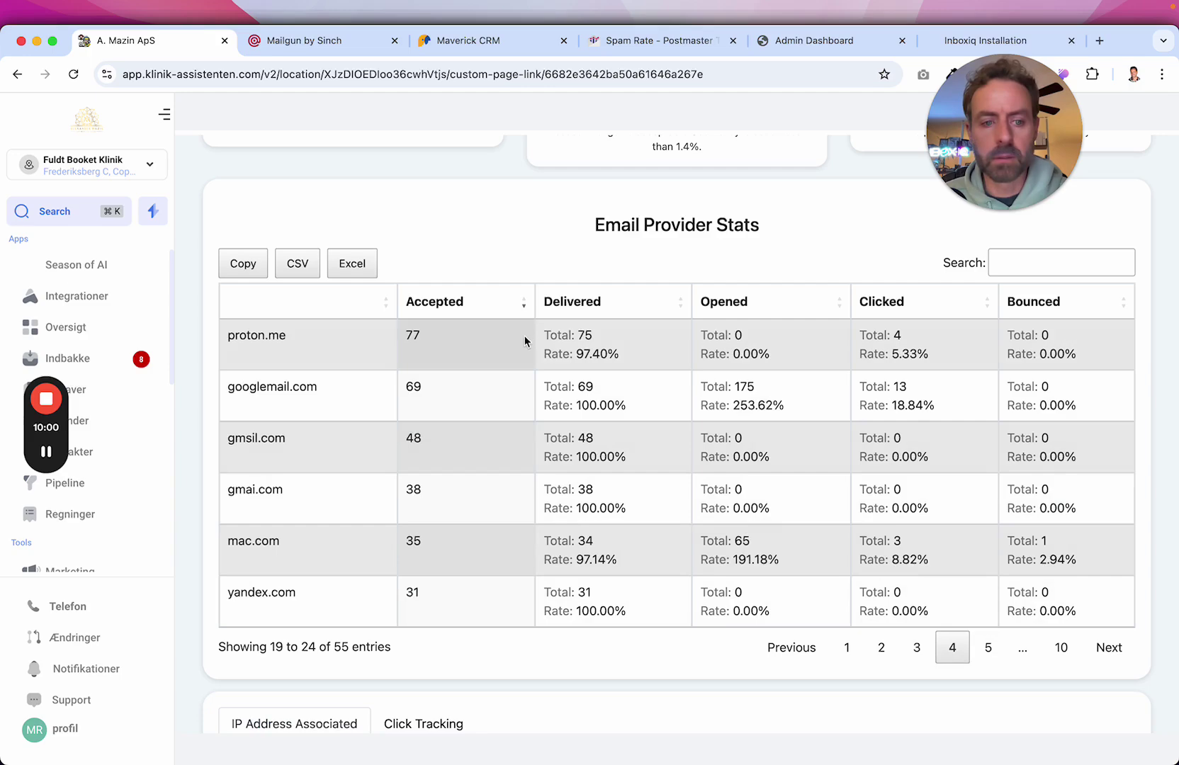
{"action": "scroll", "coordinate": [720, 369], "scroll_direction": "up", "scroll_amount": 15}
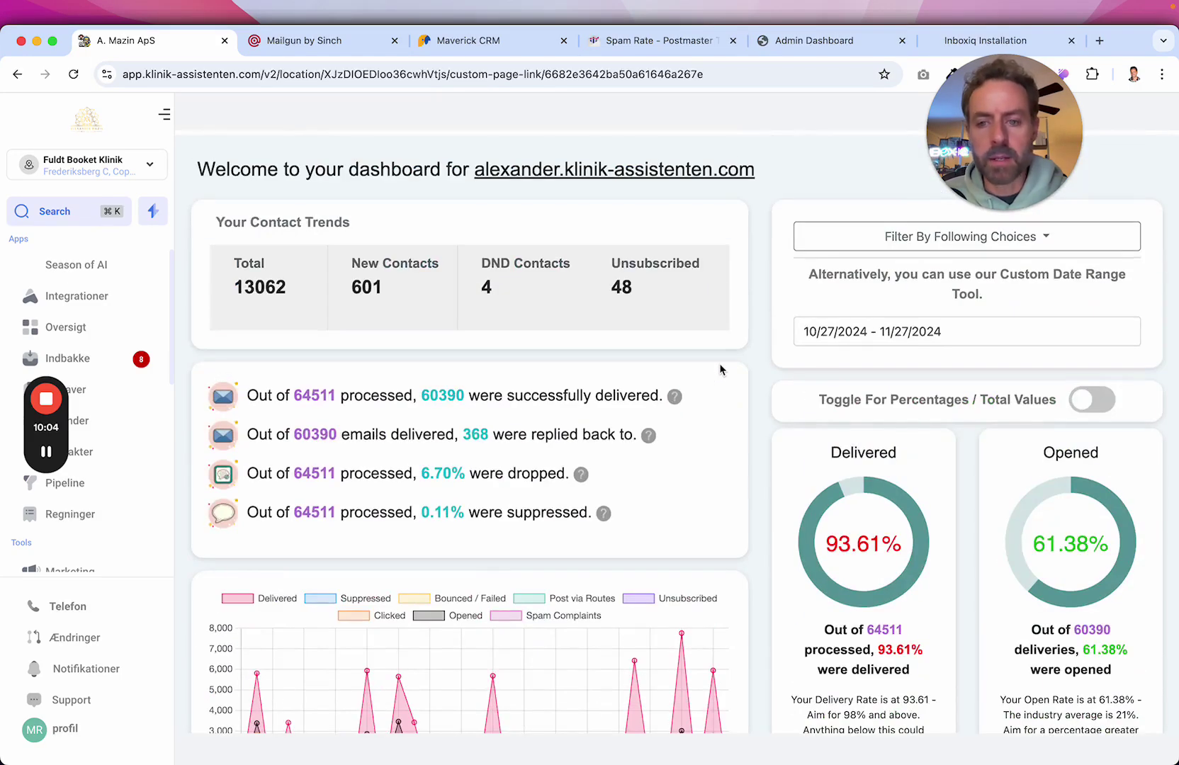
{"action": "scroll", "coordinate": [720, 369], "scroll_direction": "down", "scroll_amount": 3}
{"action": "left_click_drag", "start_coordinate": [422, 301], "coordinate": [463, 304]}
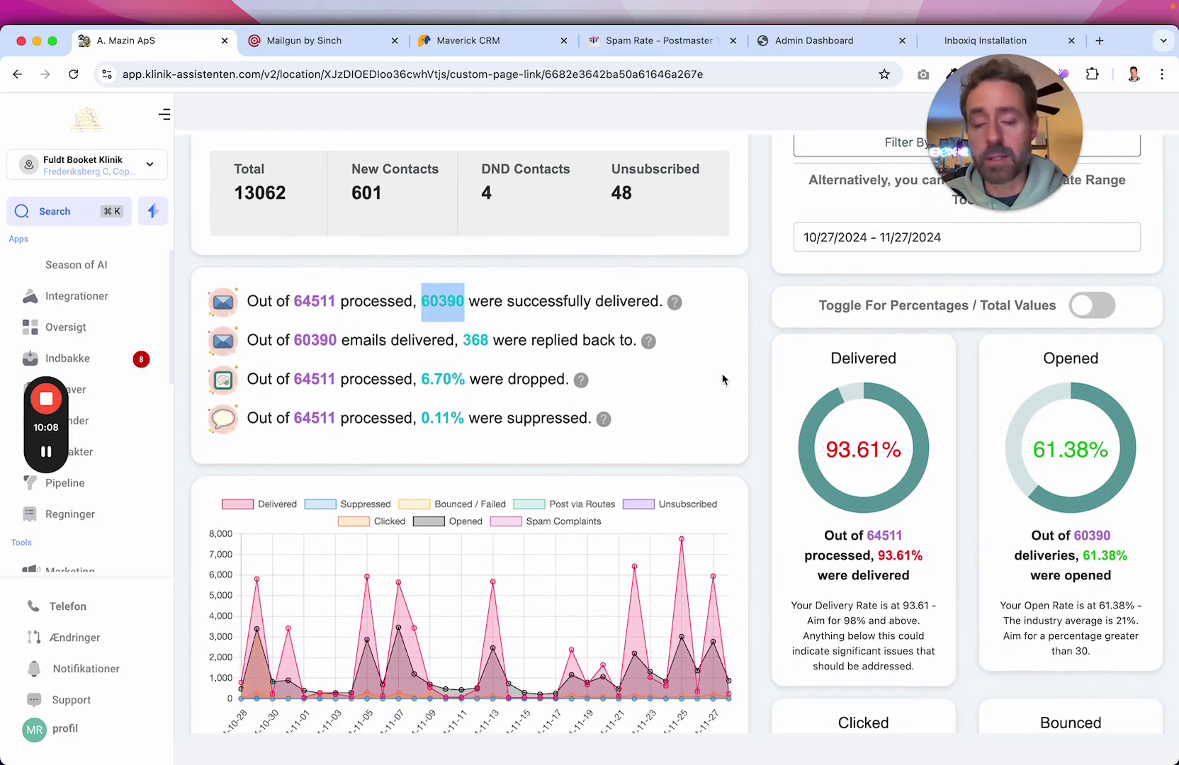
{"action": "scroll", "coordinate": [722, 373], "scroll_direction": "down", "scroll_amount": 15}
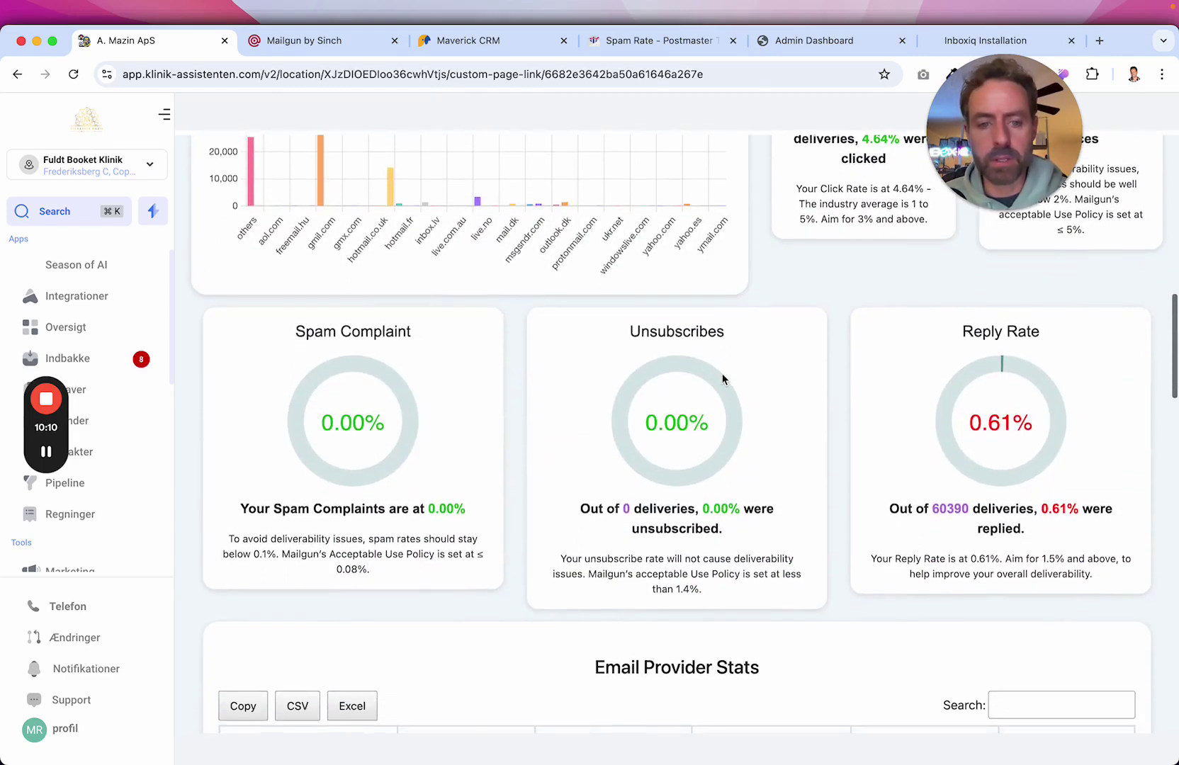
{"action": "scroll", "coordinate": [722, 374], "scroll_direction": "down", "scroll_amount": 10}
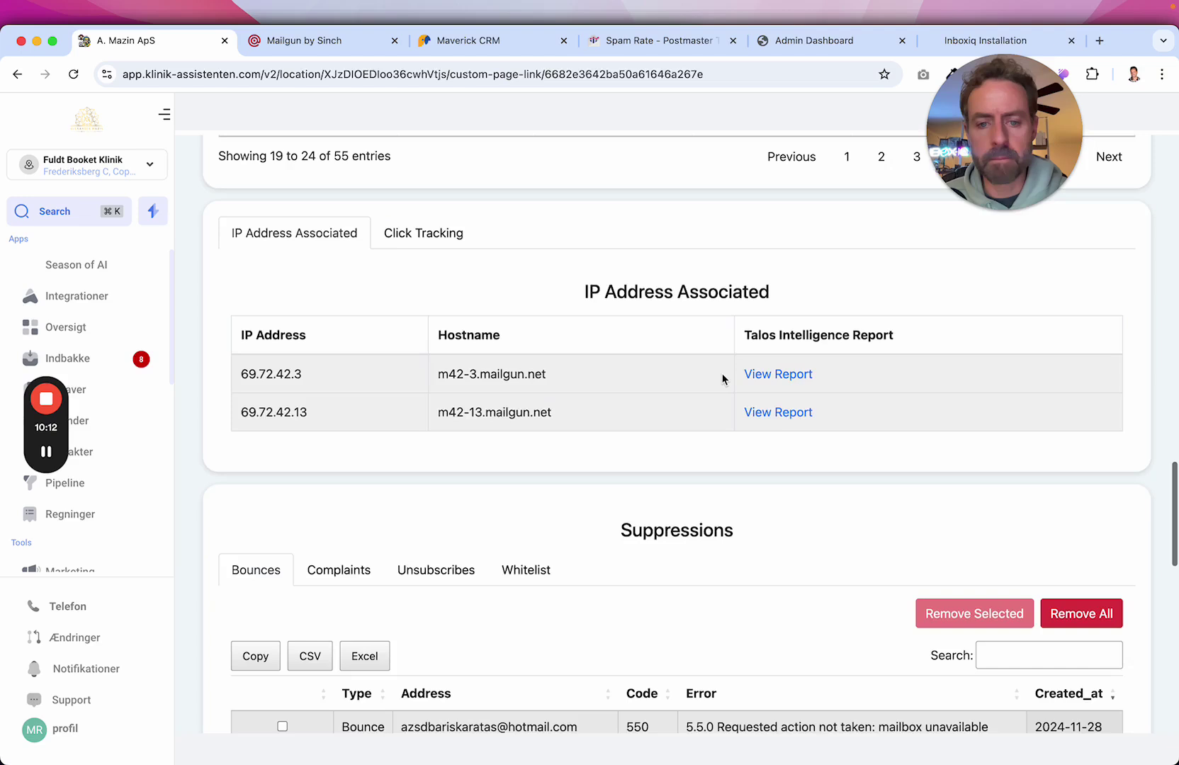
{"action": "scroll", "coordinate": [722, 374], "scroll_direction": "up", "scroll_amount": 3}
{"action": "scroll", "coordinate": [722, 373], "scroll_direction": "up", "scroll_amount": 1}
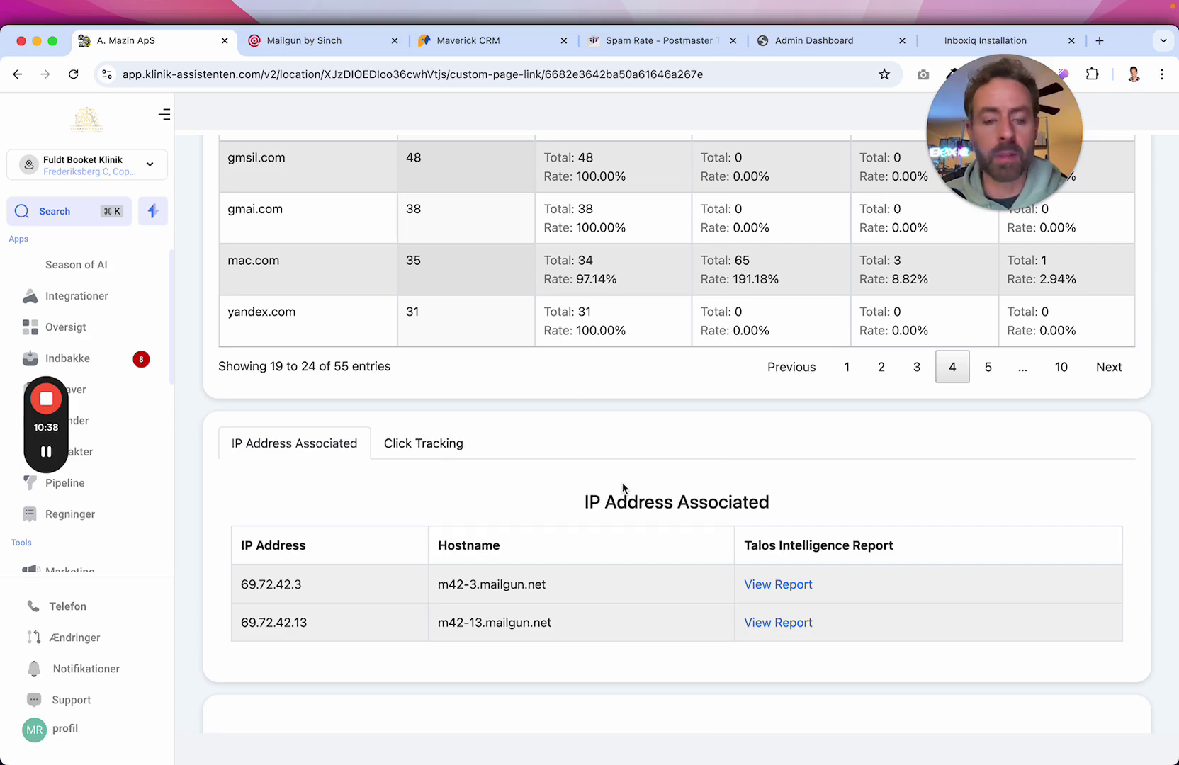
{"action": "scroll", "coordinate": [622, 484], "scroll_direction": "down", "scroll_amount": 3}
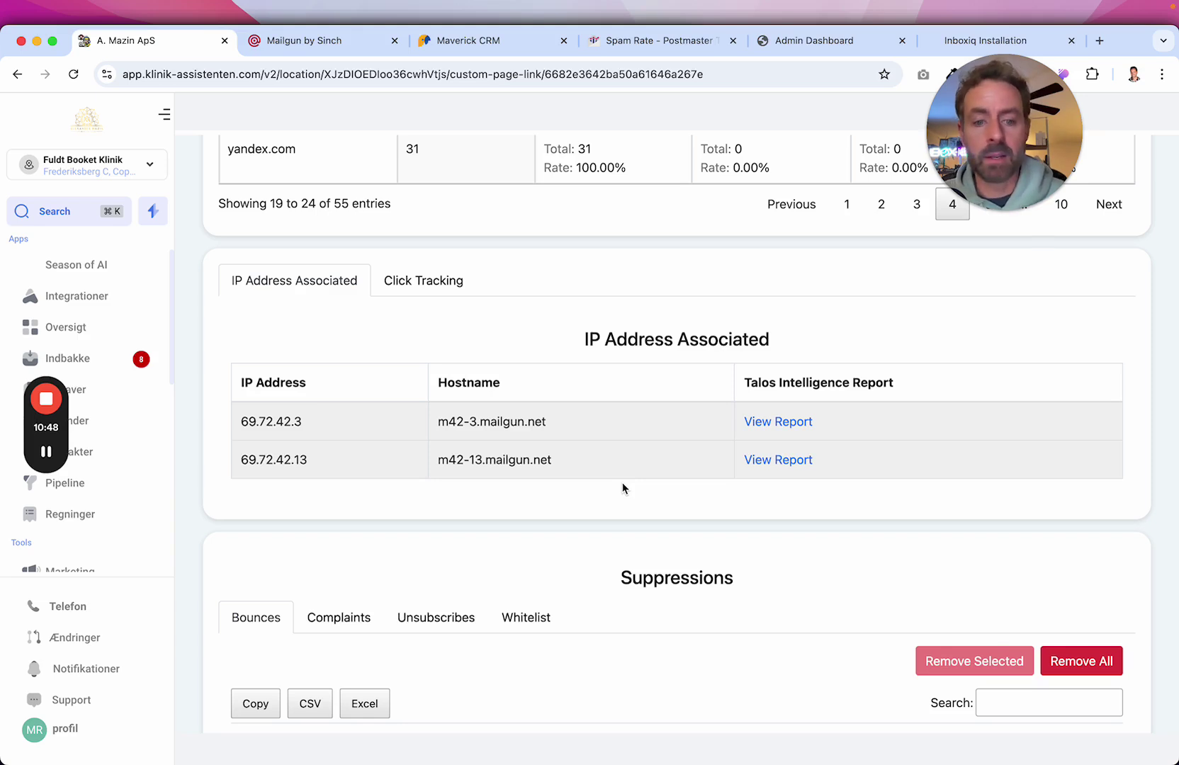
{"action": "left_click", "coordinate": [777, 423]}
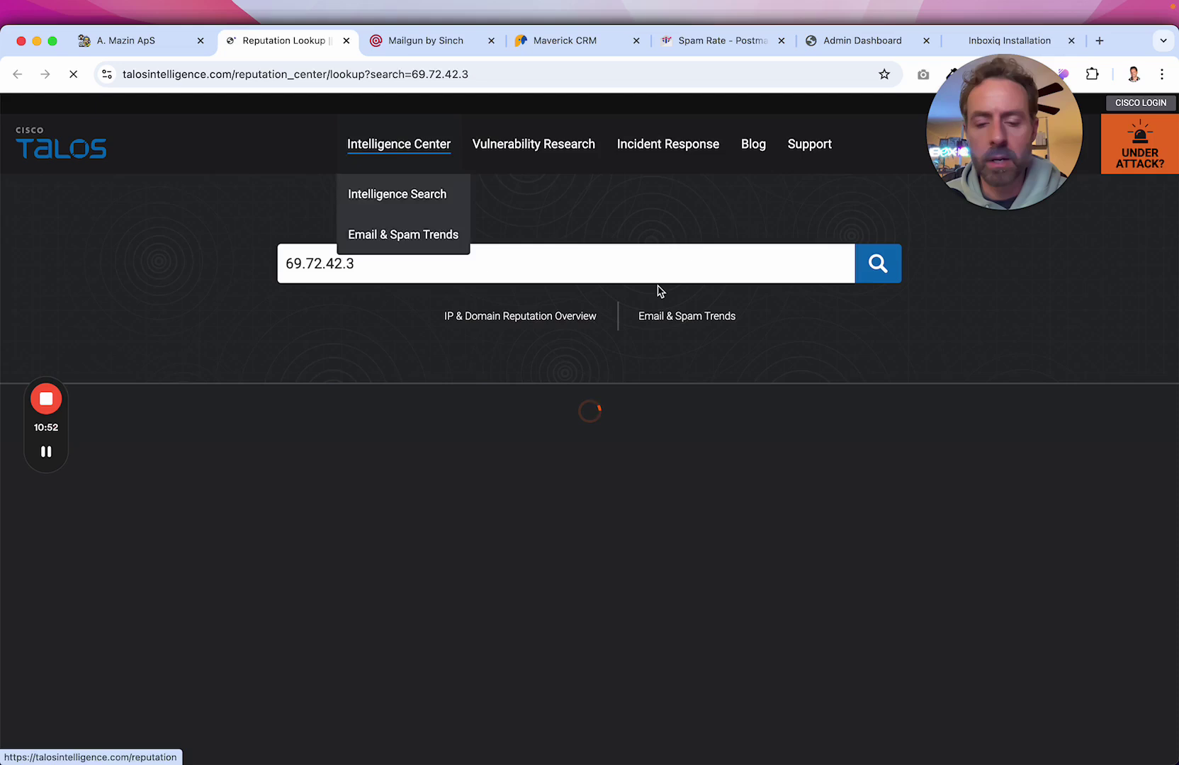
Review 69.72.42.3's Talos report, marking its Good sender IP reputation.
{"action": "scroll", "coordinate": [800, 359], "scroll_direction": "down", "scroll_amount": 5}
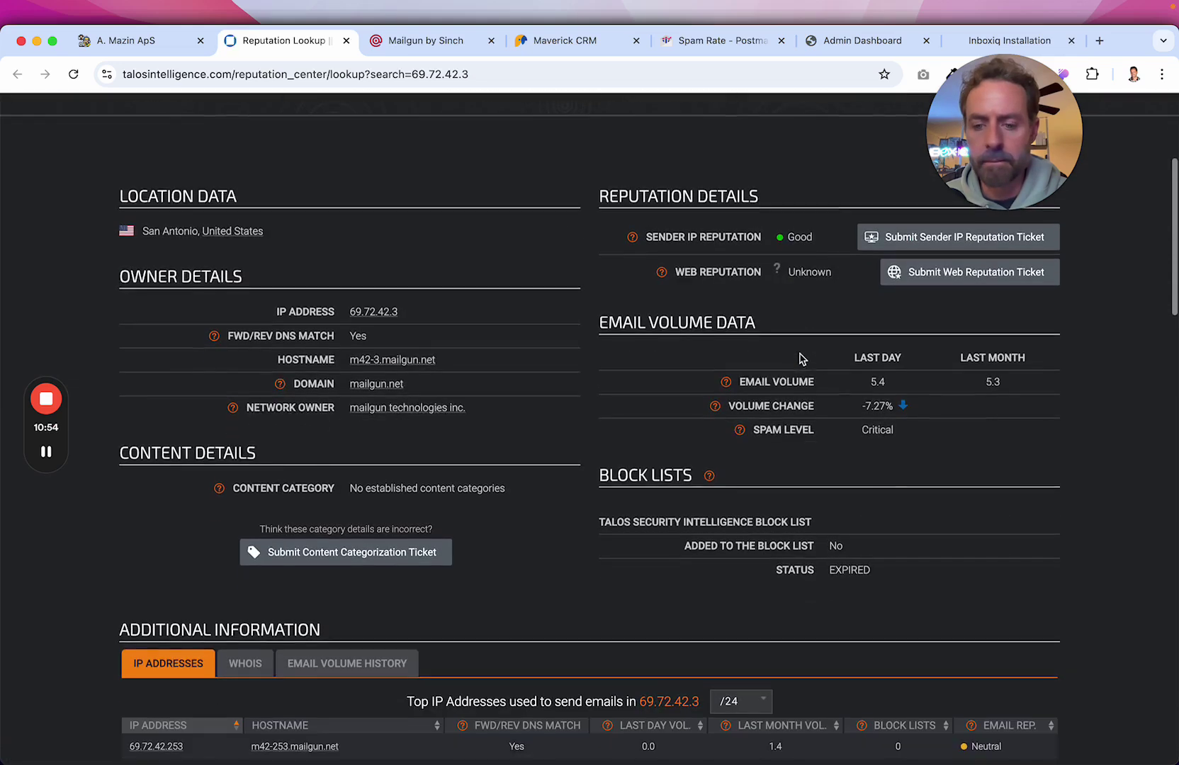
{"action": "left_click_drag", "start_coordinate": [713, 237], "coordinate": [800, 240]}
{"action": "left_click_drag", "start_coordinate": [783, 429], "coordinate": [886, 430]}
{"action": "scroll", "coordinate": [974, 568], "scroll_direction": "down", "scroll_amount": 5}
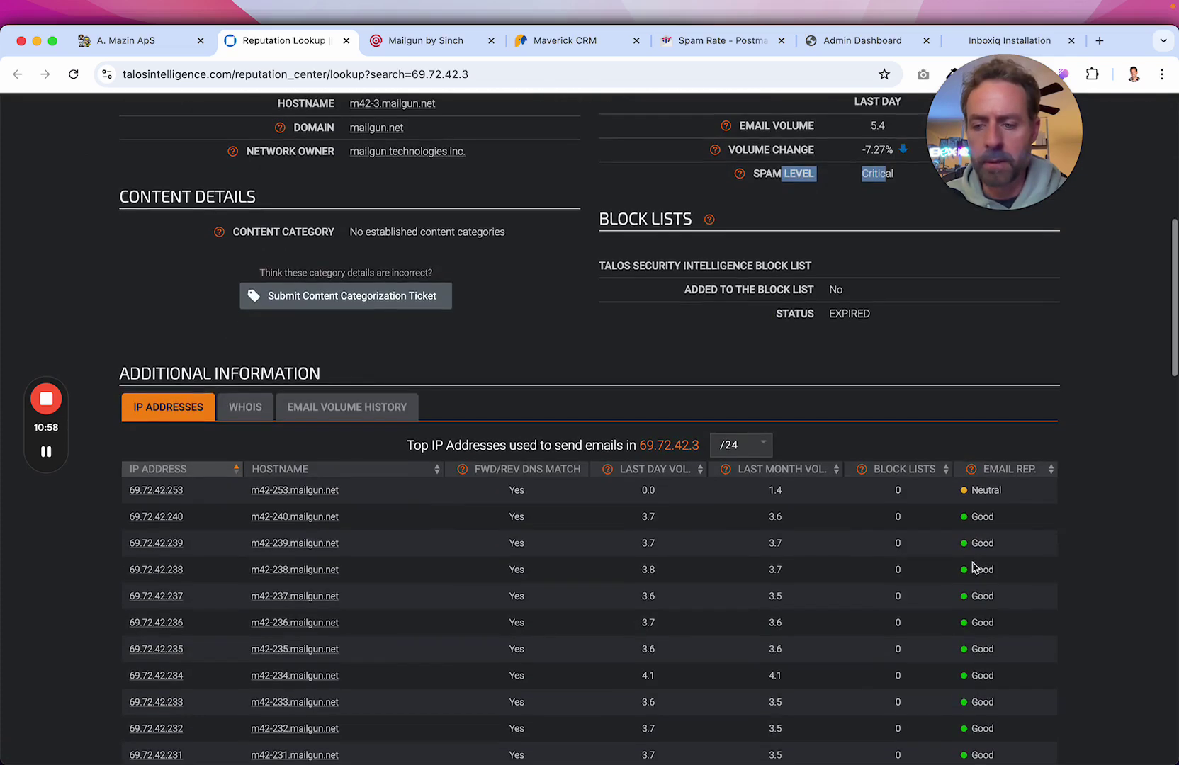
{"action": "scroll", "coordinate": [974, 569], "scroll_direction": "down", "scroll_amount": 10}
{"action": "scroll", "coordinate": [979, 406], "scroll_direction": "down", "scroll_amount": 6}
{"action": "scroll", "coordinate": [979, 406], "scroll_direction": "up", "scroll_amount": 14}
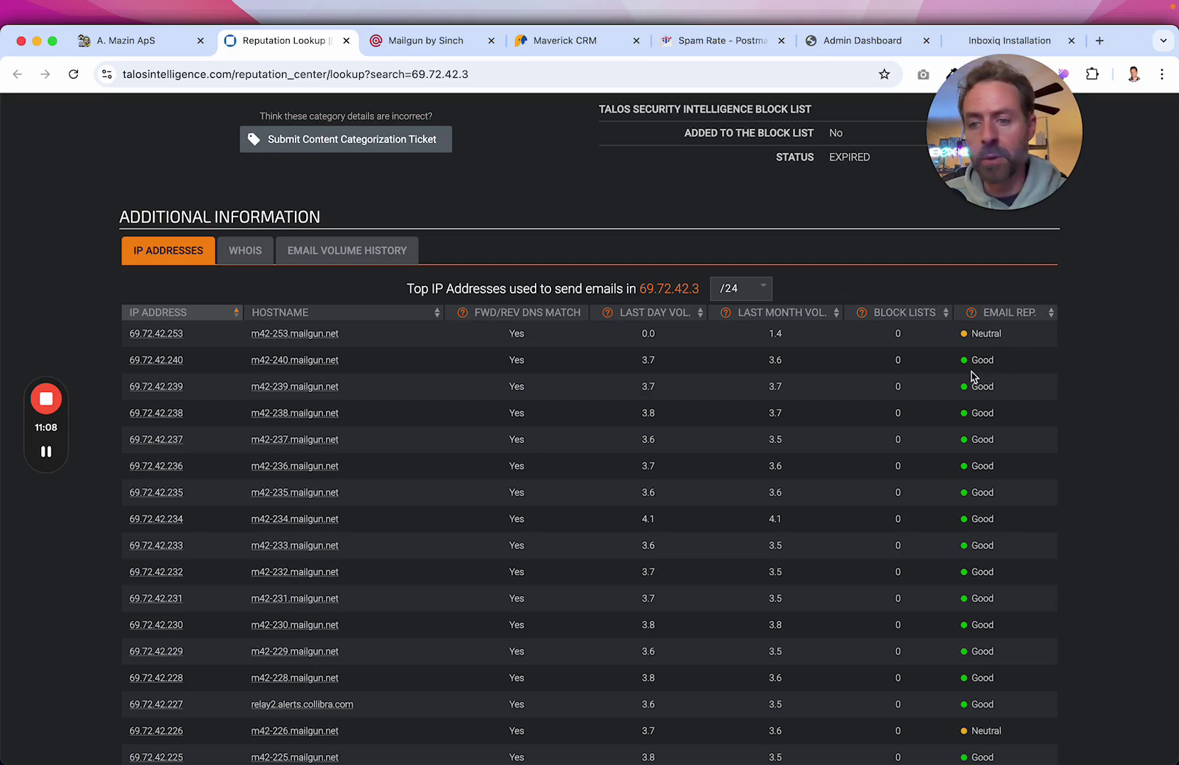
{"action": "scroll", "coordinate": [995, 621], "scroll_direction": "down", "scroll_amount": 15}
{"action": "scroll", "coordinate": [995, 621], "scroll_direction": "up", "scroll_amount": 20}
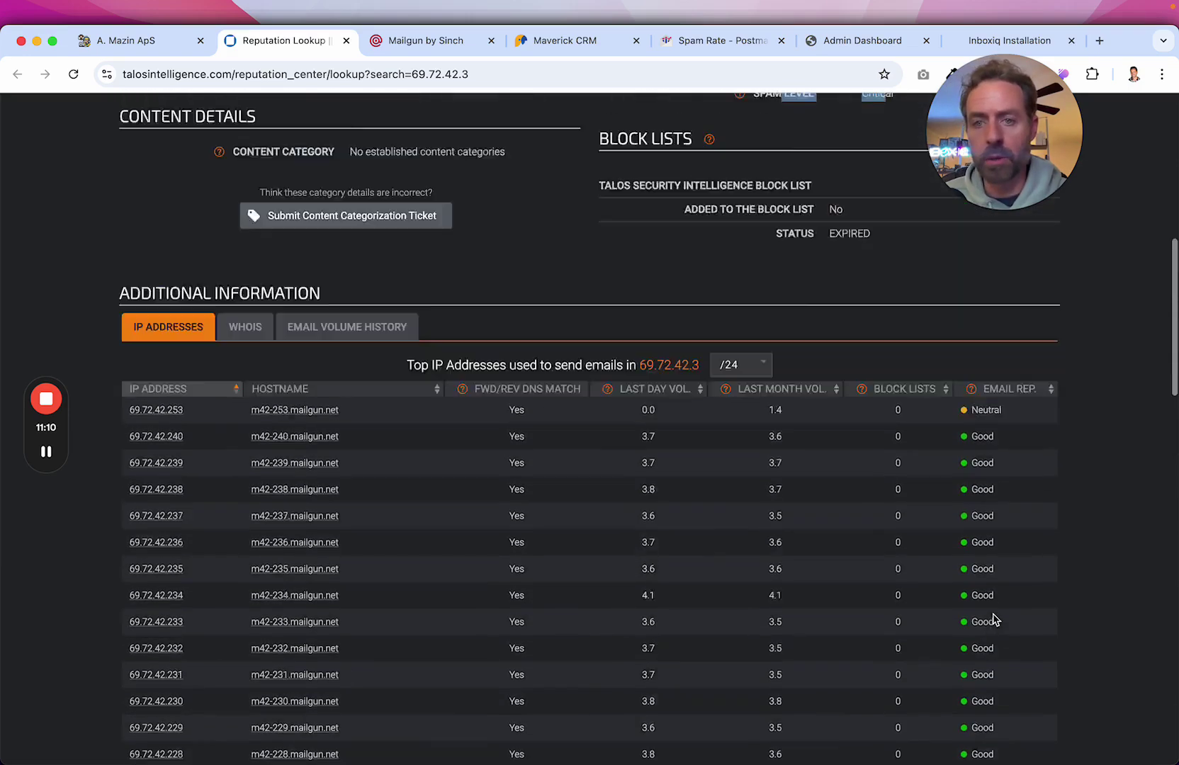
{"action": "scroll", "coordinate": [995, 621], "scroll_direction": "up", "scroll_amount": 5}
Mark the Critical spam level, then reload and close the Talos report.
{"action": "left_click", "coordinate": [956, 612]}
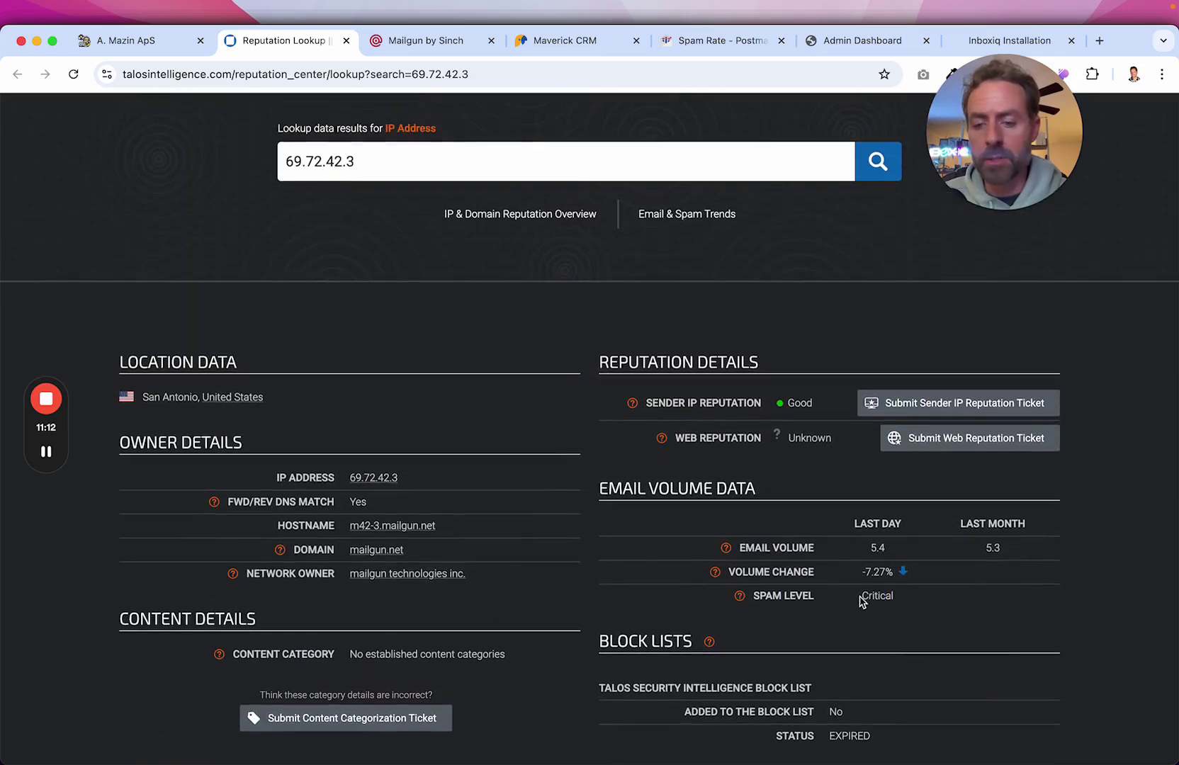
{"action": "left_click_drag", "start_coordinate": [863, 596], "coordinate": [911, 602]}
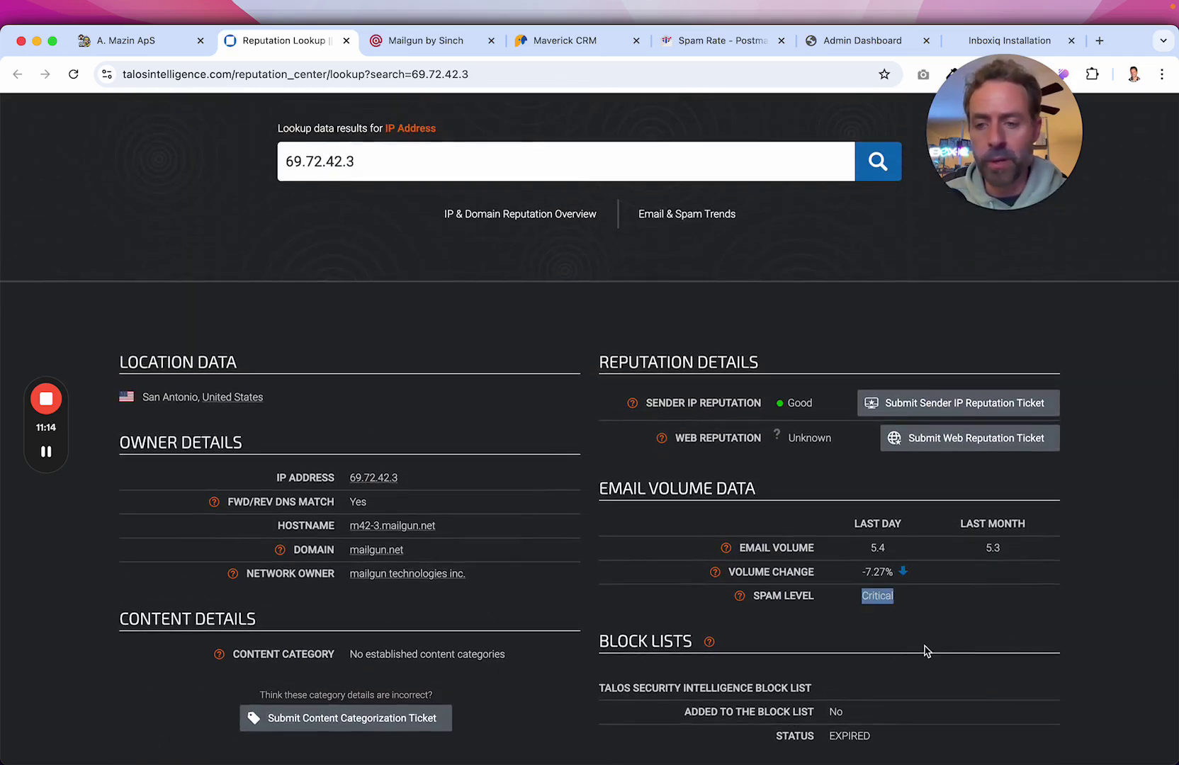
{"action": "scroll", "coordinate": [925, 650], "scroll_direction": "down", "scroll_amount": 12}
{"action": "scroll", "coordinate": [924, 650], "scroll_direction": "up", "scroll_amount": 12}
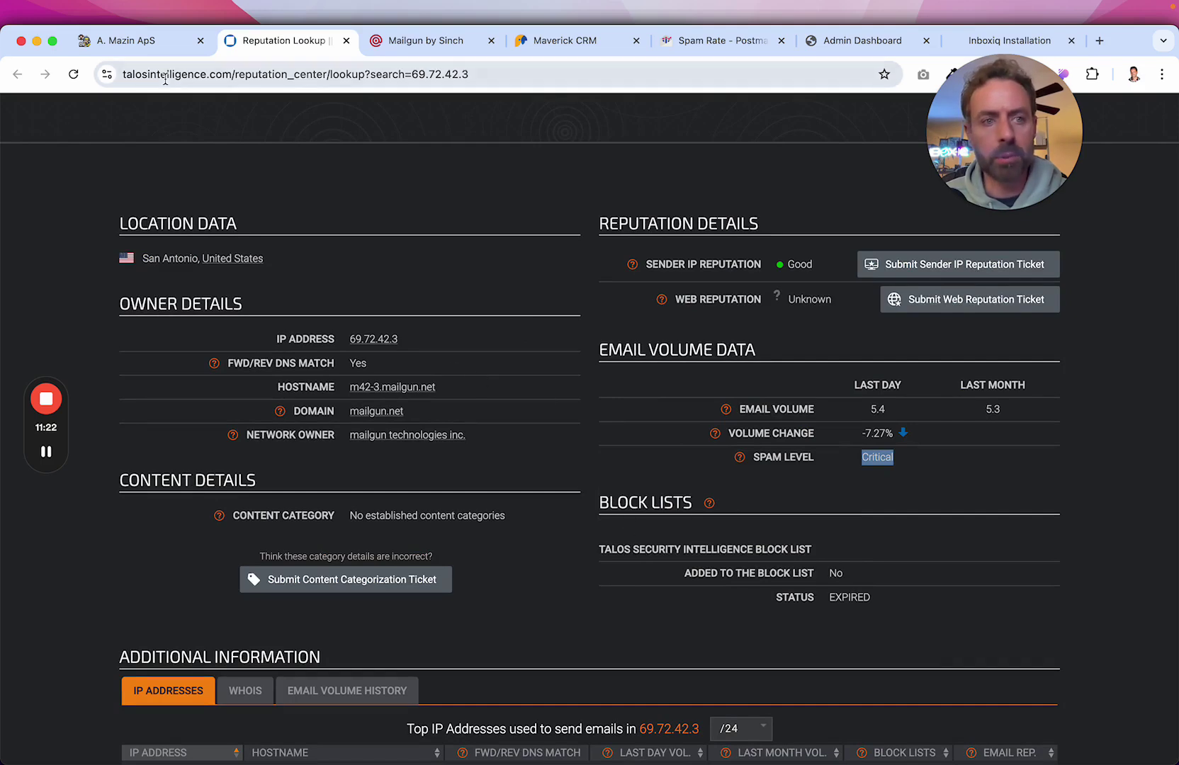
{"action": "left_click", "coordinate": [74, 76]}
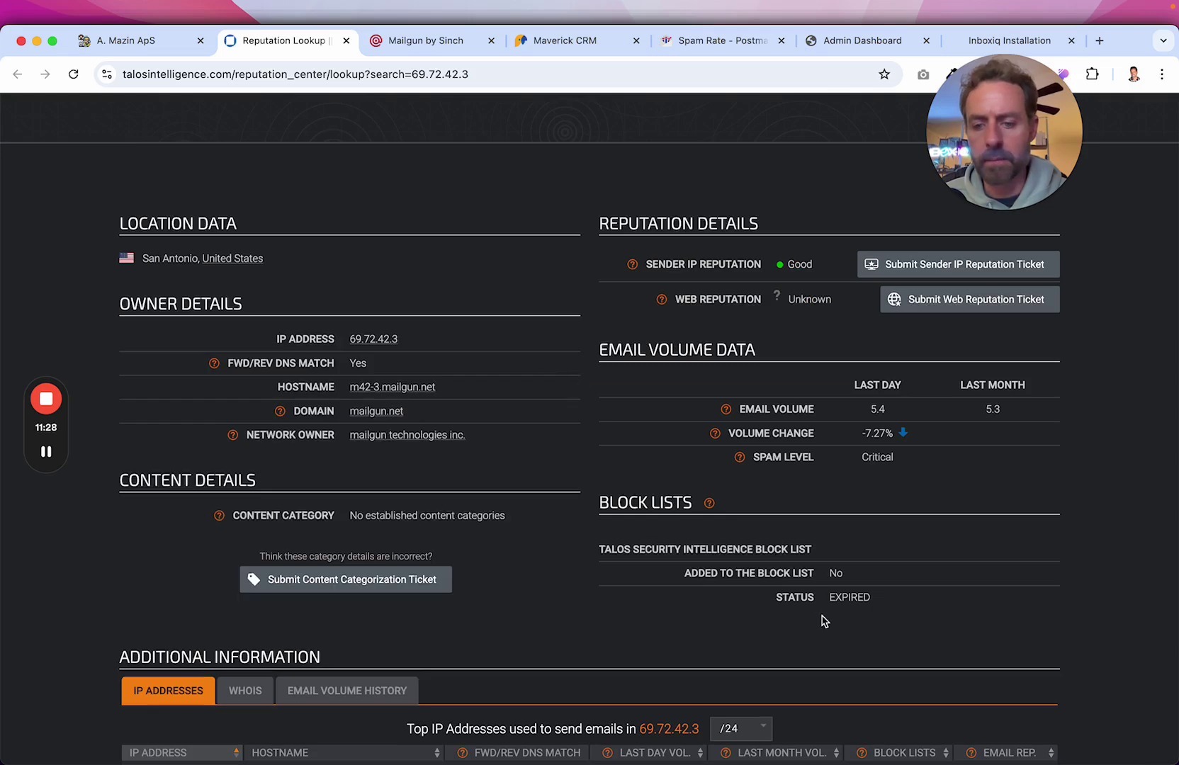
{"action": "left_click", "coordinate": [346, 40]}
{"action": "left_click", "coordinate": [787, 460]}
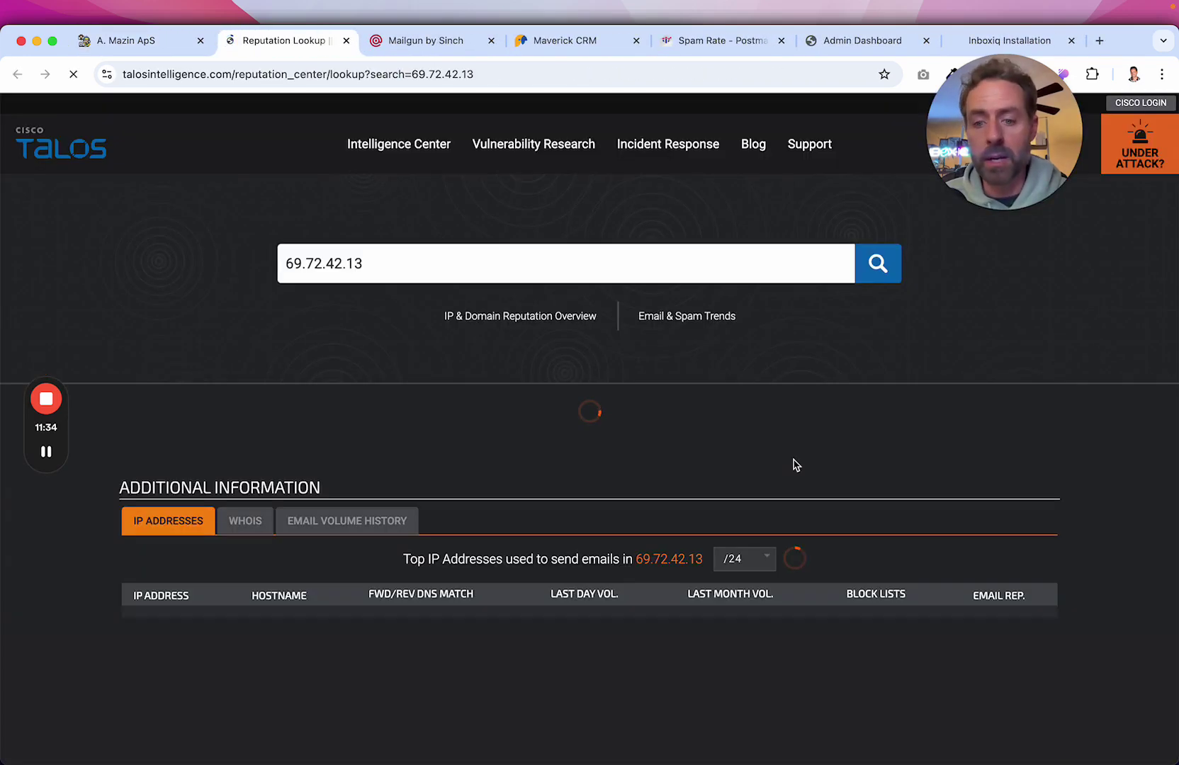
{"action": "scroll", "coordinate": [795, 464], "scroll_direction": "down", "scroll_amount": 5}
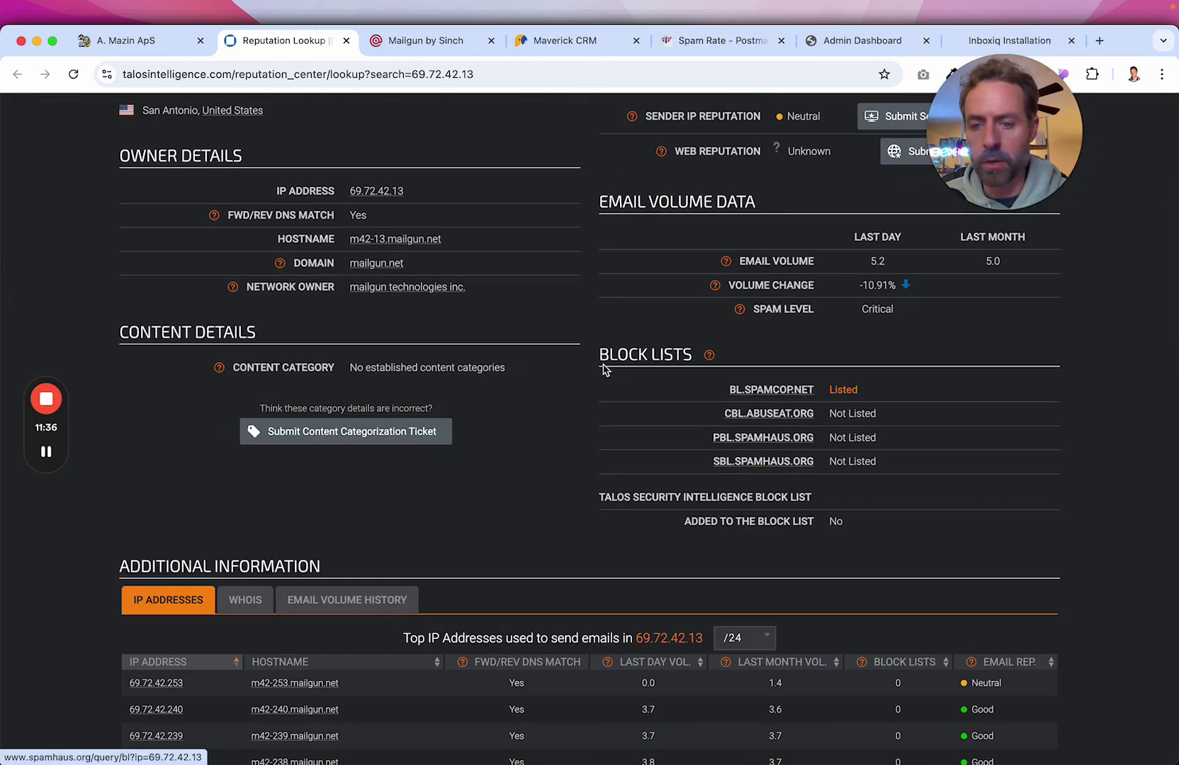
{"action": "left_click_drag", "start_coordinate": [588, 323], "coordinate": [850, 494]}
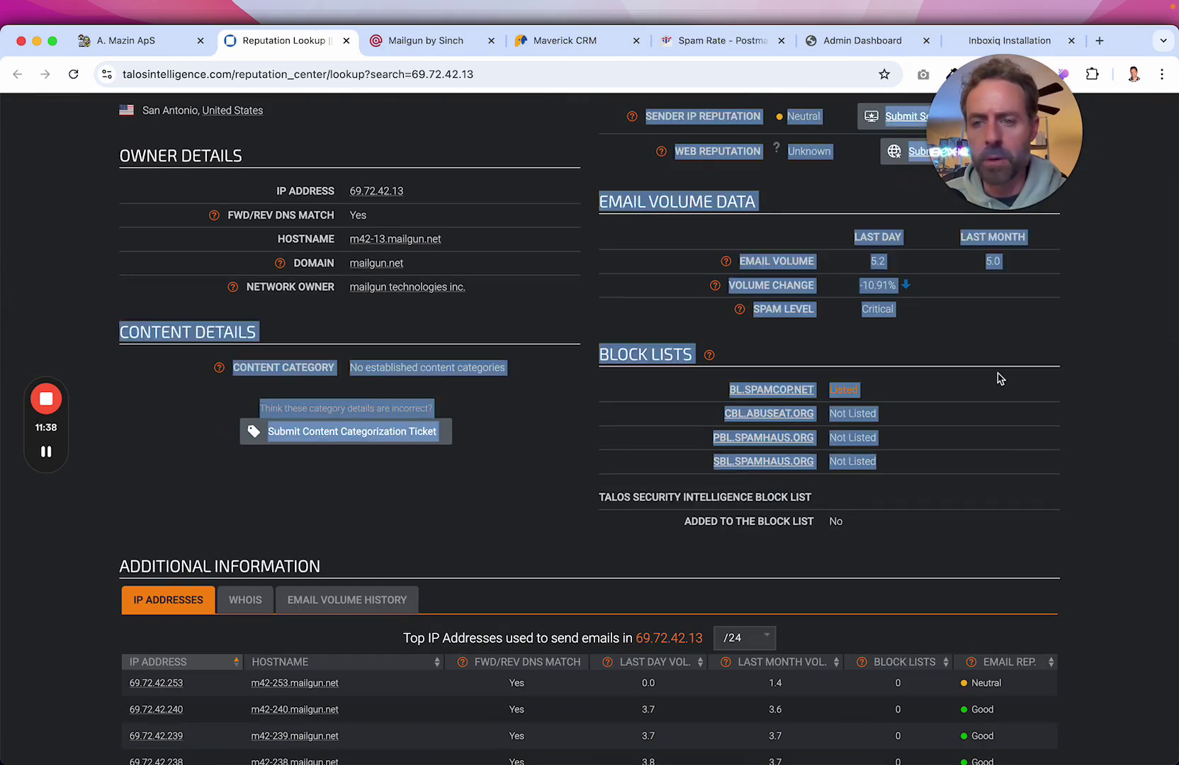
{"action": "left_click", "coordinate": [999, 381]}
{"action": "scroll", "coordinate": [1000, 376], "scroll_direction": "up", "scroll_amount": 2}
{"action": "left_click_drag", "start_coordinate": [821, 198], "coordinate": [798, 199]}
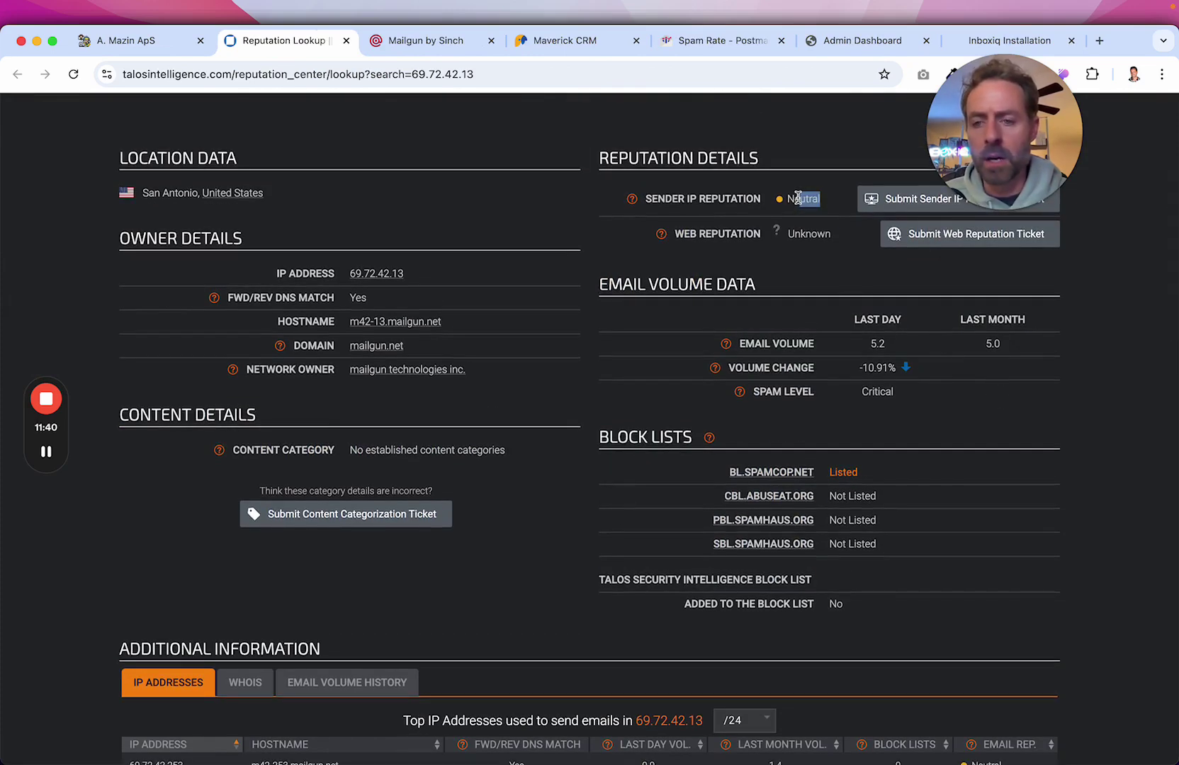
{"action": "left_click_drag", "start_coordinate": [917, 397], "coordinate": [863, 396]}
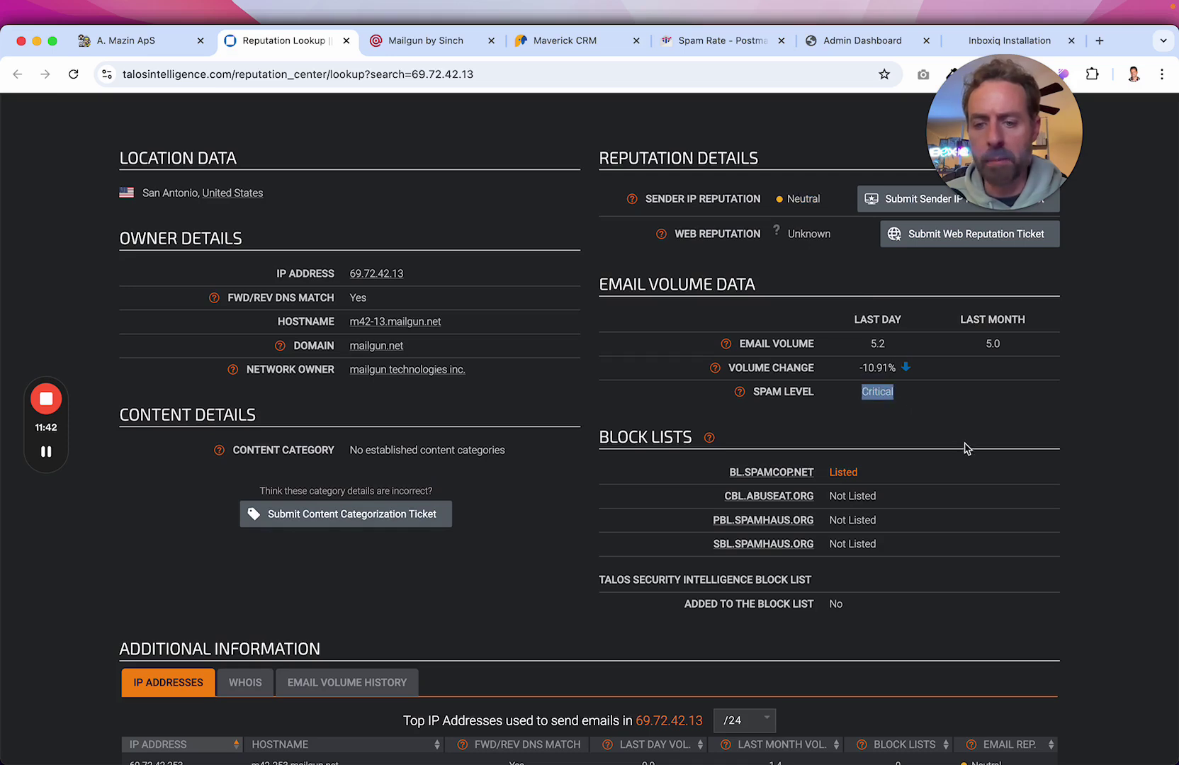
{"action": "scroll", "coordinate": [968, 448], "scroll_direction": "down", "scroll_amount": 3}
{"action": "left_click", "coordinate": [903, 346]}
{"action": "left_click_drag", "start_coordinate": [814, 351], "coordinate": [735, 354]}
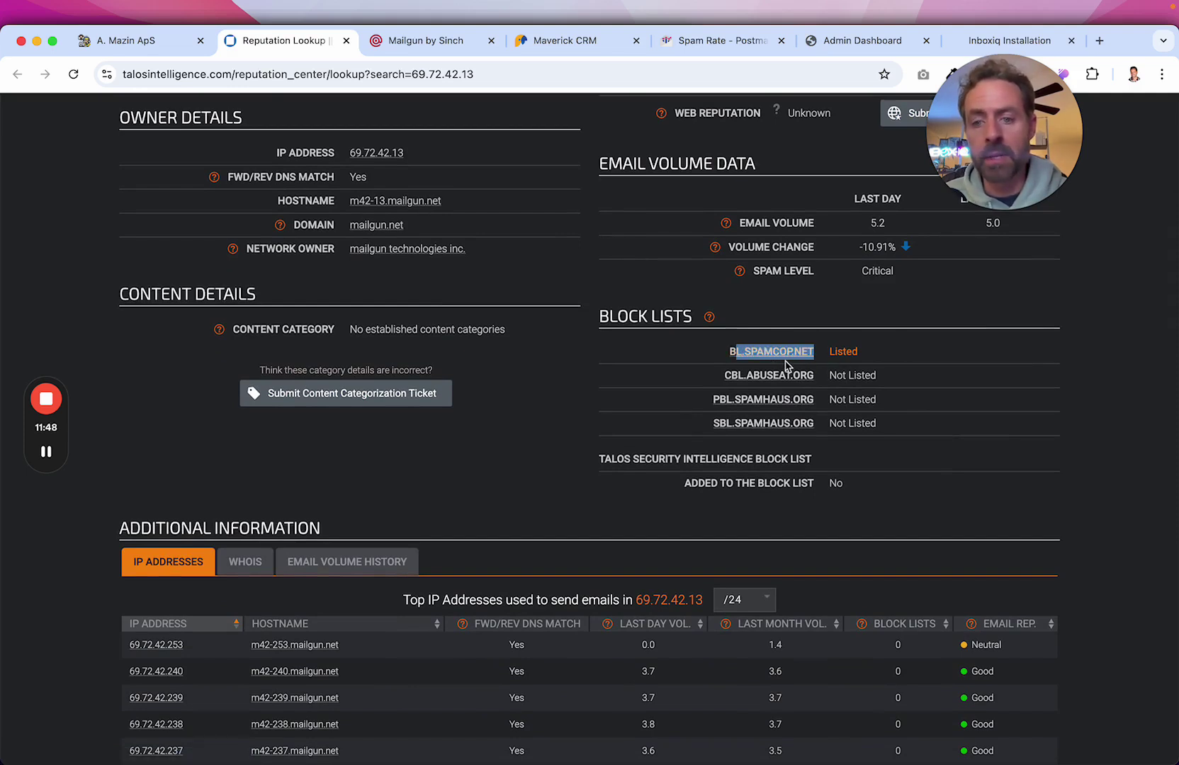
{"action": "left_click", "coordinate": [1062, 354]}
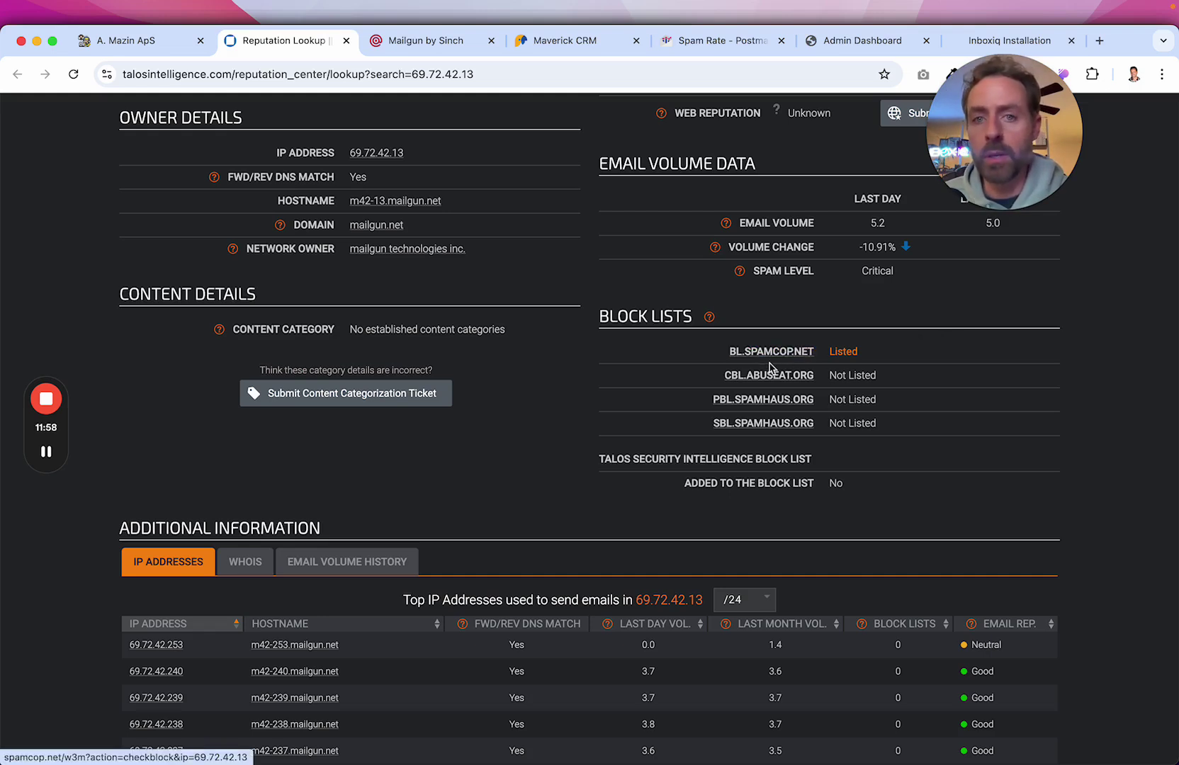
Dismiss Mailgun's New API Key notice, open Support, then mark Talos's SpamCop Listed status.
{"action": "left_click", "coordinate": [419, 42]}
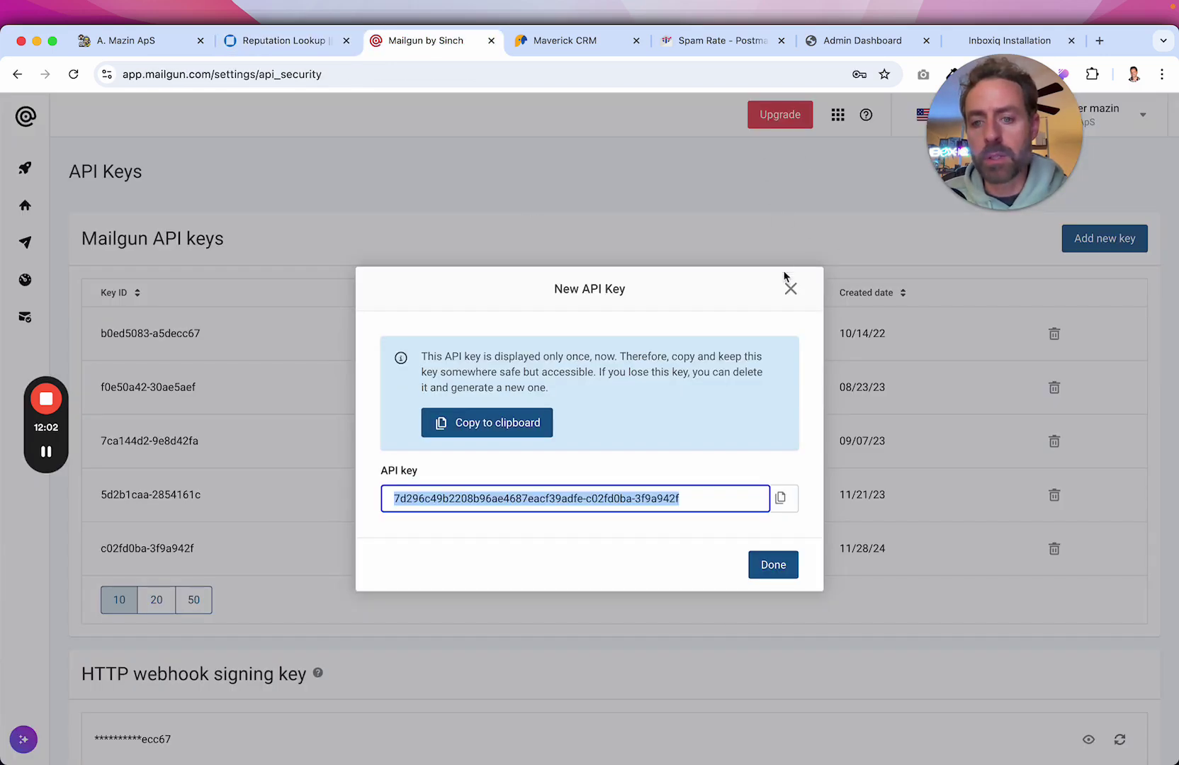
{"action": "left_click", "coordinate": [779, 565]}
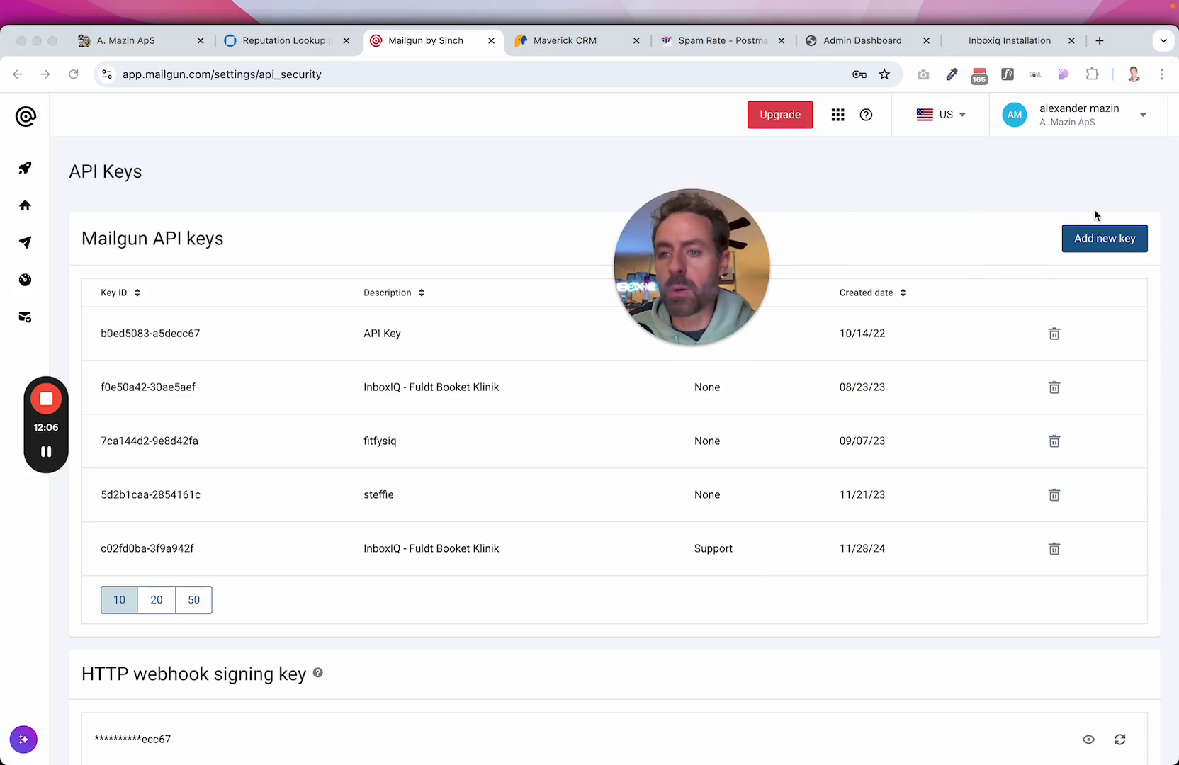
{"action": "left_click", "coordinate": [1056, 122]}
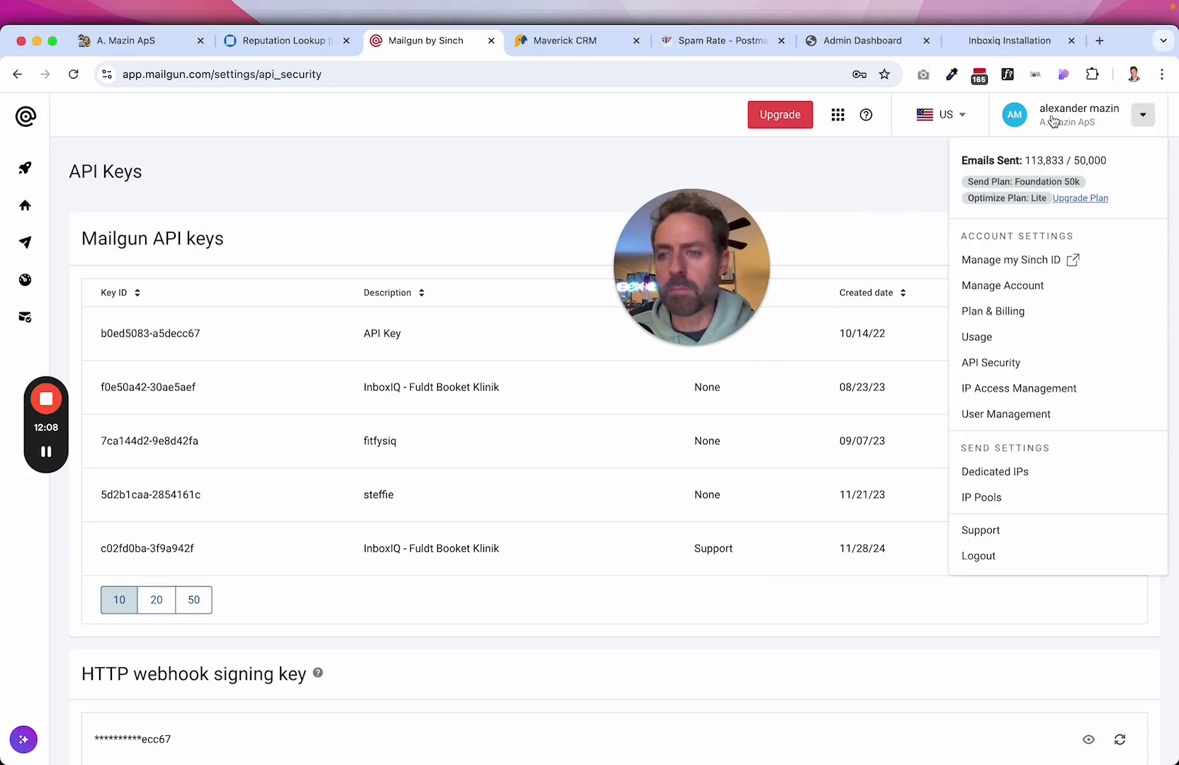
{"action": "left_click", "coordinate": [999, 533]}
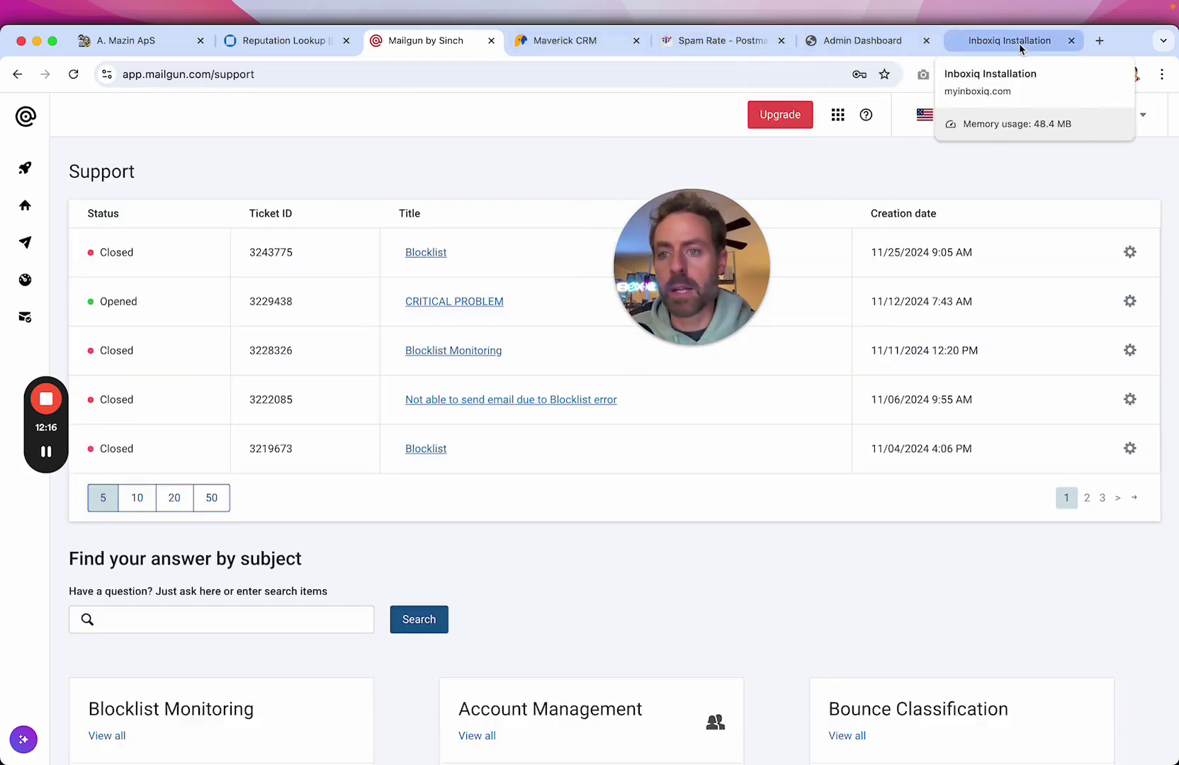
{"action": "left_click", "coordinate": [281, 42]}
{"action": "left_click_drag", "start_coordinate": [853, 354], "coordinate": [829, 354]}
Load the MultiRBL.valli.org lookup page via the autocompleted address 'mult'.
{"action": "scroll", "coordinate": [785, 268], "scroll_direction": "up", "scroll_amount": 3}
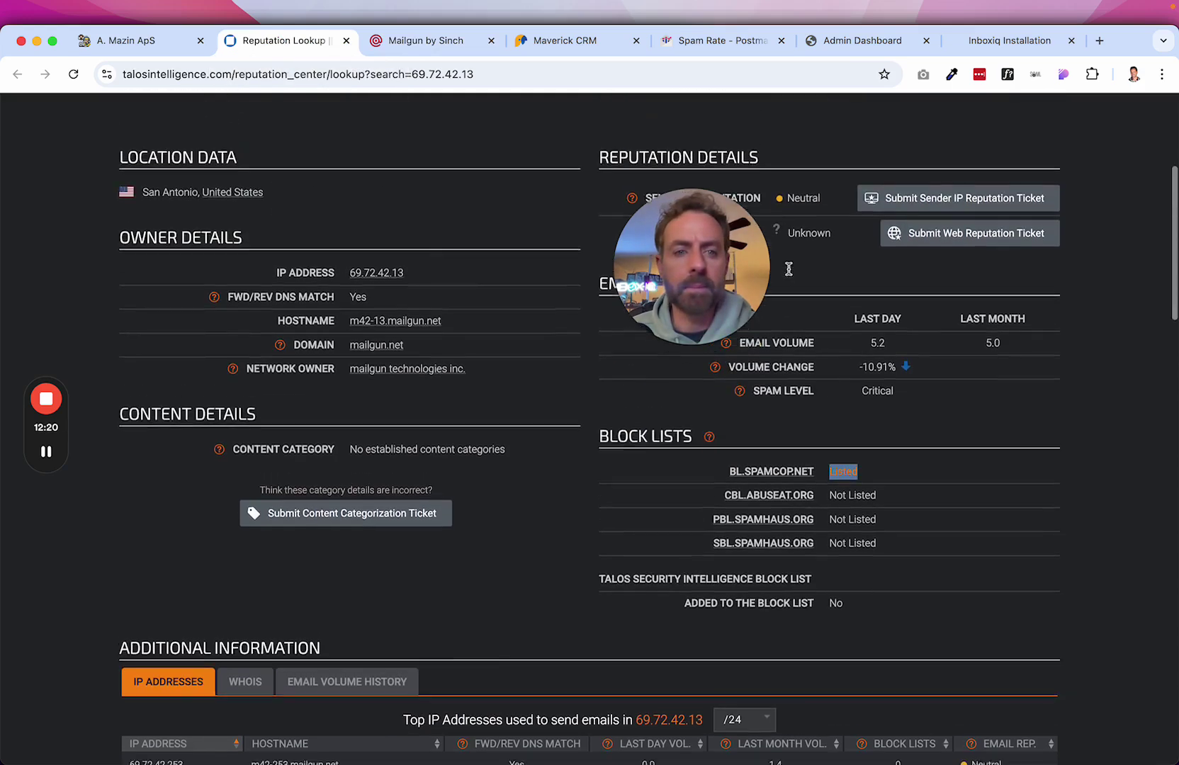
{"action": "left_click_drag", "start_coordinate": [438, 294], "coordinate": [346, 289]}
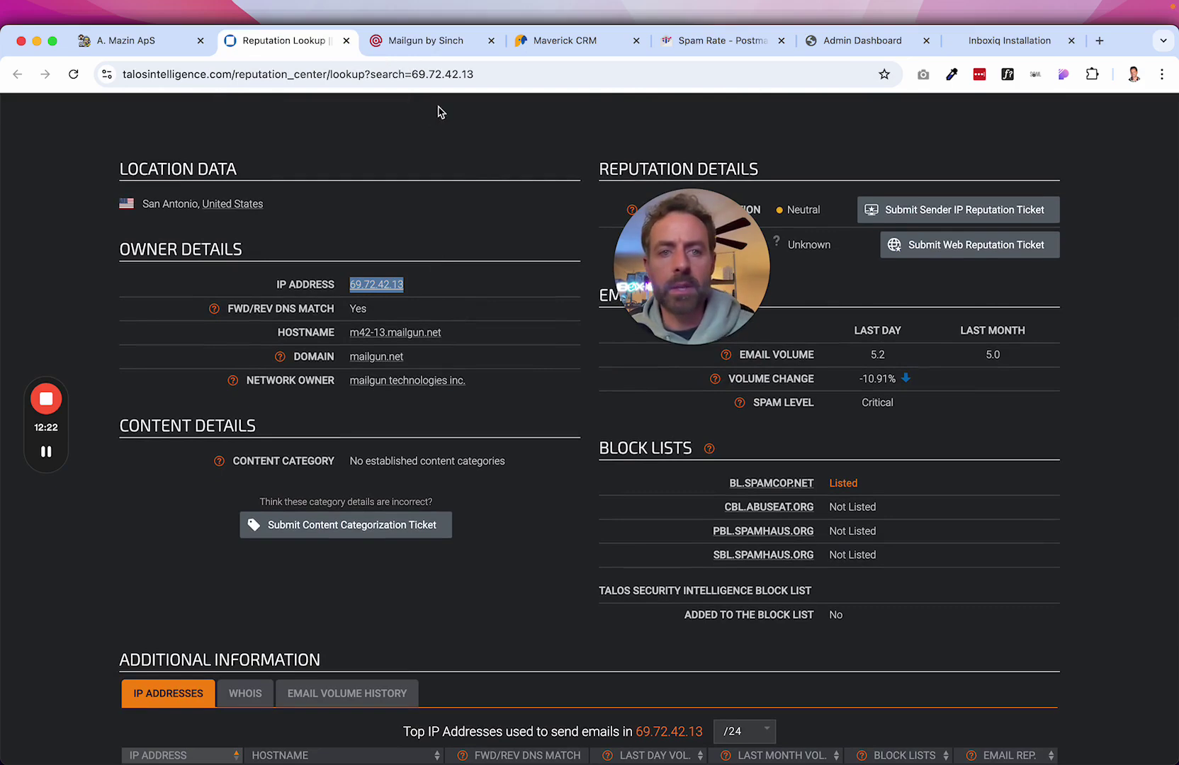
{"action": "left_click", "coordinate": [435, 74]}
{"action": "type", "text": "mult"}
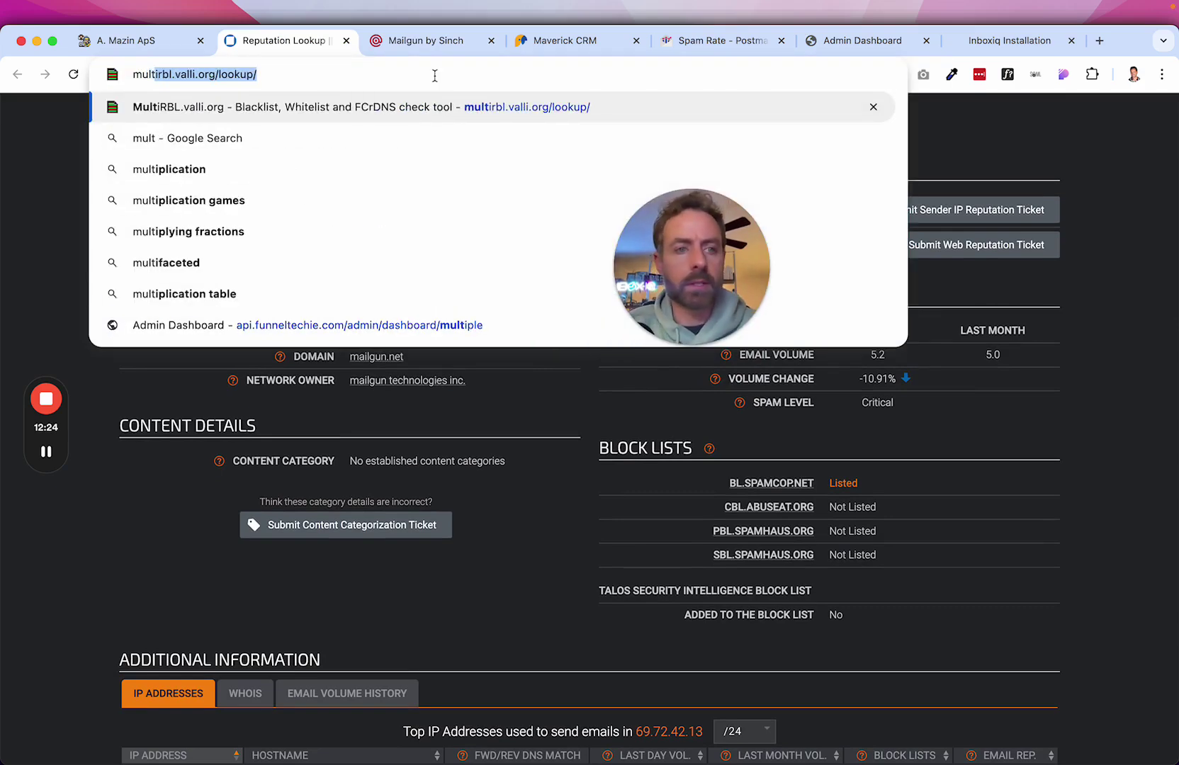
{"action": "key", "text": "Right"}
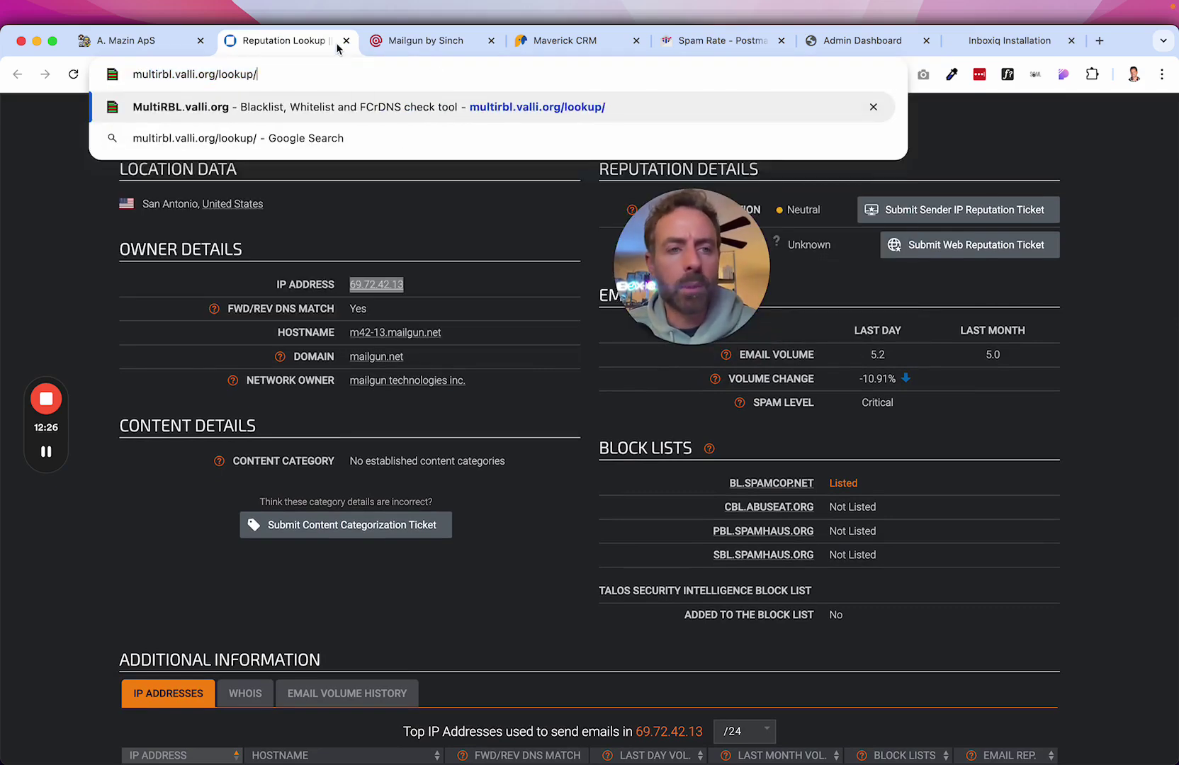
{"action": "left_click_drag", "start_coordinate": [278, 77], "coordinate": [226, 77]}
{"action": "left_click", "coordinate": [302, 76]}
{"action": "key", "text": "Return"}
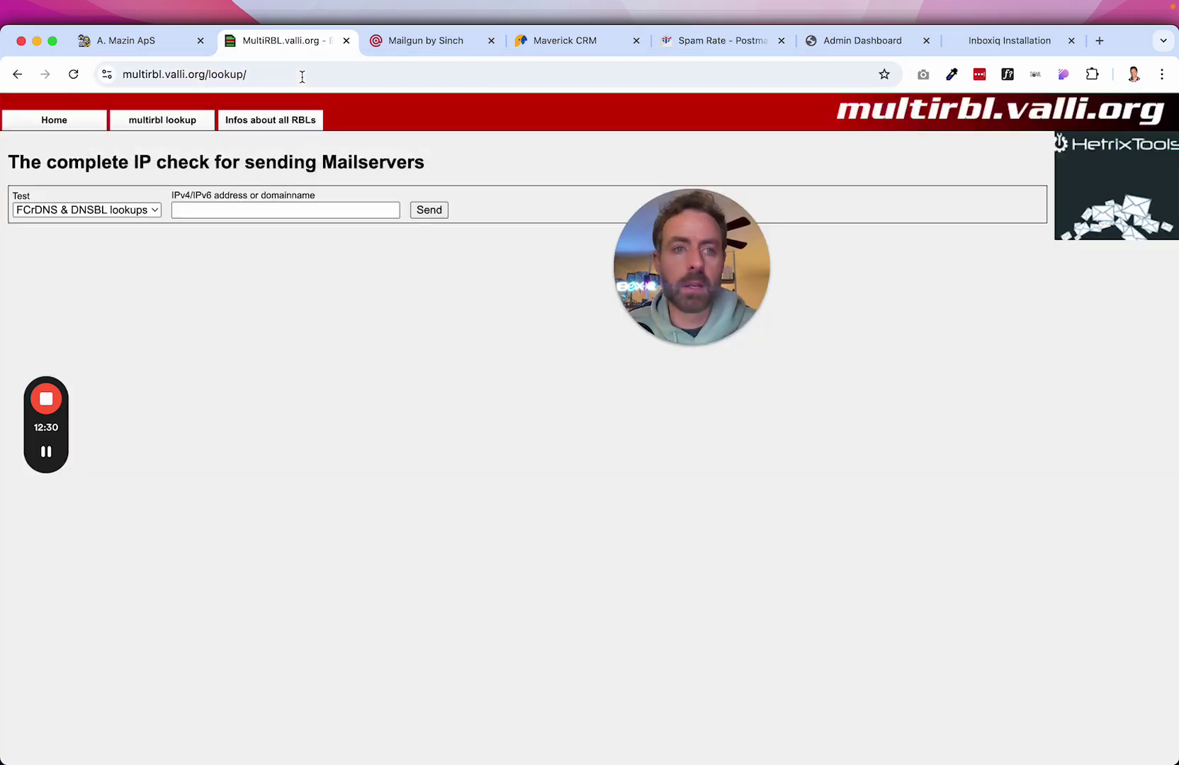
Copy 69.72.42.3 from the CRM's IP list and paste it as the MultiRBL lookup target.
{"action": "left_click", "coordinate": [121, 42]}
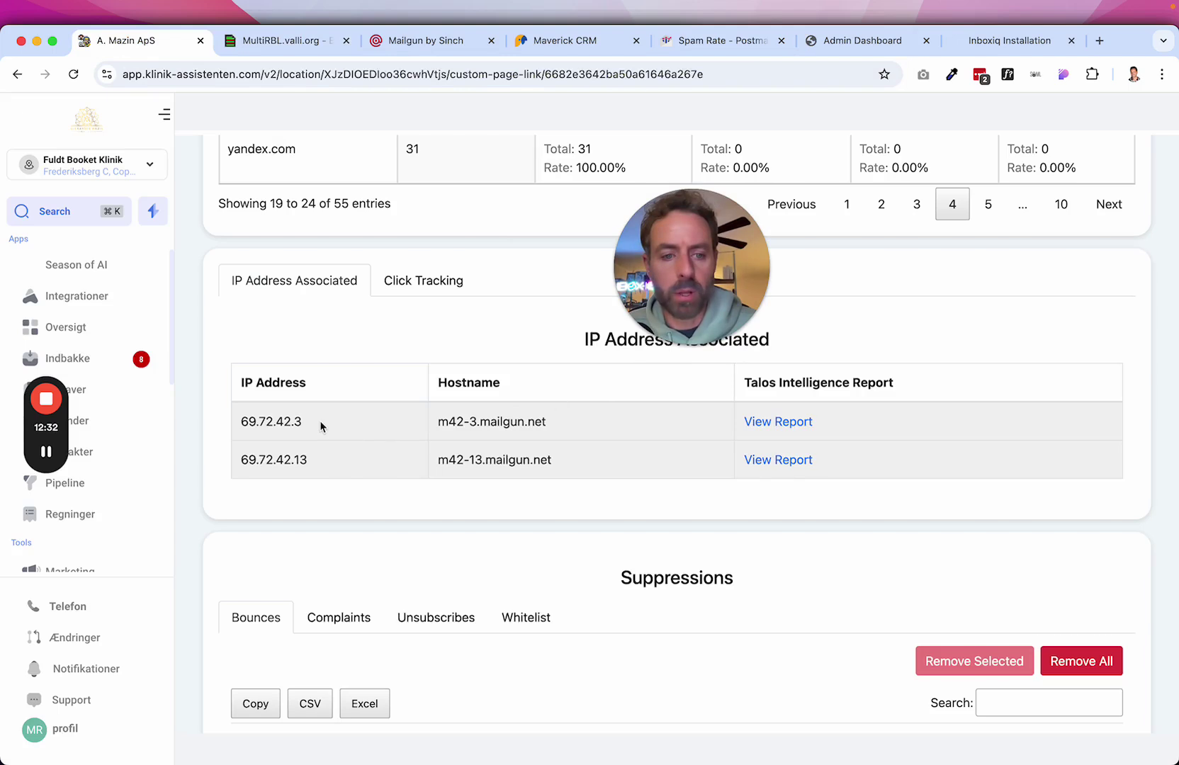
{"action": "left_click_drag", "start_coordinate": [321, 424], "coordinate": [242, 422]}
{"action": "key", "text": "super+c"}
{"action": "left_click", "coordinate": [251, 44]}
{"action": "left_click", "coordinate": [242, 210]}
{"action": "key", "text": "super+v"}
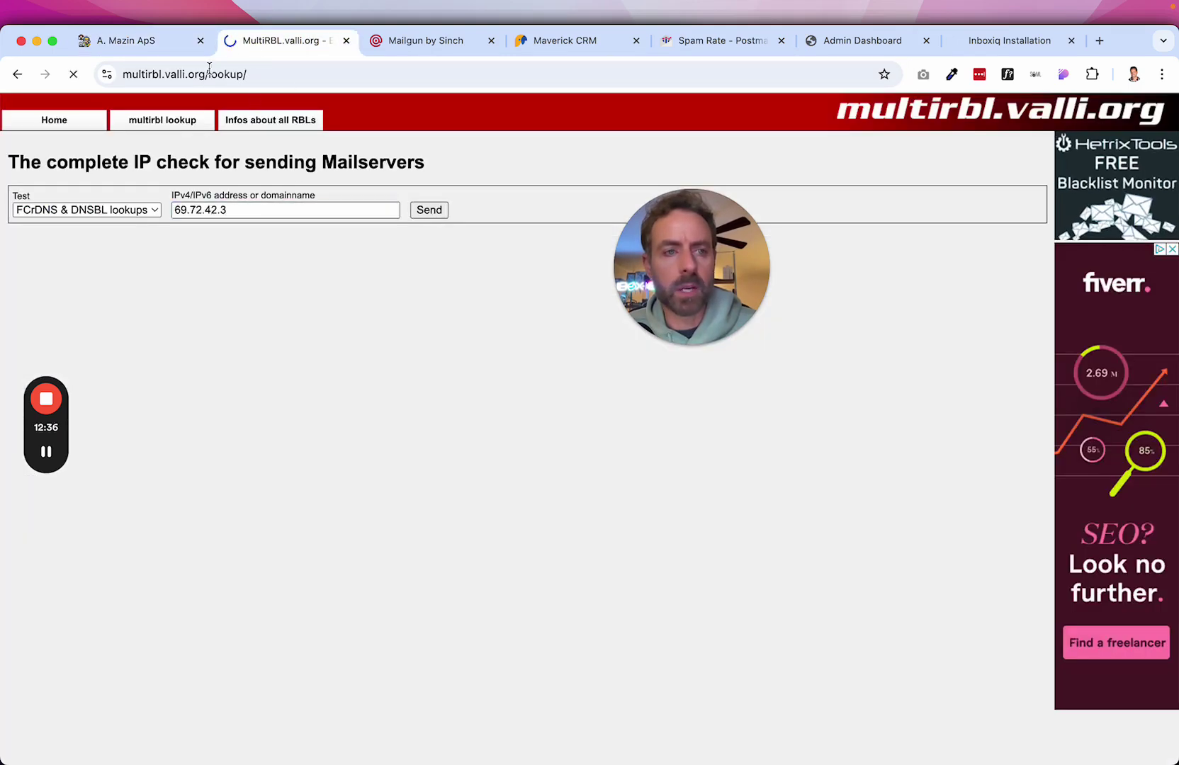
{"action": "left_click", "coordinate": [135, 43]}
{"action": "left_click_drag", "start_coordinate": [312, 461], "coordinate": [242, 462]}
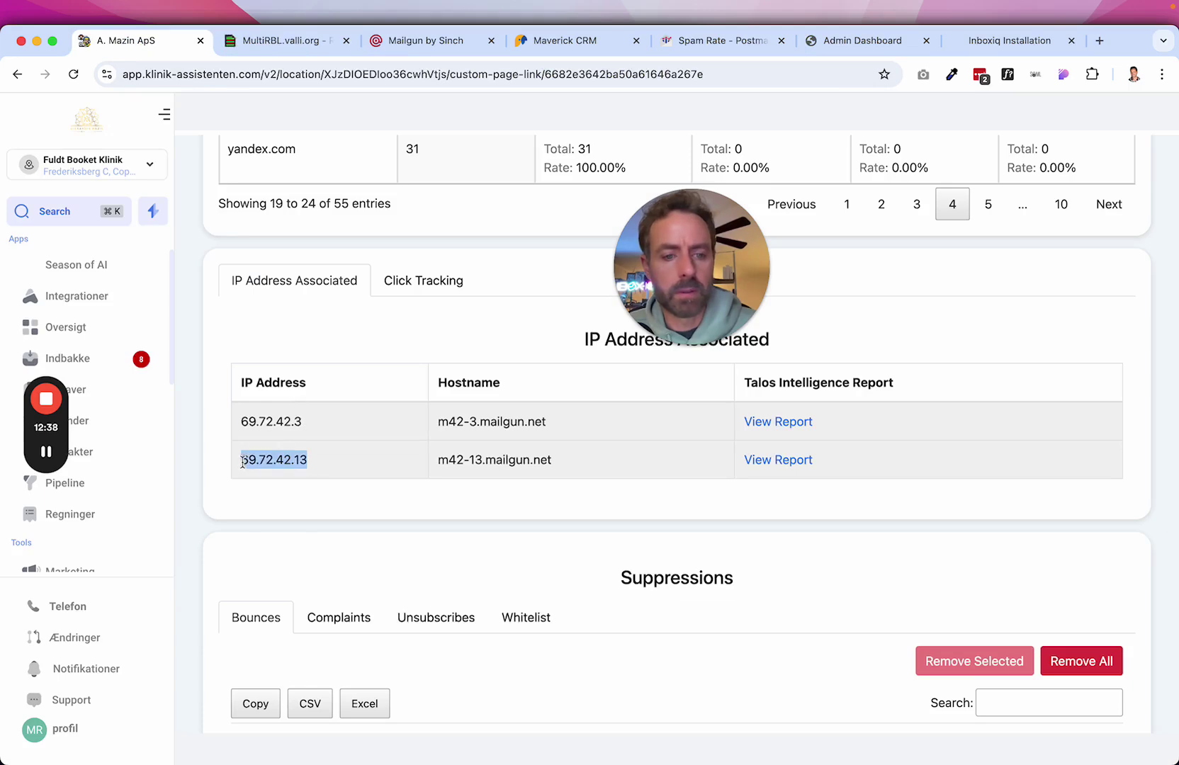
{"action": "left_click", "coordinate": [280, 40]}
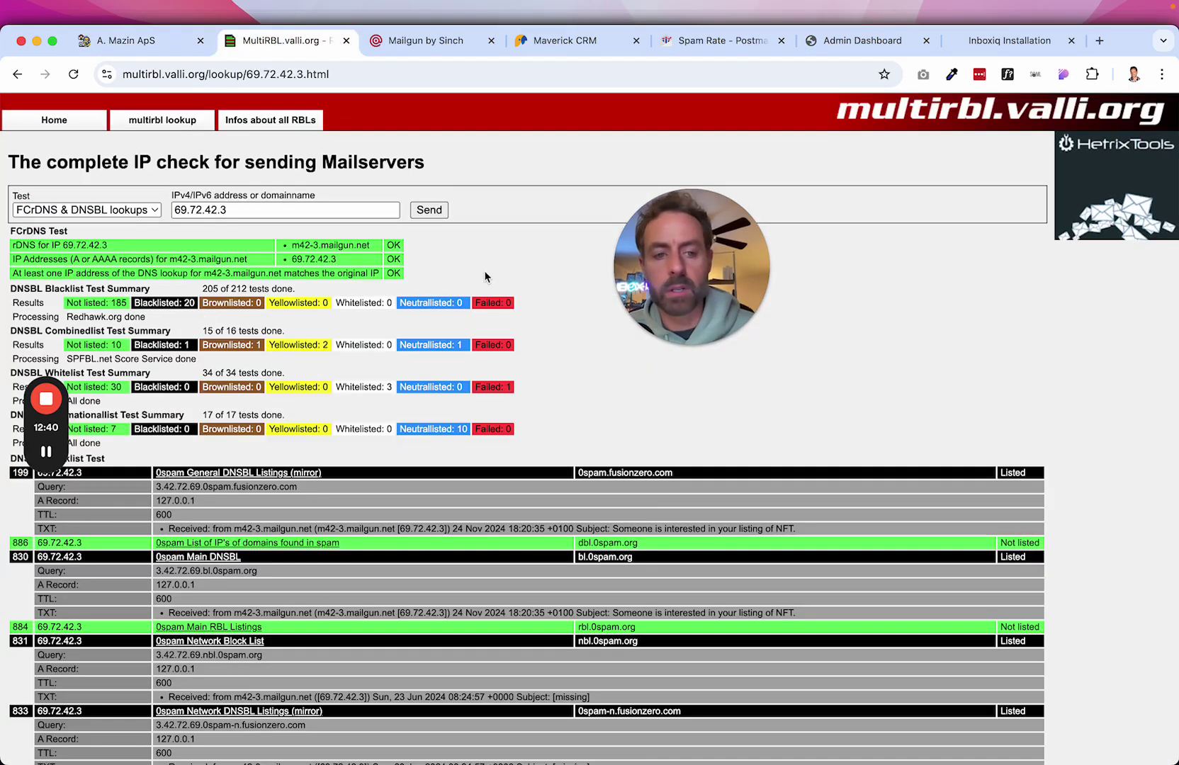
Scroll the 69.72.42.3 results, noting Blacklisted: 20 including Ascams and UCEPROTECT Levels 1 and 2.
{"action": "scroll", "coordinate": [271, 369], "scroll_direction": "down", "scroll_amount": 1}
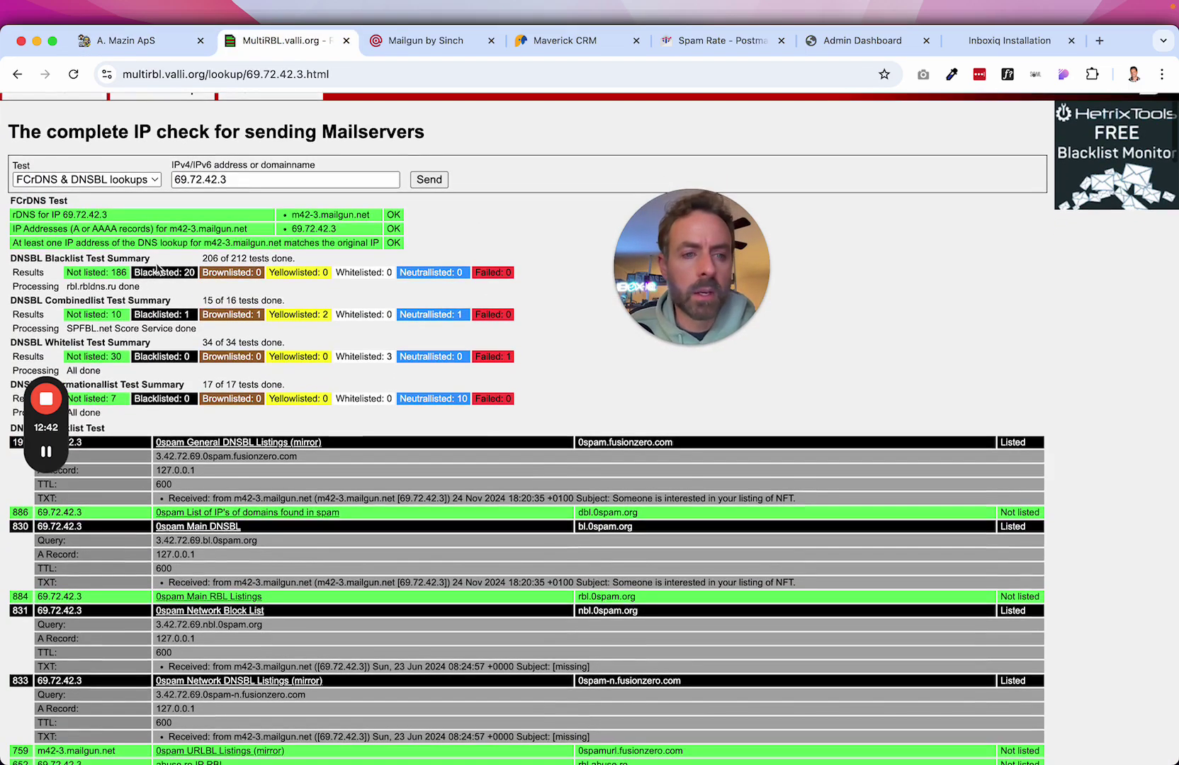
{"action": "left_click_drag", "start_coordinate": [135, 274], "coordinate": [204, 273]}
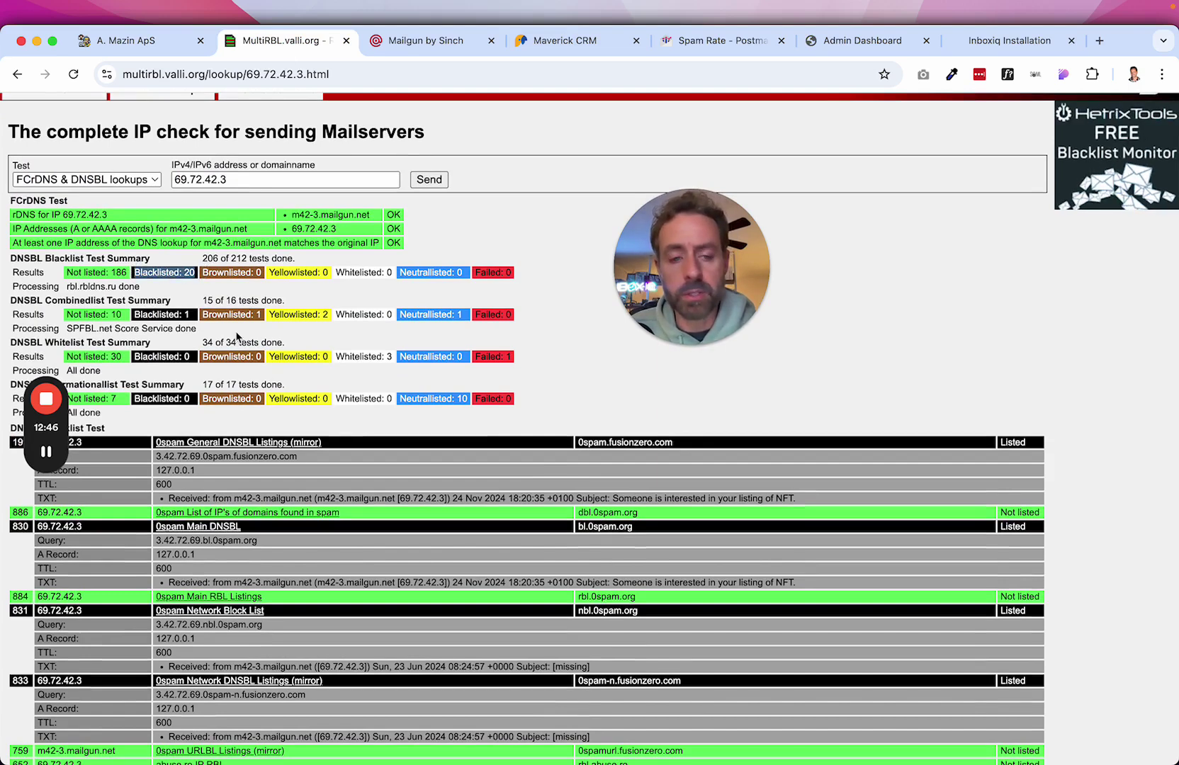
{"action": "scroll", "coordinate": [382, 487], "scroll_direction": "down", "scroll_amount": 5}
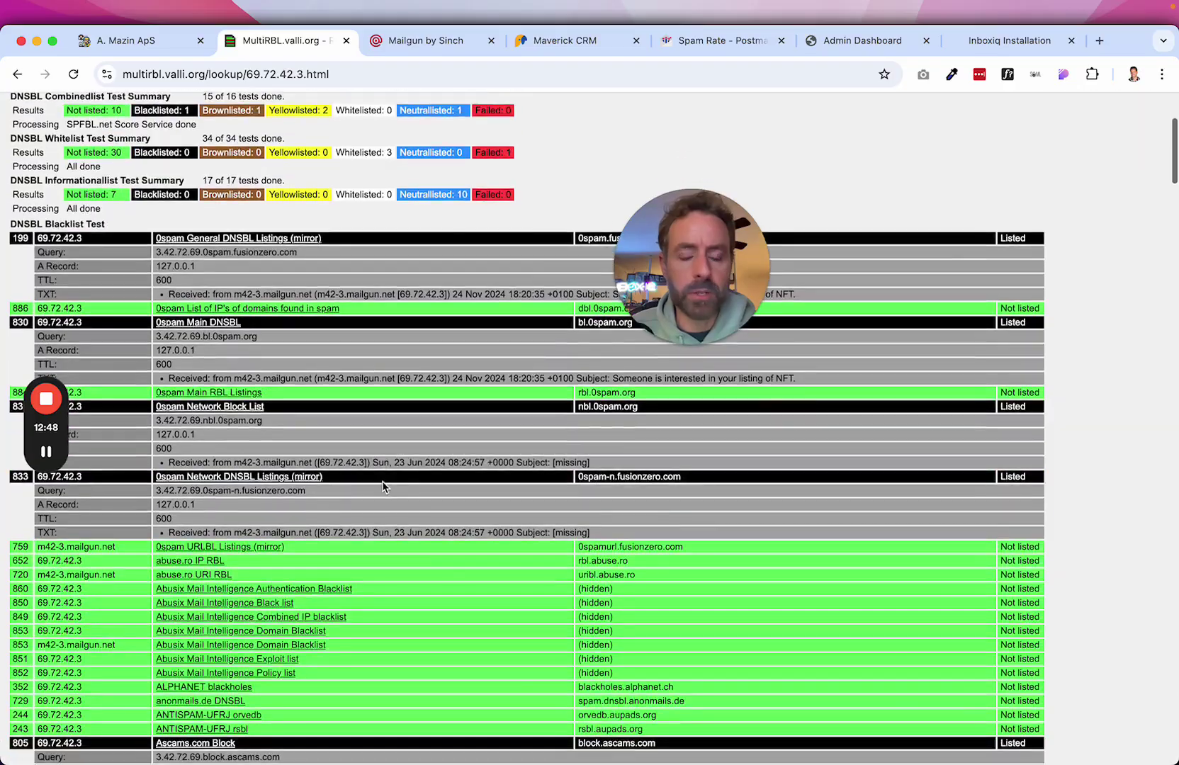
{"action": "scroll", "coordinate": [383, 488], "scroll_direction": "down", "scroll_amount": 3}
{"action": "scroll", "coordinate": [383, 487], "scroll_direction": "down", "scroll_amount": 15}
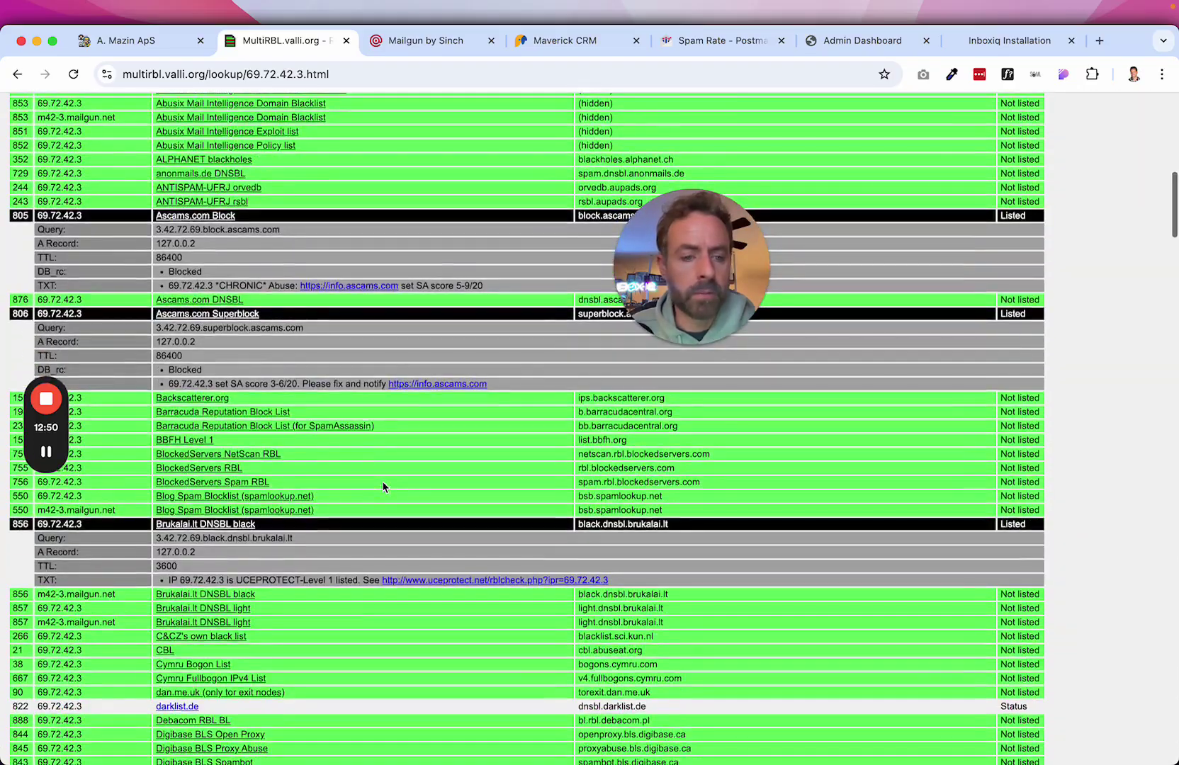
{"action": "scroll", "coordinate": [382, 487], "scroll_direction": "down", "scroll_amount": 10}
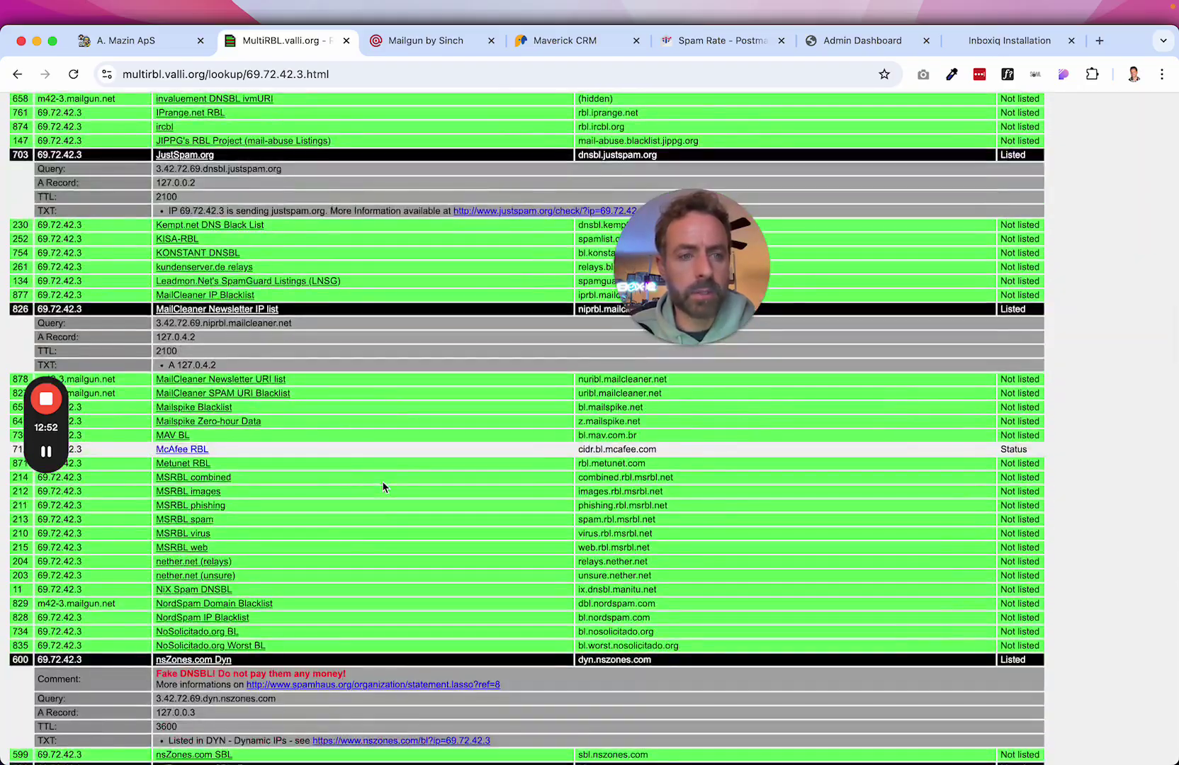
{"action": "scroll", "coordinate": [382, 487], "scroll_direction": "down", "scroll_amount": 8}
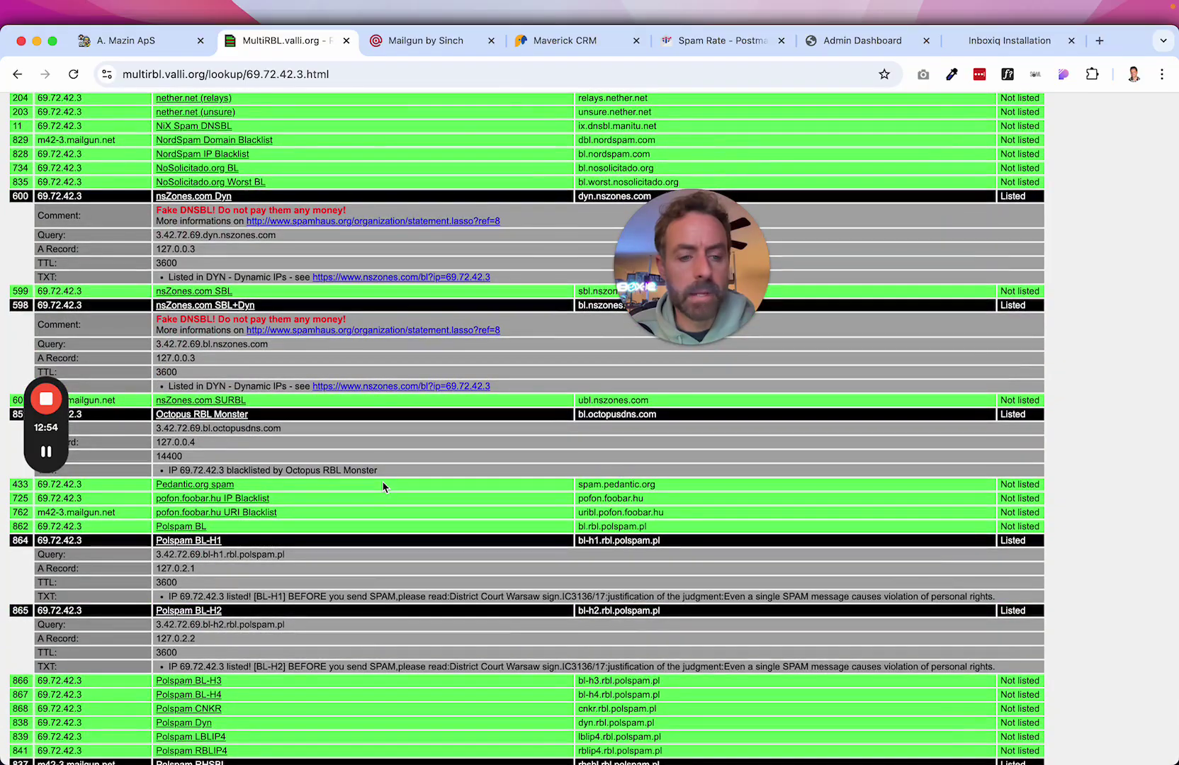
{"action": "scroll", "coordinate": [383, 487], "scroll_direction": "down", "scroll_amount": 10}
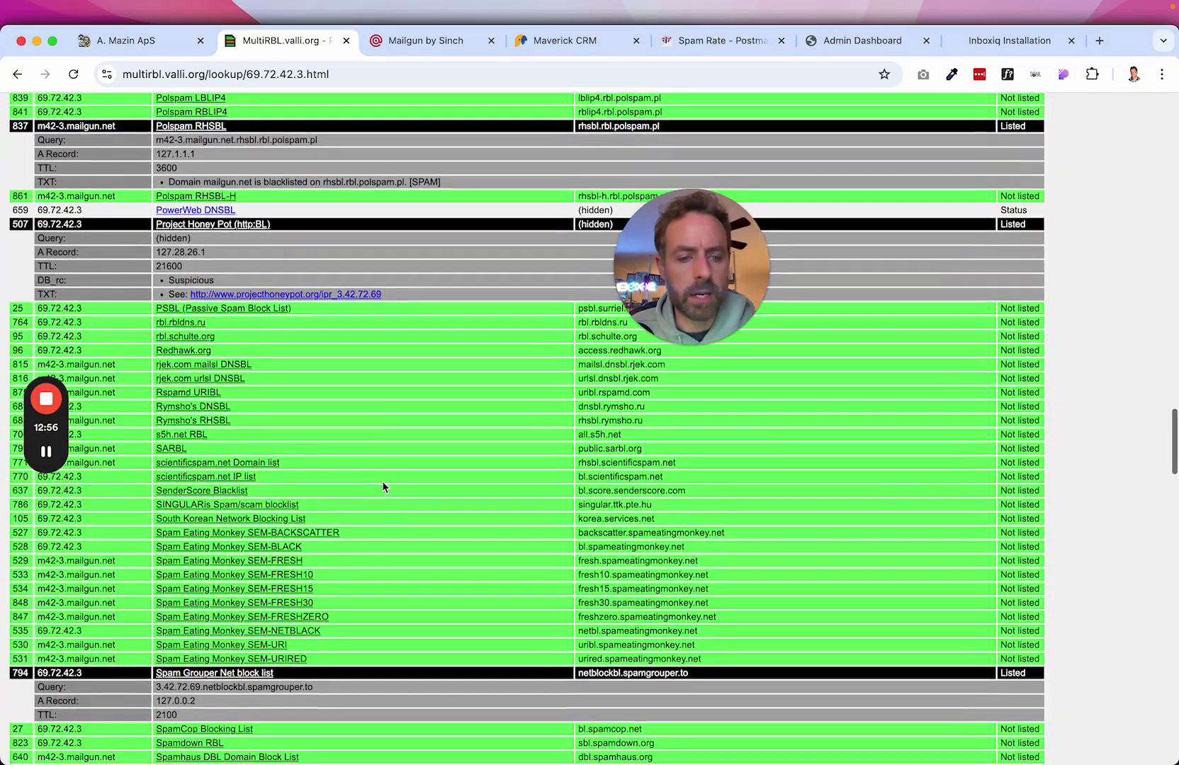
{"action": "scroll", "coordinate": [382, 487], "scroll_direction": "down", "scroll_amount": 10}
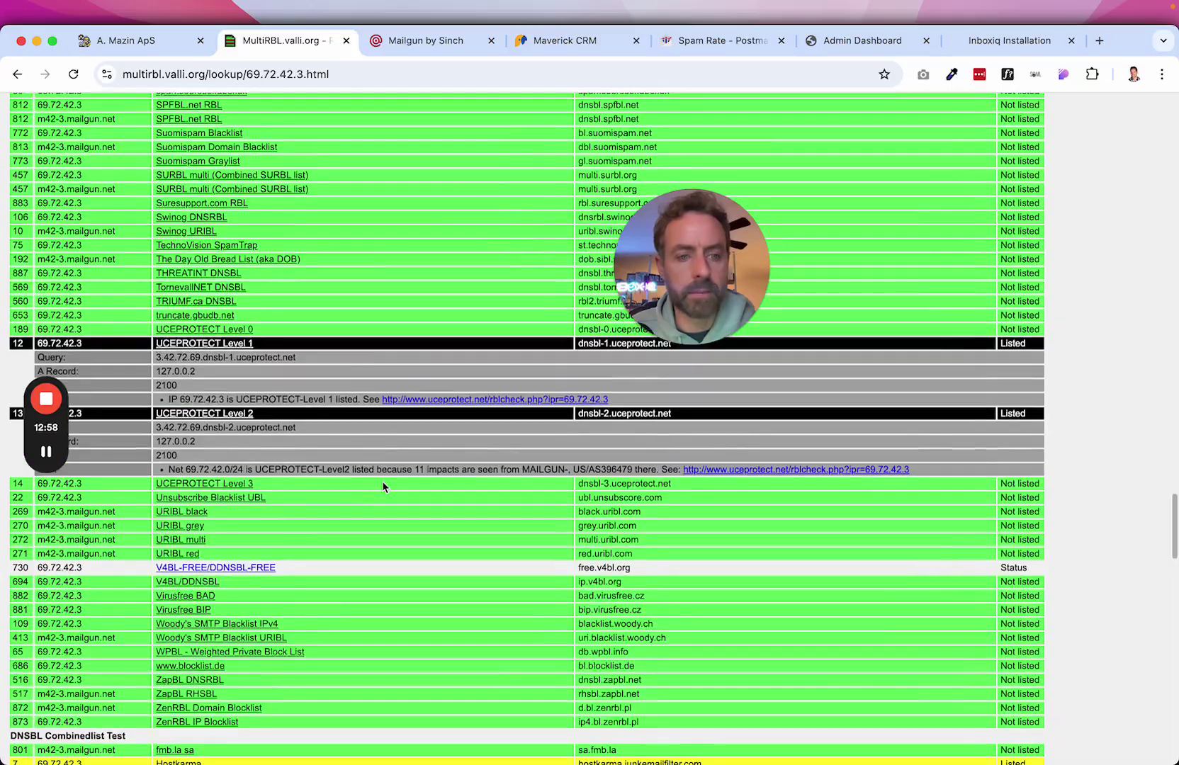
{"action": "scroll", "coordinate": [383, 487], "scroll_direction": "down", "scroll_amount": 10}
{"action": "scroll", "coordinate": [382, 487], "scroll_direction": "down", "scroll_amount": 5}
{"action": "scroll", "coordinate": [382, 487], "scroll_direction": "up", "scroll_amount": 20}
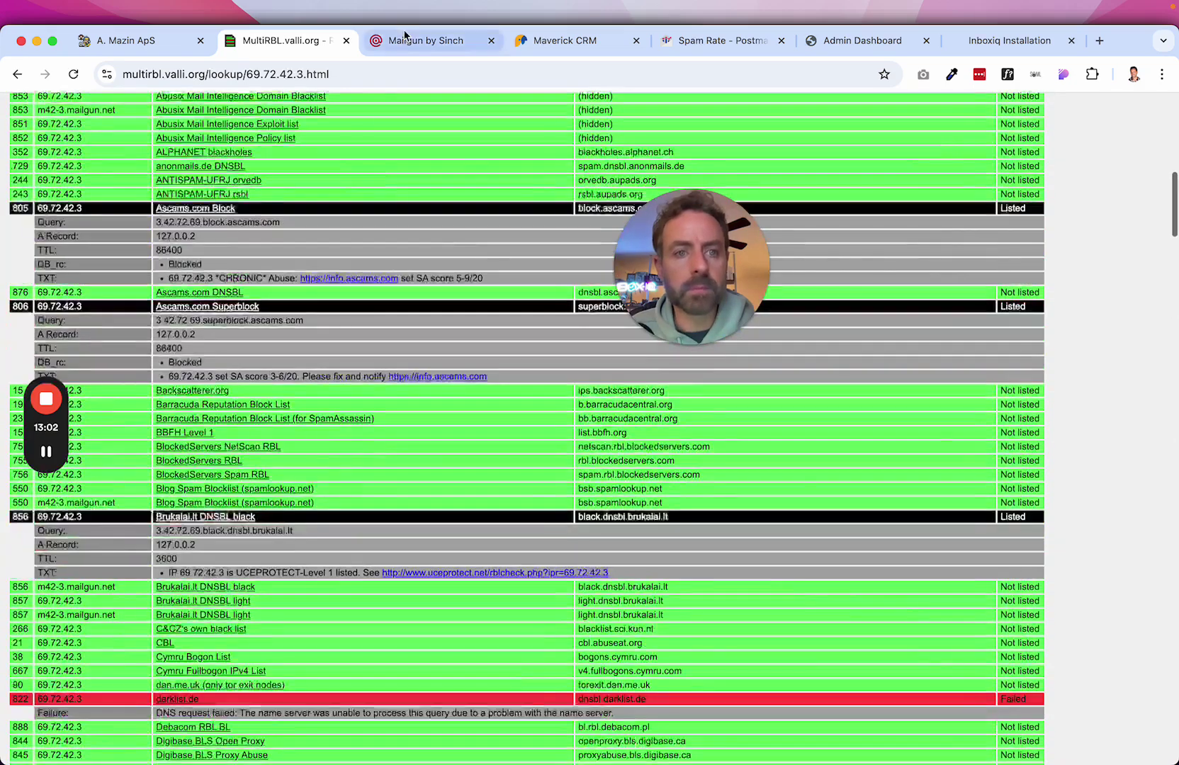
{"action": "left_click", "coordinate": [275, 74]}
{"action": "left_click", "coordinate": [272, 74]}
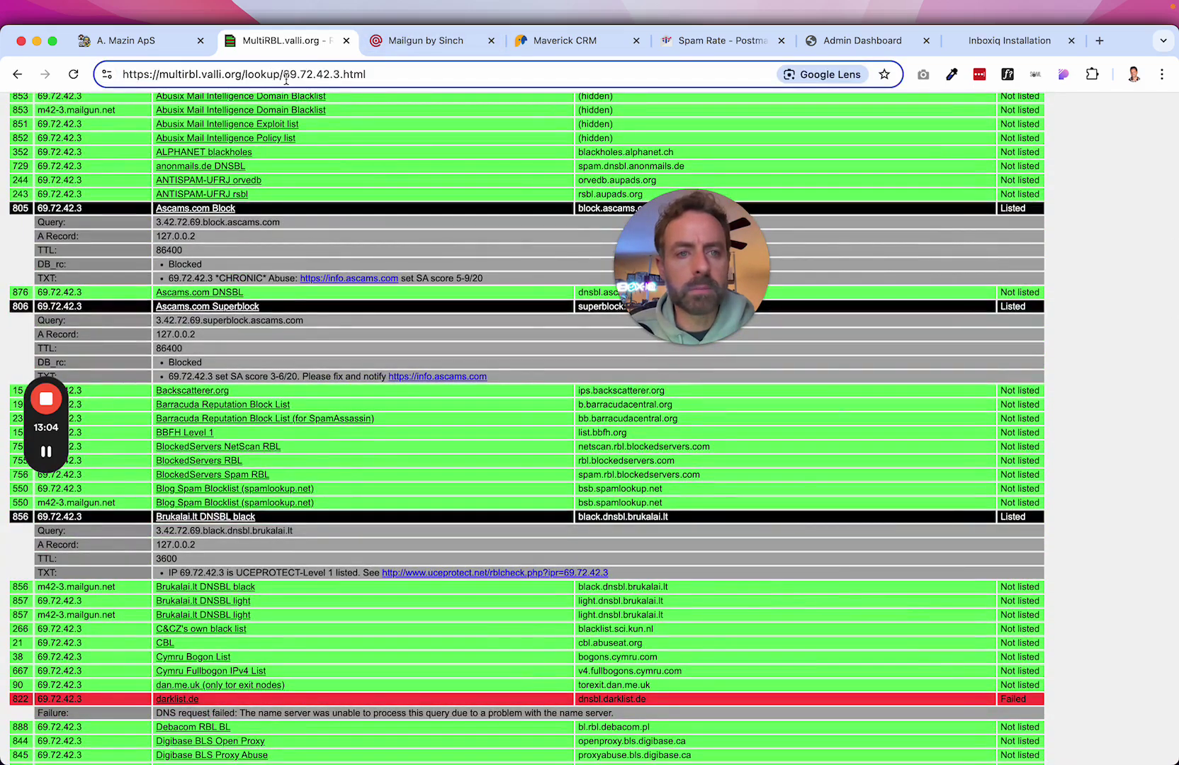
Replace the IP in the lookup address with 69.72.42.13 and load it.
{"action": "left_click_drag", "start_coordinate": [286, 79], "coordinate": [433, 78]}
{"action": "type", "text": "69.72.42.13"}
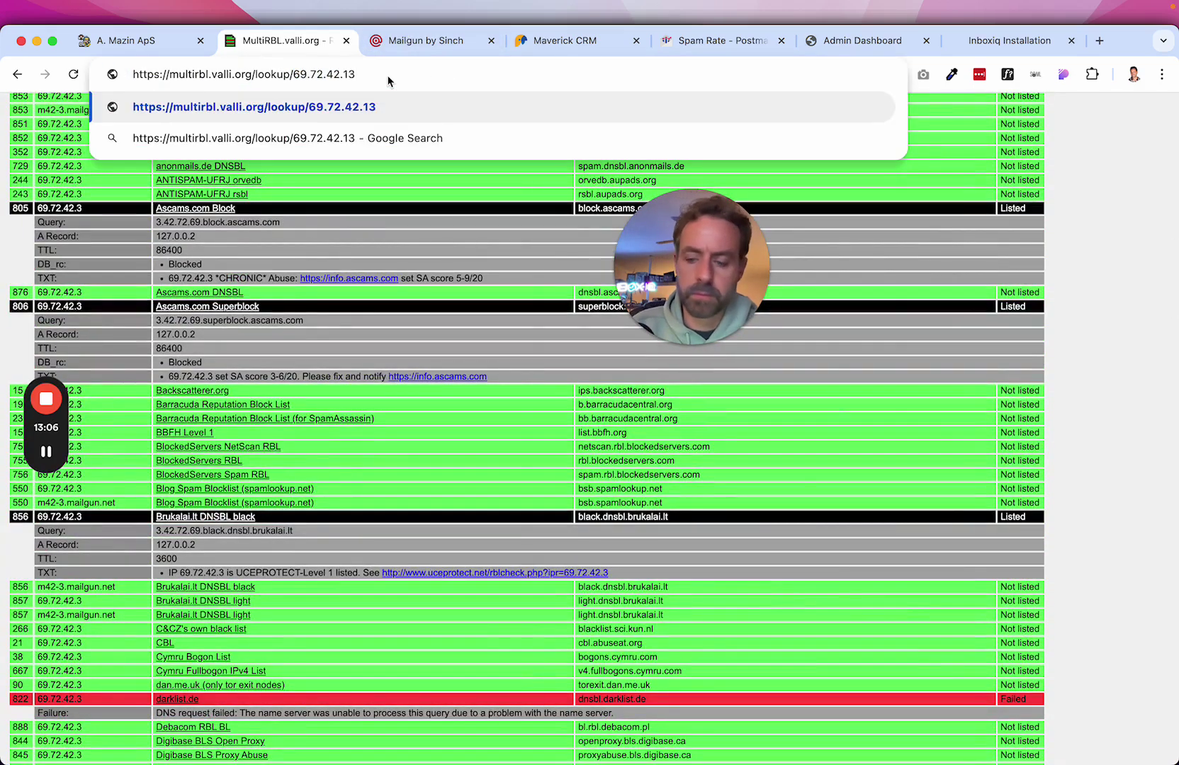
{"action": "key", "text": "Return"}
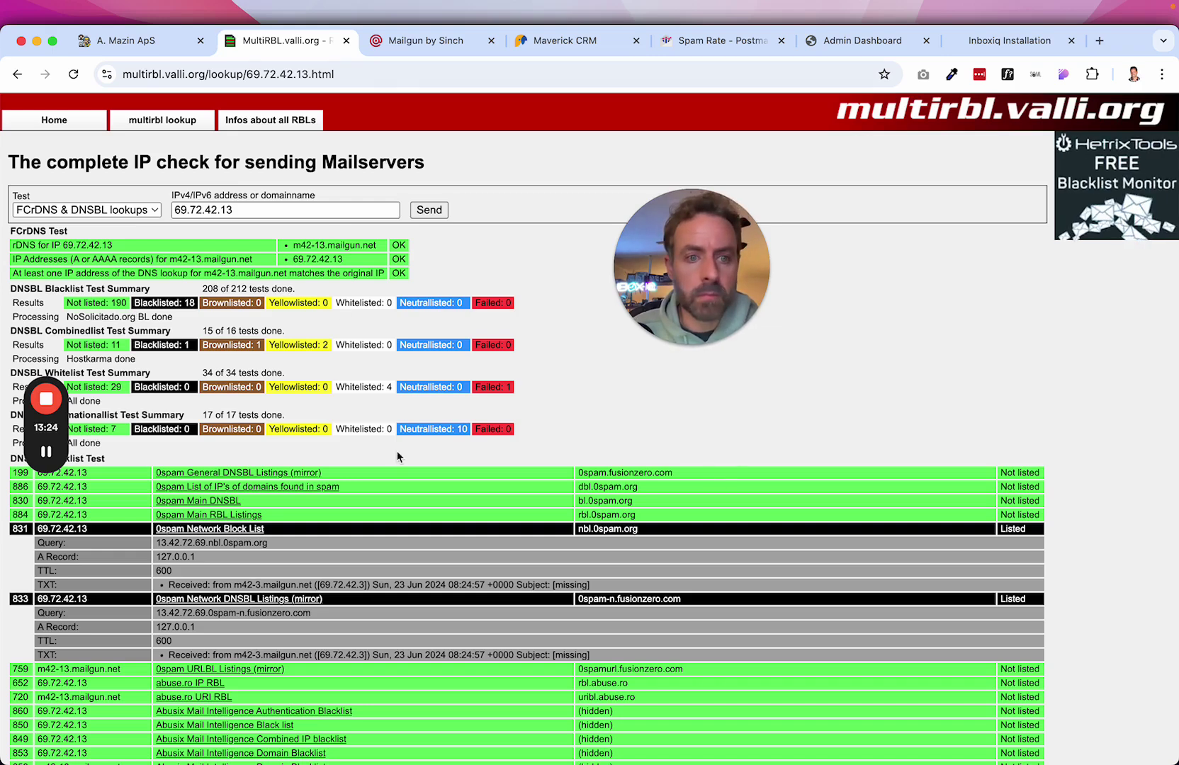
Scroll the 69.72.42.13 results: SpamCop, SenderScore, Polspam, JustSpam and UCEPROTECT Level 1/2 listings.
{"action": "scroll", "coordinate": [398, 458], "scroll_direction": "down", "scroll_amount": 20}
{"action": "scroll", "coordinate": [397, 457], "scroll_direction": "down", "scroll_amount": 10}
{"action": "scroll", "coordinate": [396, 457], "scroll_direction": "down", "scroll_amount": 15}
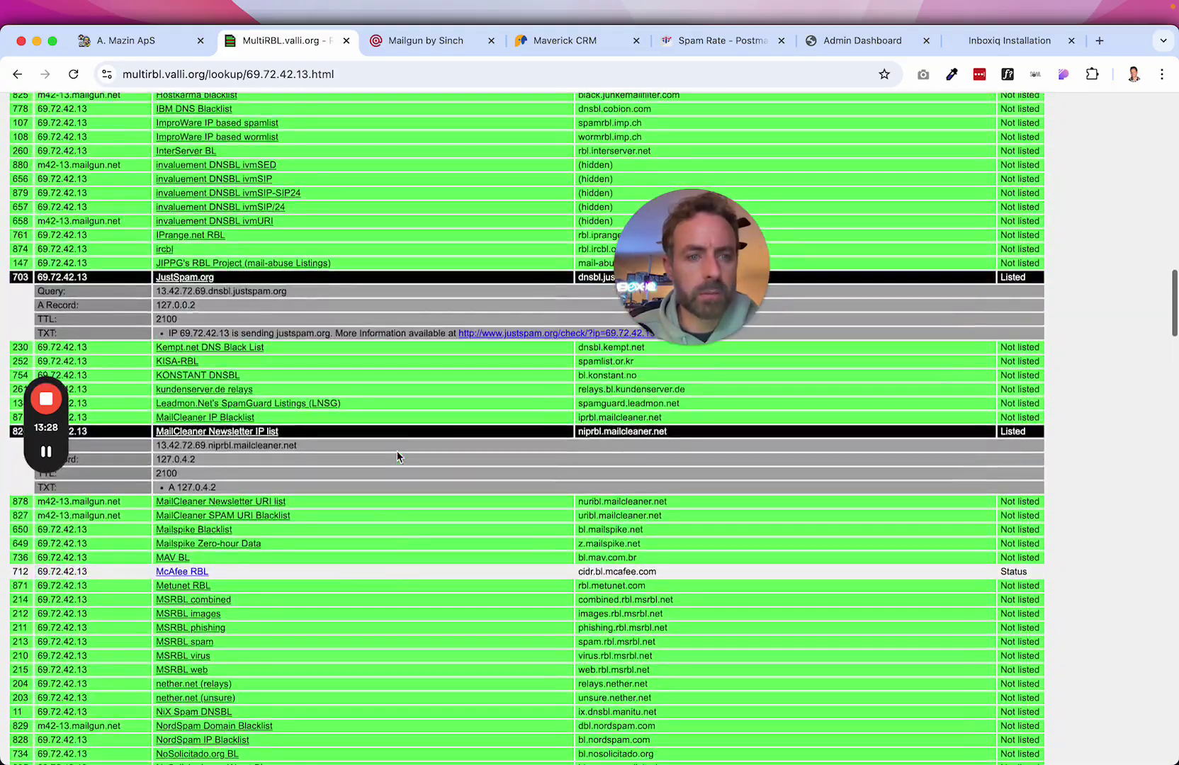
{"action": "scroll", "coordinate": [398, 453], "scroll_direction": "down", "scroll_amount": 10}
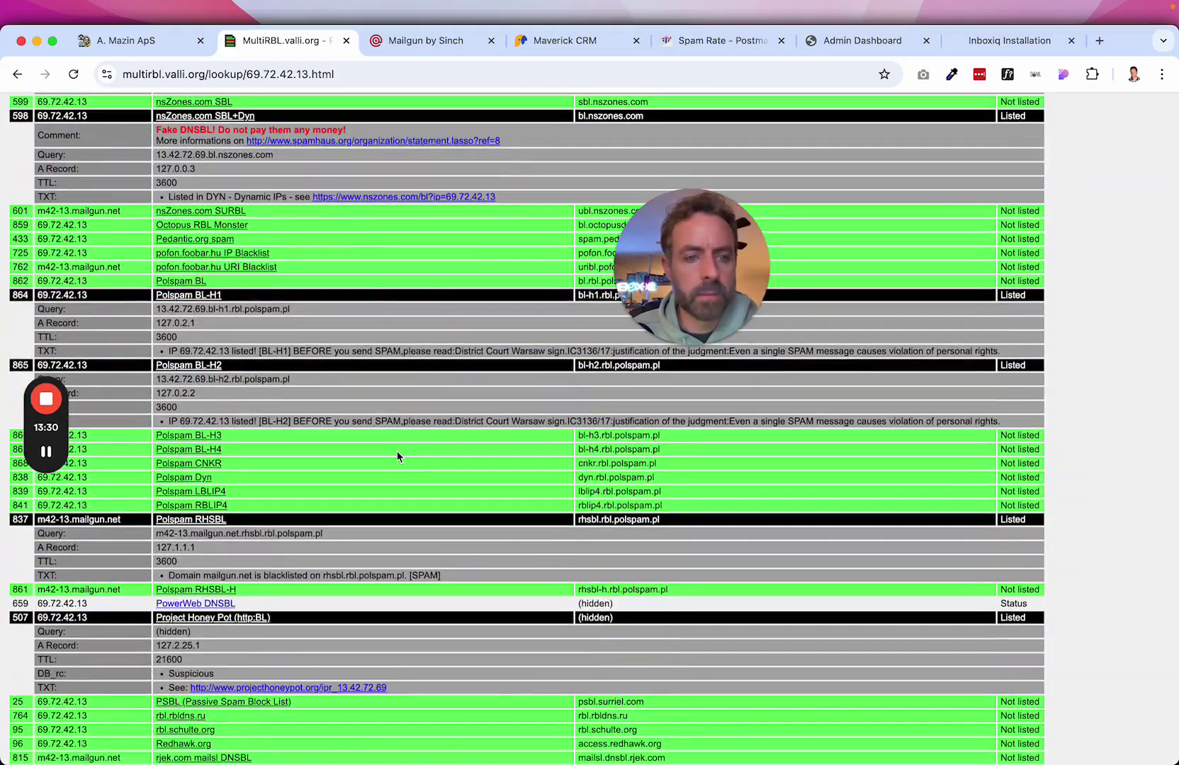
{"action": "scroll", "coordinate": [397, 456], "scroll_direction": "up", "scroll_amount": 1}
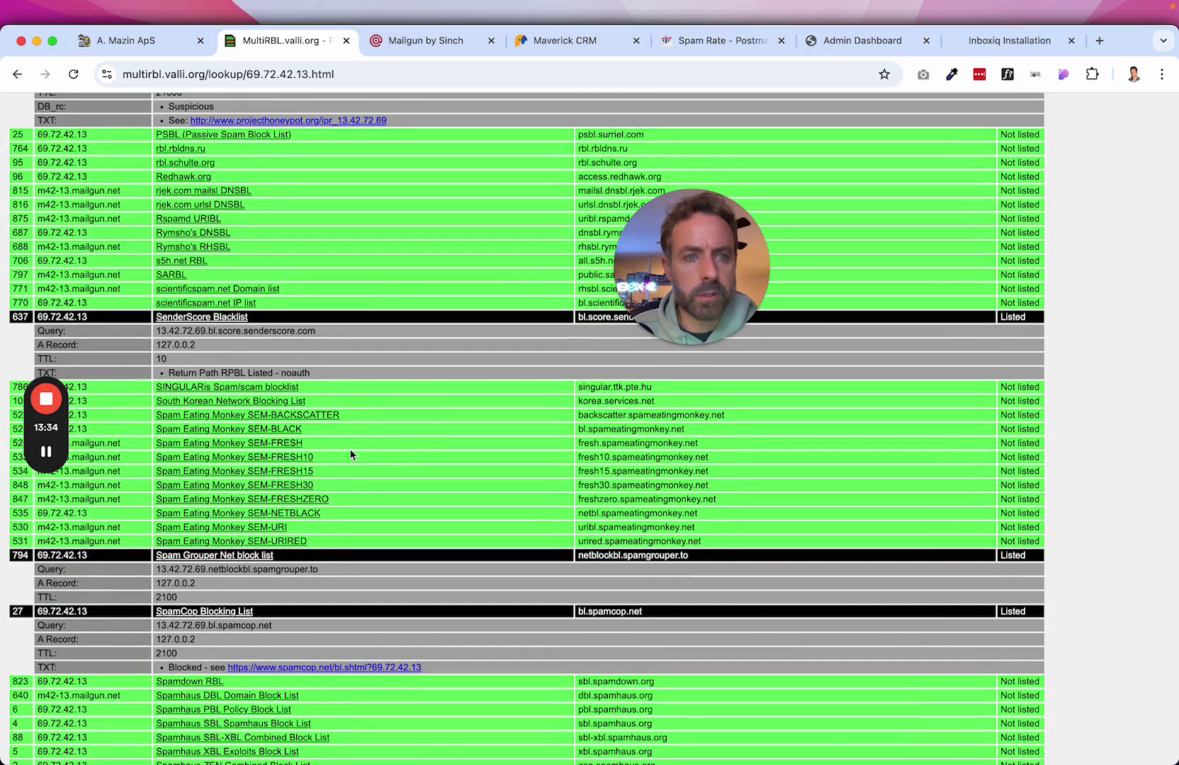
{"action": "scroll", "coordinate": [351, 455], "scroll_direction": "down", "scroll_amount": 3}
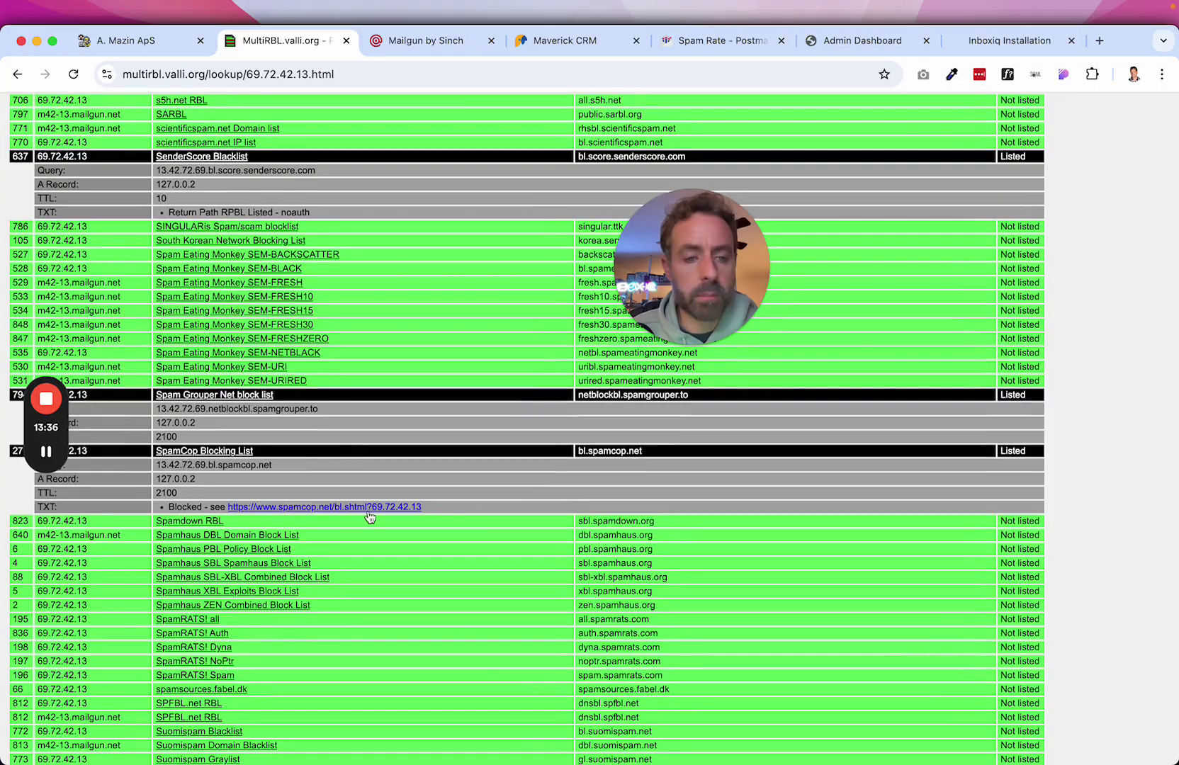
{"action": "scroll", "coordinate": [369, 518], "scroll_direction": "down", "scroll_amount": 8}
{"action": "scroll", "coordinate": [368, 517], "scroll_direction": "down", "scroll_amount": 15}
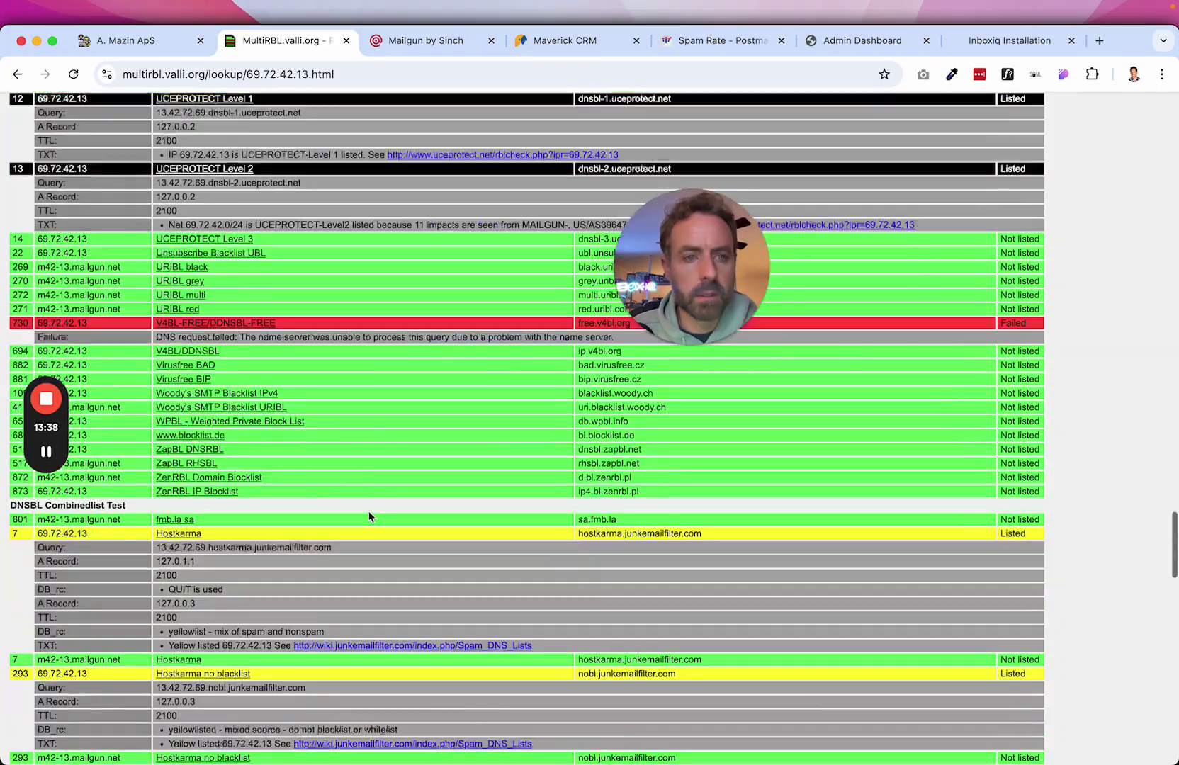
{"action": "scroll", "coordinate": [369, 517], "scroll_direction": "down", "scroll_amount": 15}
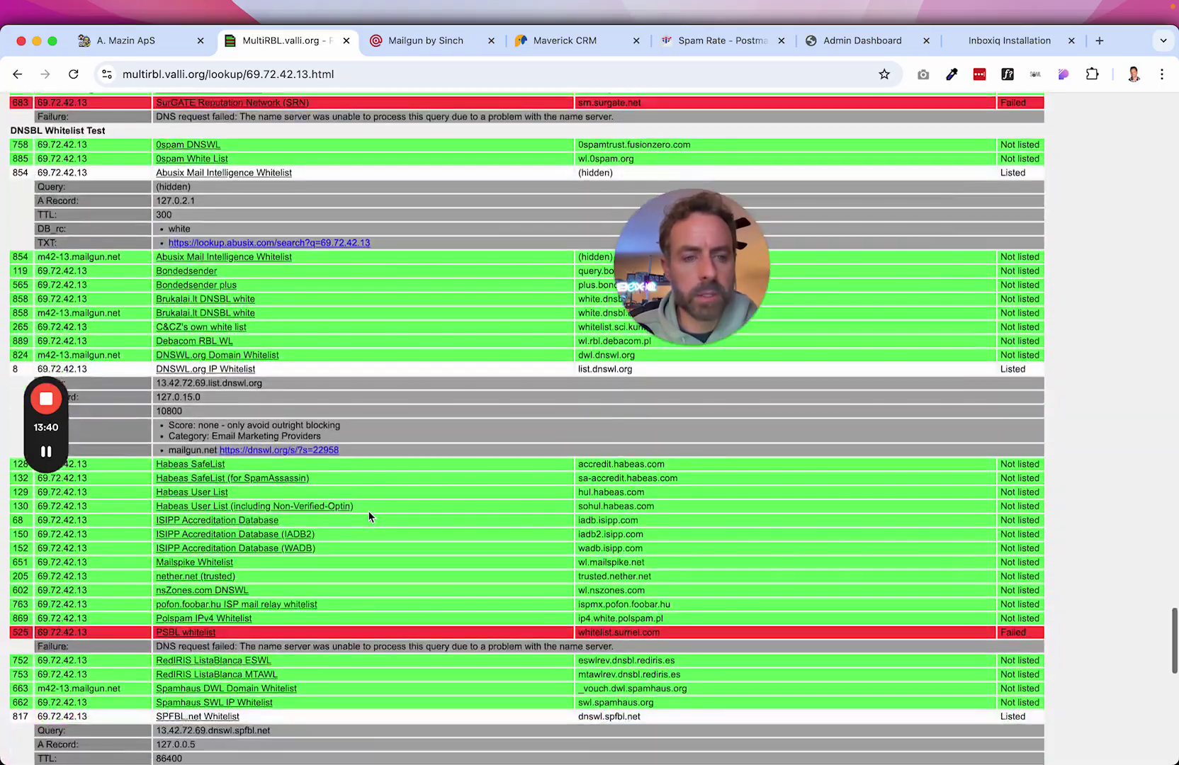
{"action": "scroll", "coordinate": [369, 518], "scroll_direction": "down", "scroll_amount": 1}
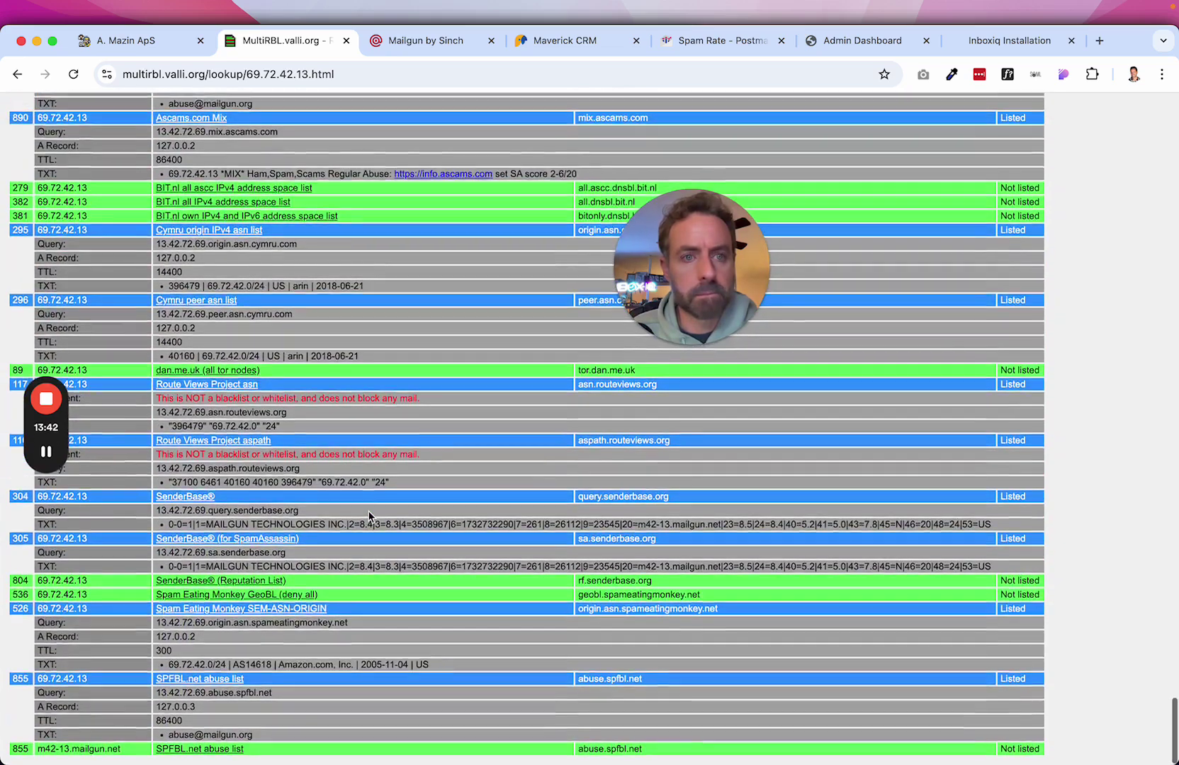
{"action": "left_click", "coordinate": [141, 48]}
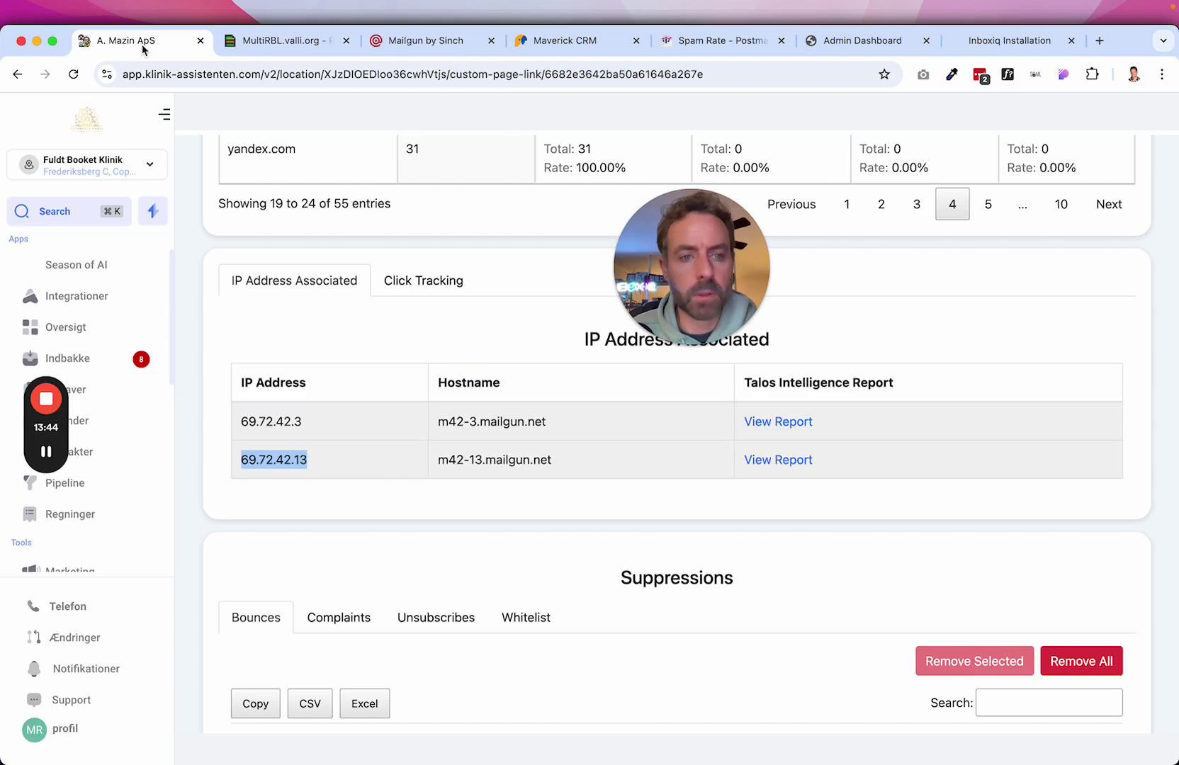
{"action": "left_click_drag", "start_coordinate": [329, 464], "coordinate": [230, 462]}
{"action": "left_click", "coordinate": [296, 505]}
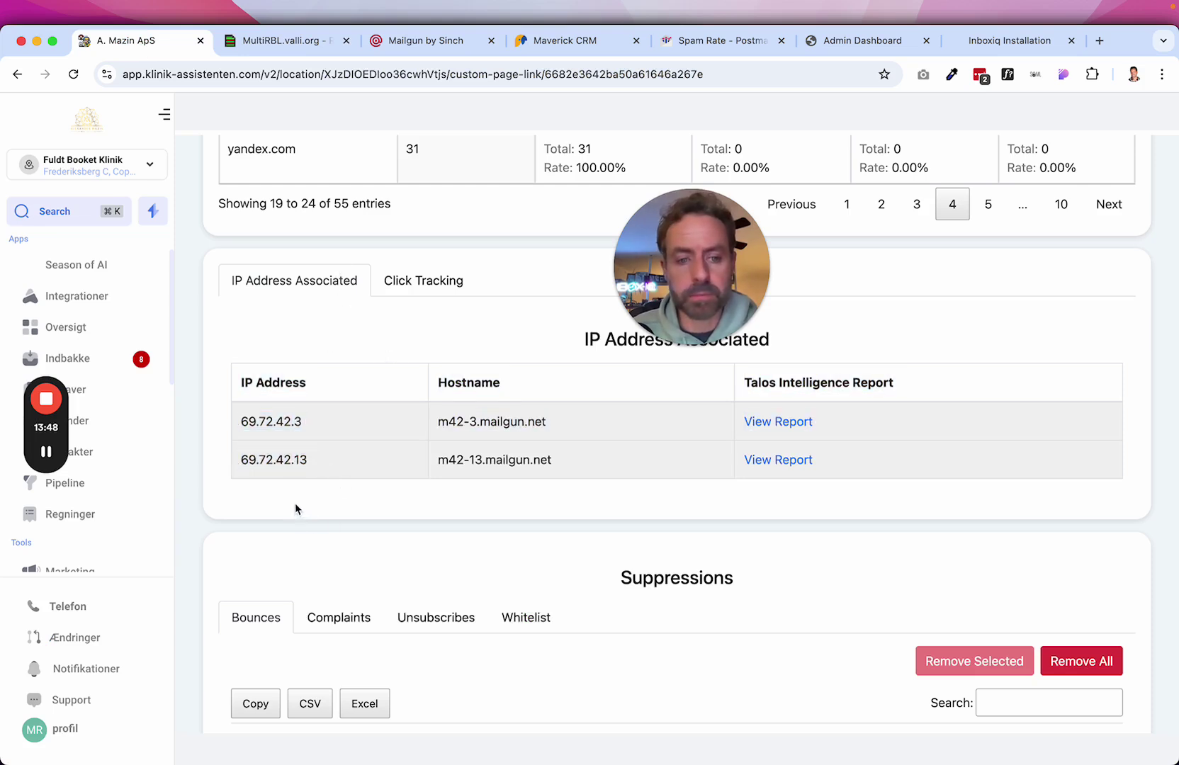
{"action": "scroll", "coordinate": [425, 531], "scroll_direction": "down", "scroll_amount": 6}
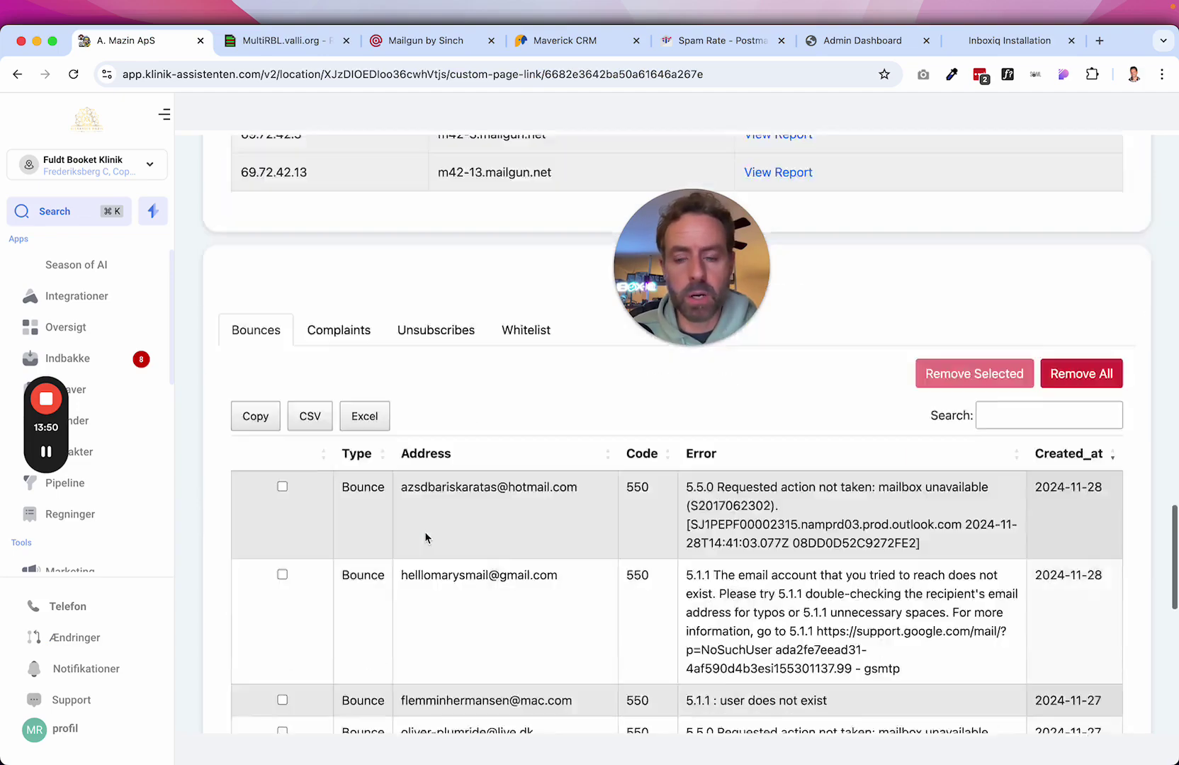
{"action": "scroll", "coordinate": [425, 532], "scroll_direction": "up", "scroll_amount": 10}
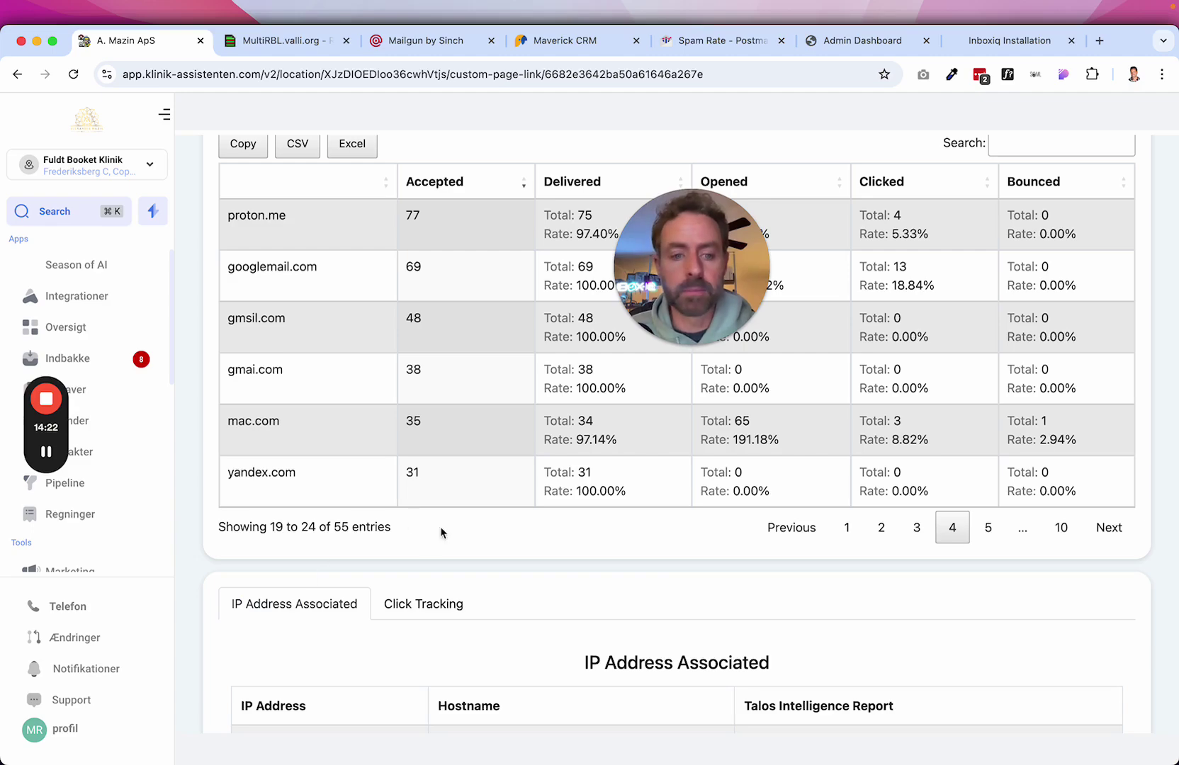
{"action": "scroll", "coordinate": [492, 455], "scroll_direction": "up", "scroll_amount": 6}
{"action": "scroll", "coordinate": [491, 455], "scroll_direction": "up", "scroll_amount": 2}
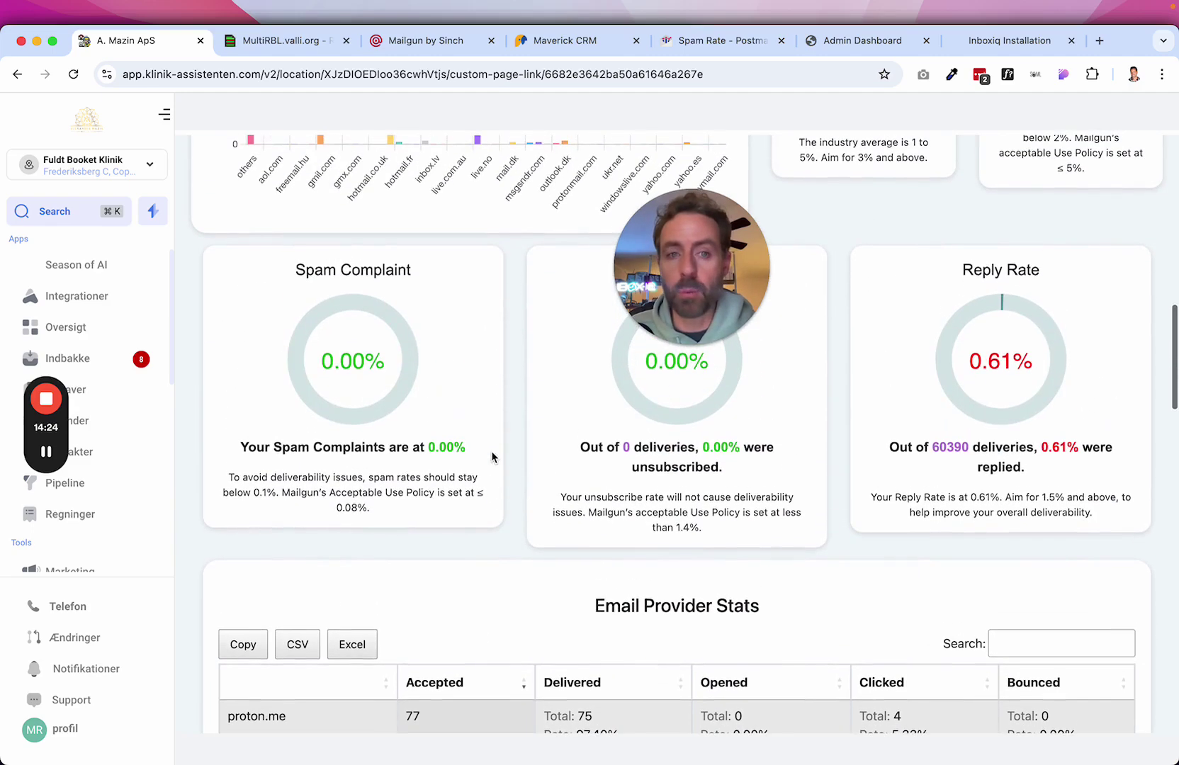
{"action": "scroll", "coordinate": [492, 455], "scroll_direction": "up", "scroll_amount": 10}
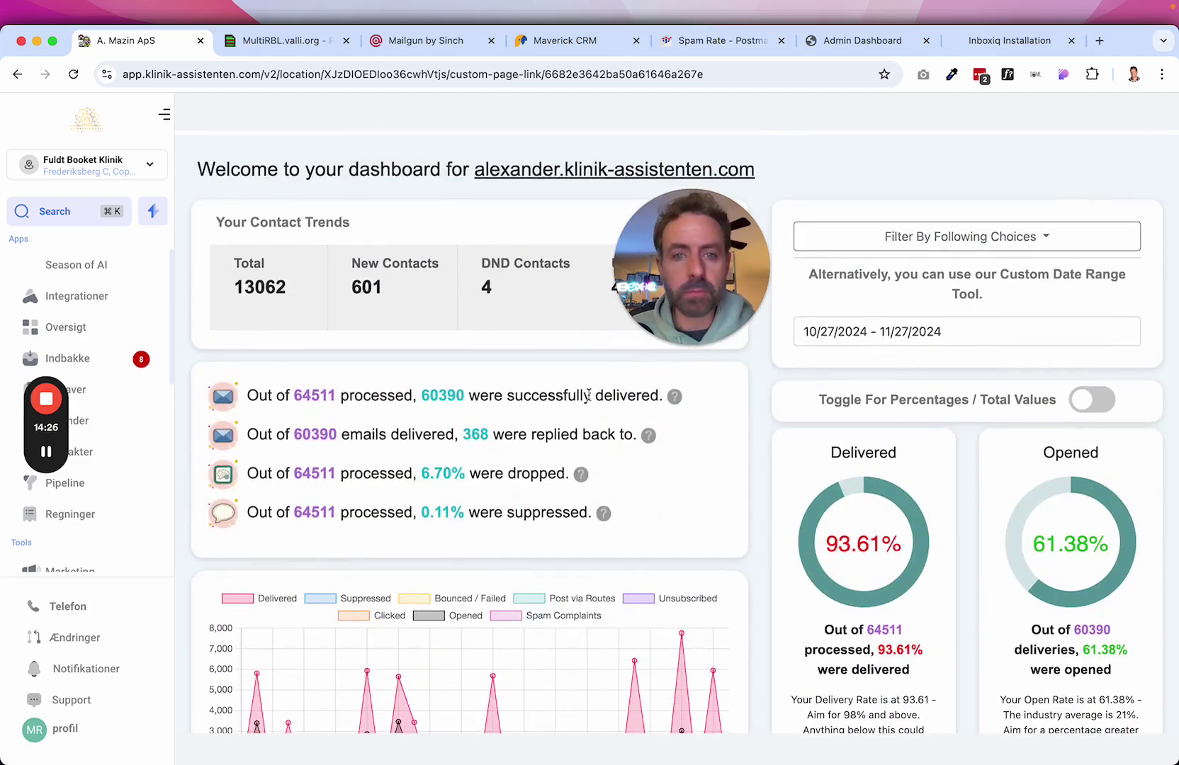
{"action": "left_click_drag", "start_coordinate": [708, 276], "coordinate": [1043, 192]}
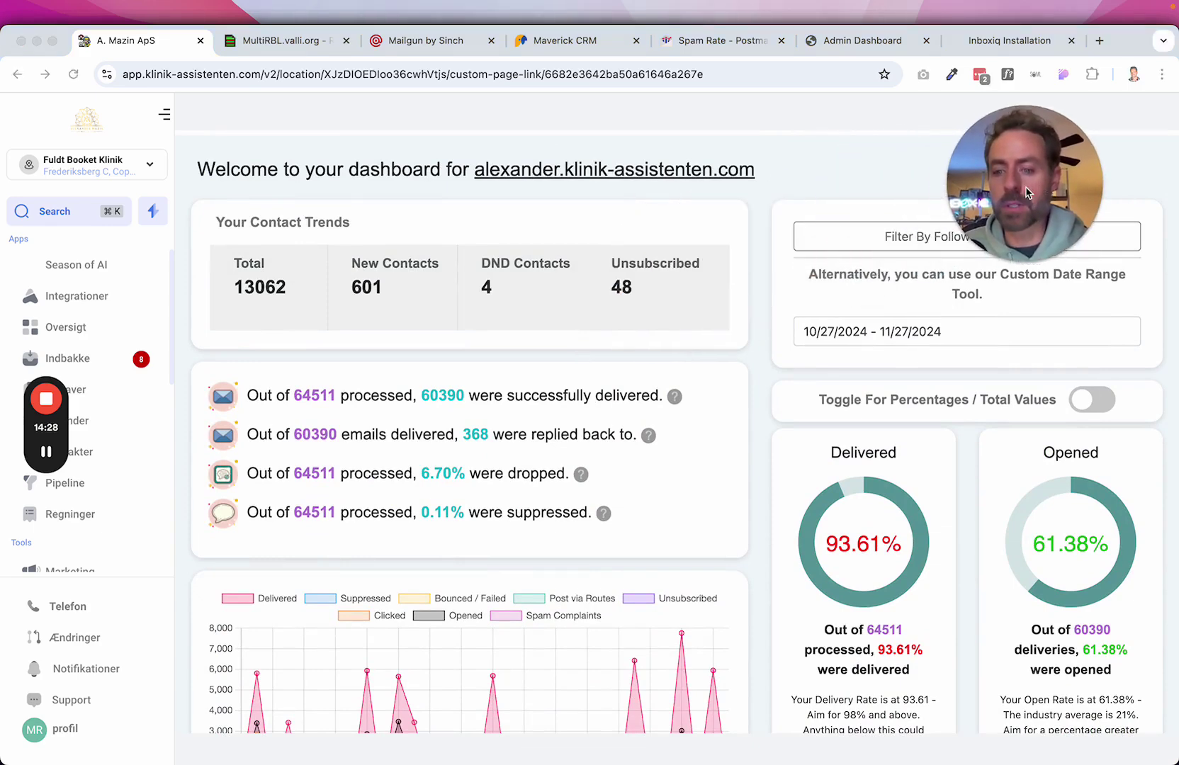
{"action": "scroll", "coordinate": [863, 457], "scroll_direction": "down", "scroll_amount": 3}
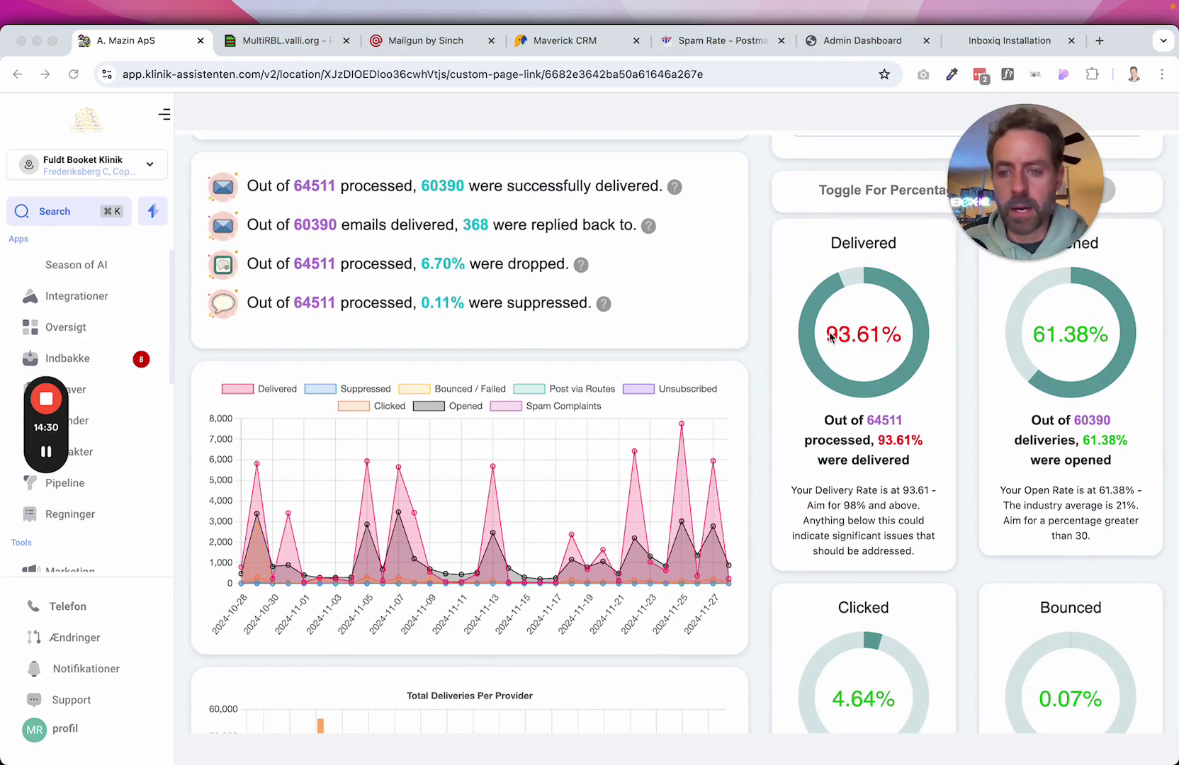
{"action": "left_click", "coordinate": [834, 339]}
{"action": "left_click_drag", "start_coordinate": [894, 336], "coordinate": [828, 336]}
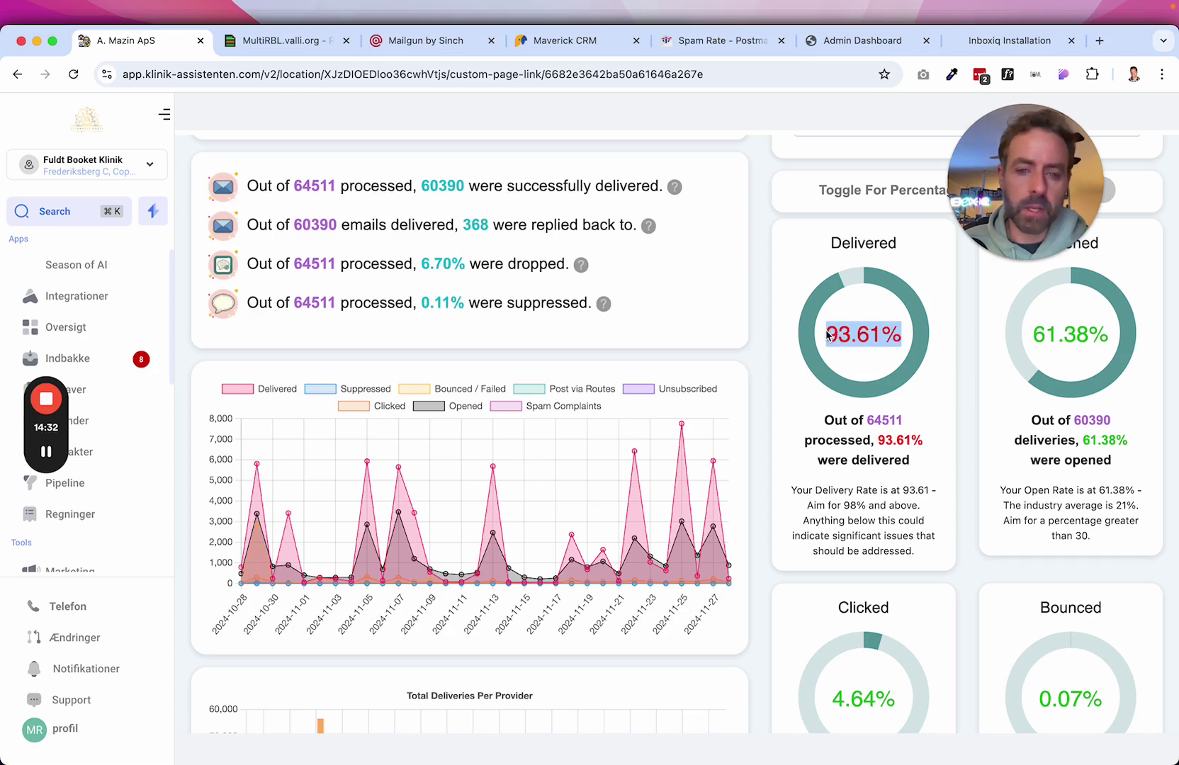
{"action": "left_click", "coordinate": [856, 372]}
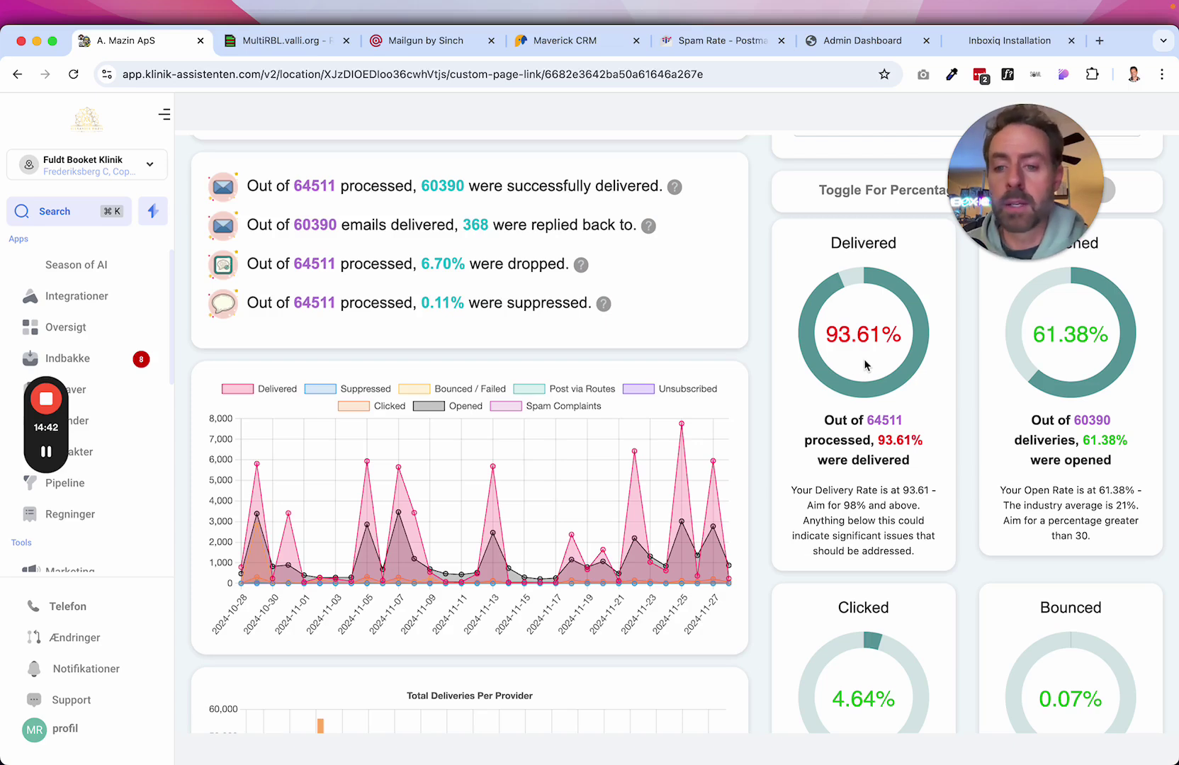
{"action": "left_click_drag", "start_coordinate": [828, 339], "coordinate": [896, 336]}
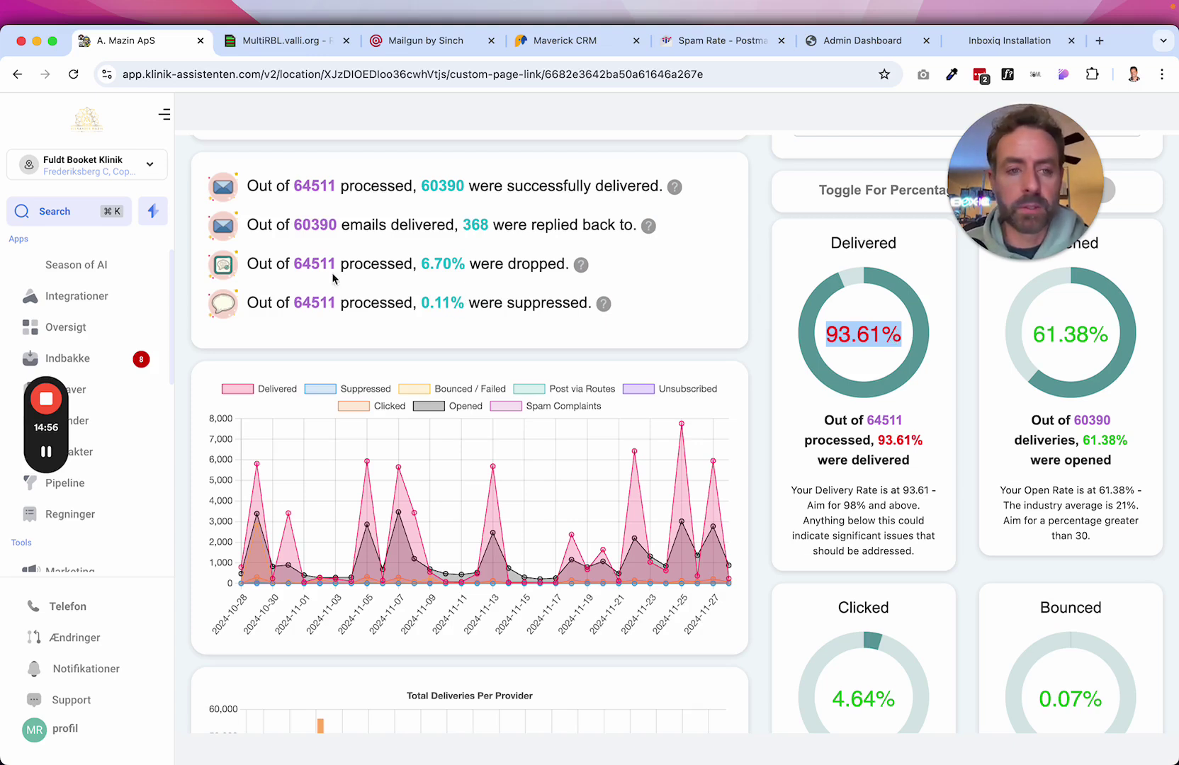
{"action": "scroll", "coordinate": [539, 528], "scroll_direction": "down", "scroll_amount": 7}
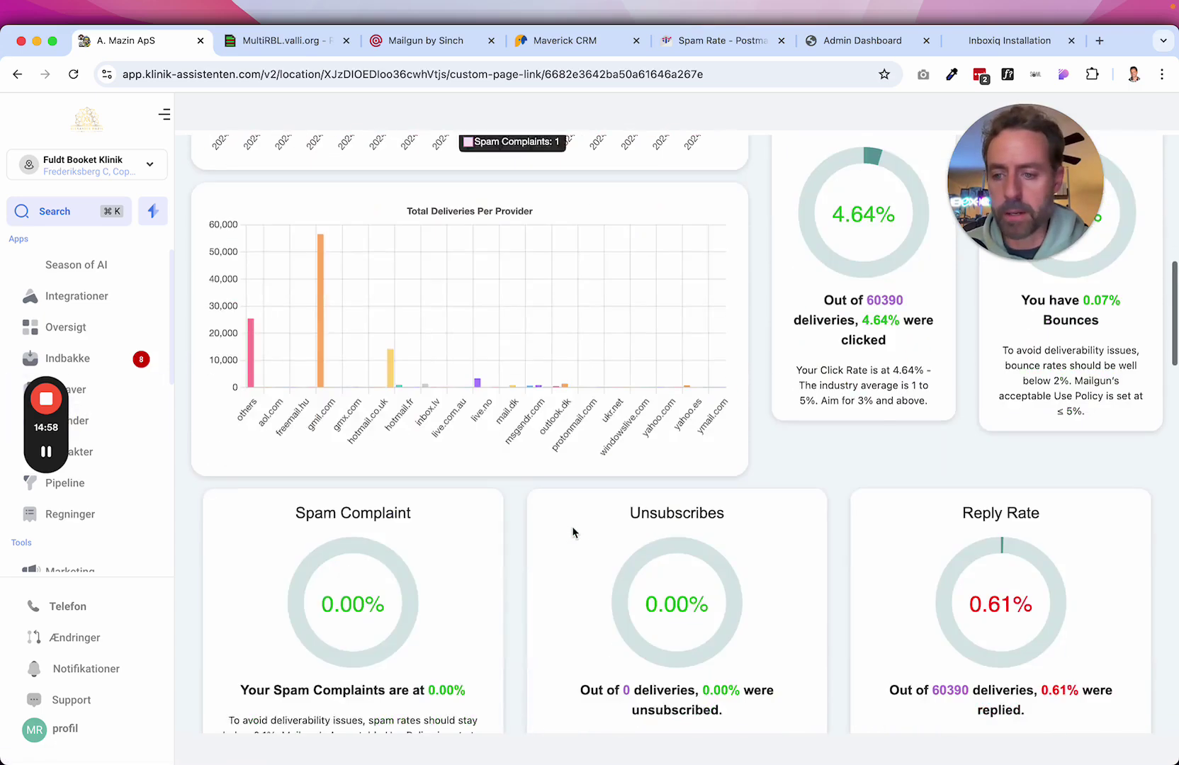
{"action": "scroll", "coordinate": [574, 532], "scroll_direction": "up", "scroll_amount": 3}
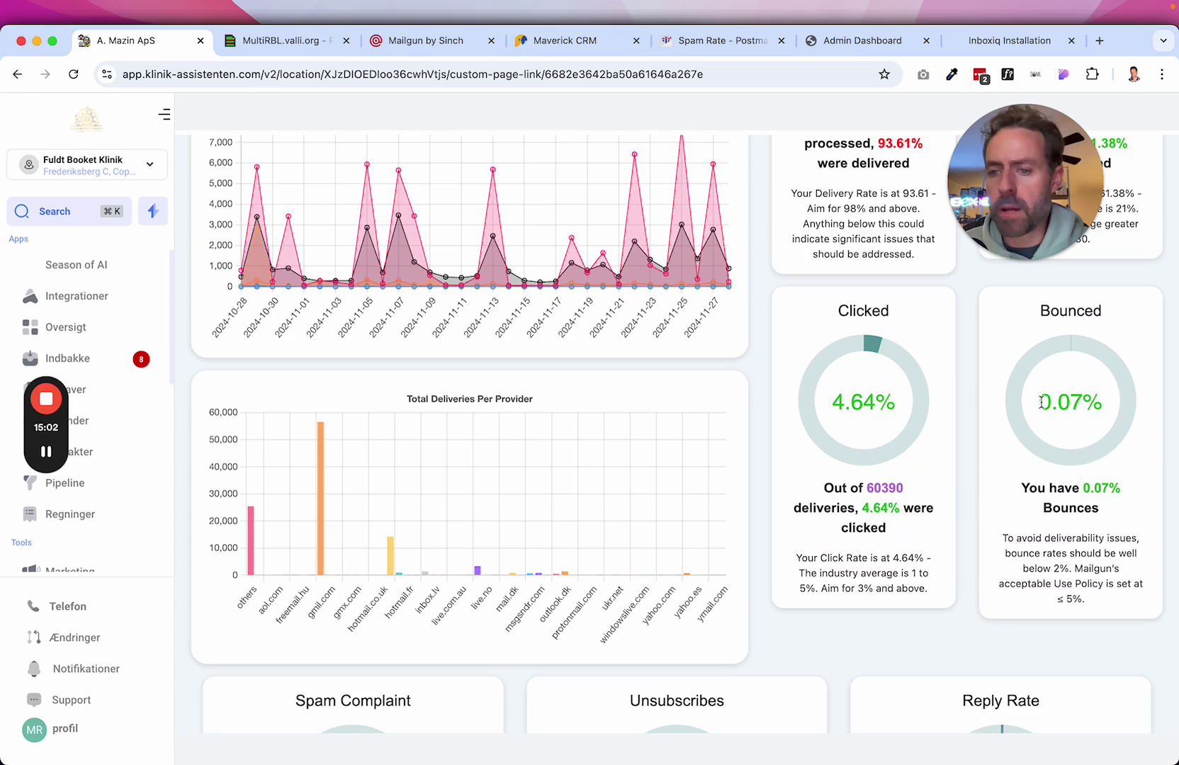
{"action": "scroll", "coordinate": [1104, 404], "scroll_direction": "up", "scroll_amount": 4}
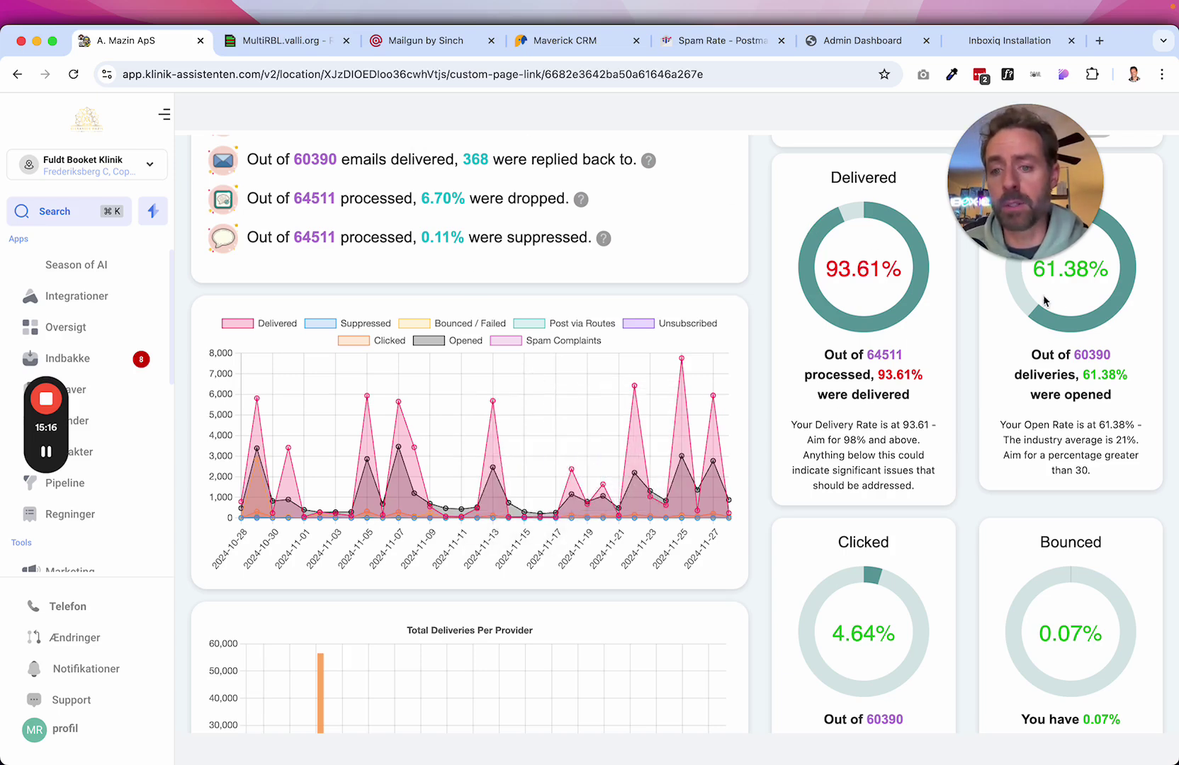
{"action": "left_click_drag", "start_coordinate": [827, 268], "coordinate": [901, 270]}
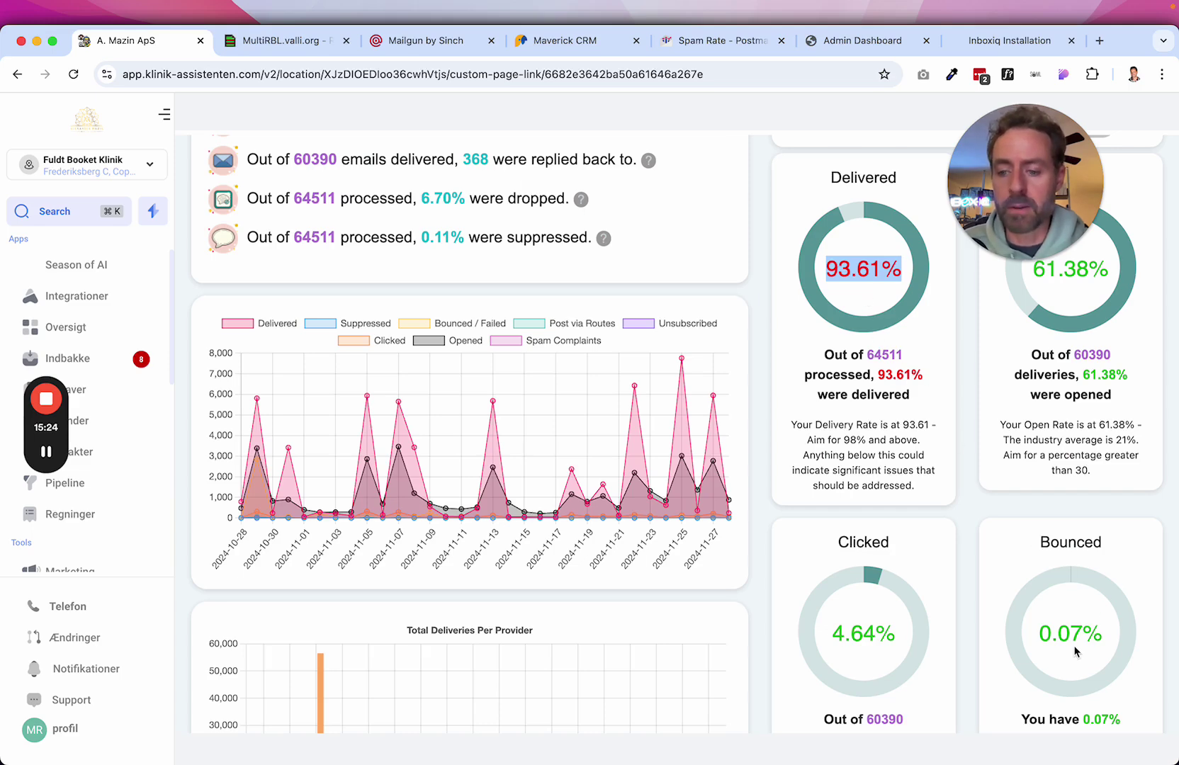
{"action": "scroll", "coordinate": [1075, 651], "scroll_direction": "down", "scroll_amount": 6}
{"action": "scroll", "coordinate": [1075, 652], "scroll_direction": "up", "scroll_amount": 4}
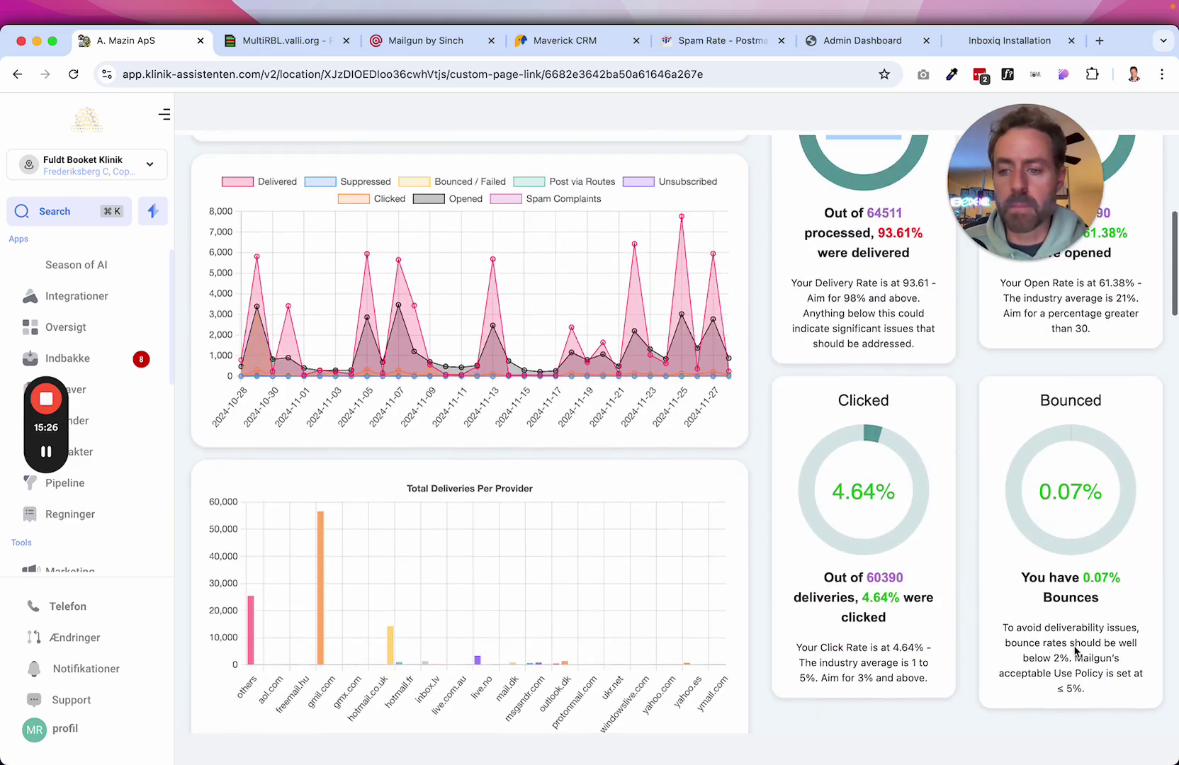
{"action": "scroll", "coordinate": [1054, 496], "scroll_direction": "up", "scroll_amount": 2}
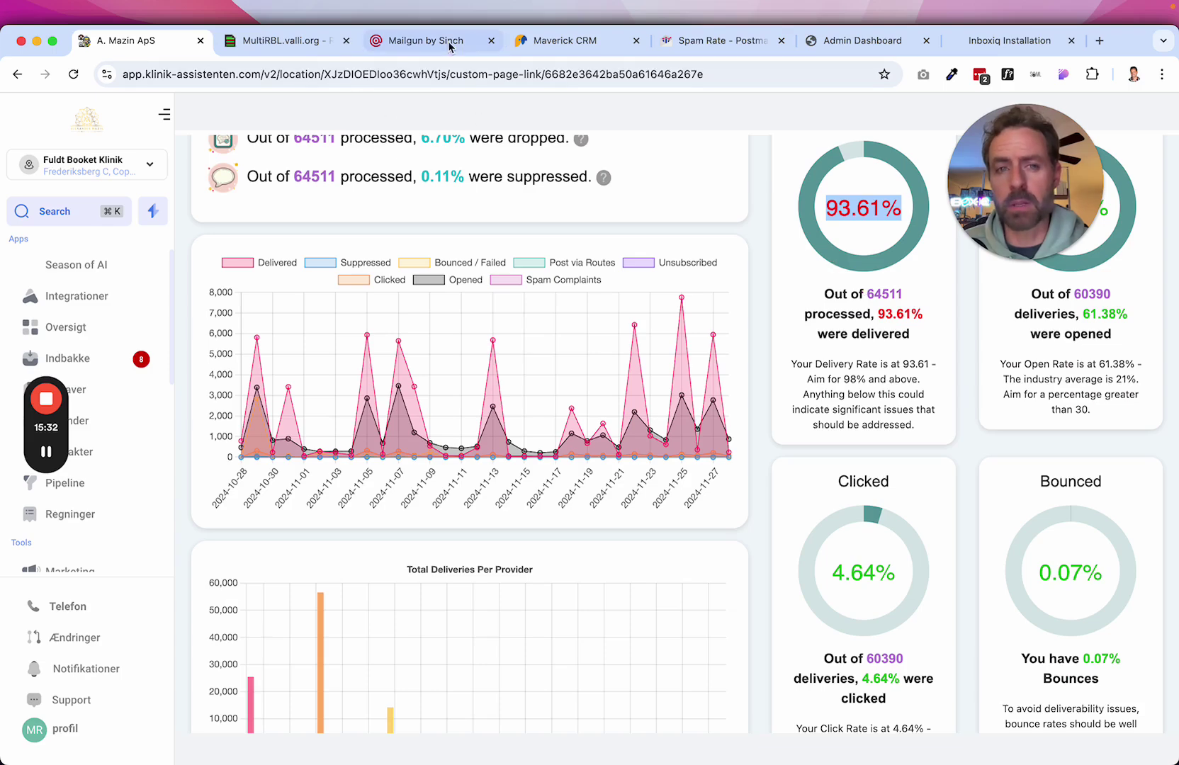
In Mailgun, search the sending domains for 'alexan' and open that domain's settings.
{"action": "left_click", "coordinate": [419, 43]}
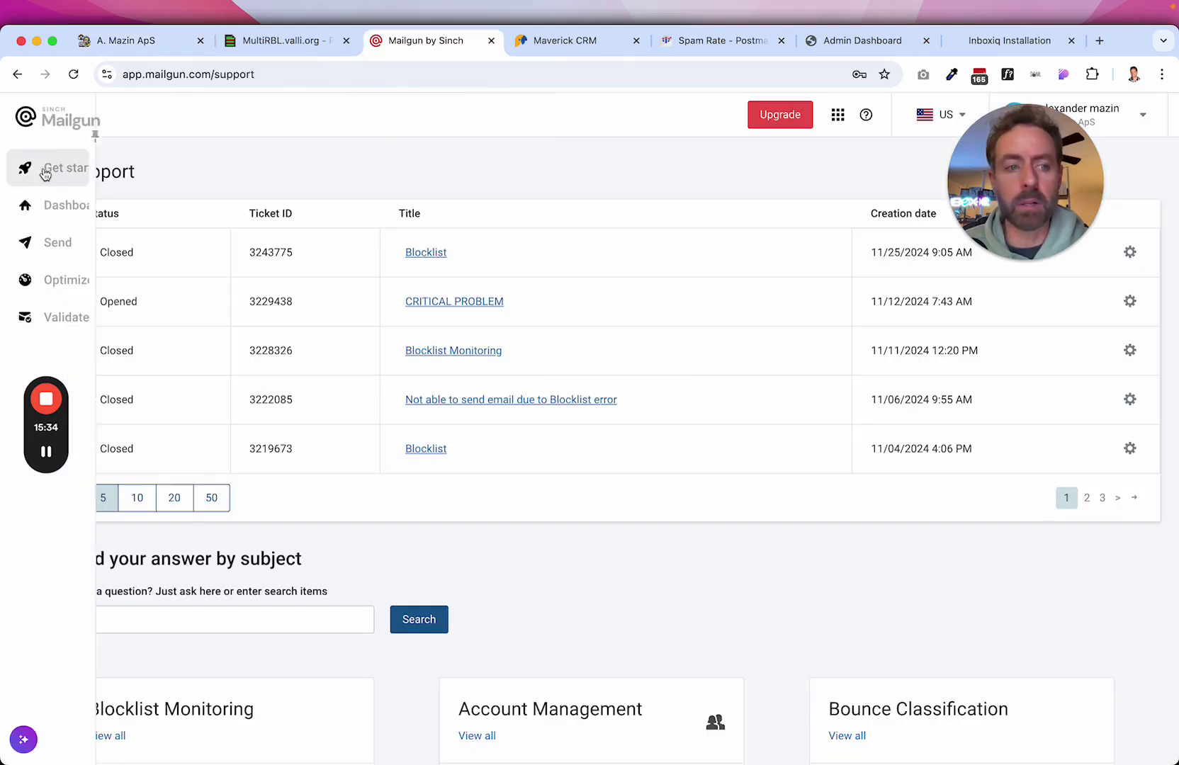
{"action": "left_click", "coordinate": [70, 245]}
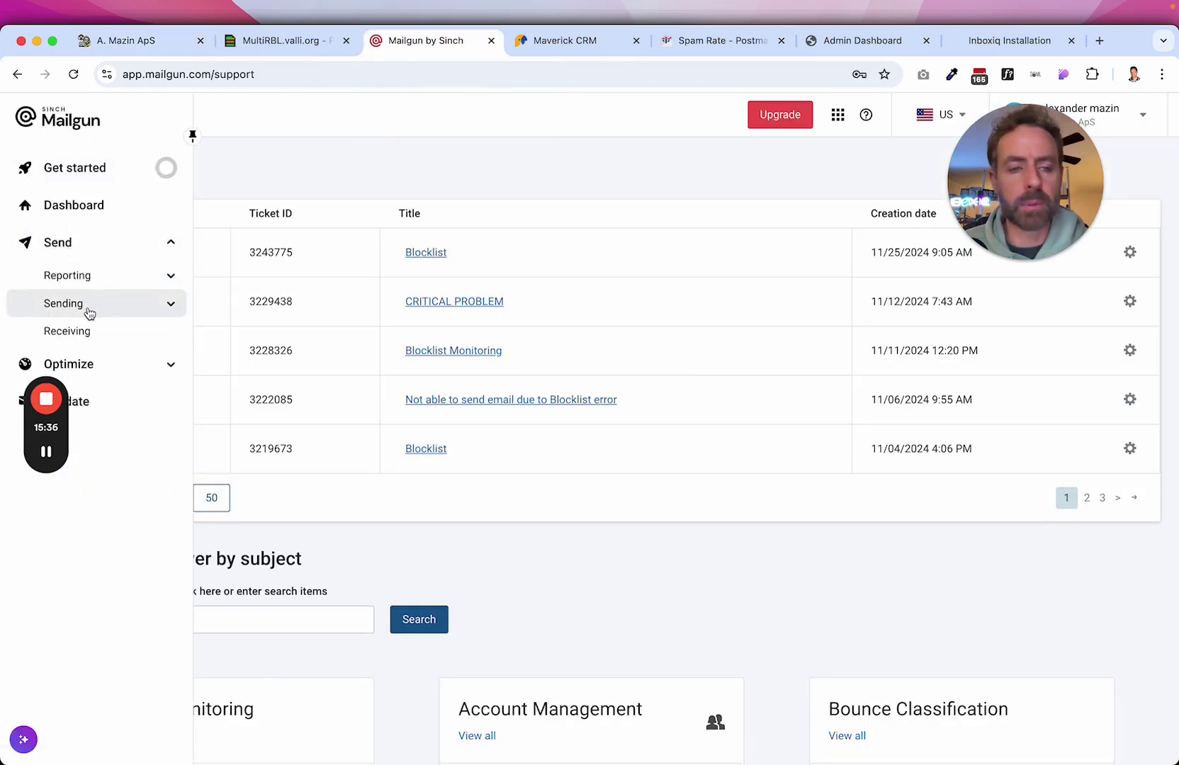
{"action": "left_click", "coordinate": [85, 303]}
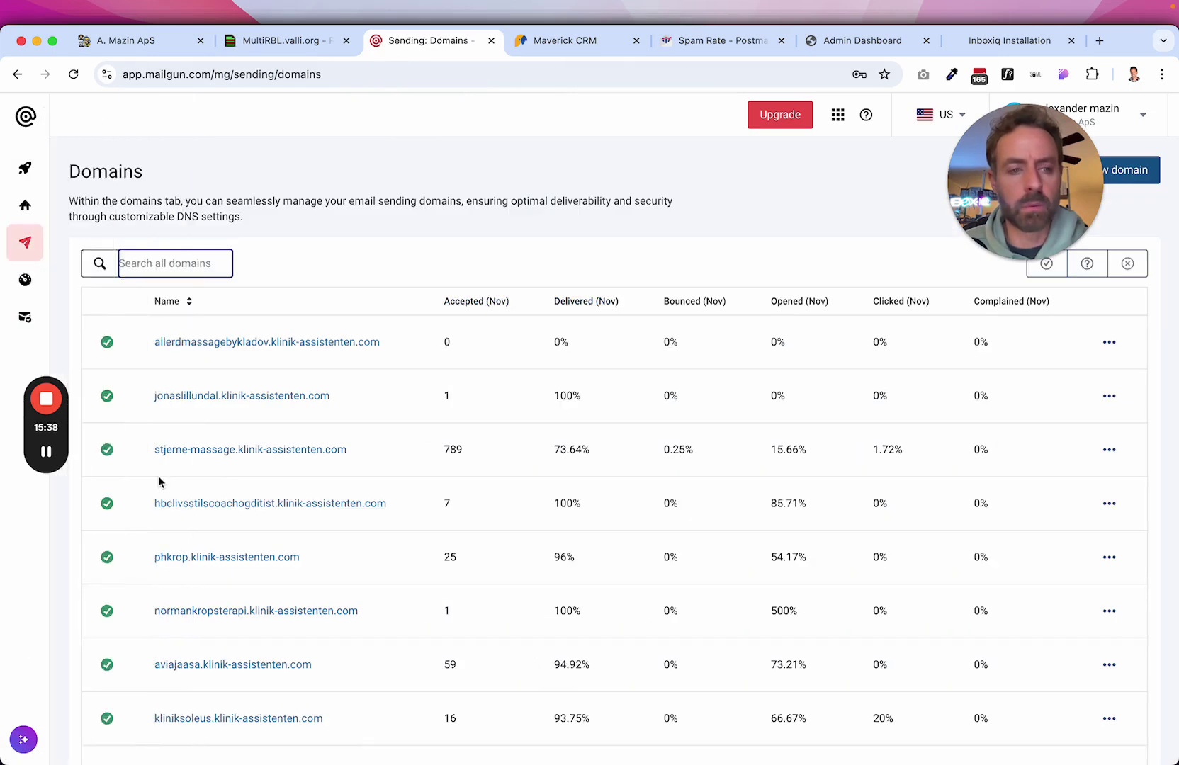
{"action": "type", "text": "ale"}
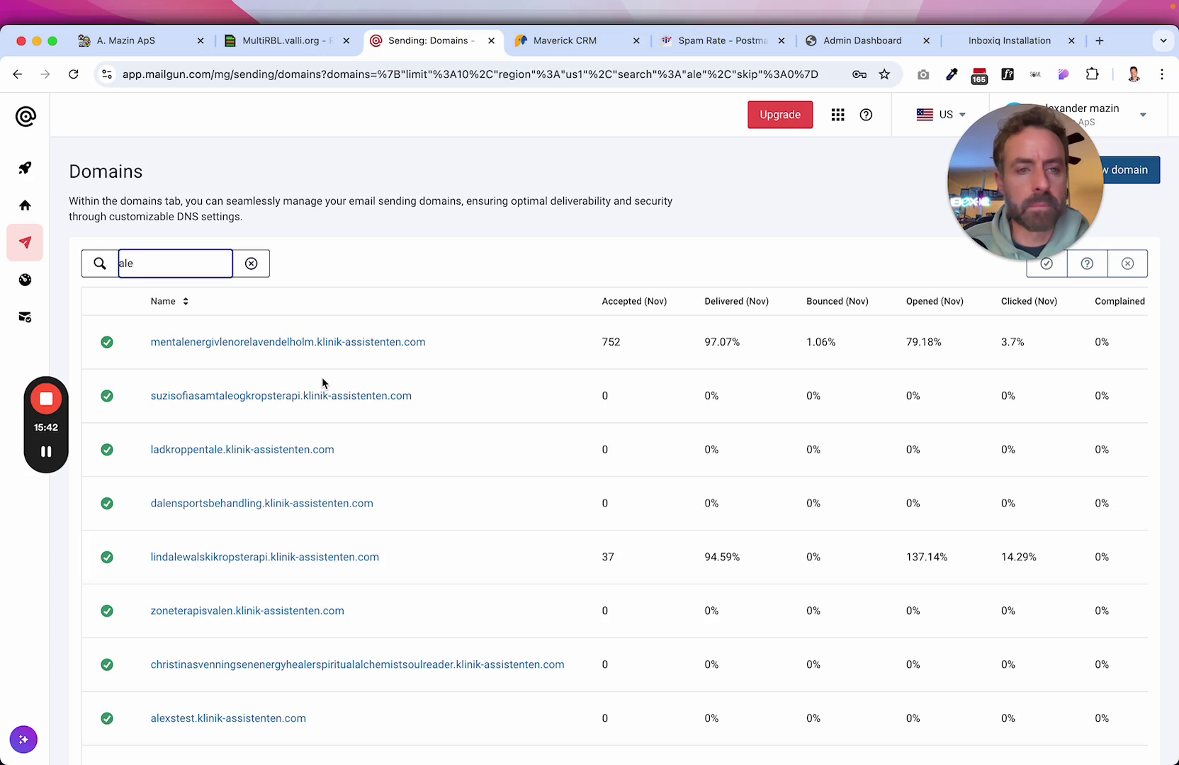
{"action": "type", "text": "xan"}
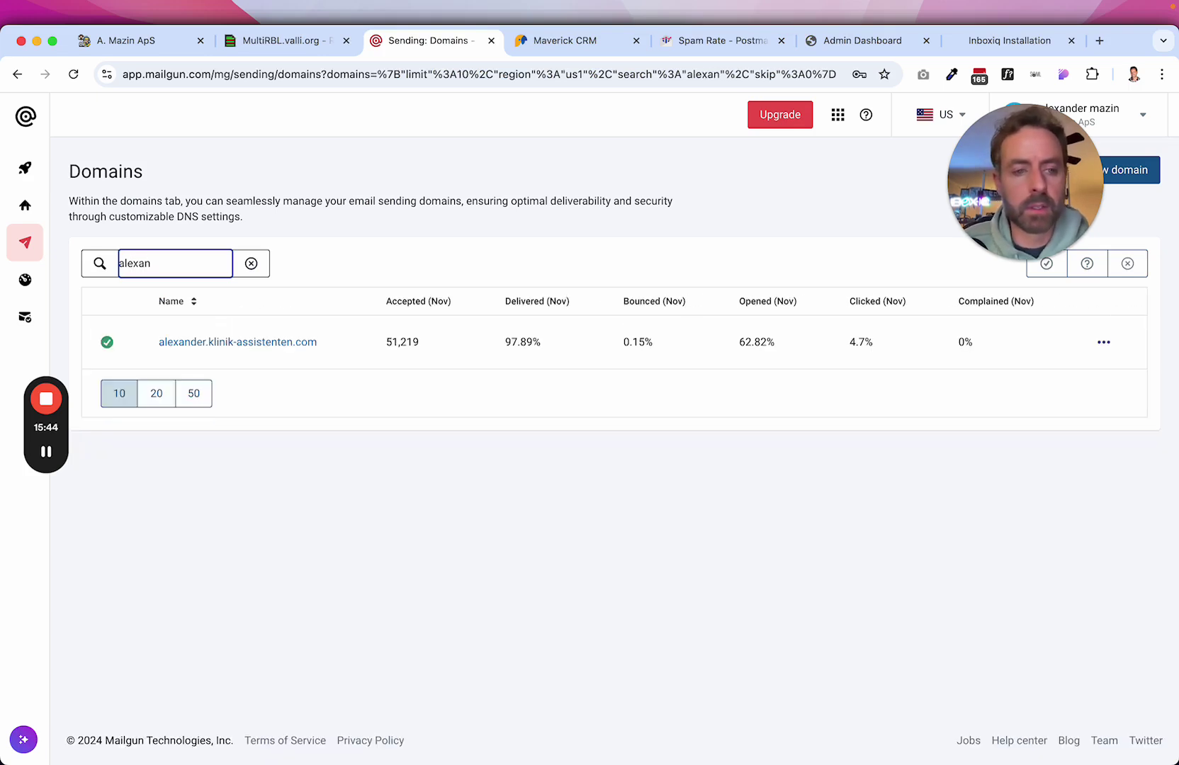
{"action": "left_click", "coordinate": [276, 346]}
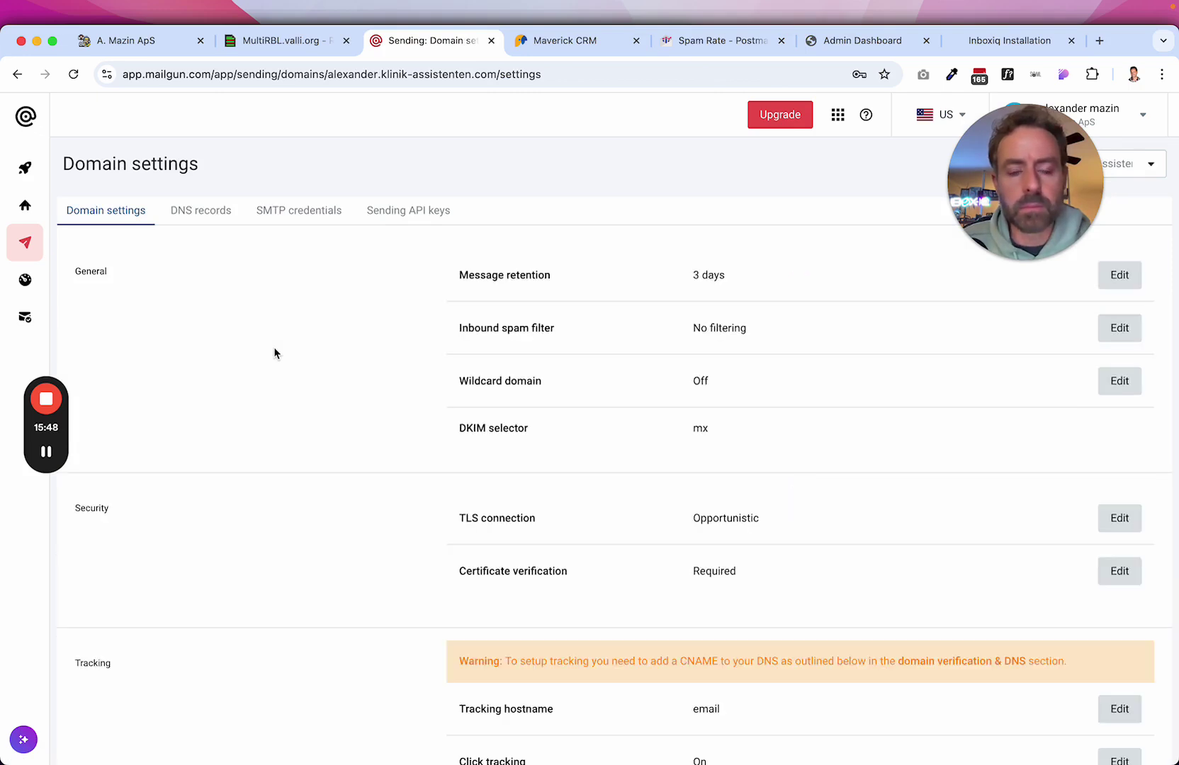
{"action": "scroll", "coordinate": [693, 509], "scroll_direction": "down", "scroll_amount": 6}
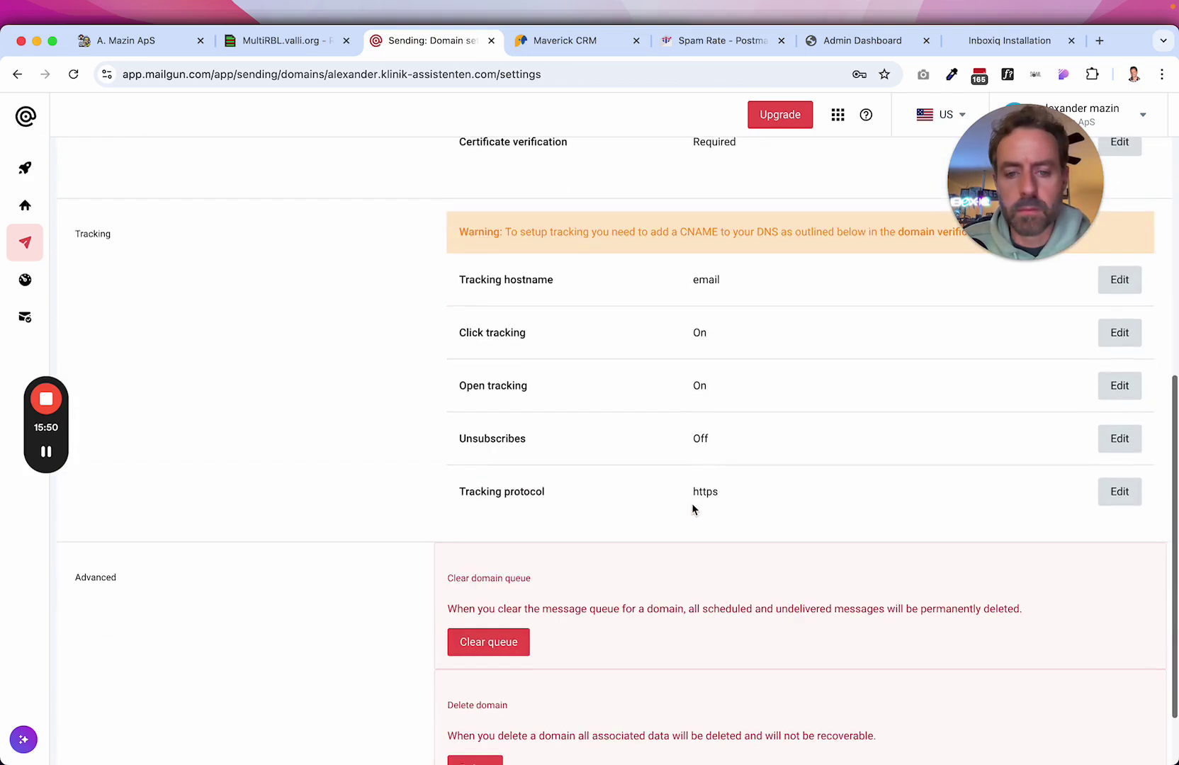
{"action": "scroll", "coordinate": [692, 510], "scroll_direction": "down", "scroll_amount": 2}
{"action": "scroll", "coordinate": [692, 510], "scroll_direction": "up", "scroll_amount": 8}
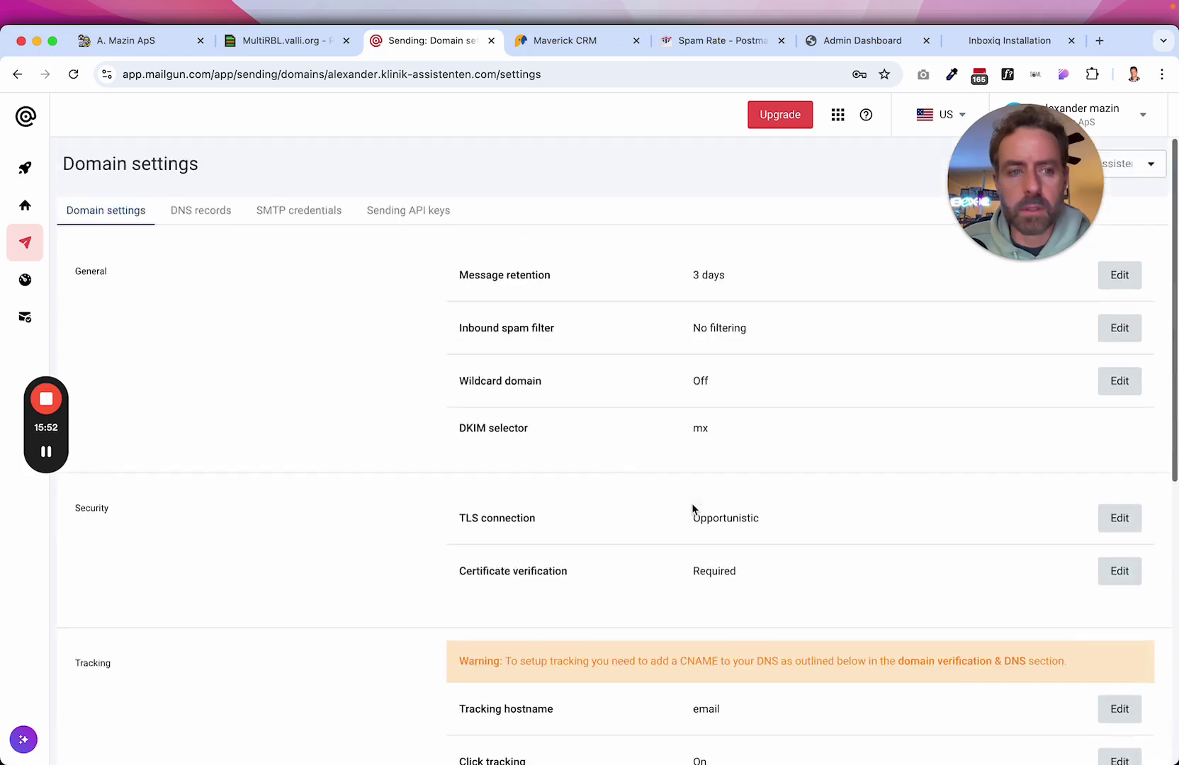
Check the domain's Complaints, Unsubscribes and Bounces suppression lists, then return to InboxIQ.
{"action": "mouse_move", "coordinate": [74, 306]}
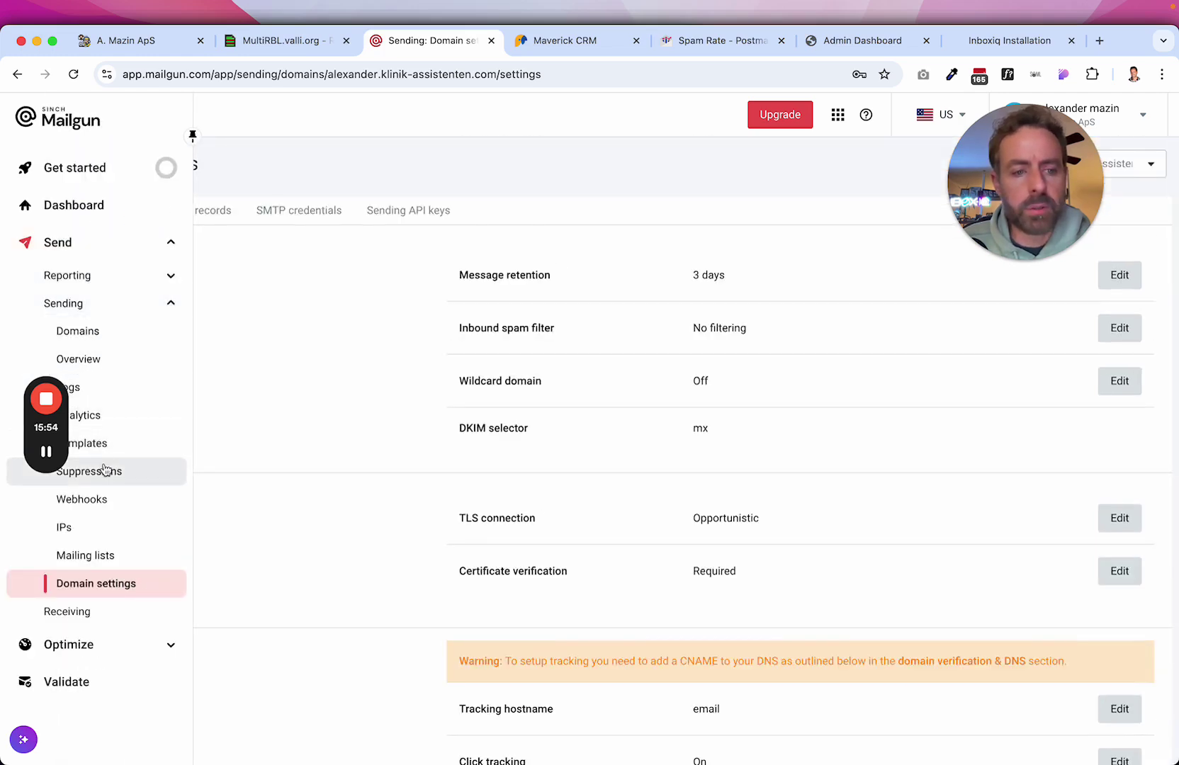
{"action": "left_click", "coordinate": [105, 471]}
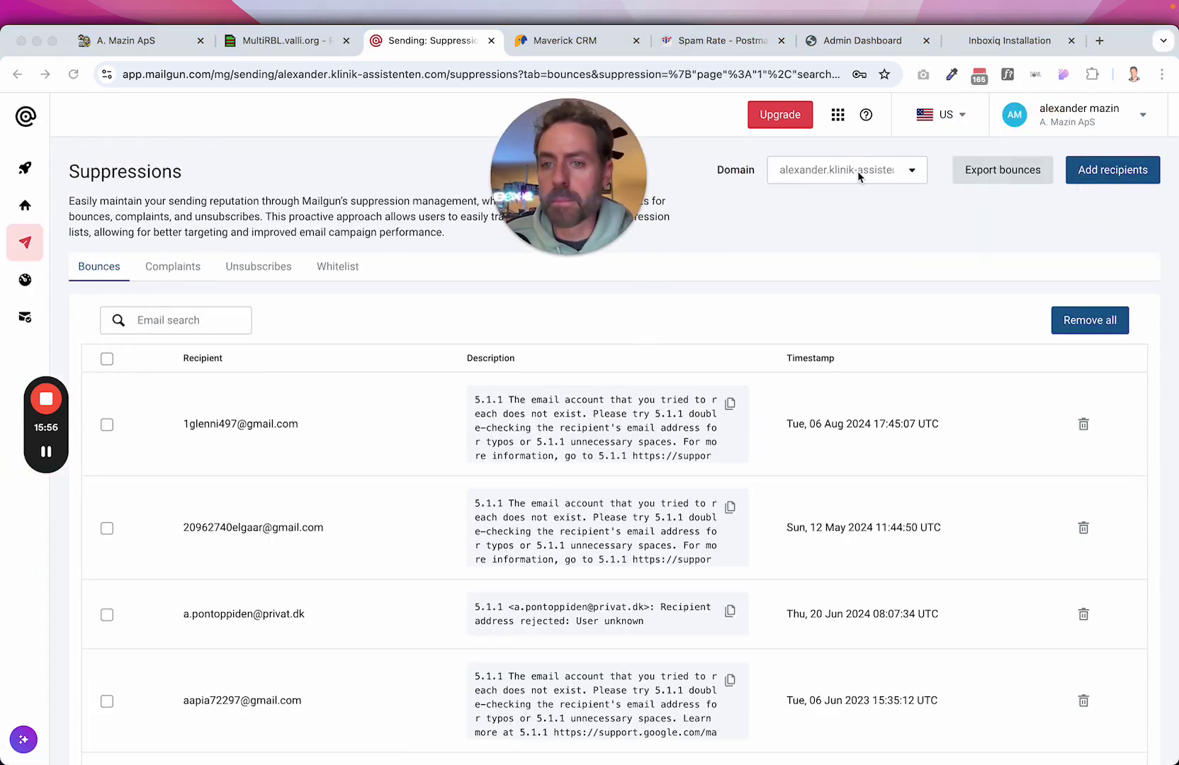
{"action": "left_click", "coordinate": [857, 172]}
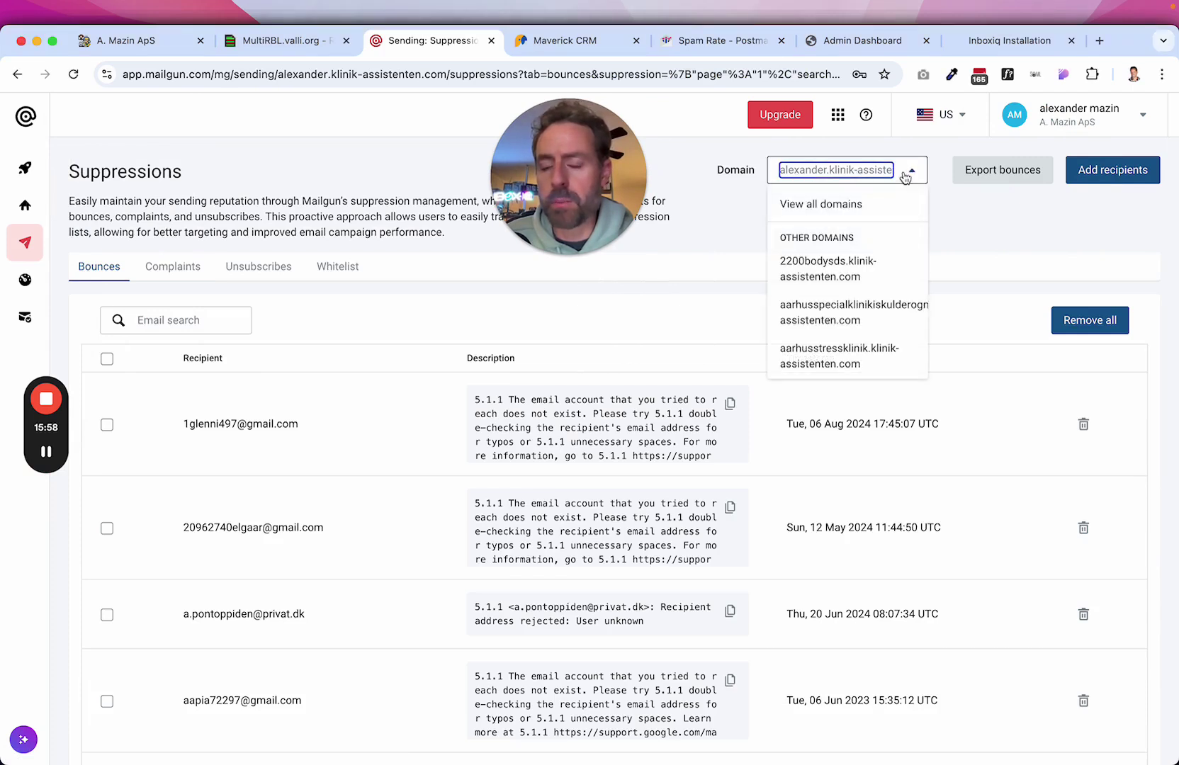
{"action": "left_click", "coordinate": [1005, 229]}
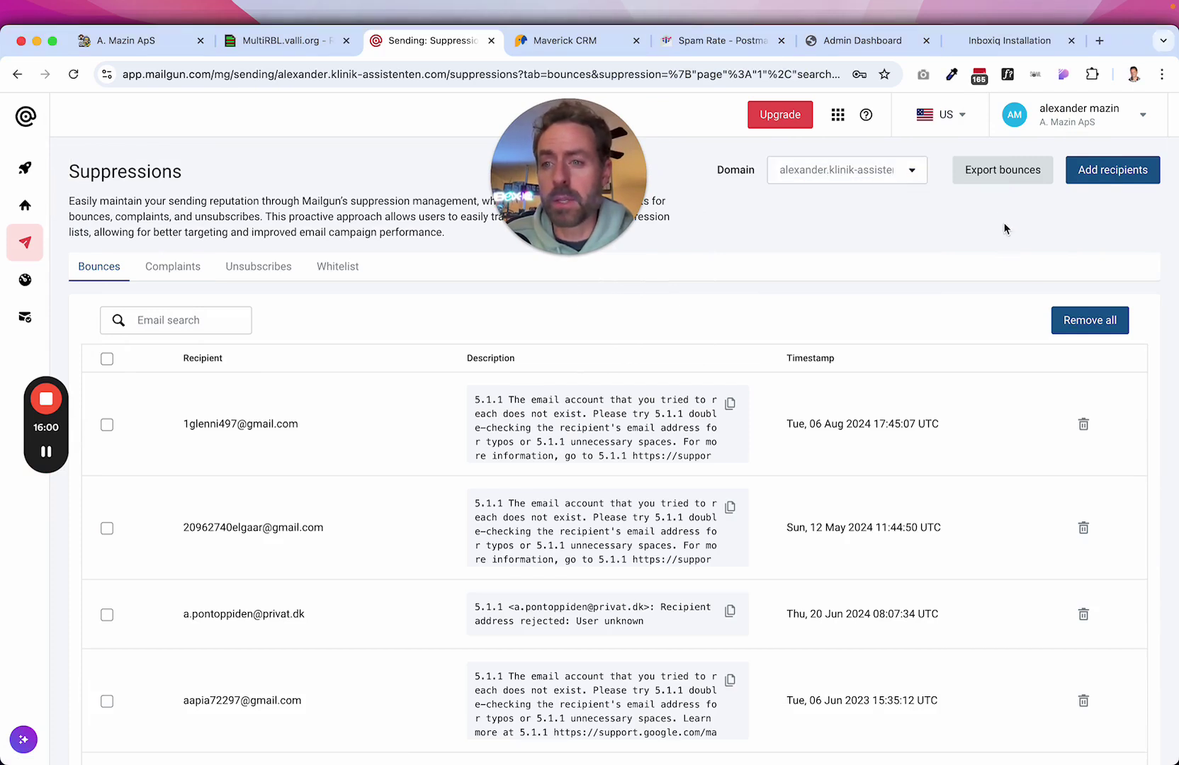
{"action": "left_click", "coordinate": [175, 267]}
{"action": "left_click", "coordinate": [248, 272]}
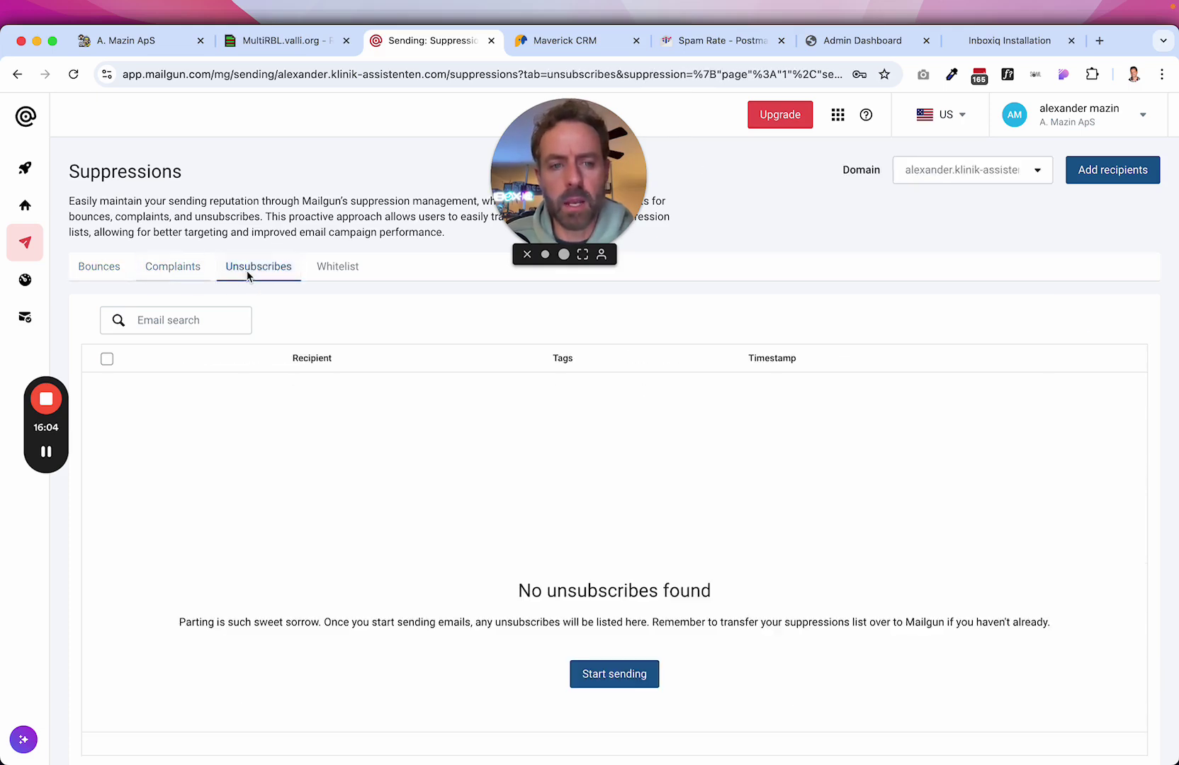
{"action": "left_click", "coordinate": [100, 267]}
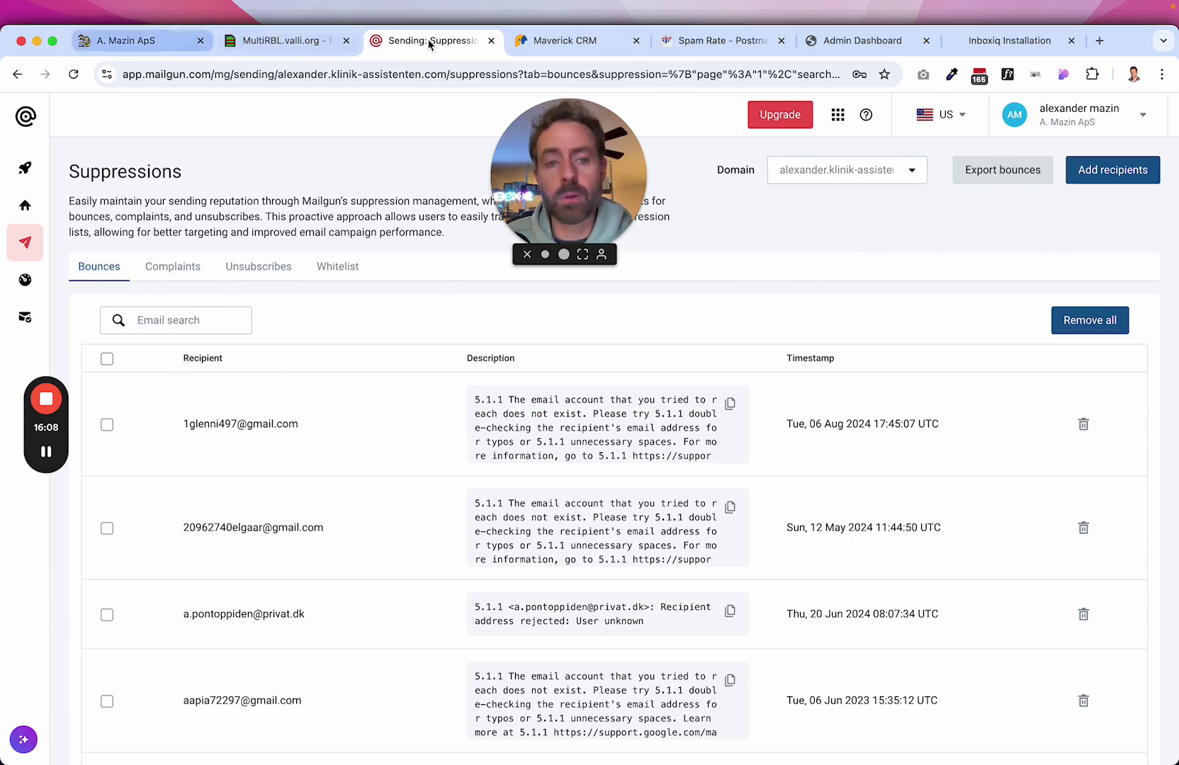
{"action": "left_click", "coordinate": [138, 49]}
{"action": "mouse_move", "coordinate": [269, 339]}
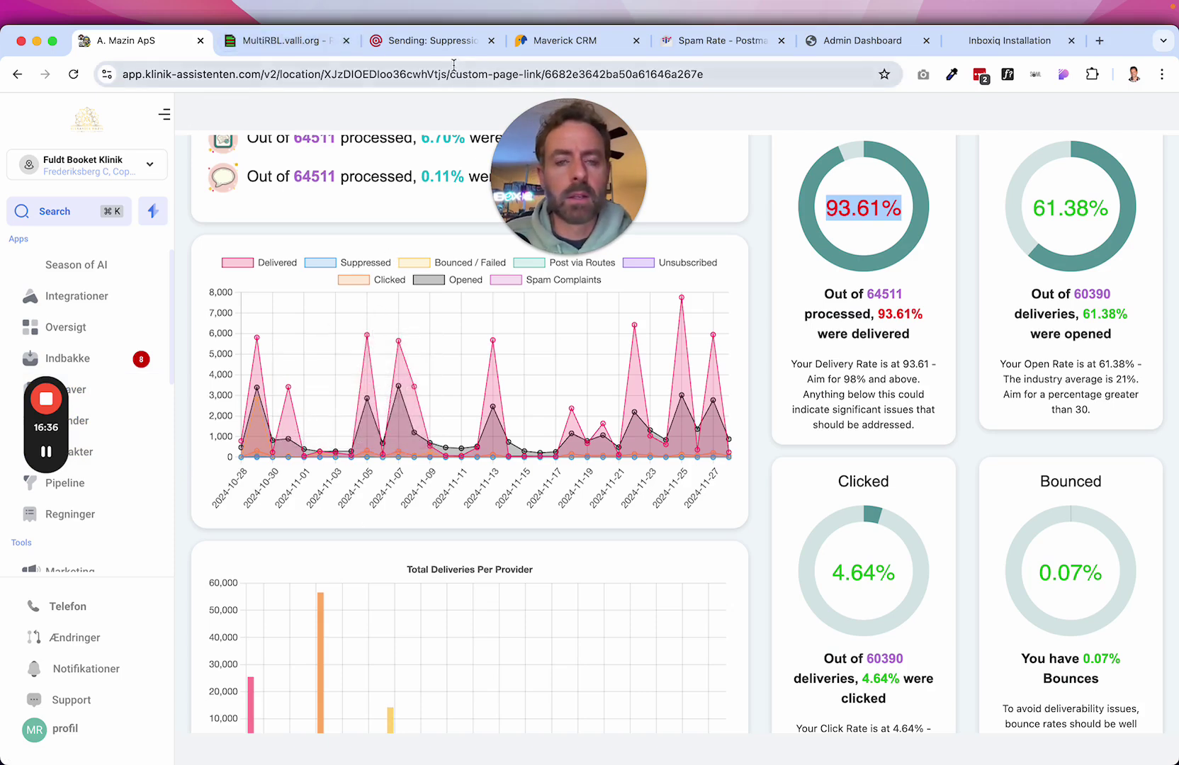
{"action": "mouse_move", "coordinate": [585, 314]}
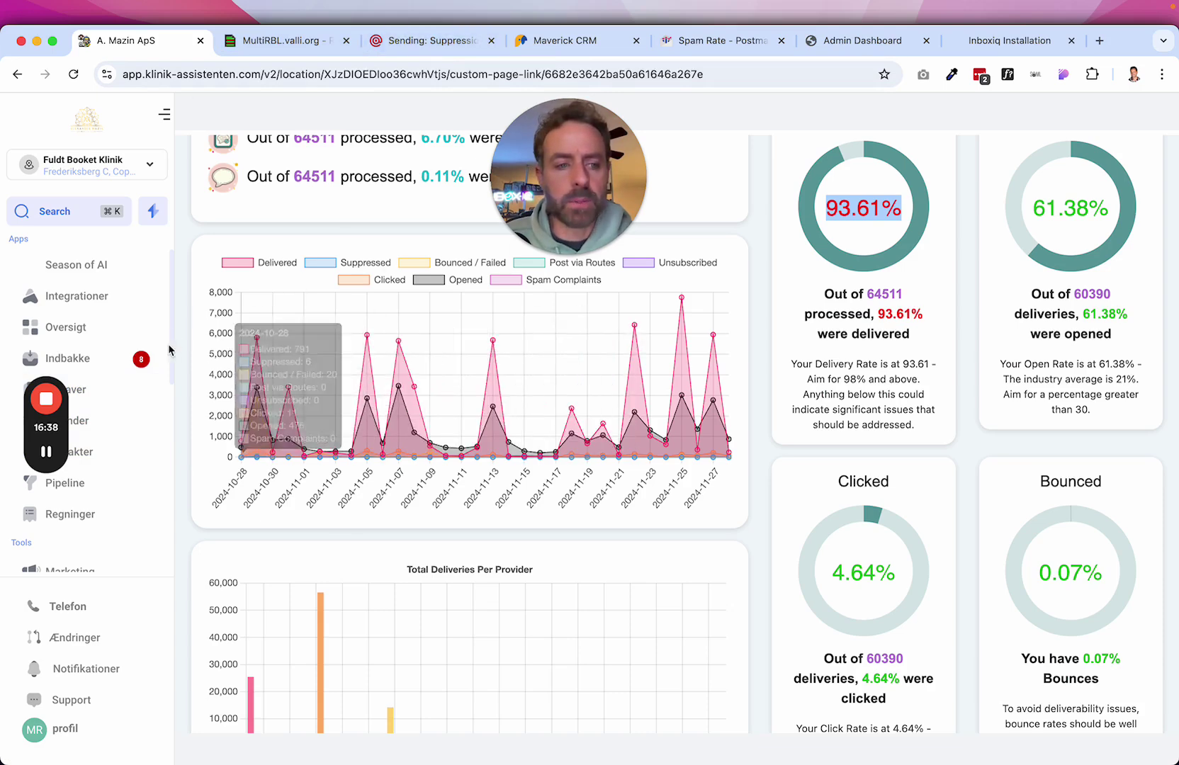
{"action": "left_click_drag", "start_coordinate": [46, 452], "coordinate": [824, 287]}
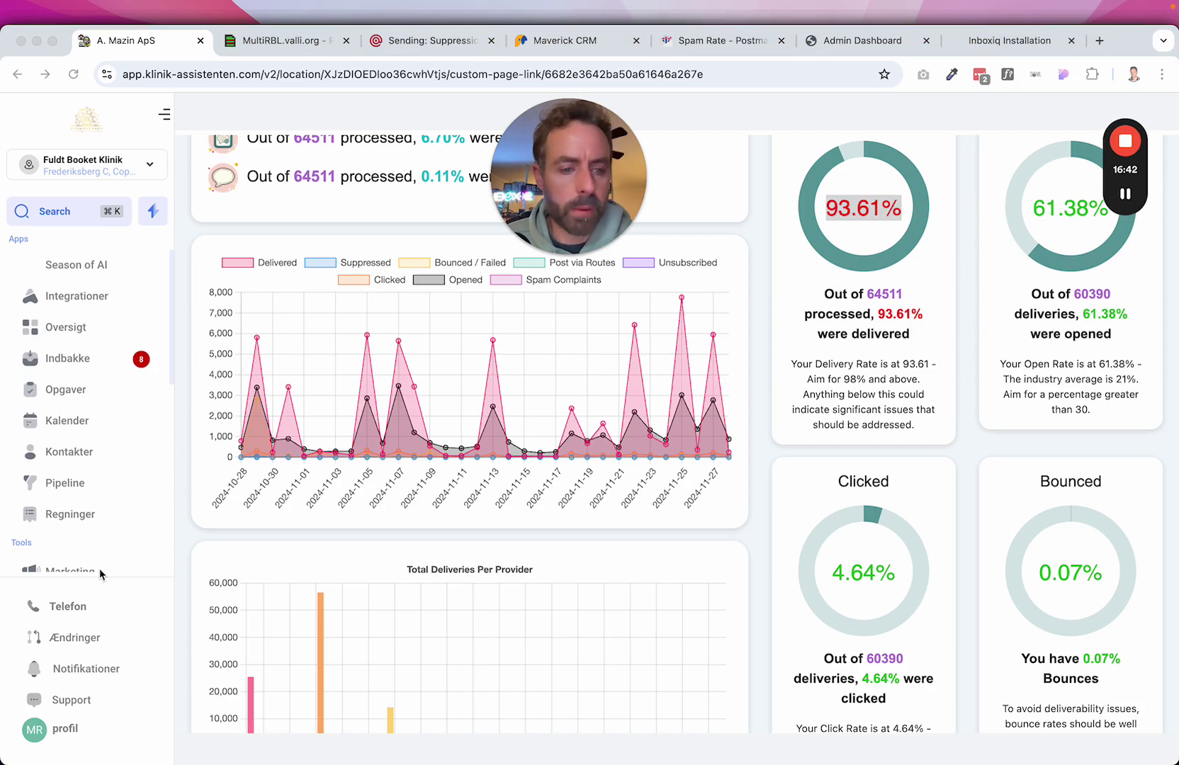
{"action": "scroll", "coordinate": [108, 472], "scroll_direction": "down", "scroll_amount": 5}
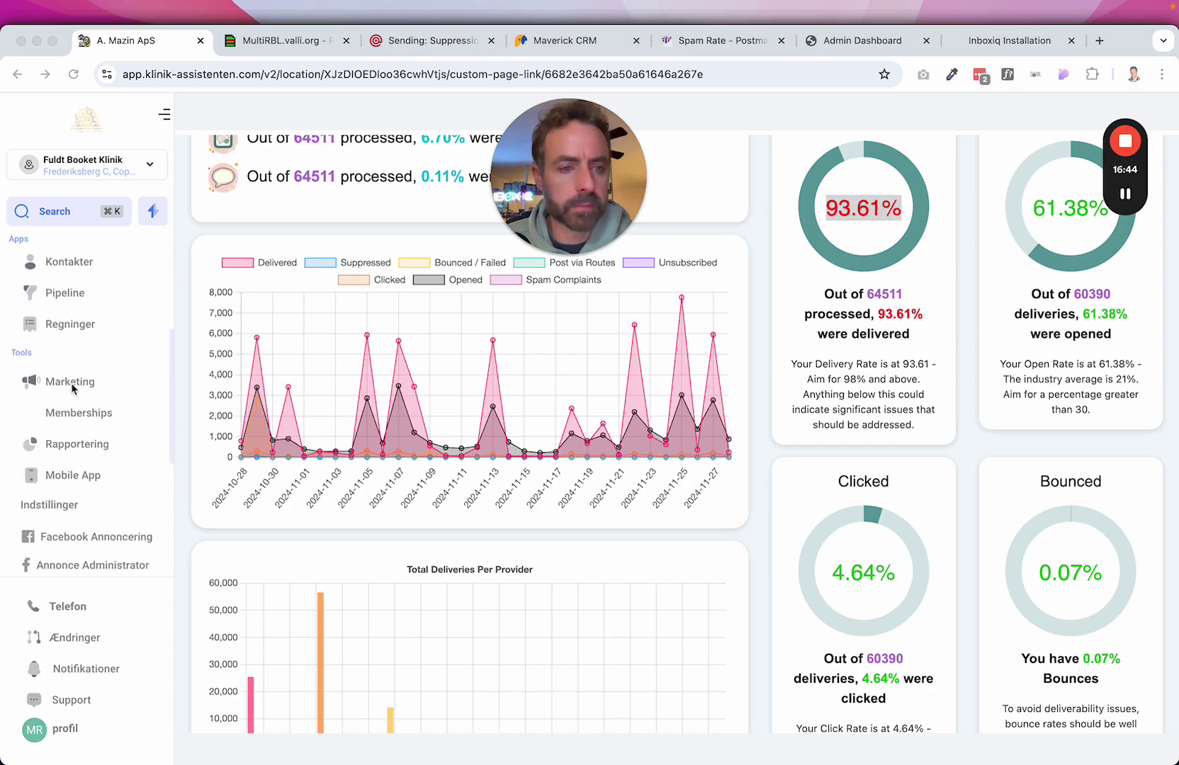
Open the Marketing email campaigns list.
{"action": "left_click", "coordinate": [71, 382]}
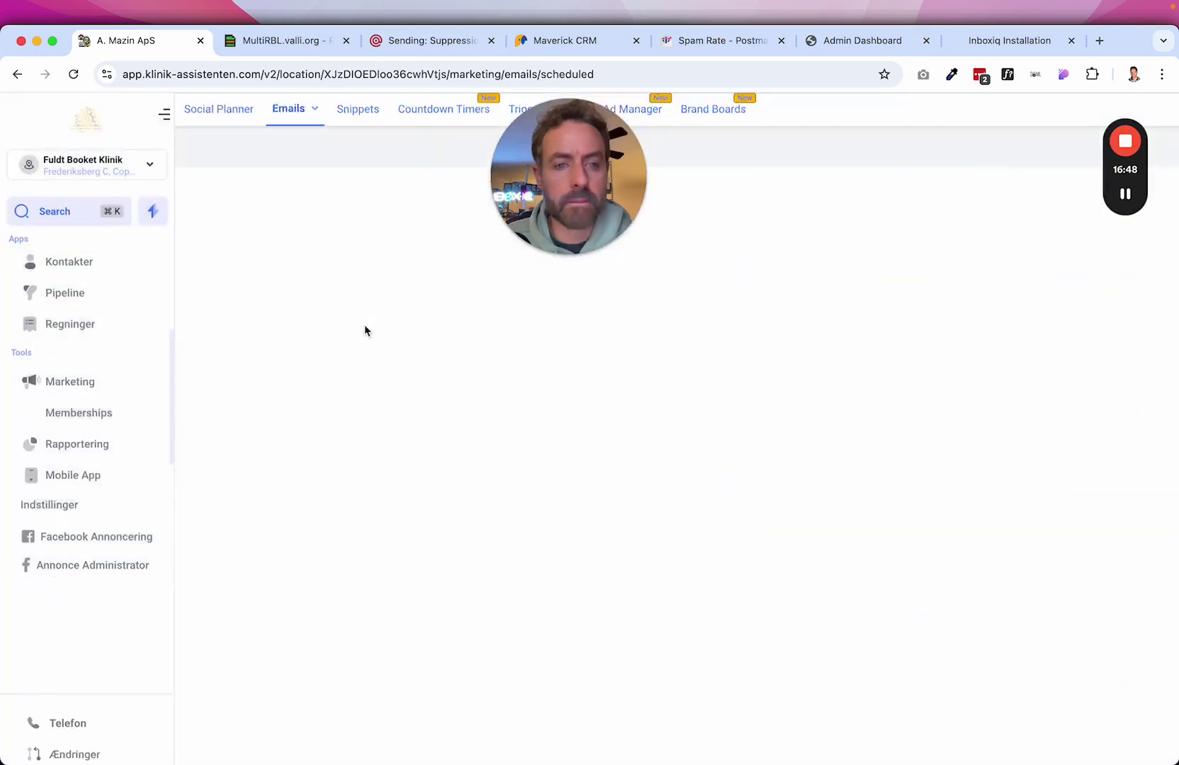
{"action": "mouse_move", "coordinate": [544, 204]}
{"action": "left_click_drag", "start_coordinate": [544, 204], "coordinate": [1016, 196]}
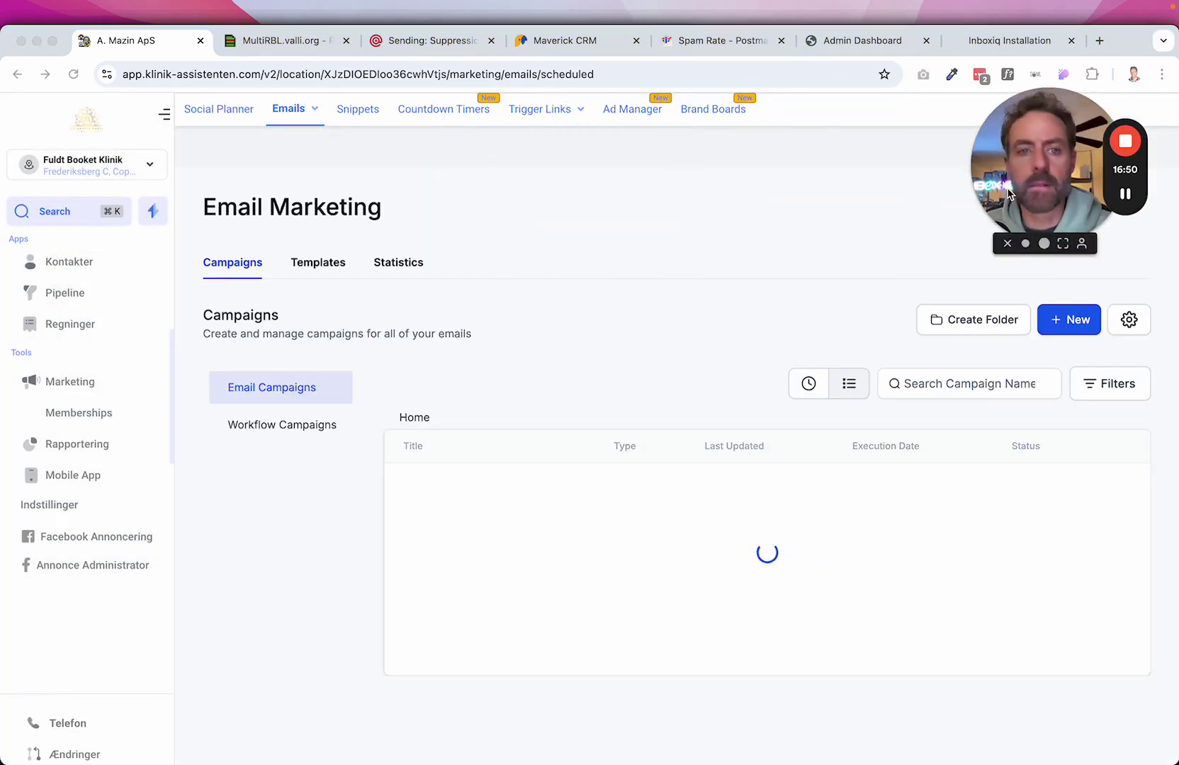
{"action": "scroll", "coordinate": [597, 370], "scroll_direction": "down", "scroll_amount": 3}
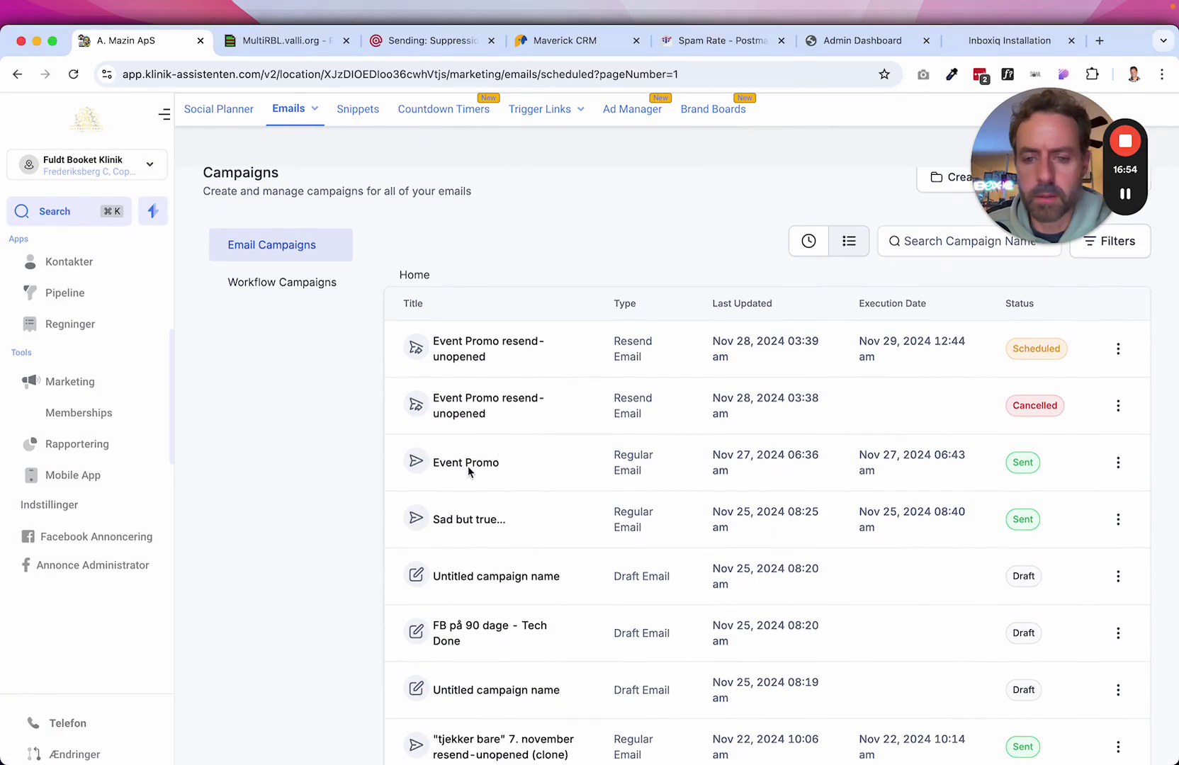
Preview the Event Promo email down to its unsubscribe footer, then close the preview.
{"action": "left_click", "coordinate": [1117, 464]}
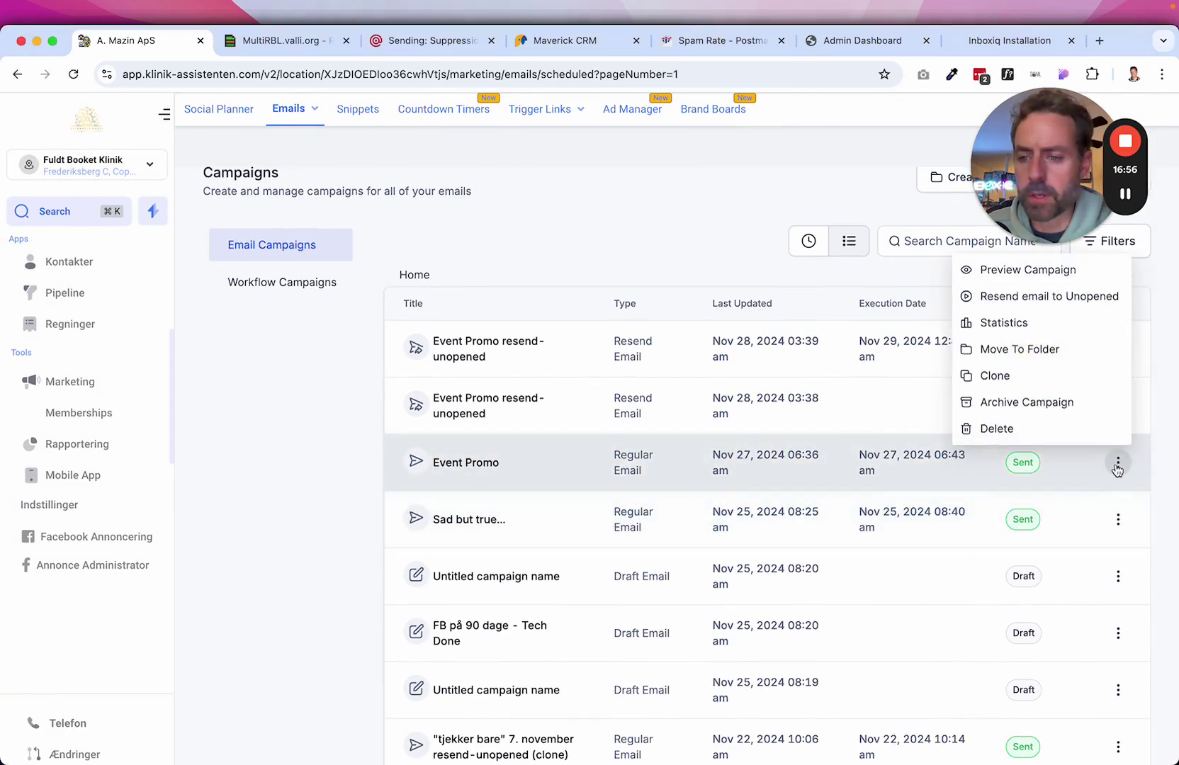
{"action": "left_click", "coordinate": [635, 476]}
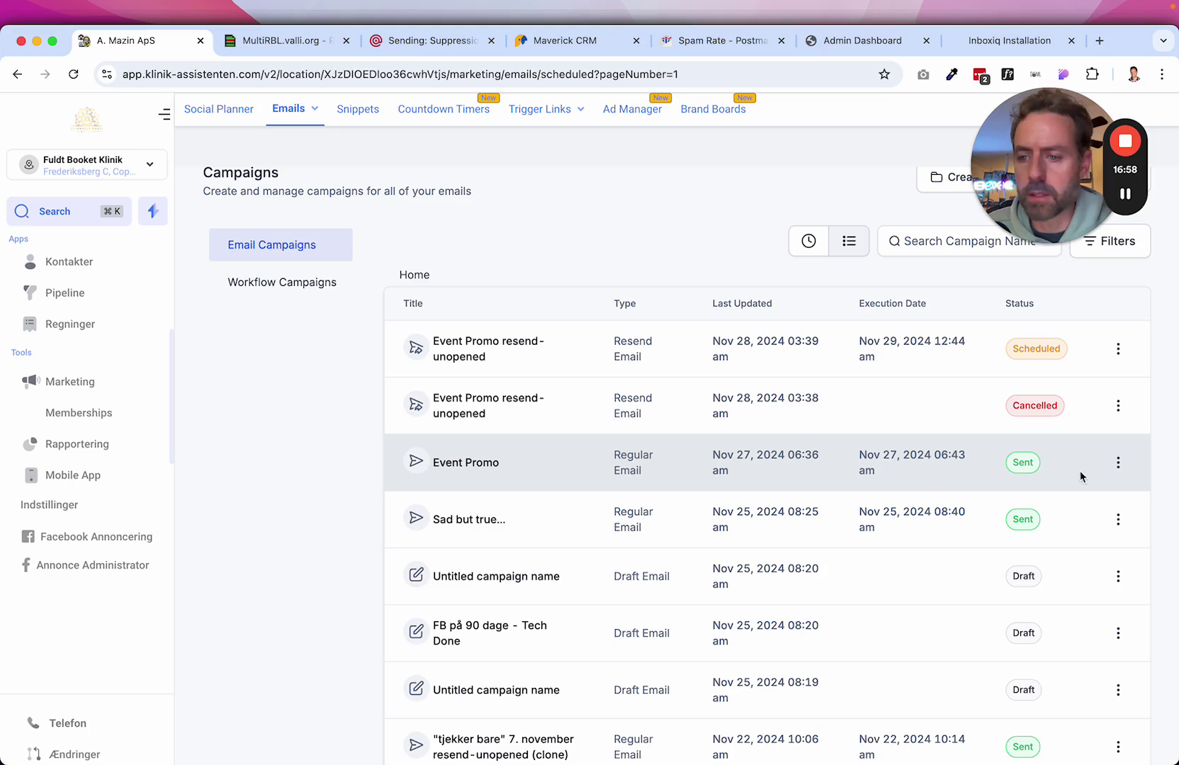
{"action": "left_click", "coordinate": [1118, 462]}
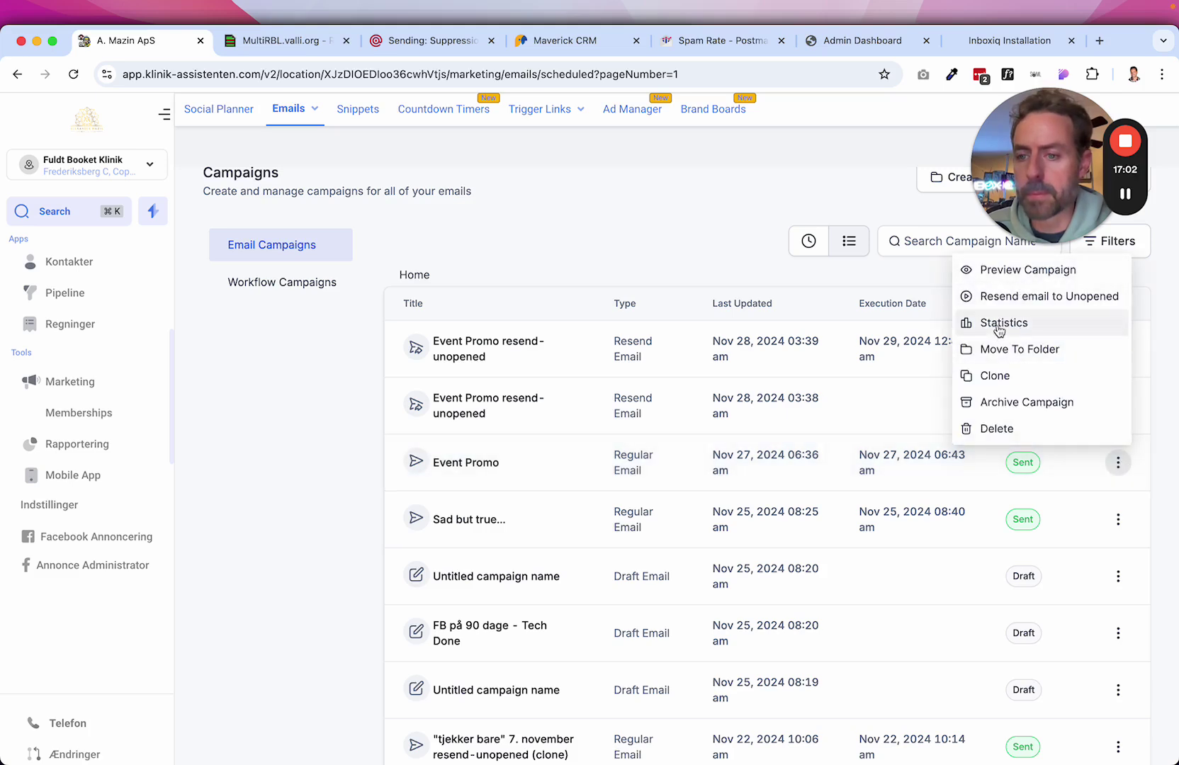
{"action": "left_click", "coordinate": [1005, 273]}
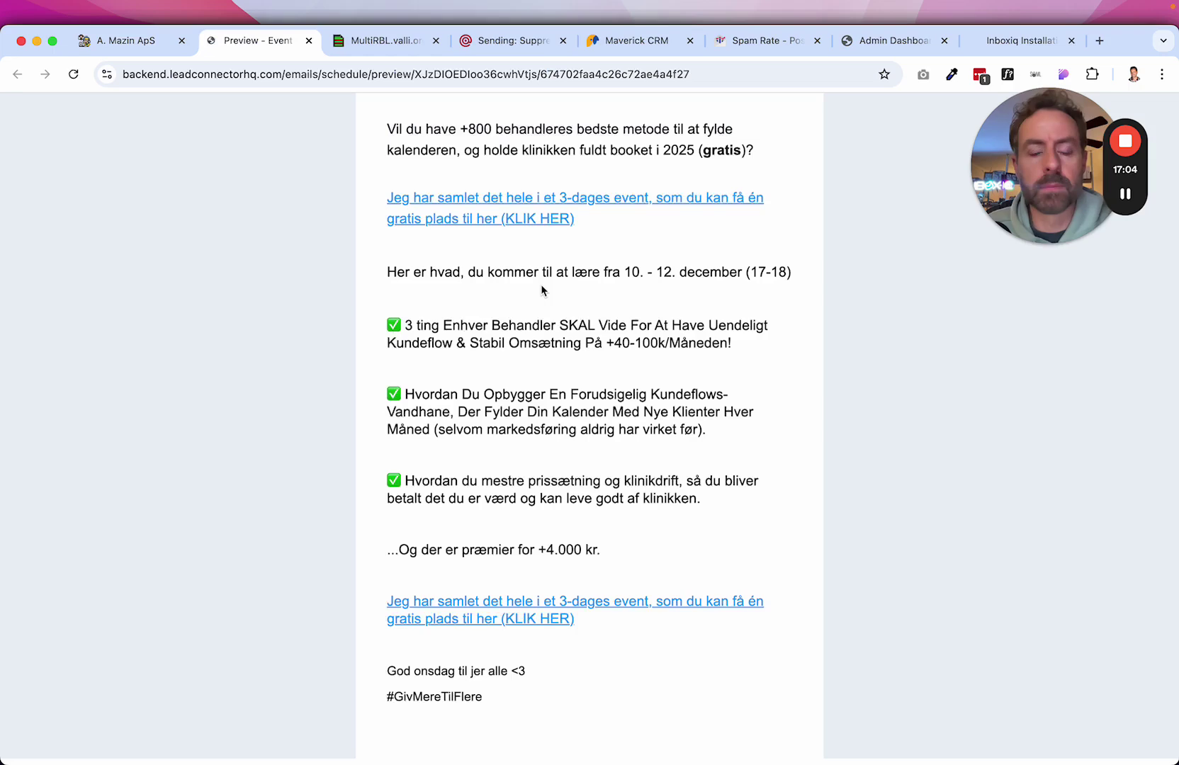
{"action": "scroll", "coordinate": [589, 414], "scroll_direction": "down", "scroll_amount": 8}
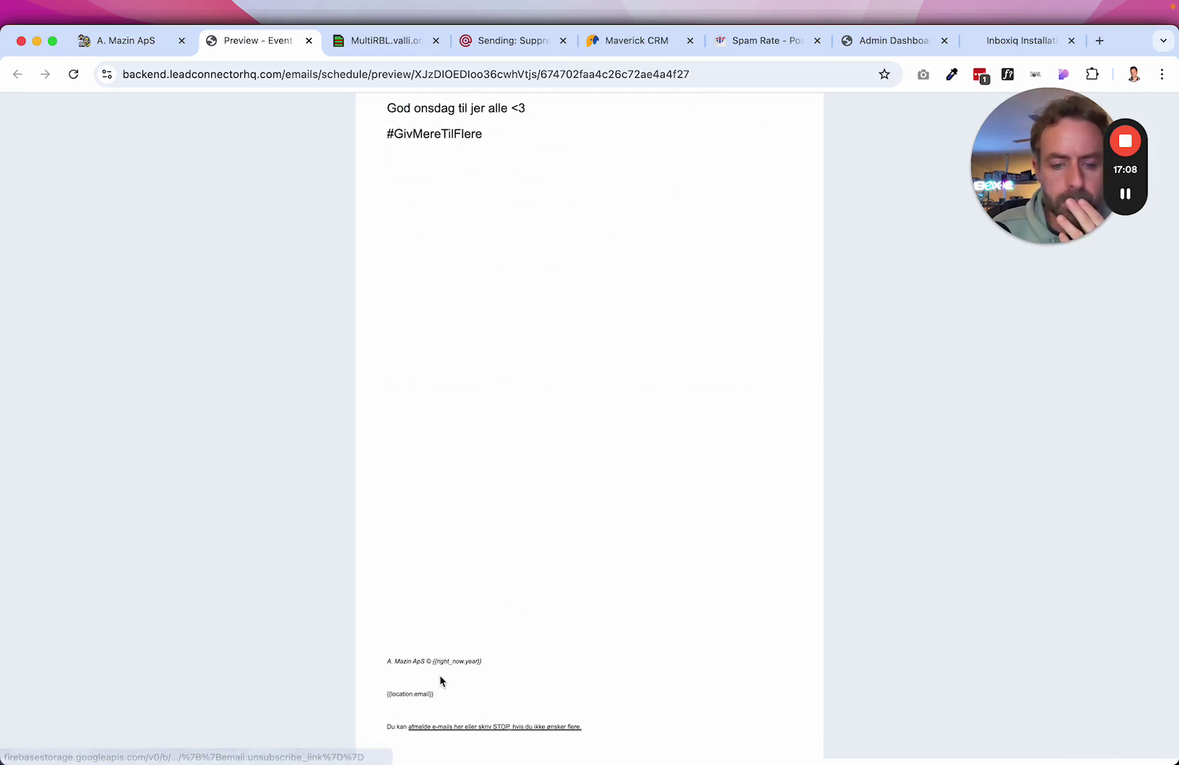
{"action": "scroll", "coordinate": [443, 669], "scroll_direction": "up", "scroll_amount": 8}
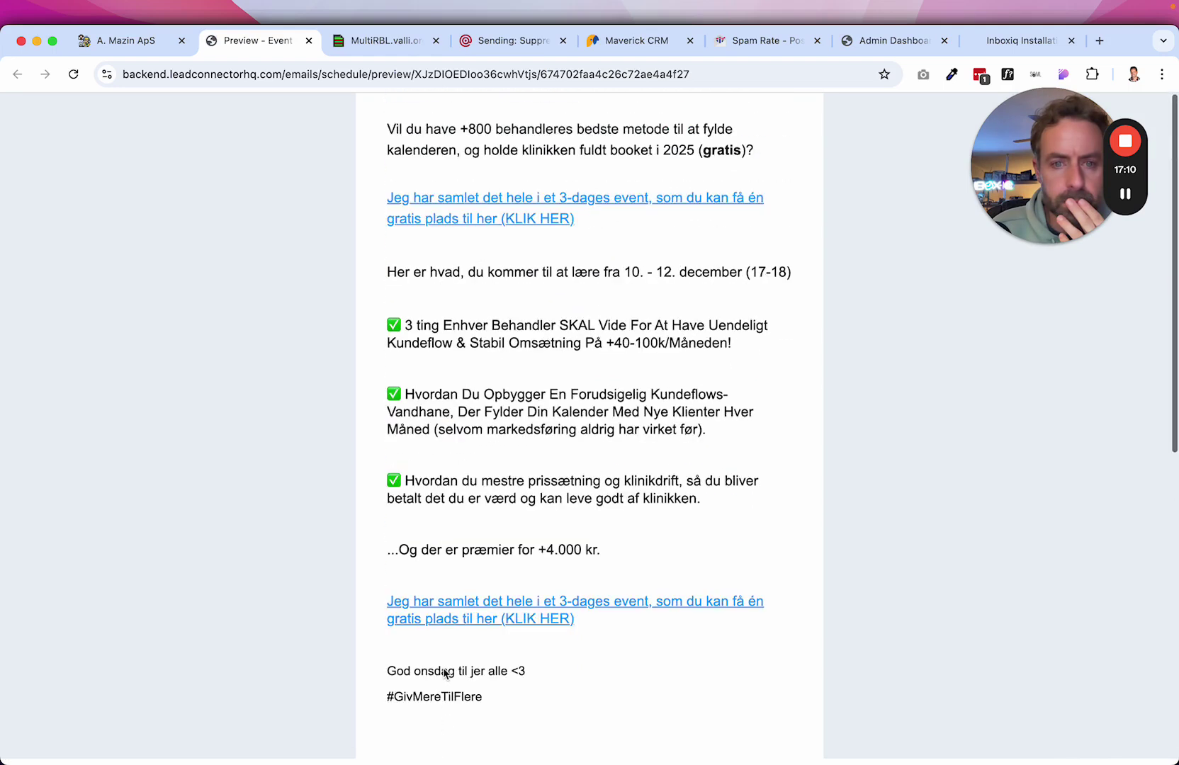
{"action": "left_click", "coordinate": [309, 41]}
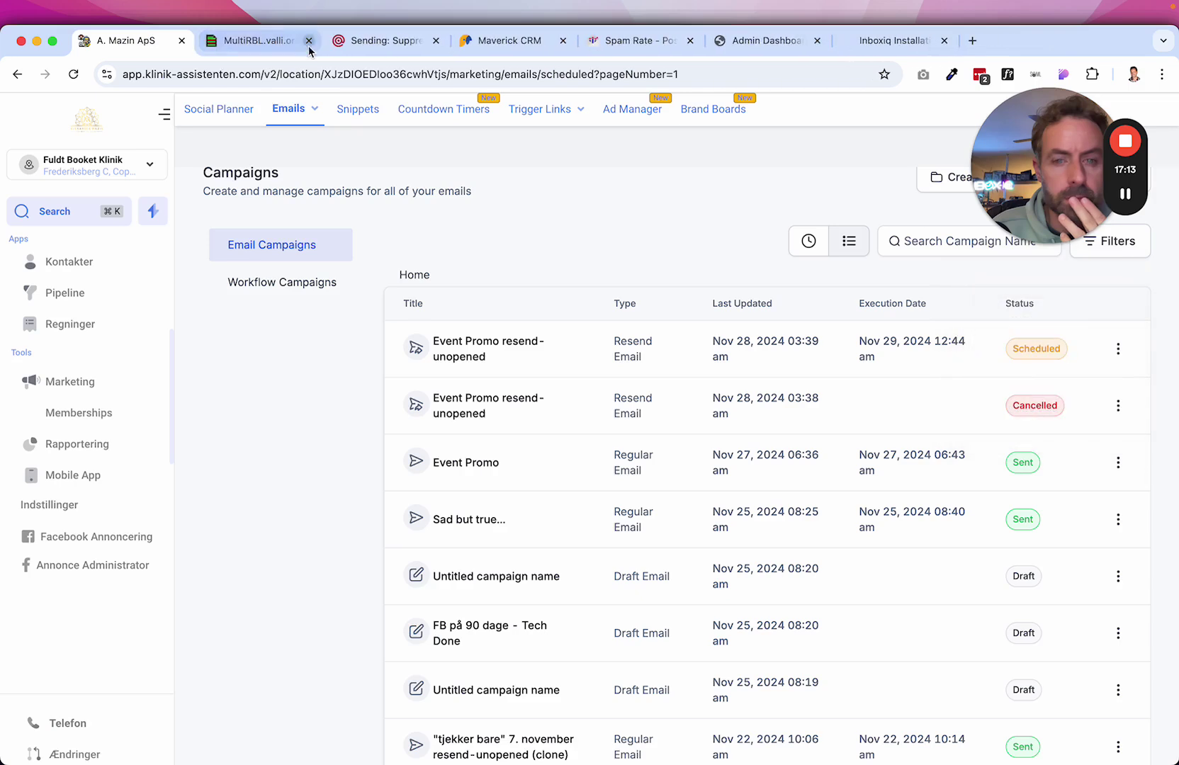
Open Event Promo's statistics: 12994 attempted, 100% processed, 42.7% (5559) delivered.
{"action": "left_click", "coordinate": [1119, 464]}
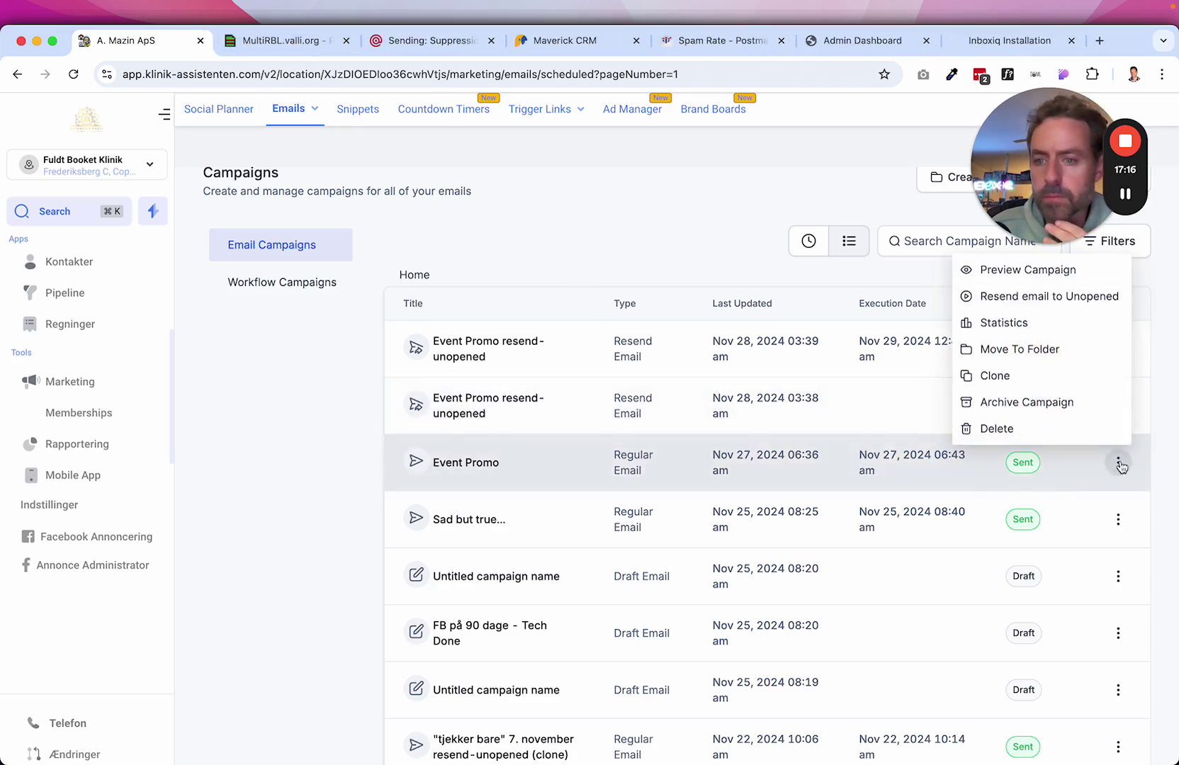
{"action": "left_click", "coordinate": [1014, 323]}
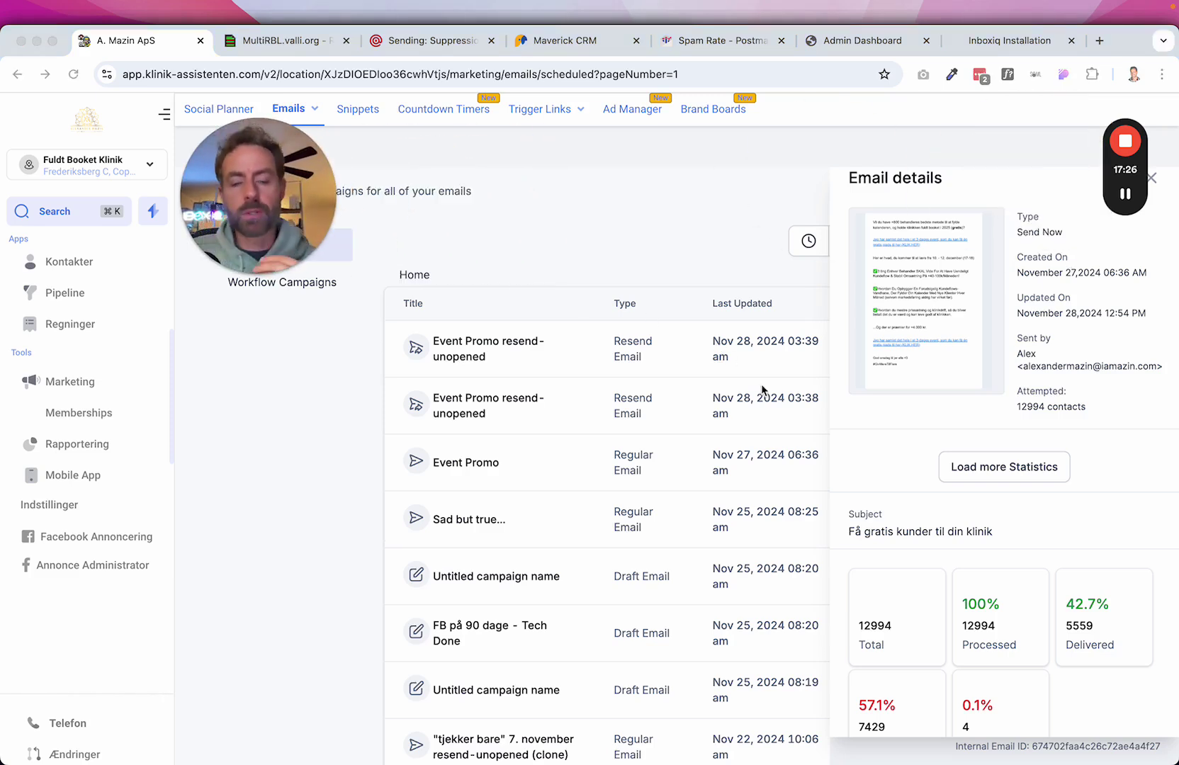
{"action": "left_click", "coordinate": [423, 41]}
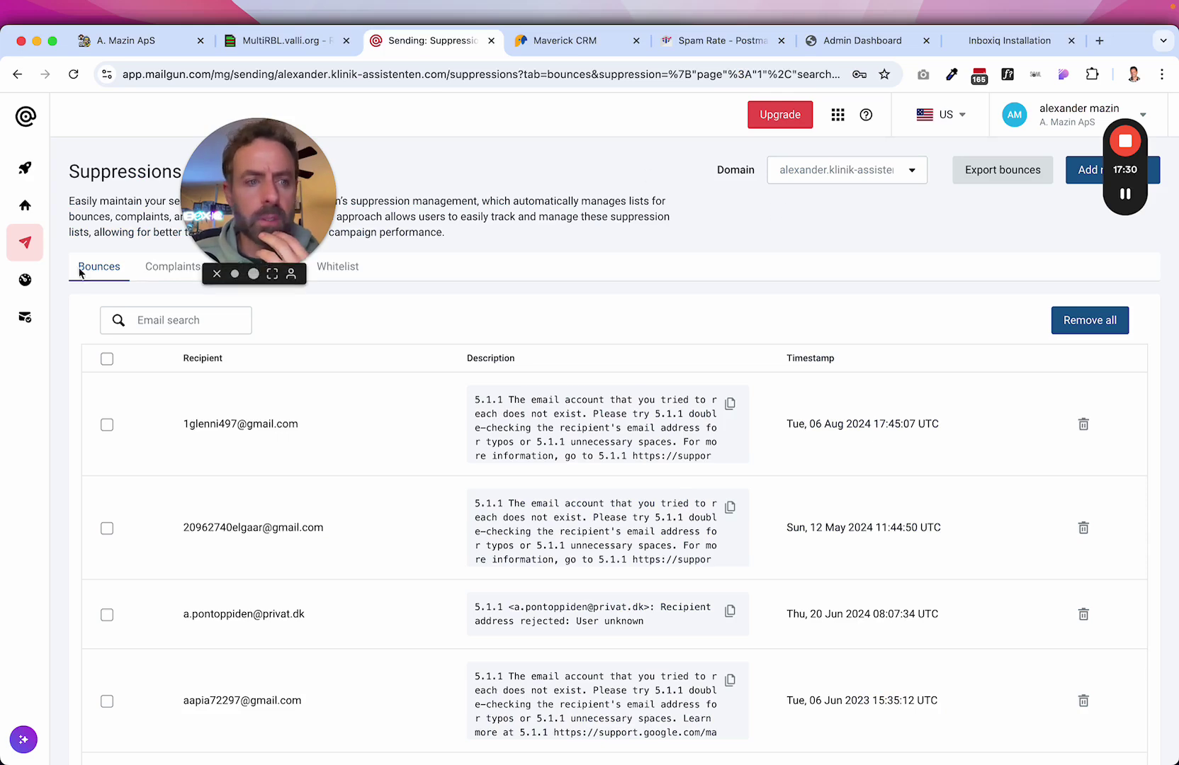
Filter Mailgun domains by 'ale' to find alexander.klinik-assistenten.com at 97.89% delivered, then return to the CRM.
{"action": "mouse_move", "coordinate": [42, 273]}
{"action": "left_click", "coordinate": [79, 343]}
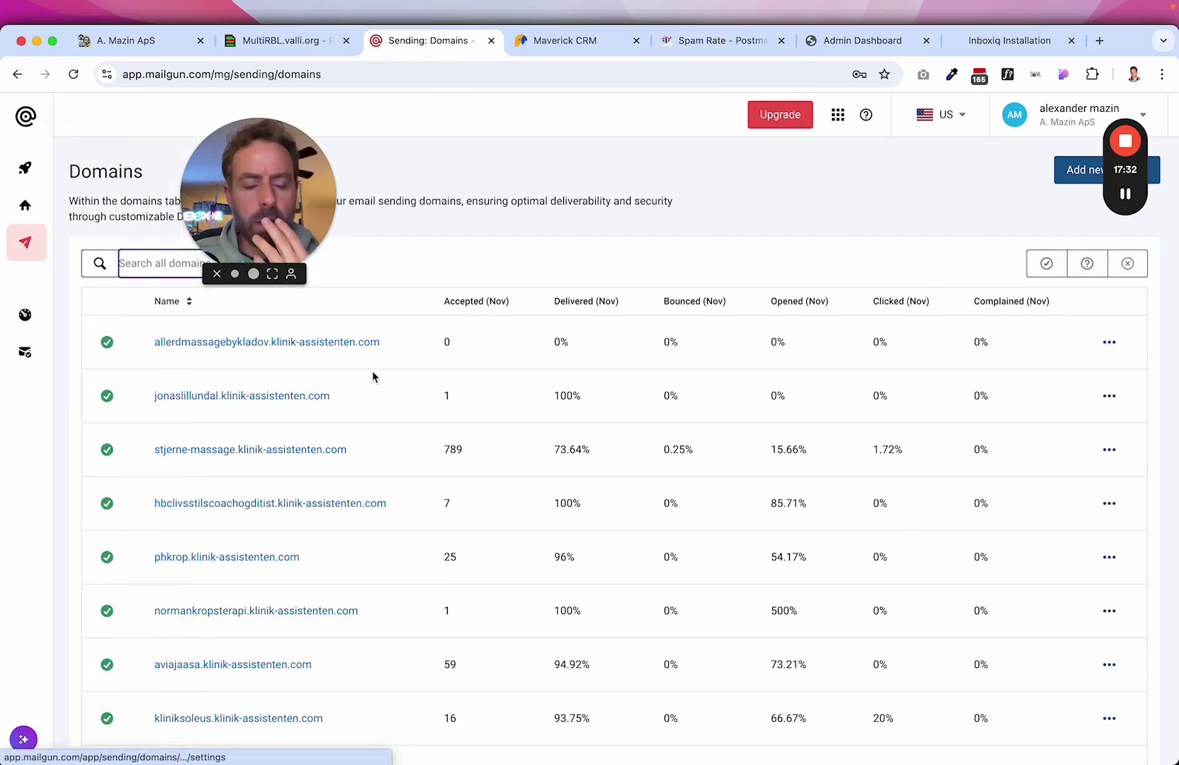
{"action": "left_click", "coordinate": [200, 273]}
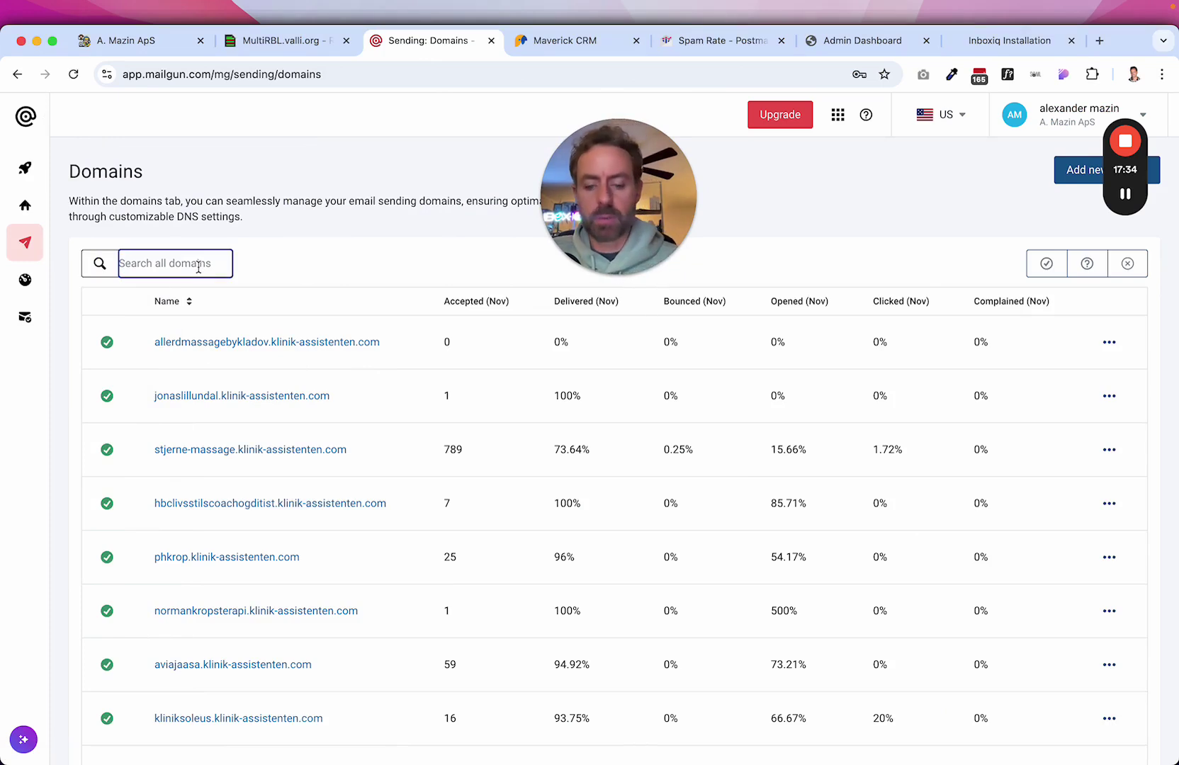
{"action": "type", "text": "alex"}
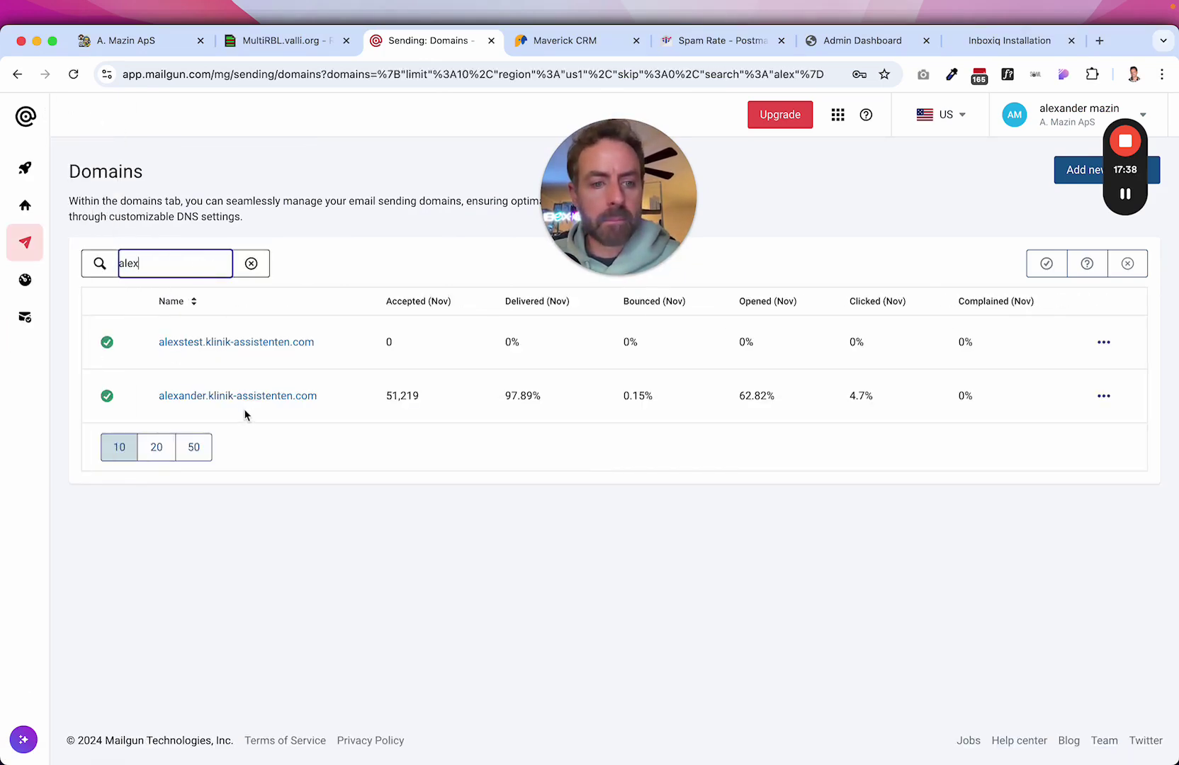
{"action": "left_click", "coordinate": [326, 402]}
{"action": "left_click_drag", "start_coordinate": [326, 401], "coordinate": [158, 400]}
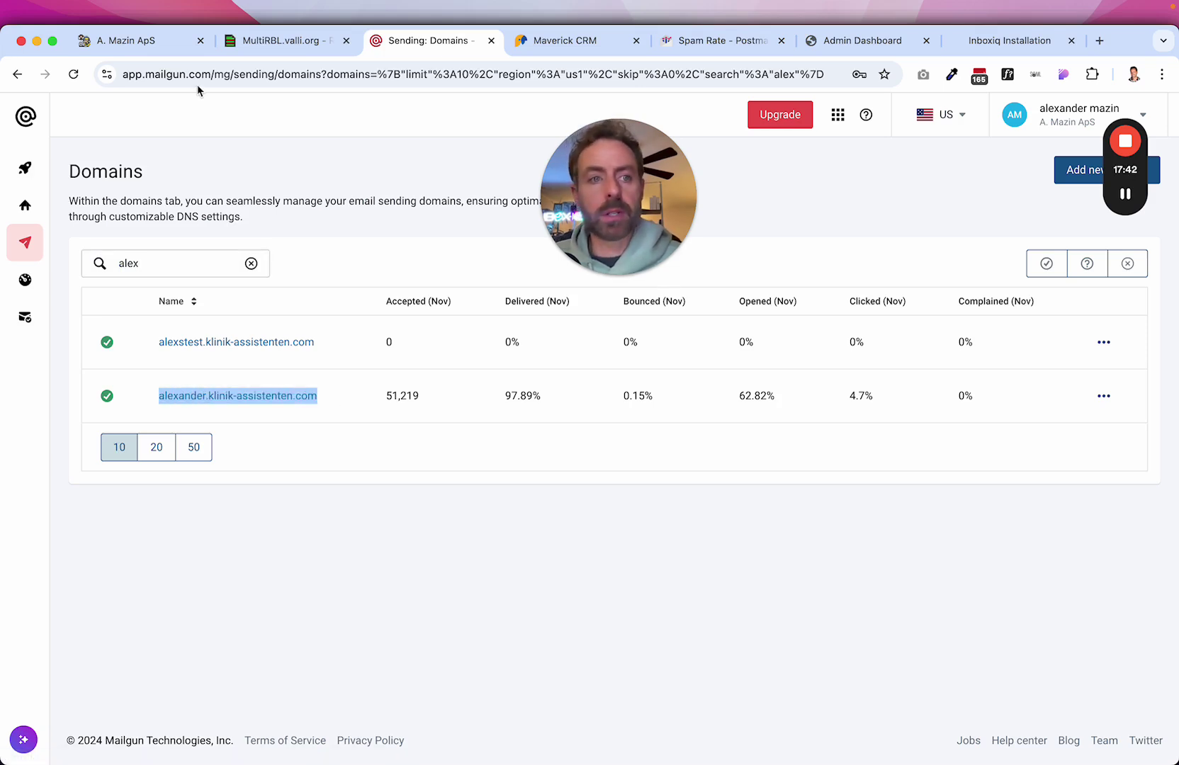
{"action": "left_click", "coordinate": [139, 44]}
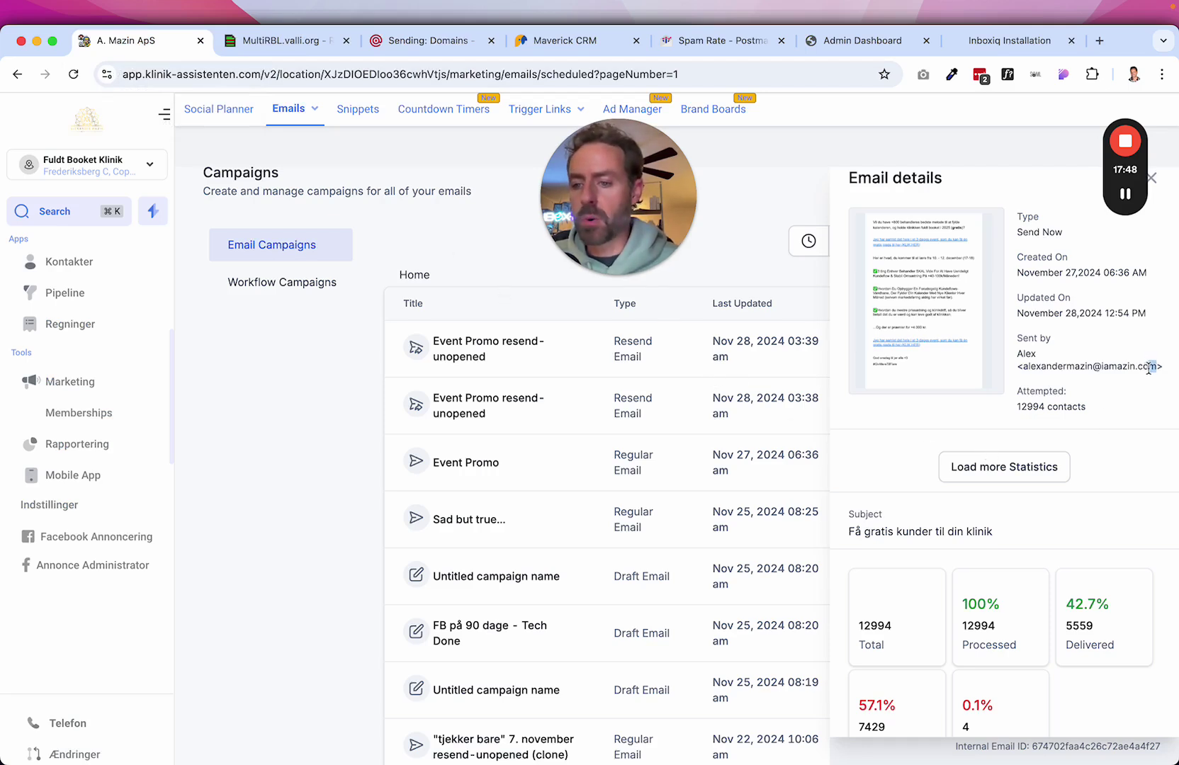
Highlight the domain of the Event Promo sender address, then close the statistics panel.
{"action": "left_click_drag", "start_coordinate": [1155, 368], "coordinate": [1037, 364]}
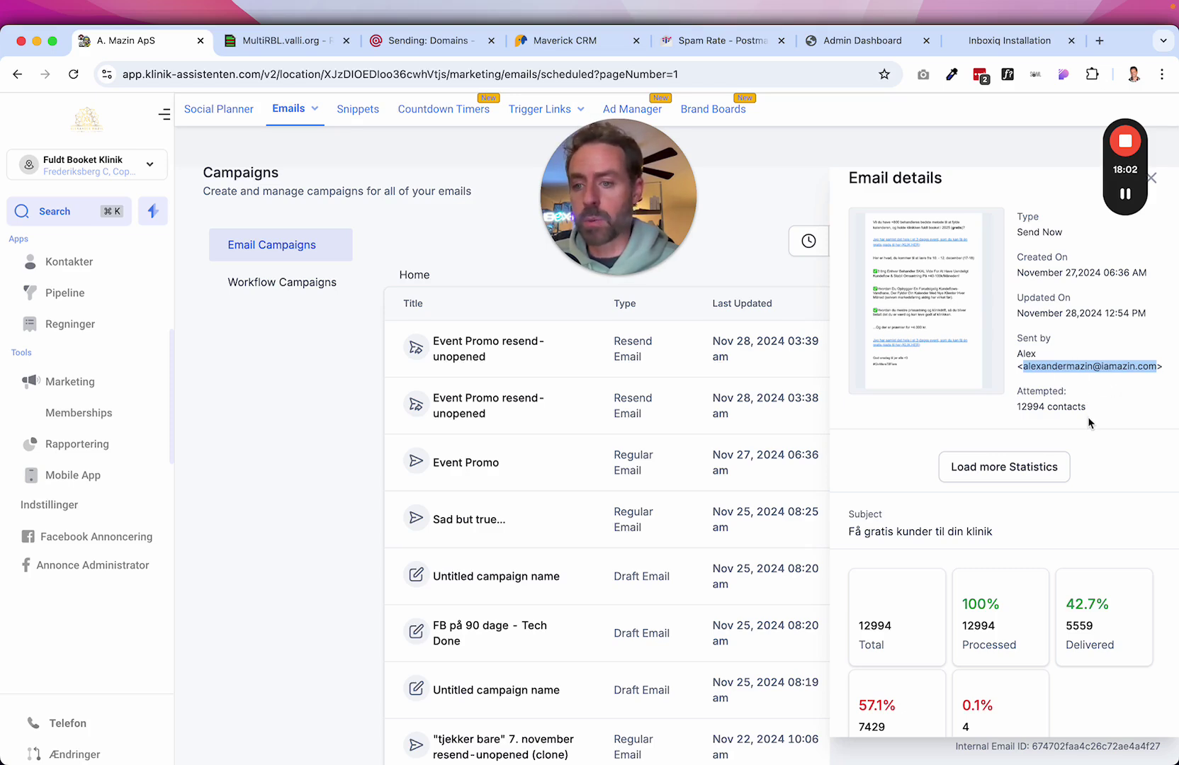
{"action": "scroll", "coordinate": [1089, 419], "scroll_direction": "down", "scroll_amount": 3}
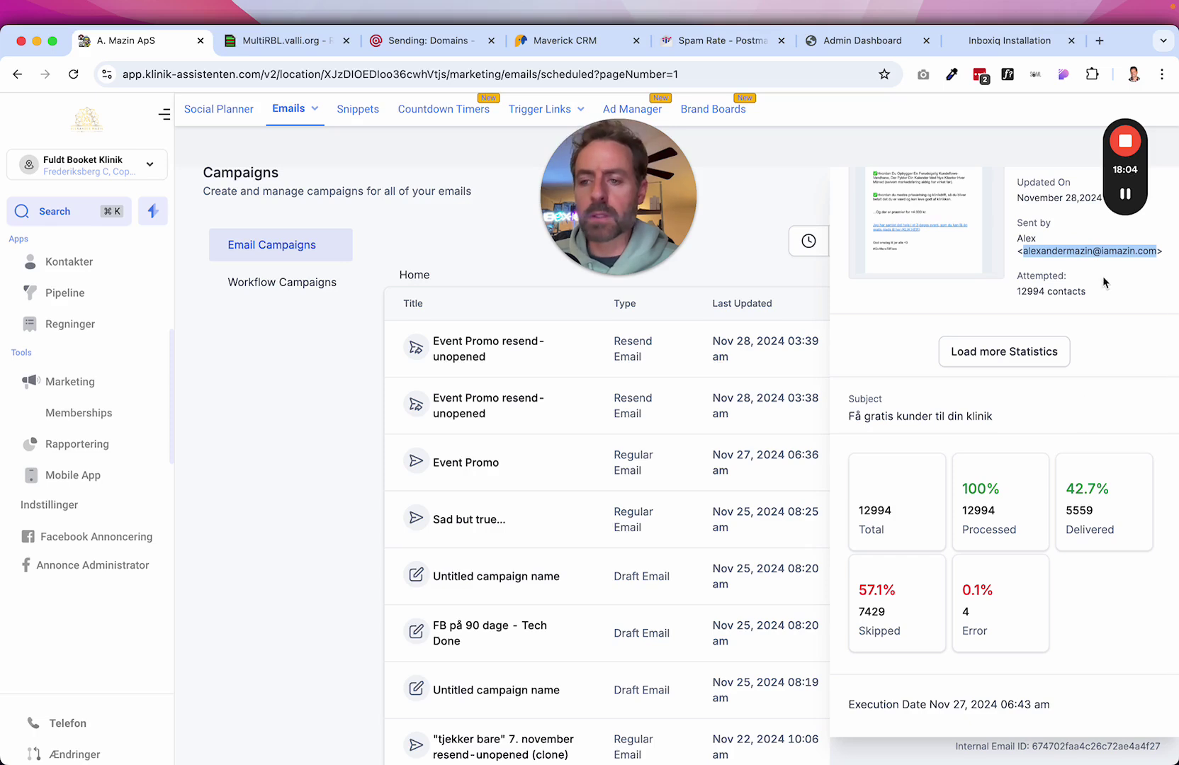
{"action": "scroll", "coordinate": [1107, 279], "scroll_direction": "up", "scroll_amount": 2}
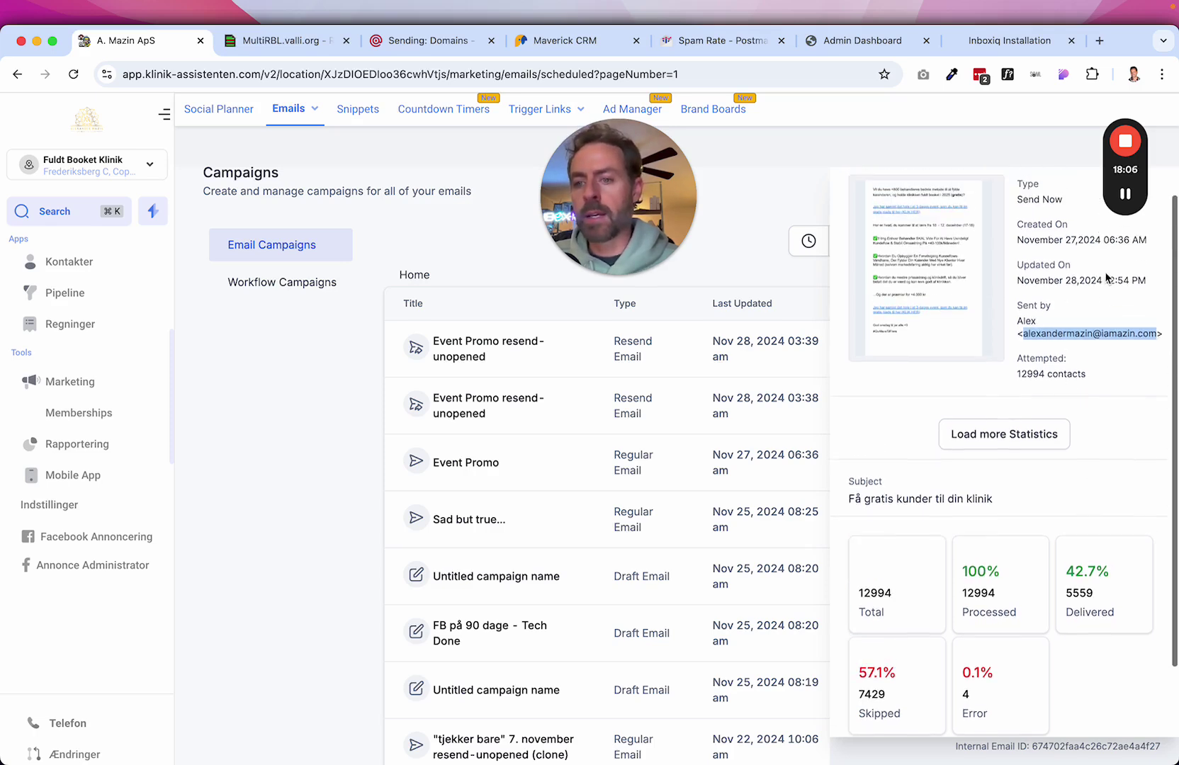
{"action": "left_click", "coordinate": [1126, 353]}
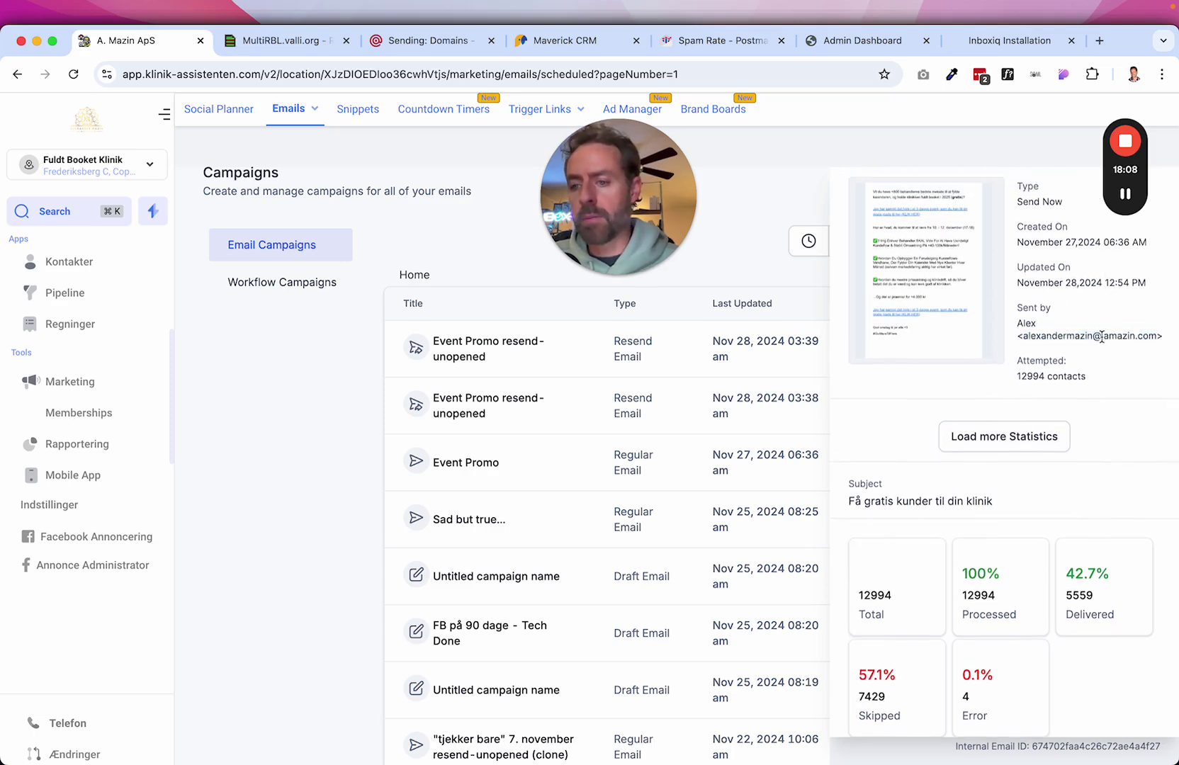
{"action": "left_click_drag", "start_coordinate": [1102, 335], "coordinate": [1155, 334]}
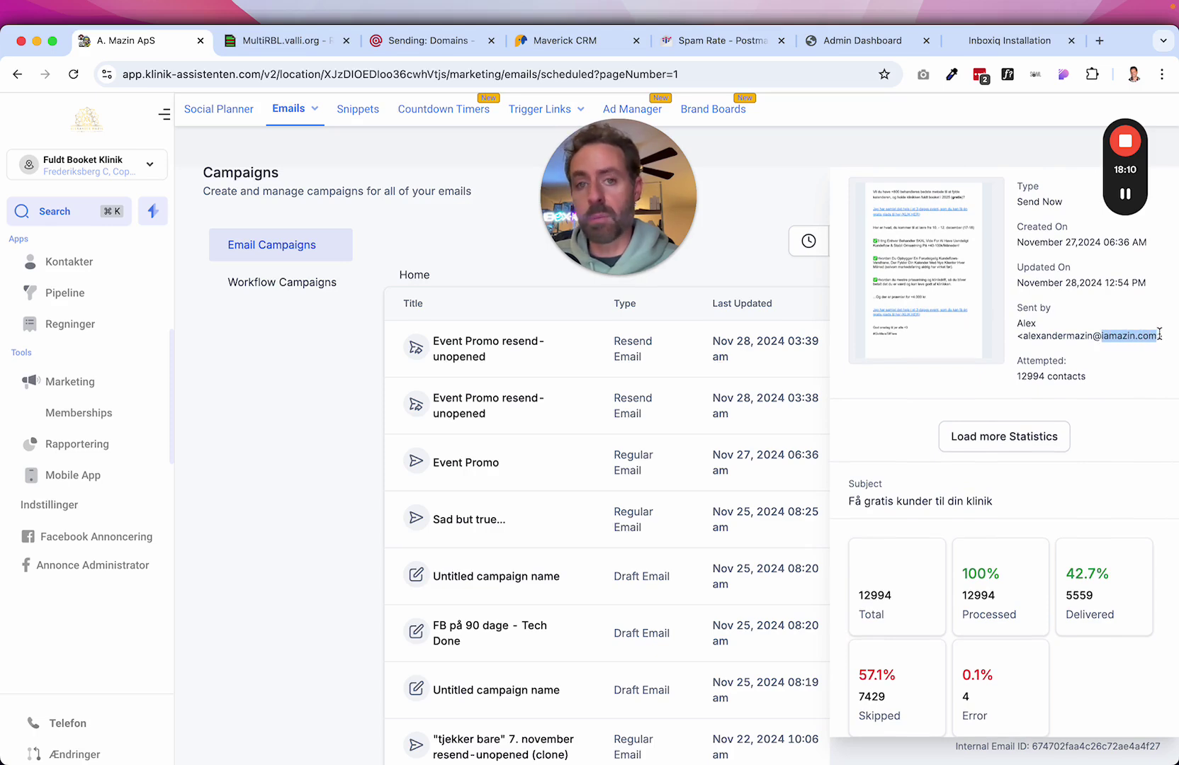
{"action": "left_click", "coordinate": [1129, 374]}
{"action": "left_click_drag", "start_coordinate": [1103, 335], "coordinate": [1140, 337]}
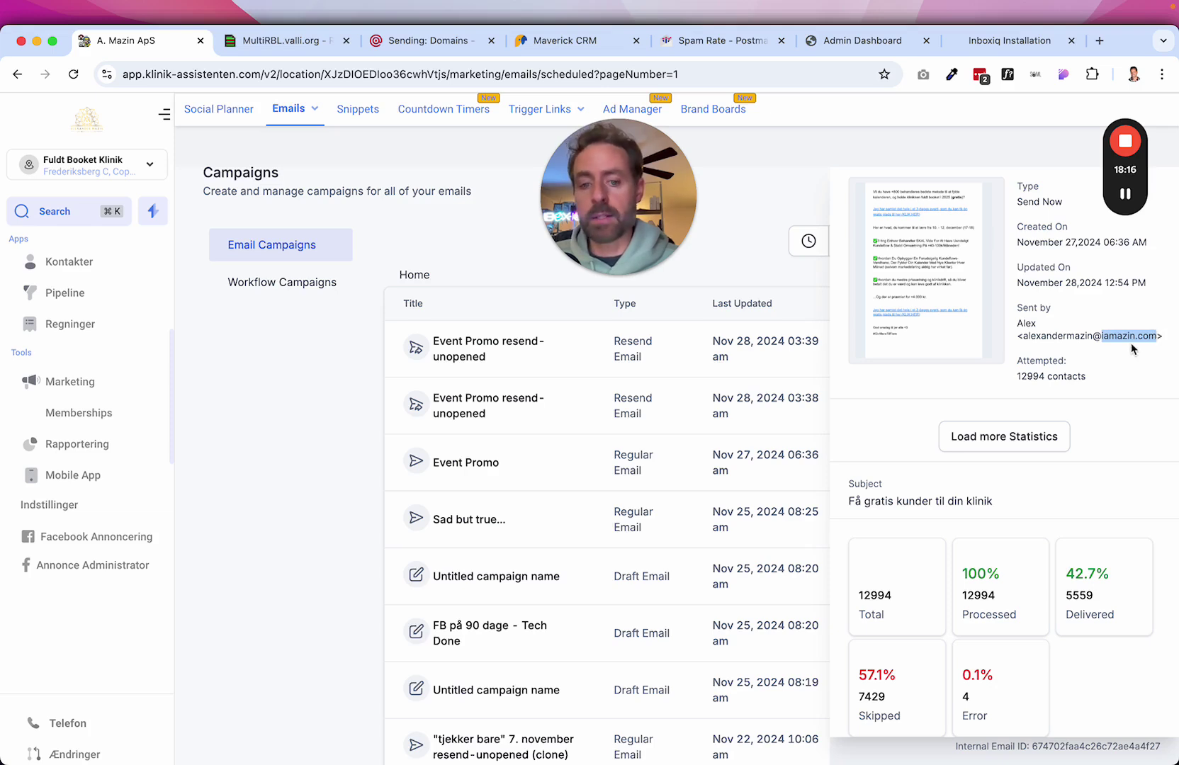
{"action": "left_click", "coordinate": [358, 454]}
Clone the Event Promo campaign and open the Event Promo (clone) draft in the editor.
{"action": "left_click", "coordinate": [1118, 463]}
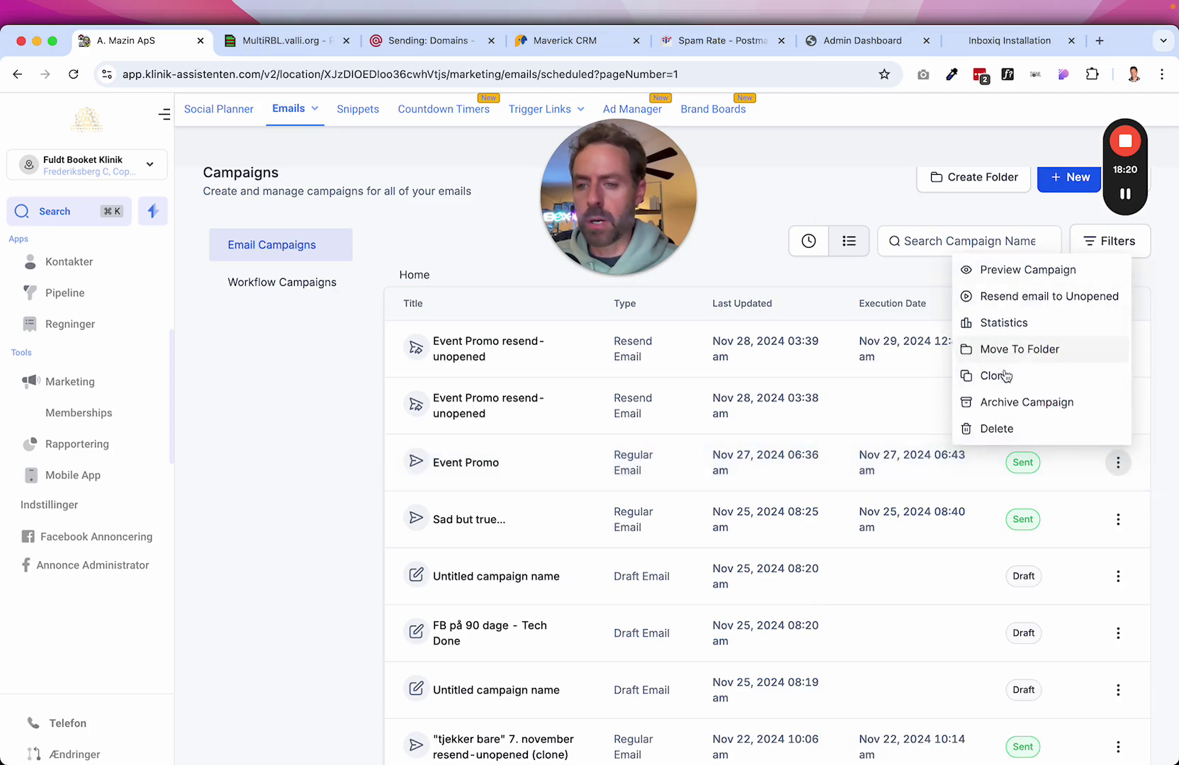
{"action": "left_click", "coordinate": [1010, 374]}
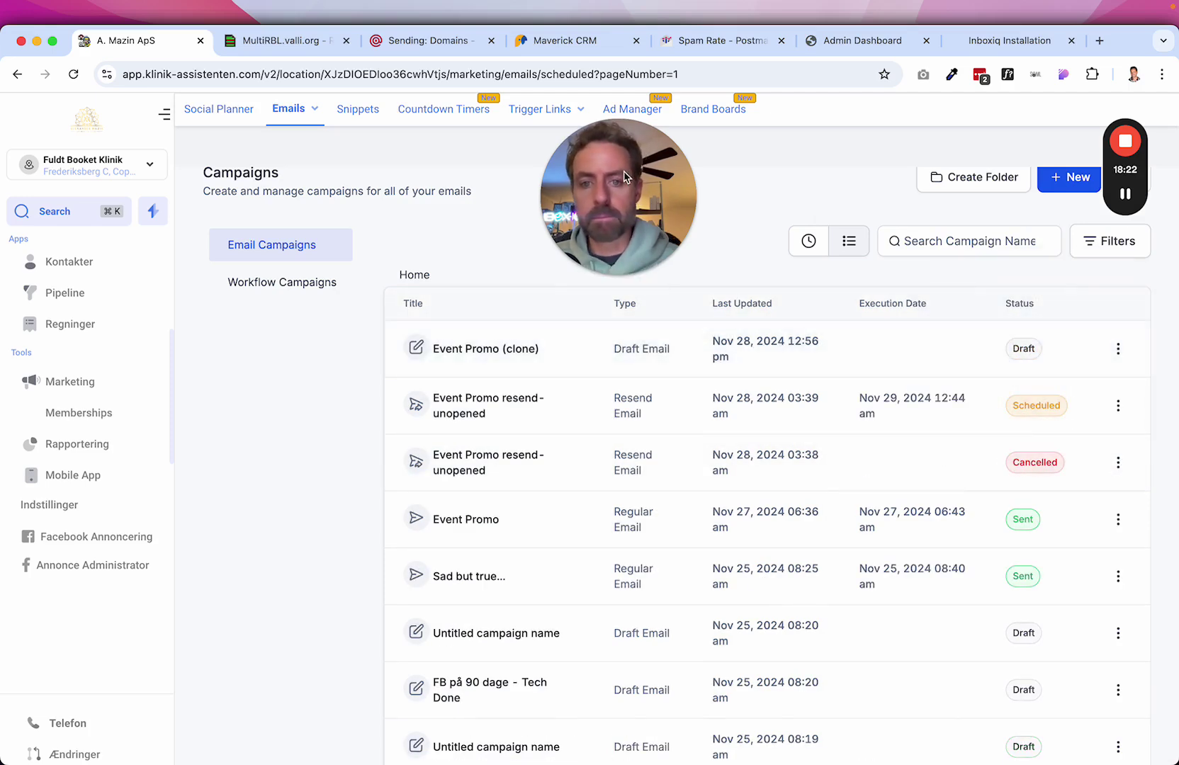
{"action": "left_click_drag", "start_coordinate": [624, 176], "coordinate": [280, 253]}
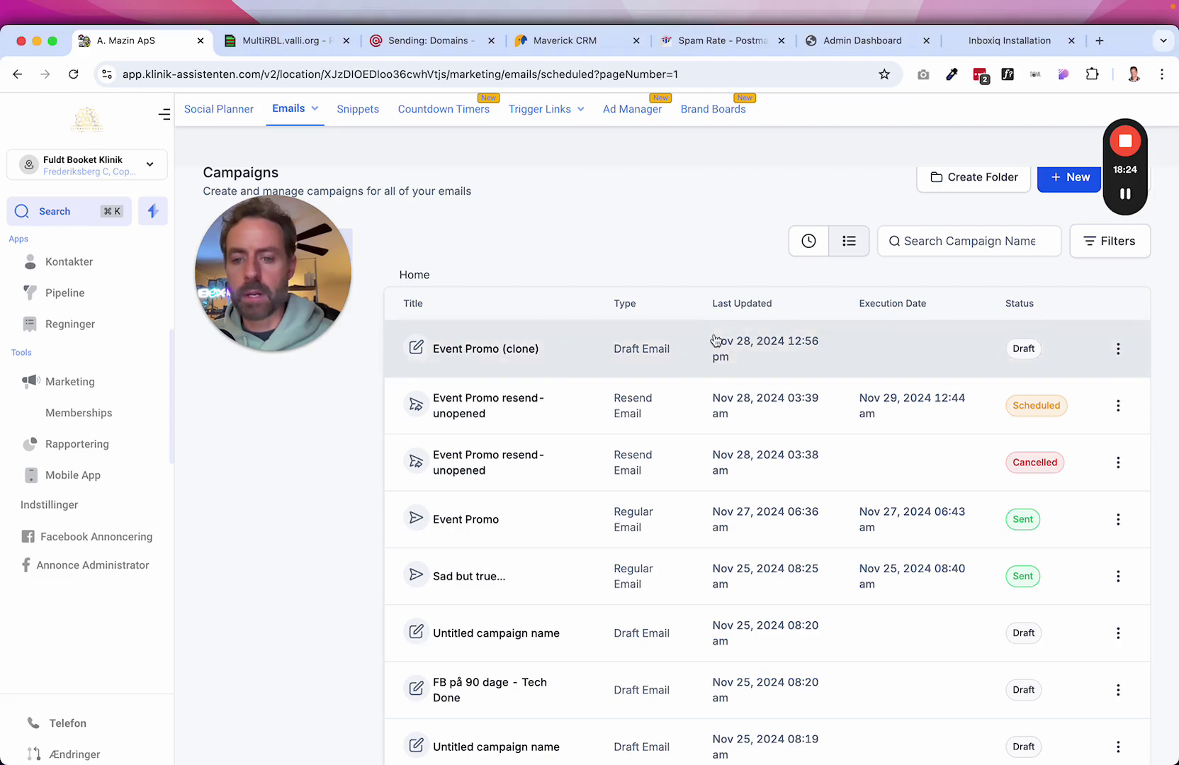
{"action": "left_click", "coordinate": [797, 350]}
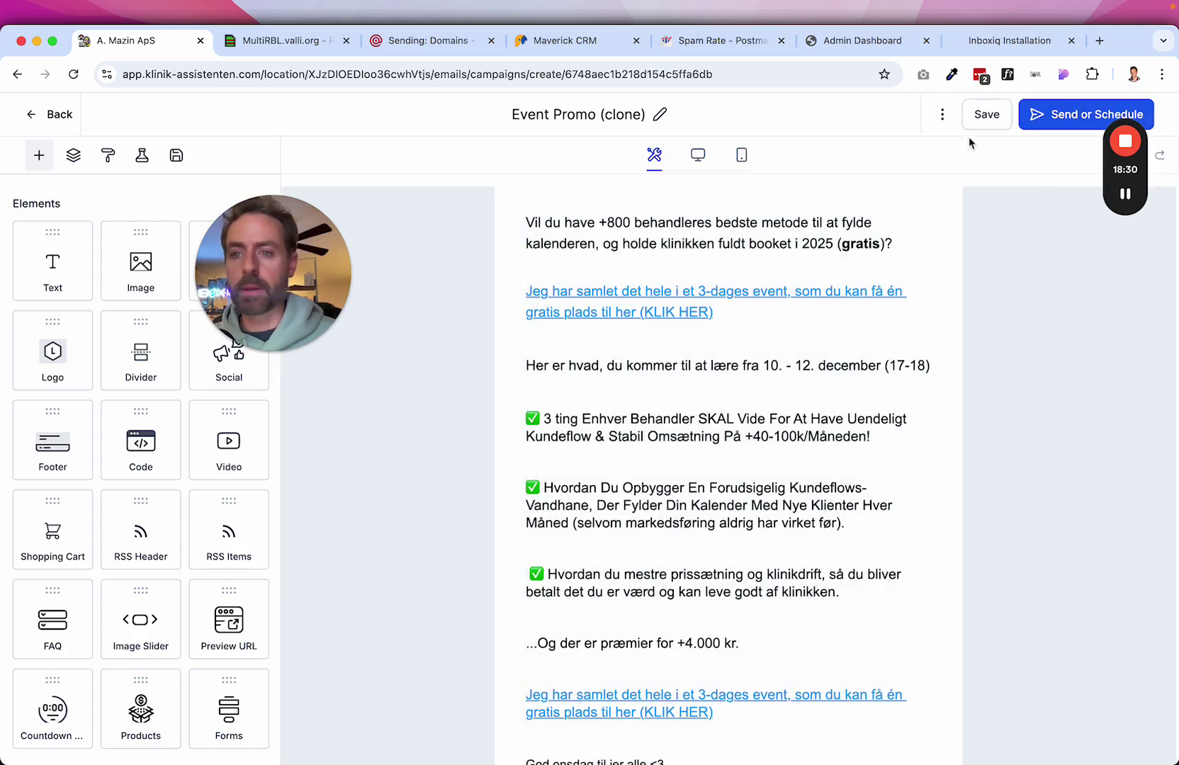
Open the Test Email form and paste the Mailgun sending domain into the From address.
{"action": "left_click", "coordinate": [943, 115]}
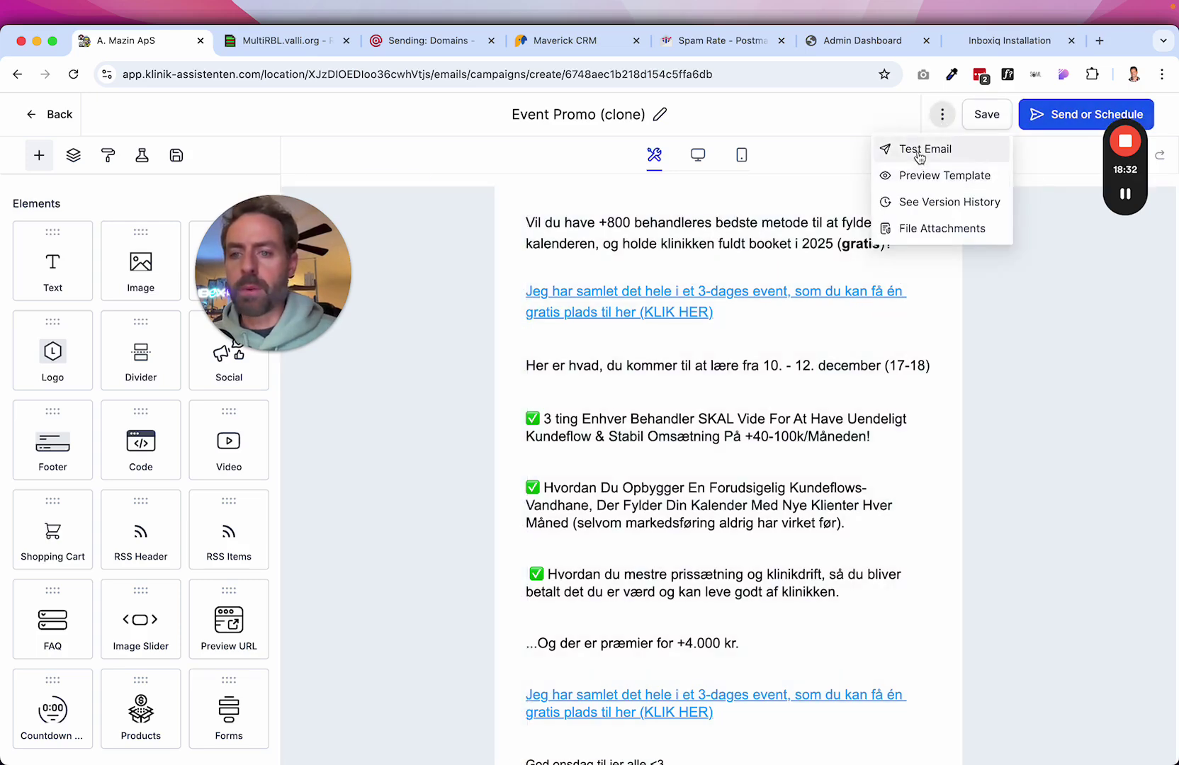
{"action": "left_click", "coordinate": [922, 149]}
{"action": "left_click", "coordinate": [840, 239]}
{"action": "left_click", "coordinate": [842, 238]}
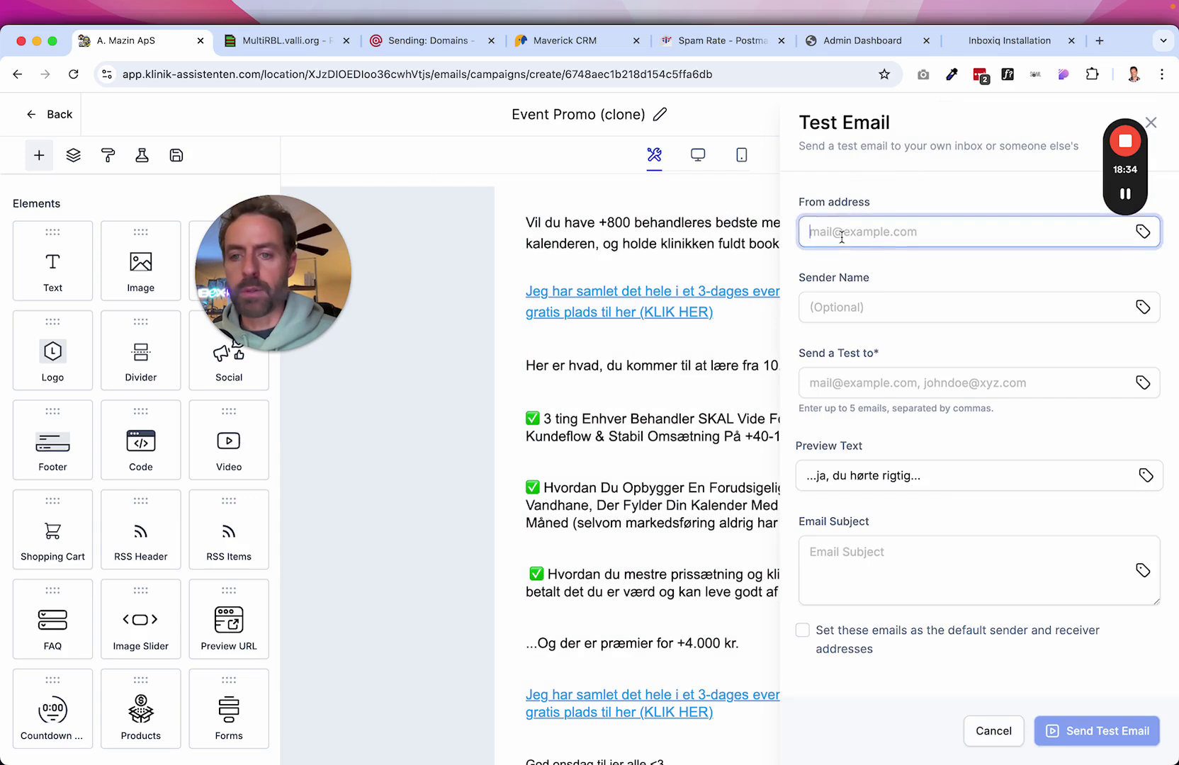
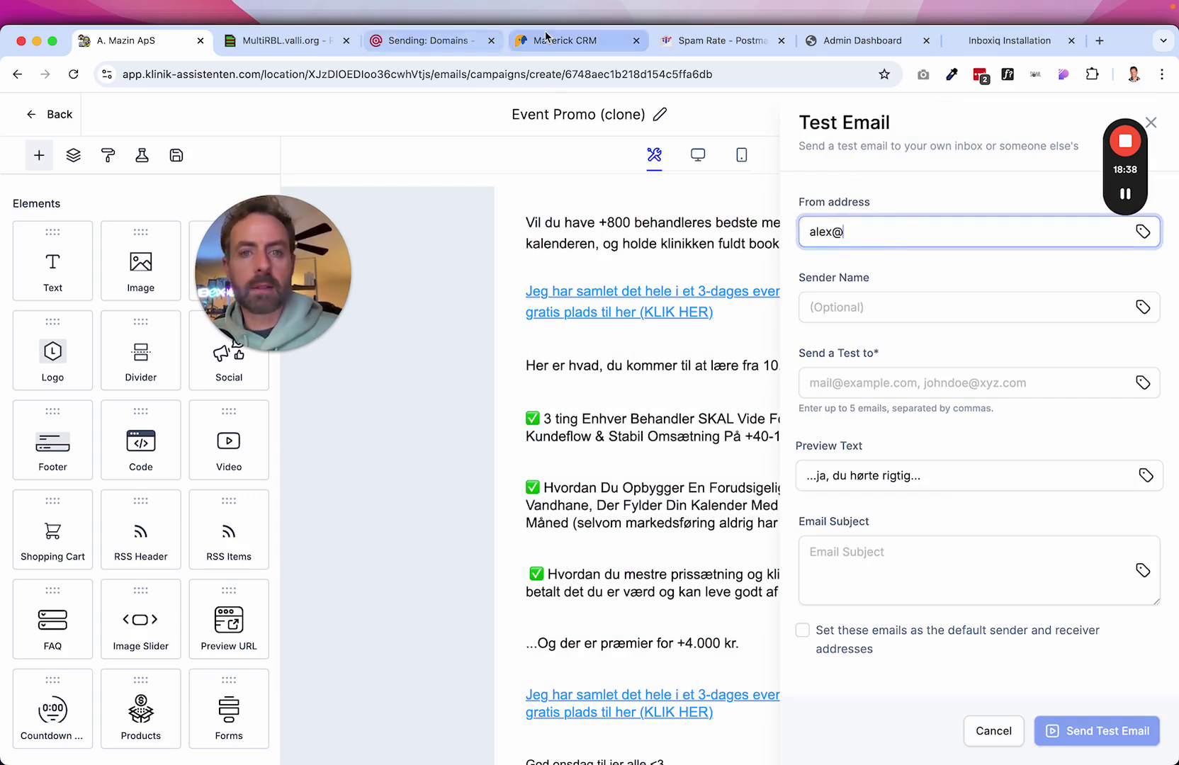
{"action": "key", "text": "super+space"}
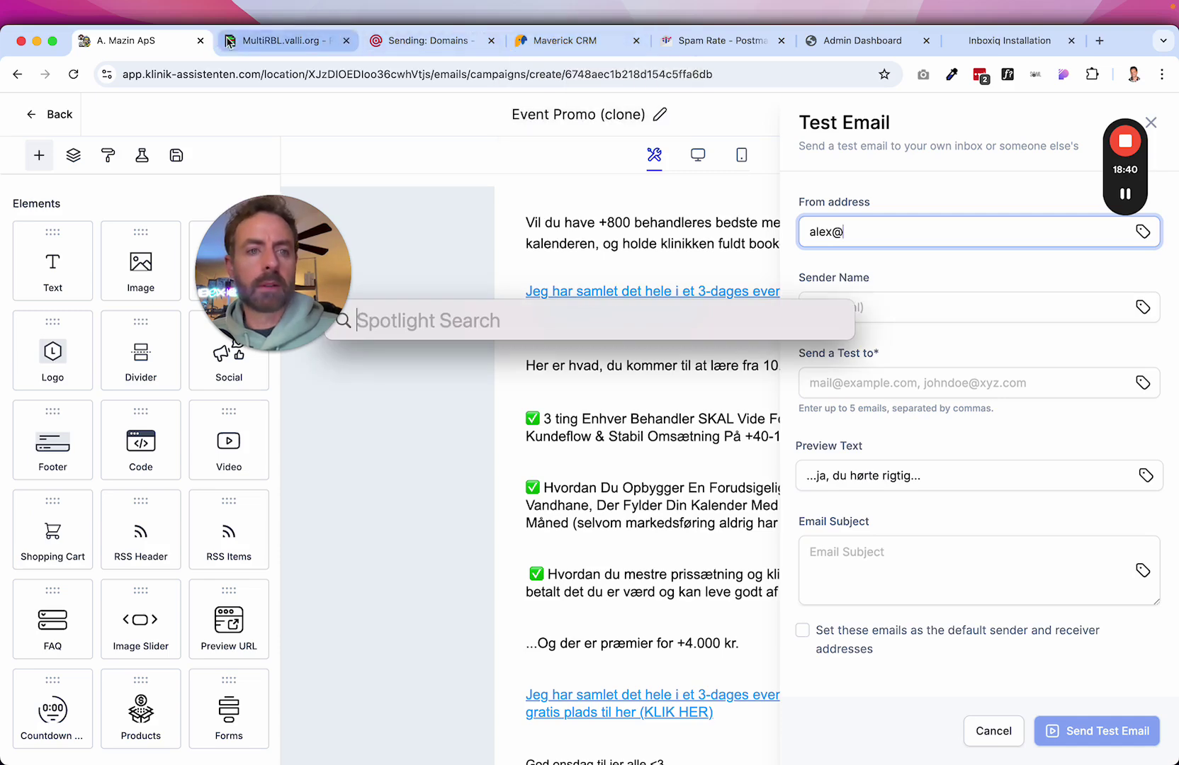
{"action": "left_click", "coordinate": [280, 40]}
{"action": "left_click", "coordinate": [137, 44]}
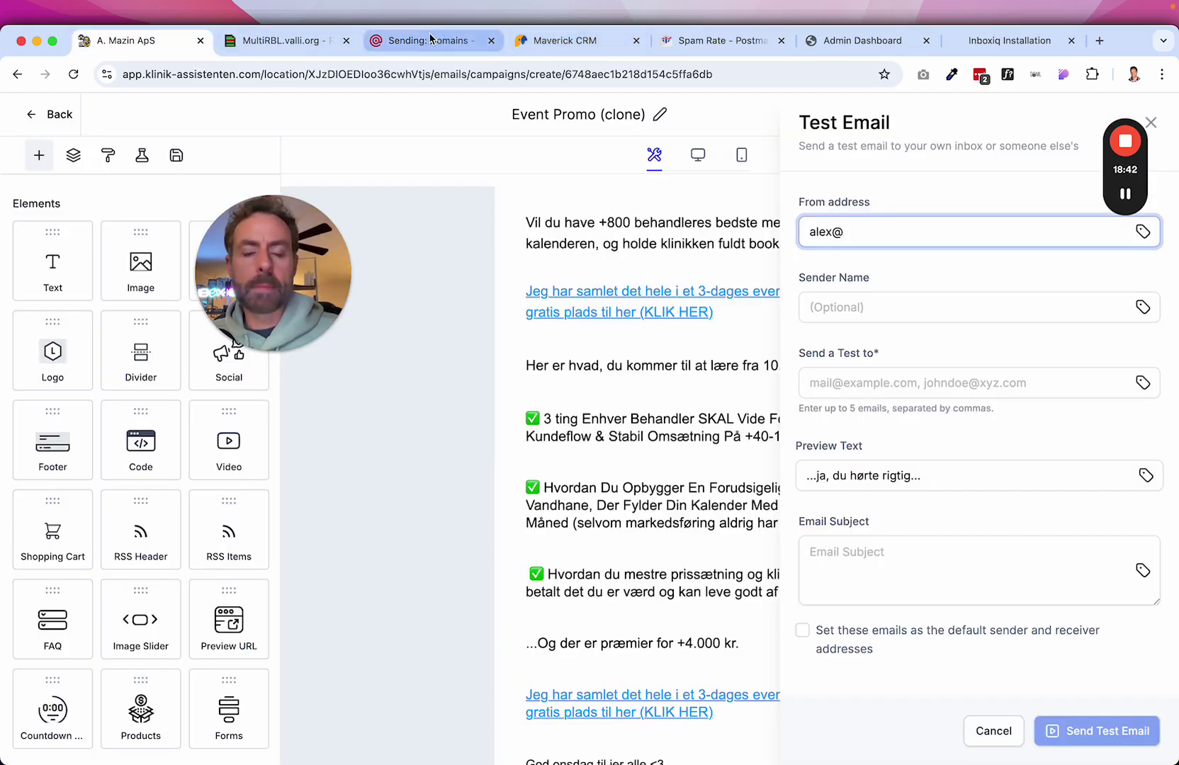
{"action": "left_click", "coordinate": [418, 41]}
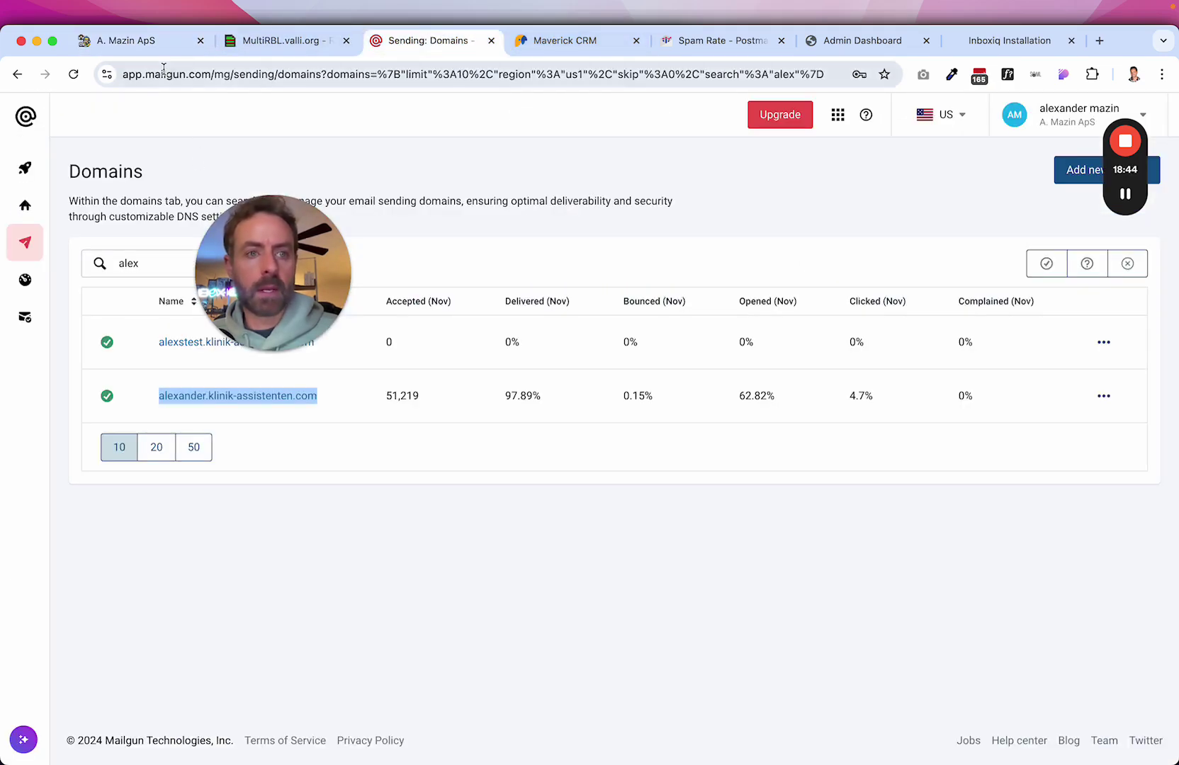
{"action": "left_click", "coordinate": [148, 47]}
{"action": "type", "text": "alexander.klinik-assistenten.com"}
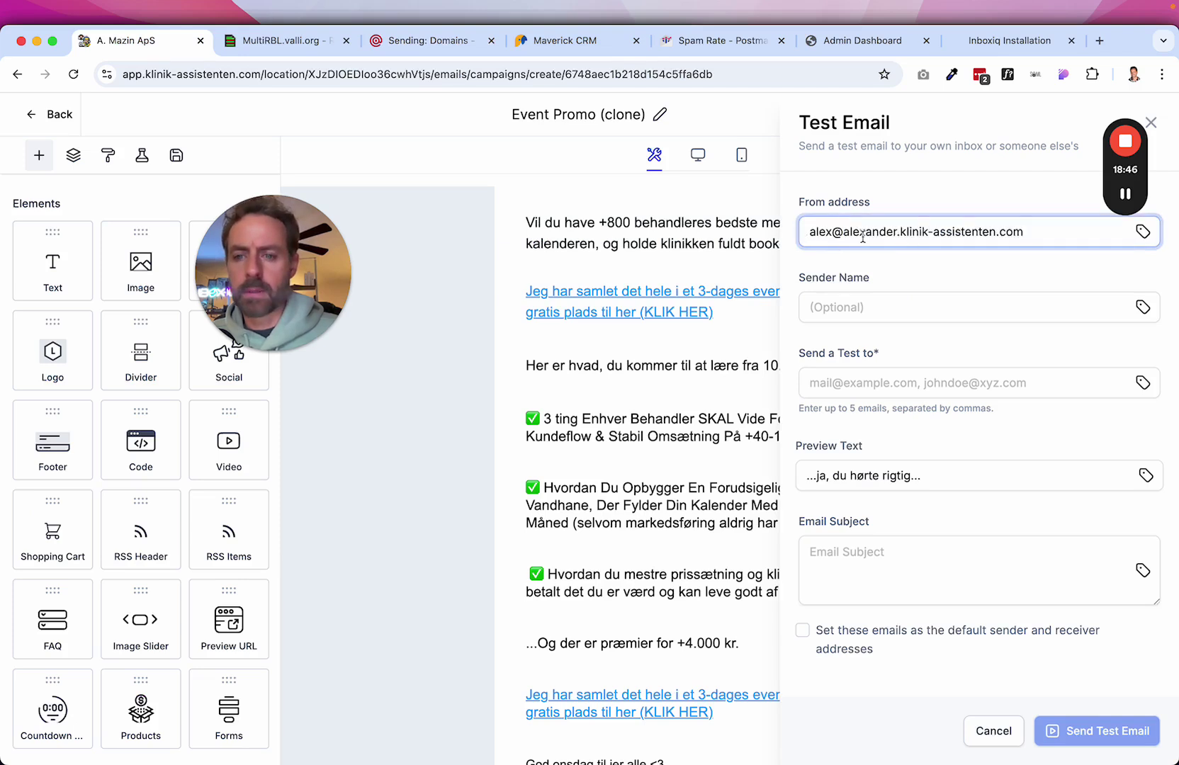
{"action": "left_click_drag", "start_coordinate": [843, 234], "coordinate": [1032, 235]}
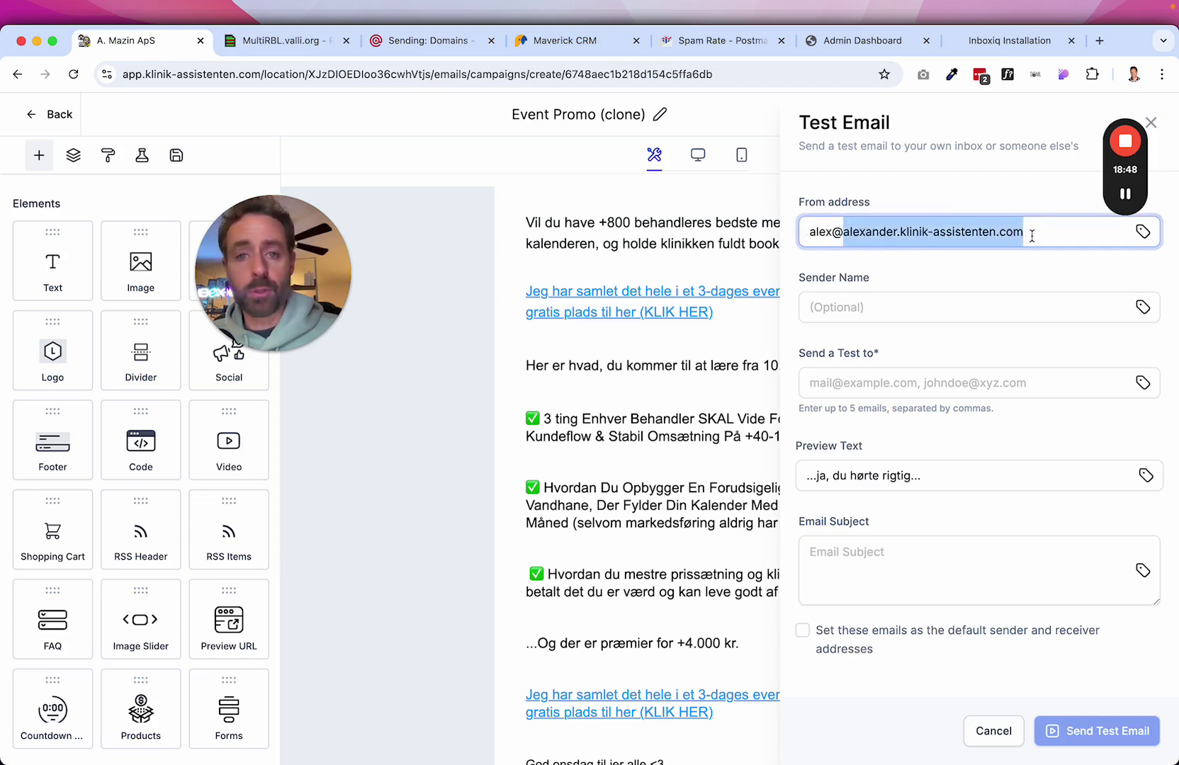
Fill in the sender name and the test recipient's e-mail address.
{"action": "left_click", "coordinate": [853, 310]}
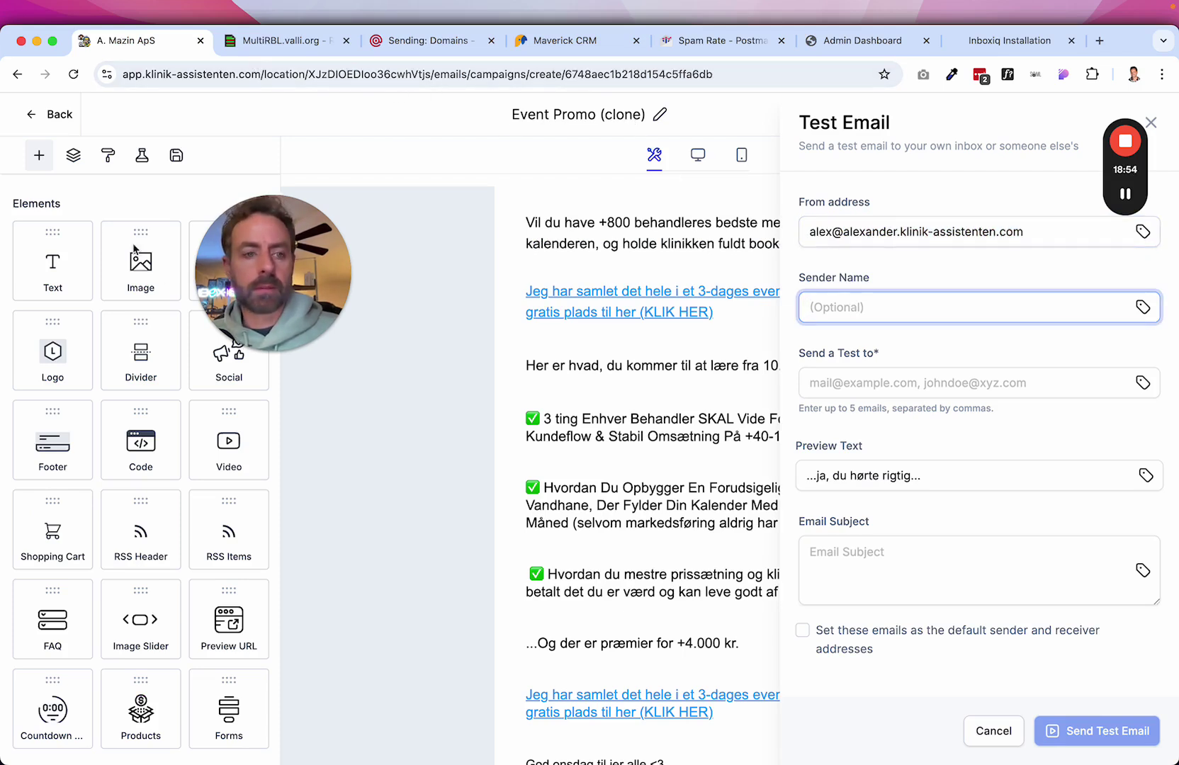
{"action": "left_click", "coordinate": [848, 310]}
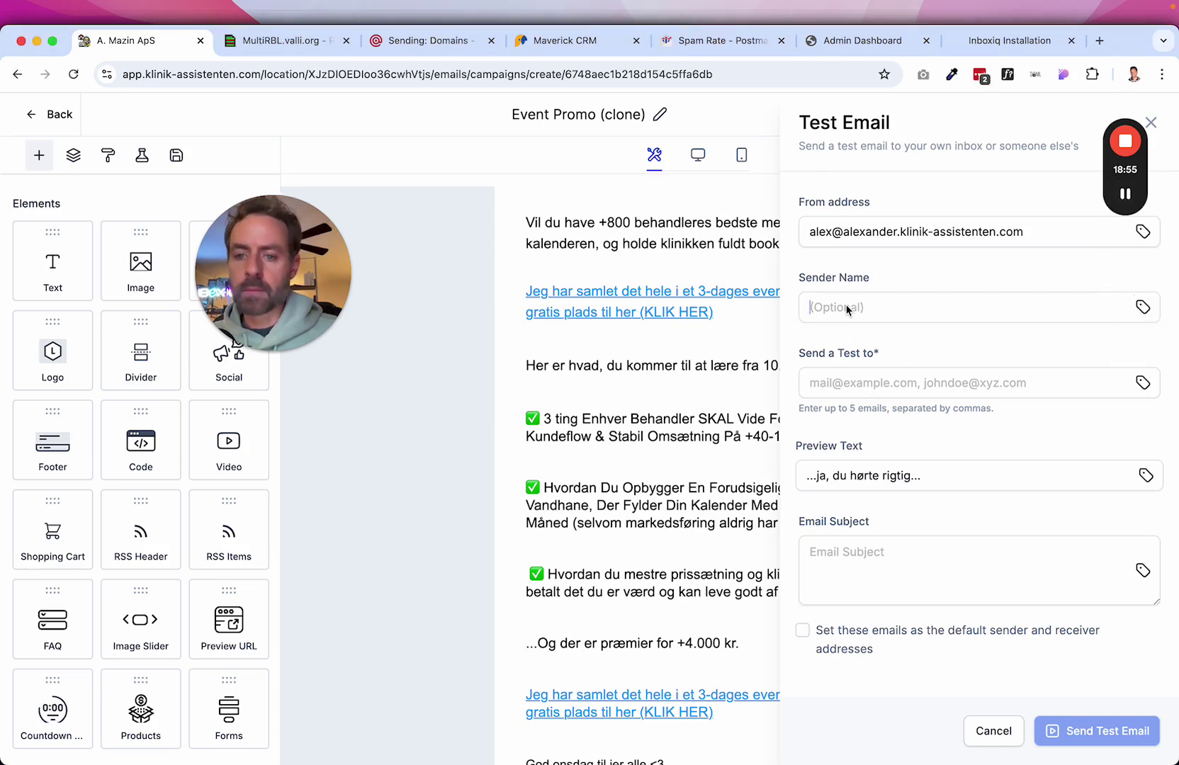
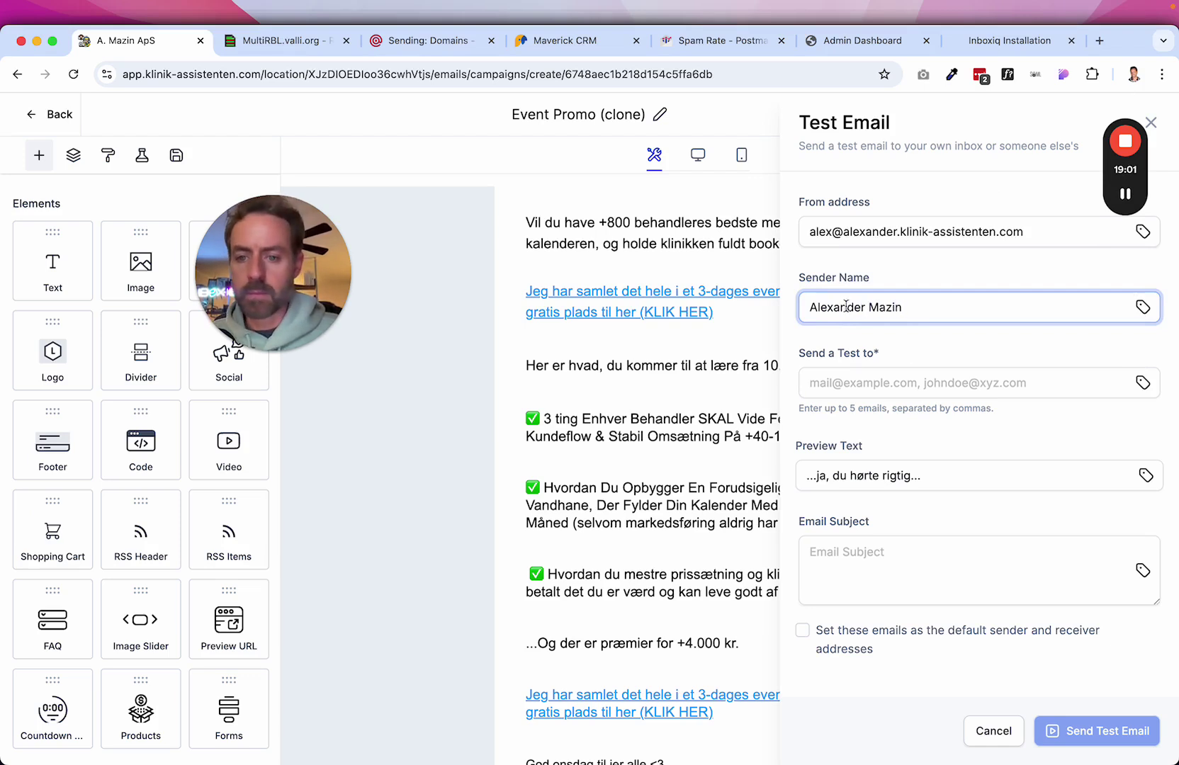
{"action": "left_click", "coordinate": [844, 385]}
{"action": "type", "text": "fu"}
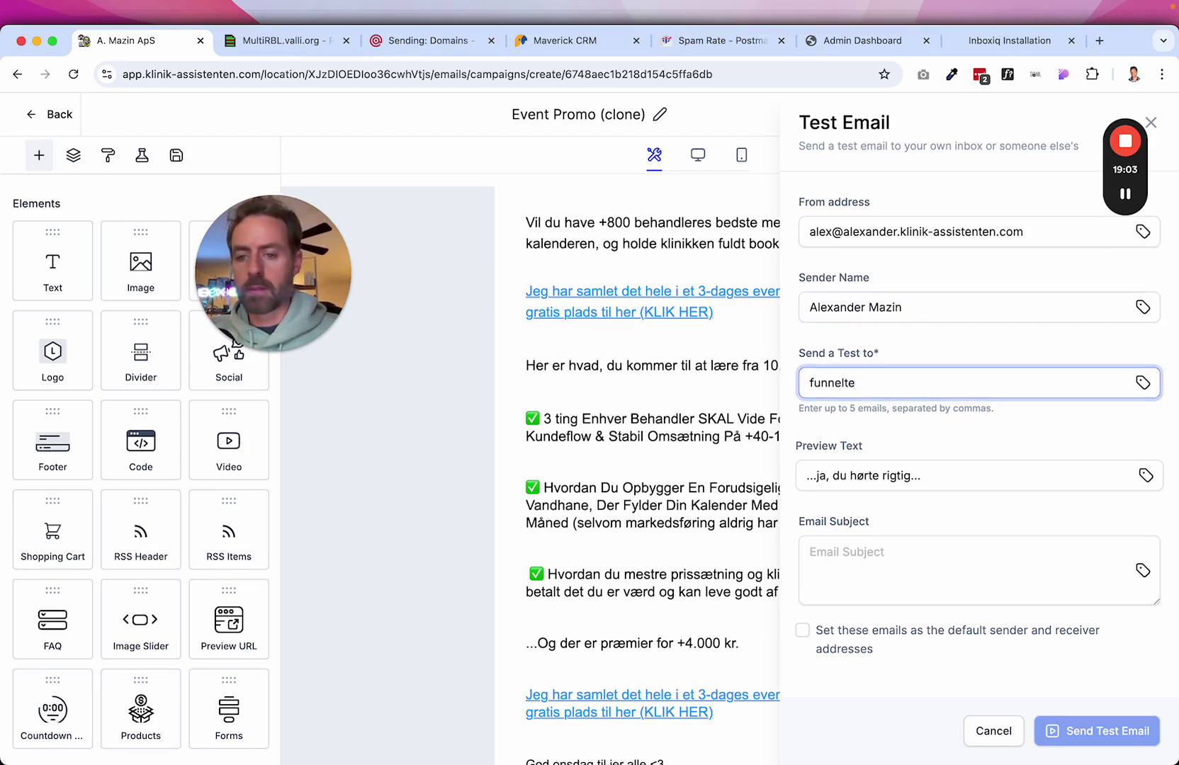
{"action": "type", "text": "nnel"}
{"action": "key", "text": "super+a"}
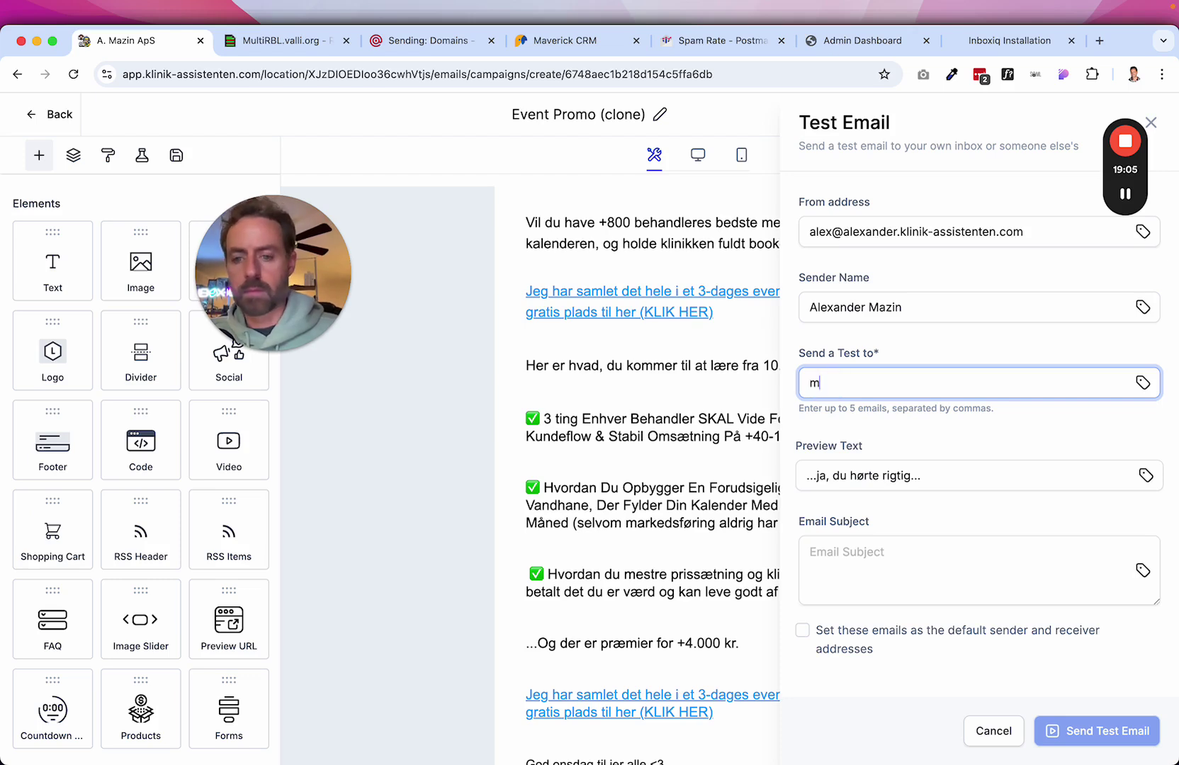
Set the email subject to 'Event Promo' and send the test email.
{"action": "left_click", "coordinate": [883, 481]}
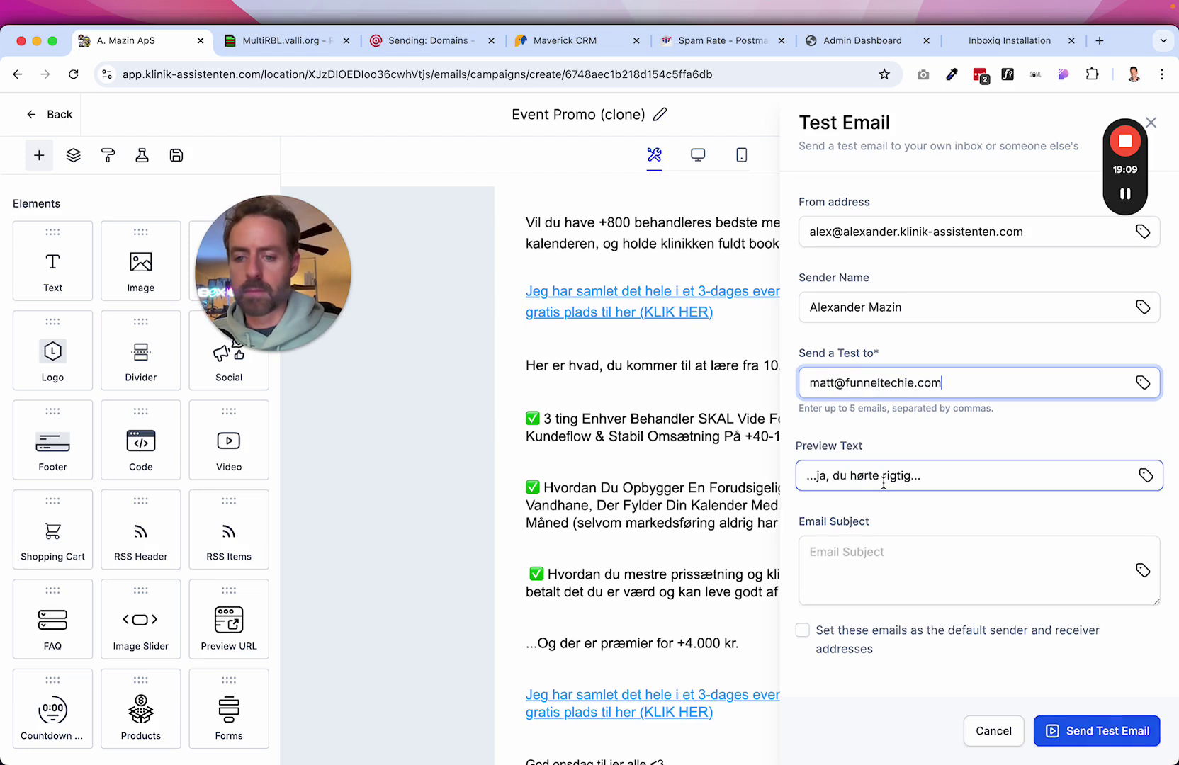
{"action": "left_click", "coordinate": [850, 542]}
{"action": "left_click", "coordinate": [850, 542]}
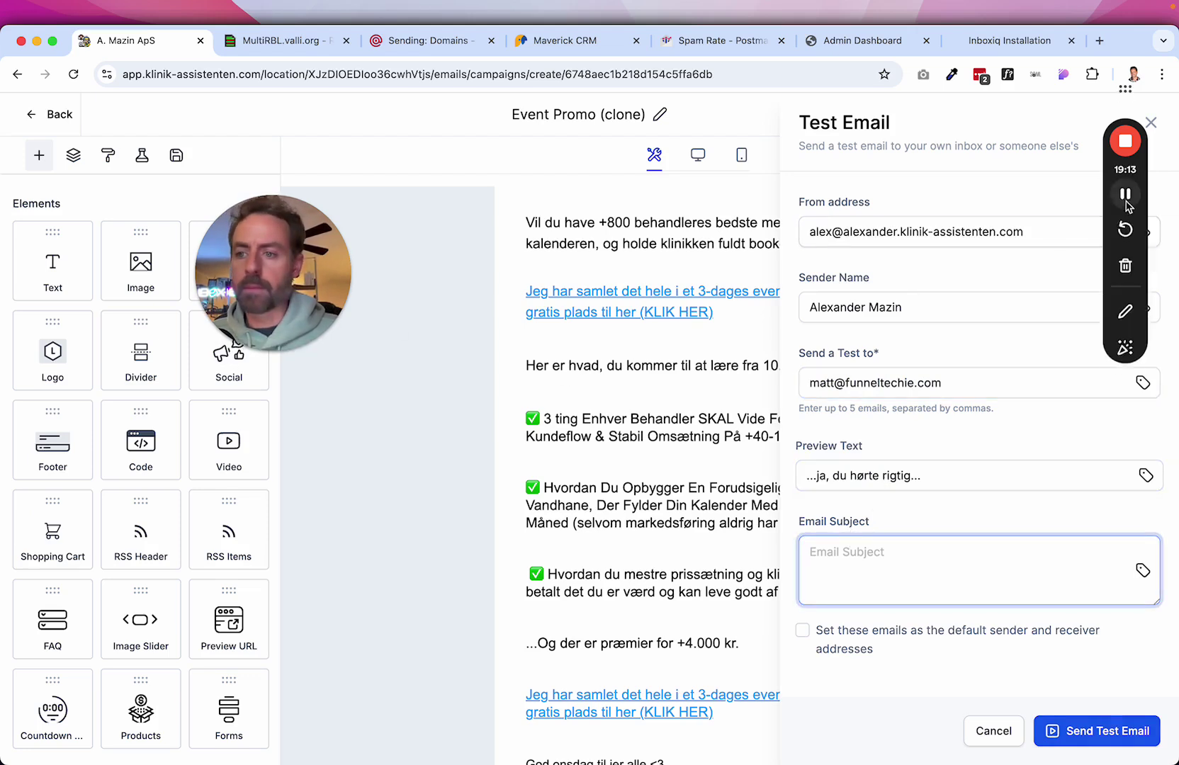
{"action": "left_click", "coordinate": [832, 558]}
{"action": "type", "text": "Ev"}
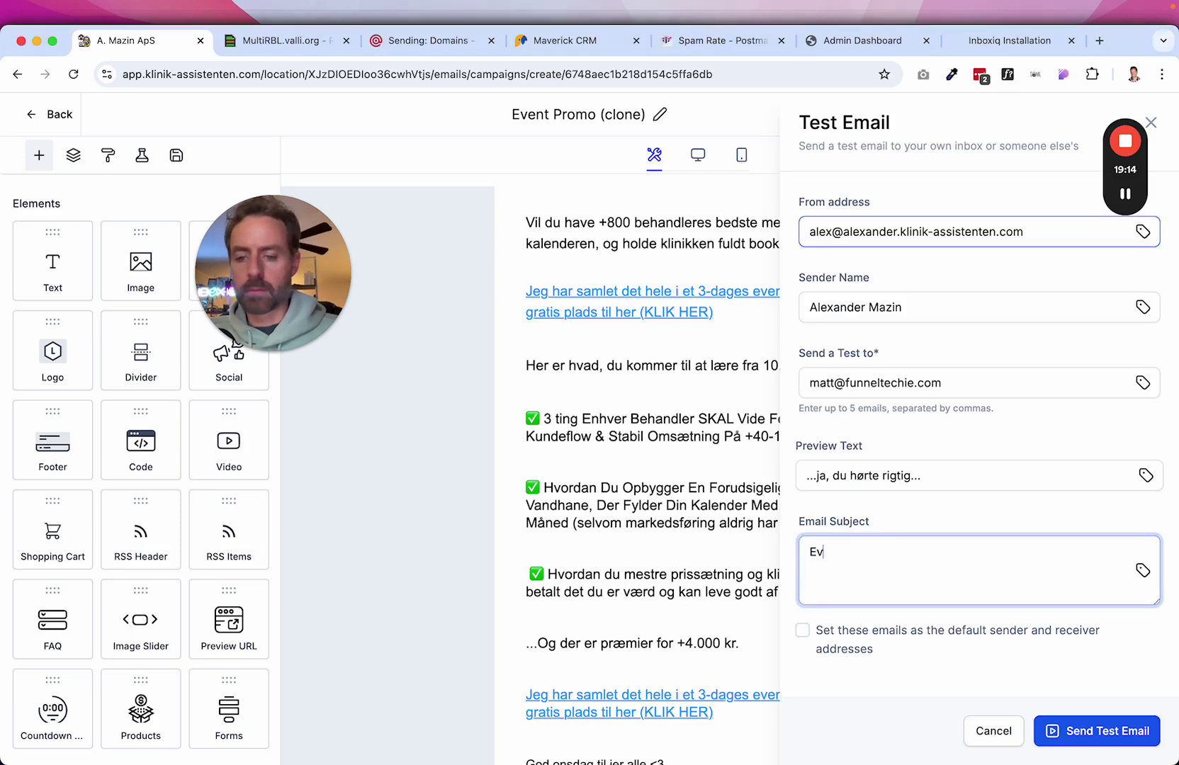
{"action": "type", "text": "ent Promo"}
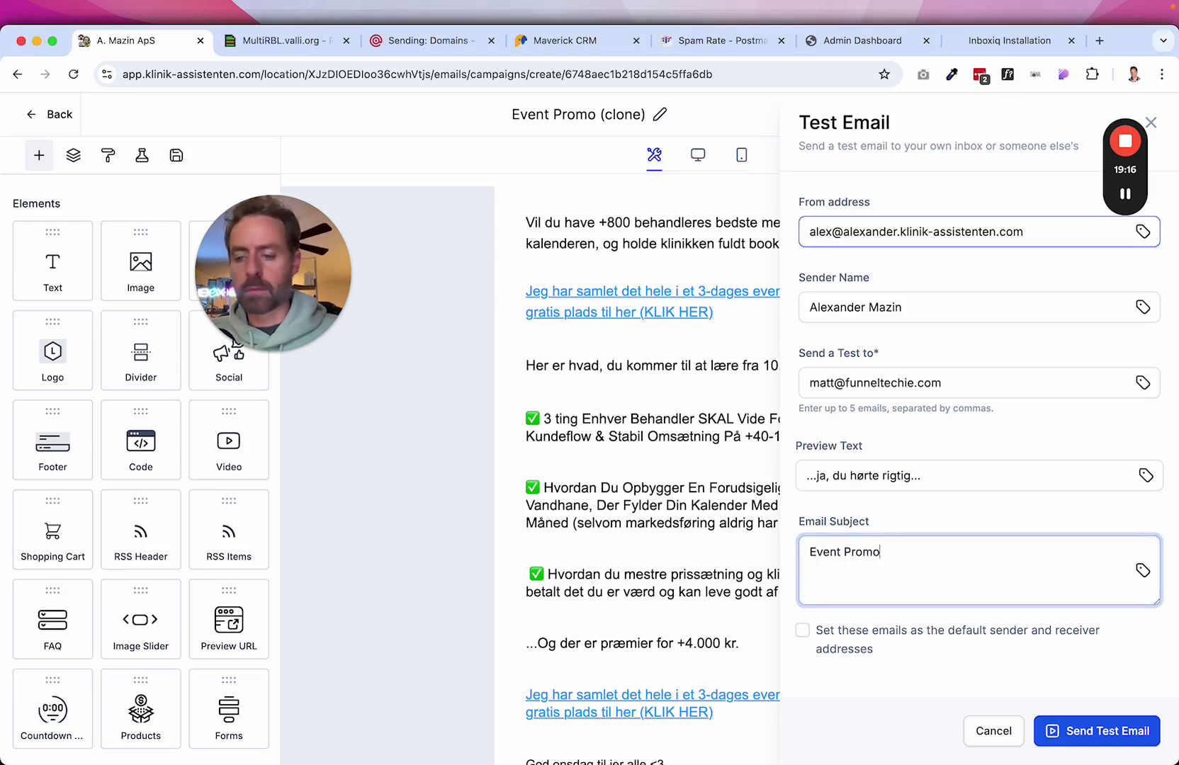
{"action": "left_click", "coordinate": [1094, 733]}
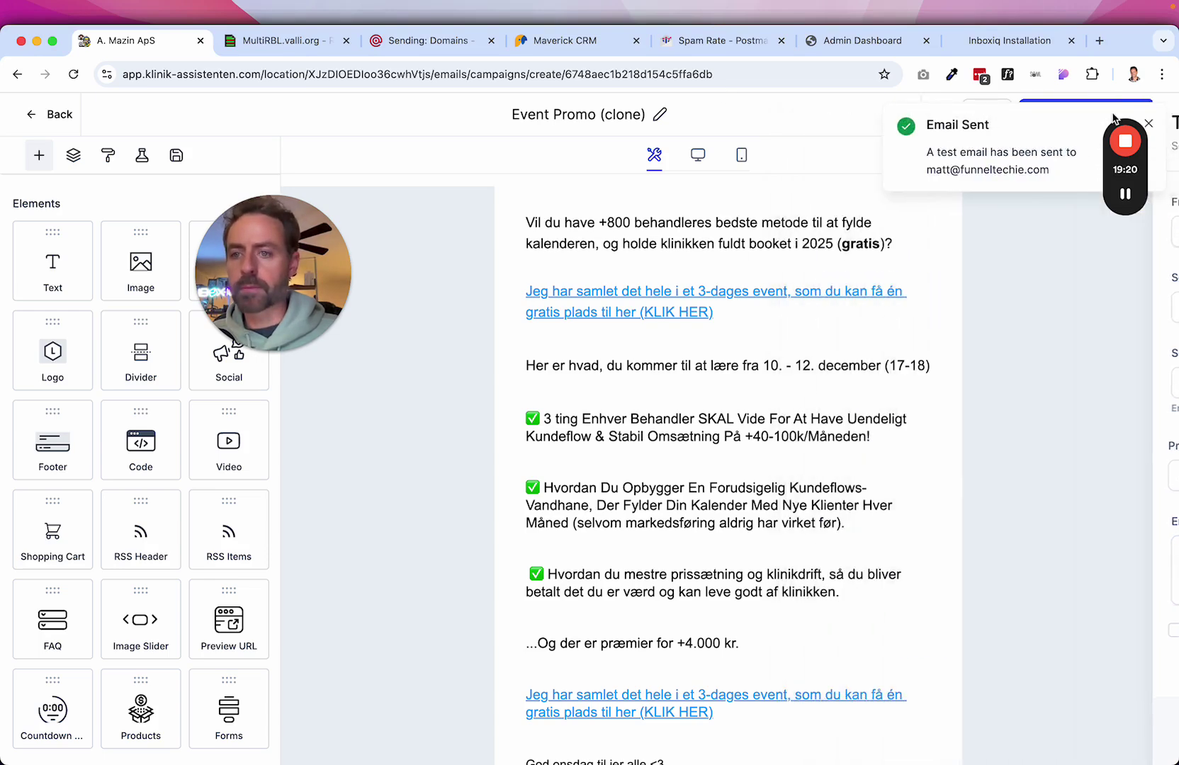
{"action": "mouse_move", "coordinate": [1126, 212]}
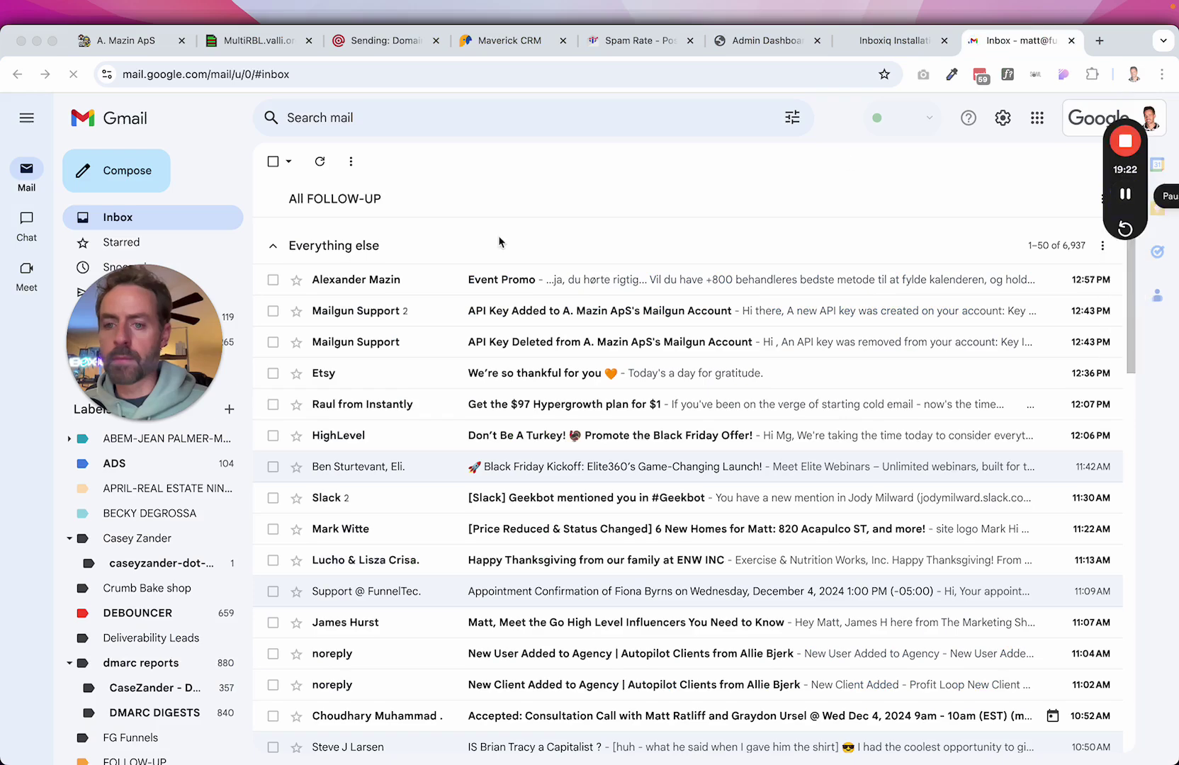
Open the Event Promo test and confirm mailed-by and signed-by alexander.klinik-assistenten.com.
{"action": "left_click", "coordinate": [383, 285]}
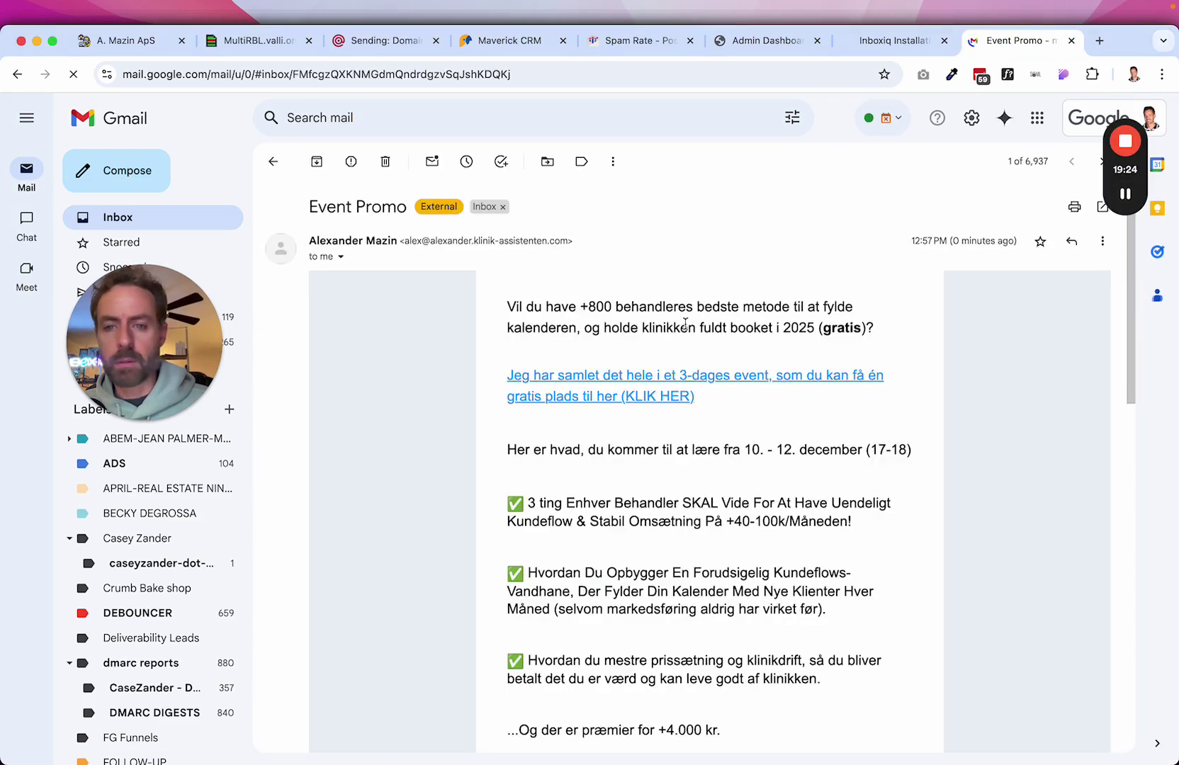
{"action": "left_click", "coordinate": [343, 258]}
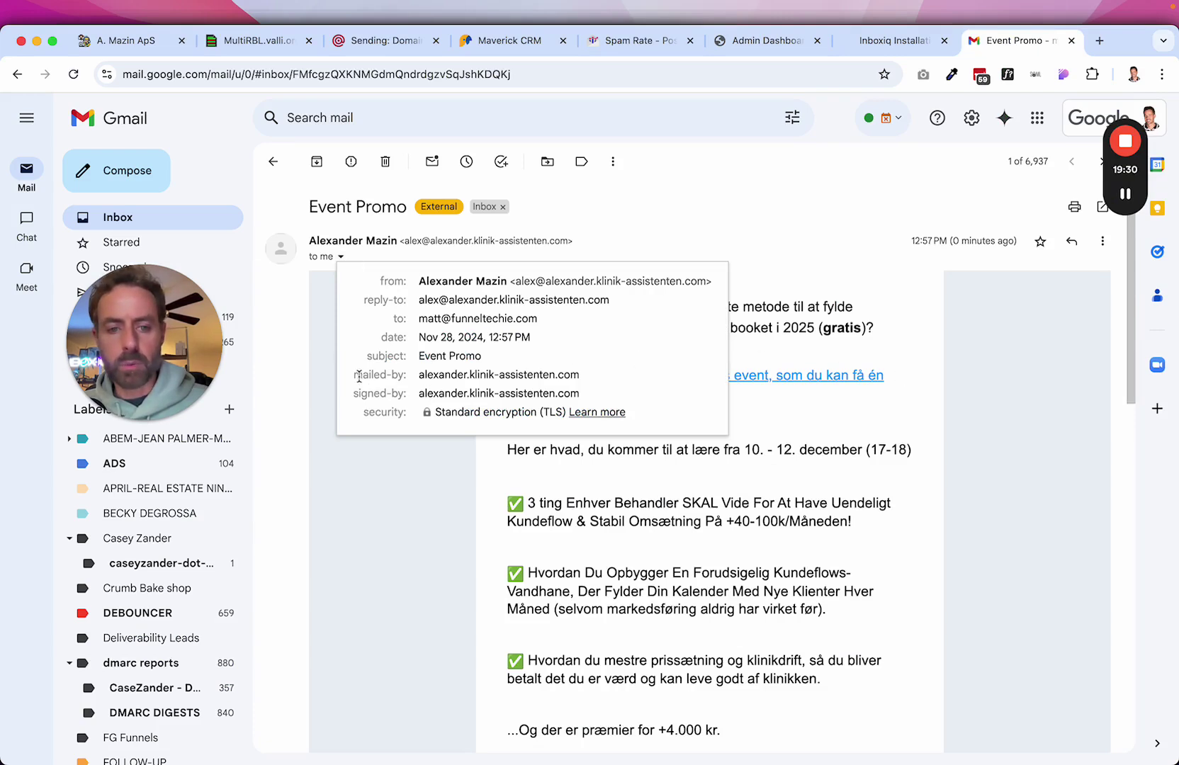
{"action": "left_click_drag", "start_coordinate": [358, 376], "coordinate": [581, 376]}
{"action": "left_click", "coordinate": [416, 387]}
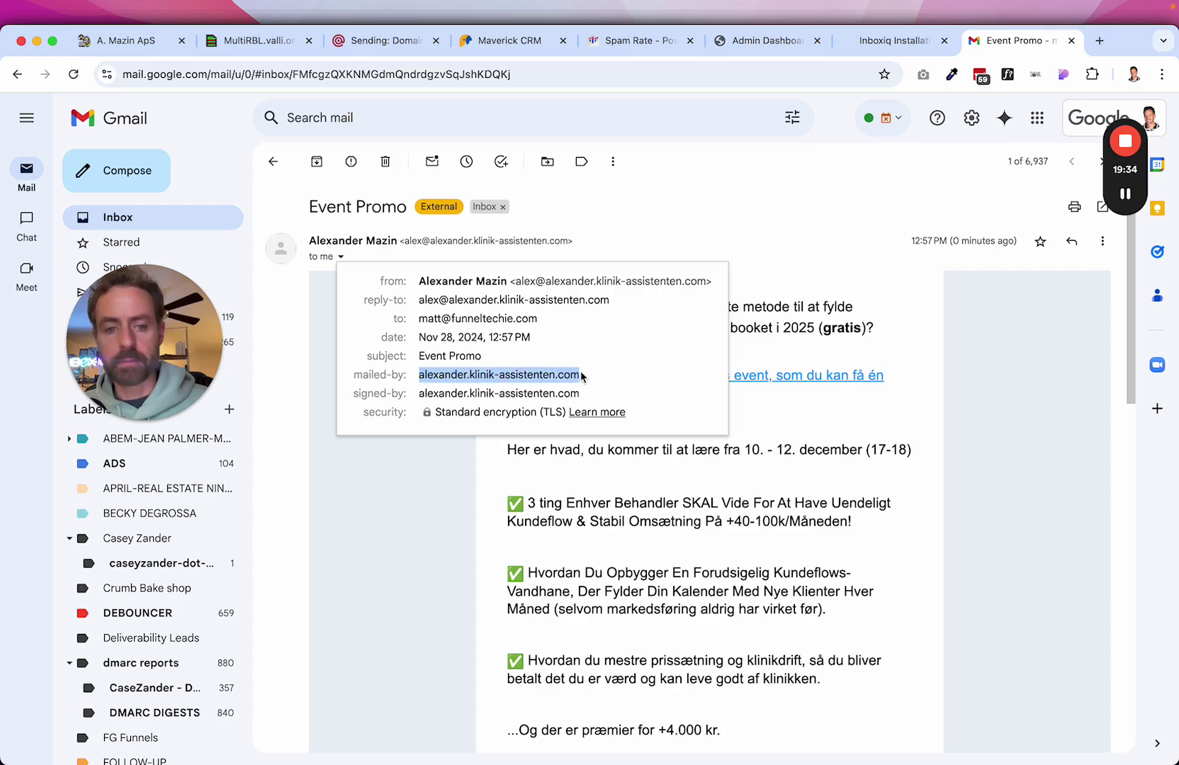
{"action": "left_click", "coordinate": [376, 392]}
{"action": "left_click_drag", "start_coordinate": [418, 393], "coordinate": [575, 391]}
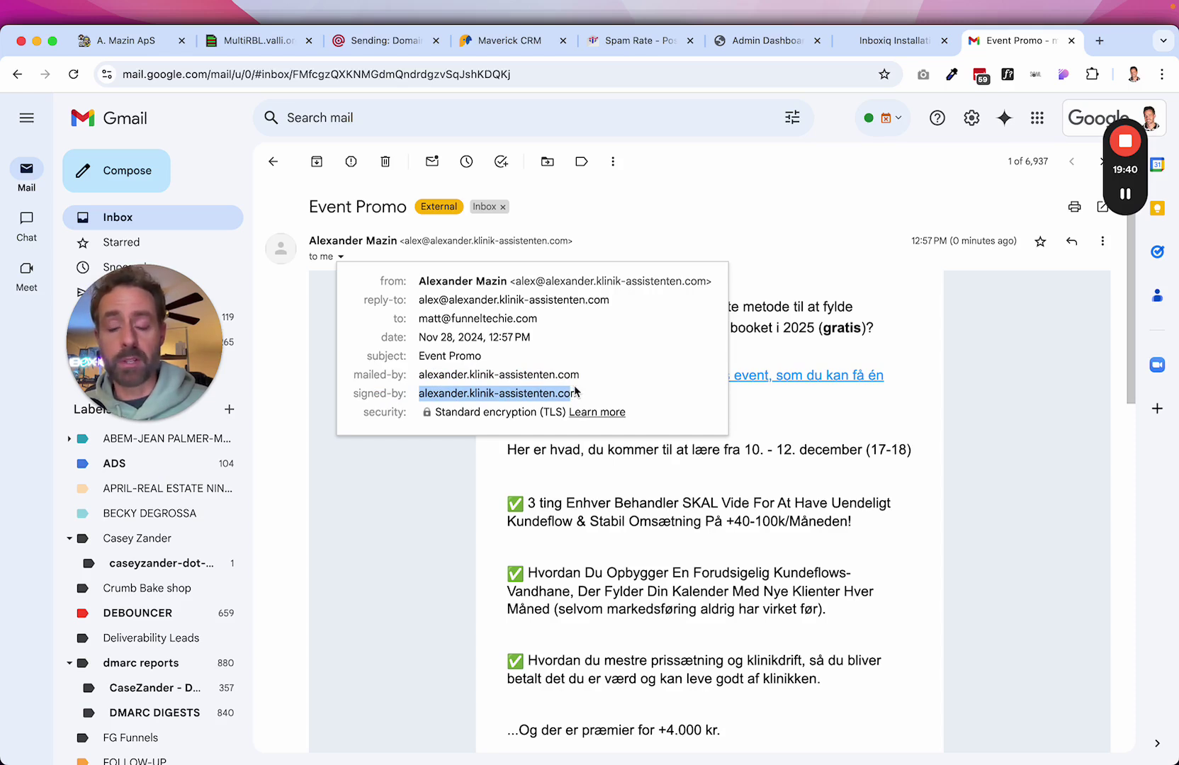
{"action": "left_click", "coordinate": [577, 392]}
{"action": "left_click", "coordinate": [1053, 396]}
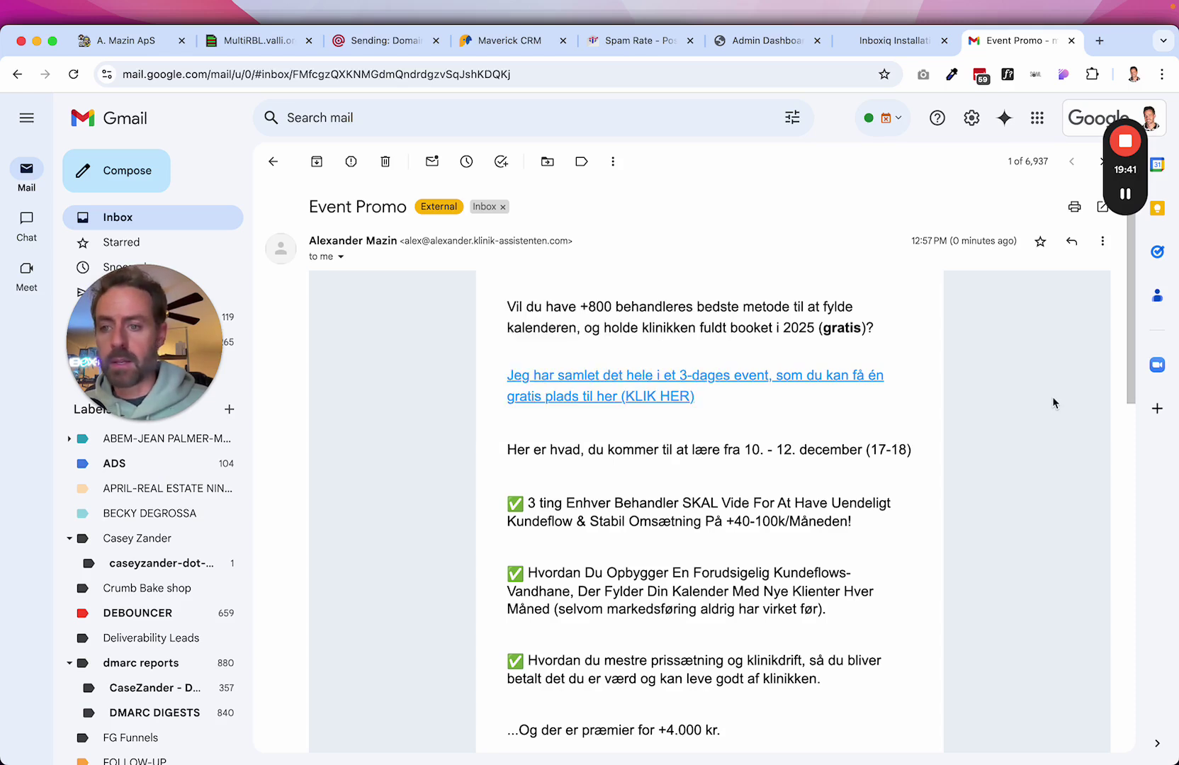
{"action": "left_click", "coordinate": [1103, 241]}
Show the original message and check that SPF, DKIM and DMARC all PASS.
{"action": "left_click", "coordinate": [990, 476]}
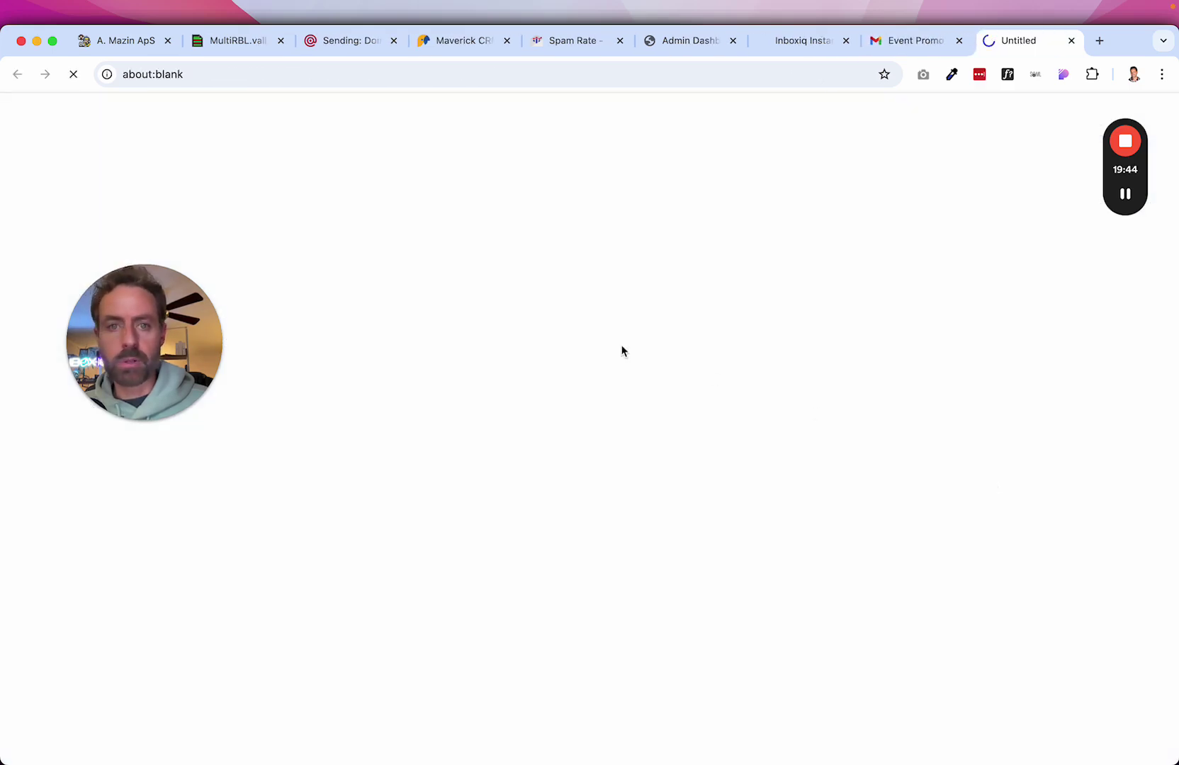
{"action": "left_click_drag", "start_coordinate": [183, 337], "coordinate": [142, 268]}
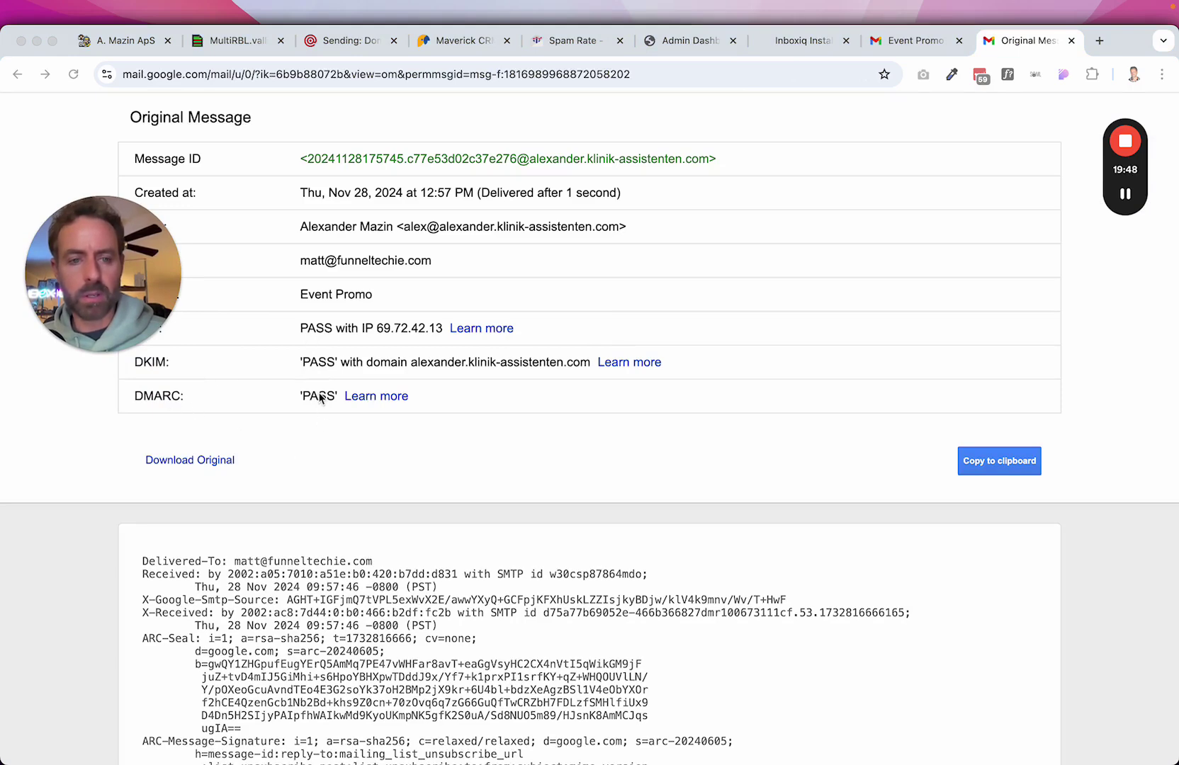
{"action": "left_click_drag", "start_coordinate": [158, 286], "coordinate": [989, 179]}
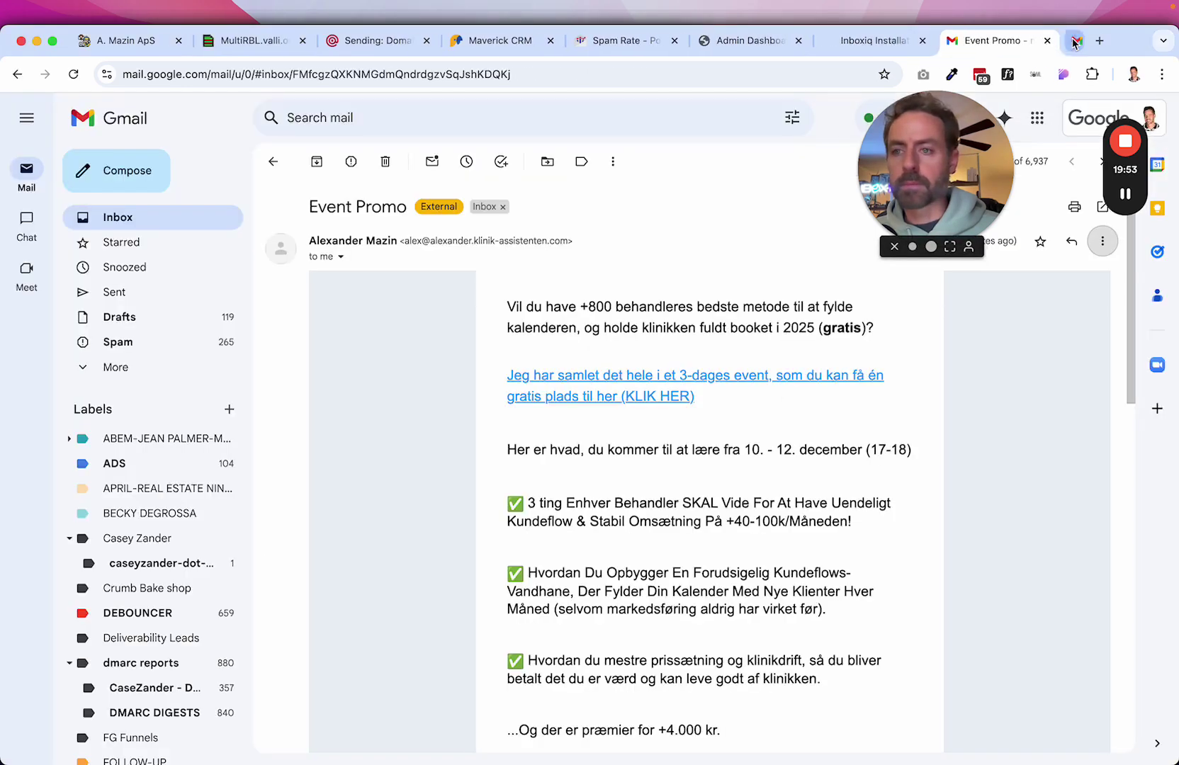
Close the original view and scroll the Event Promo email to highlight its unsubscribe footer.
{"action": "left_click", "coordinate": [1071, 41]}
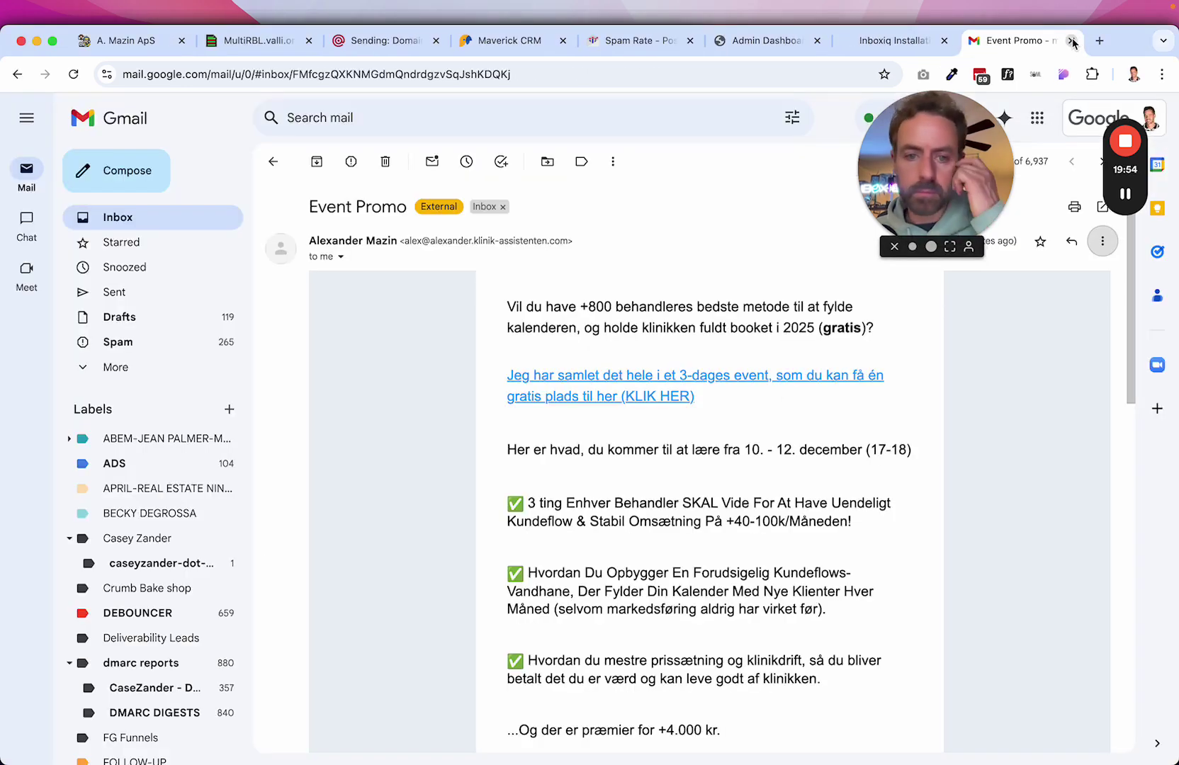
{"action": "scroll", "coordinate": [946, 519], "scroll_direction": "down", "scroll_amount": 10}
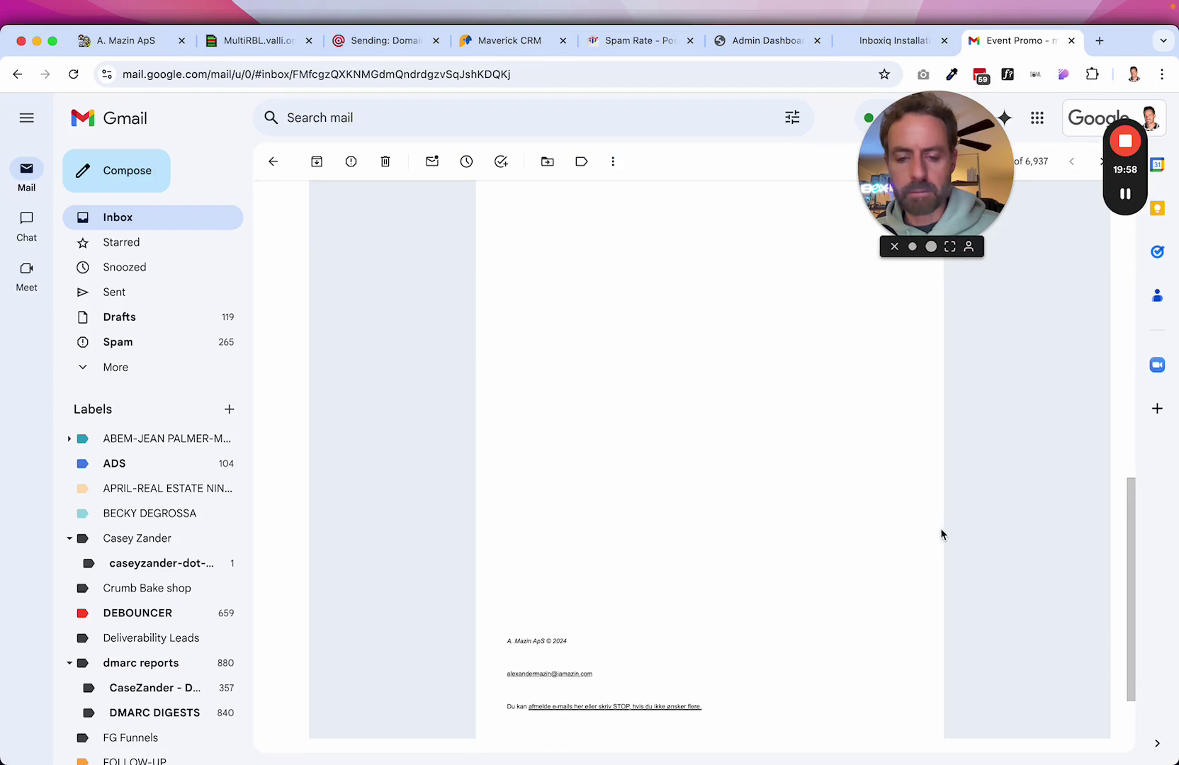
{"action": "mouse_move", "coordinate": [1127, 204]}
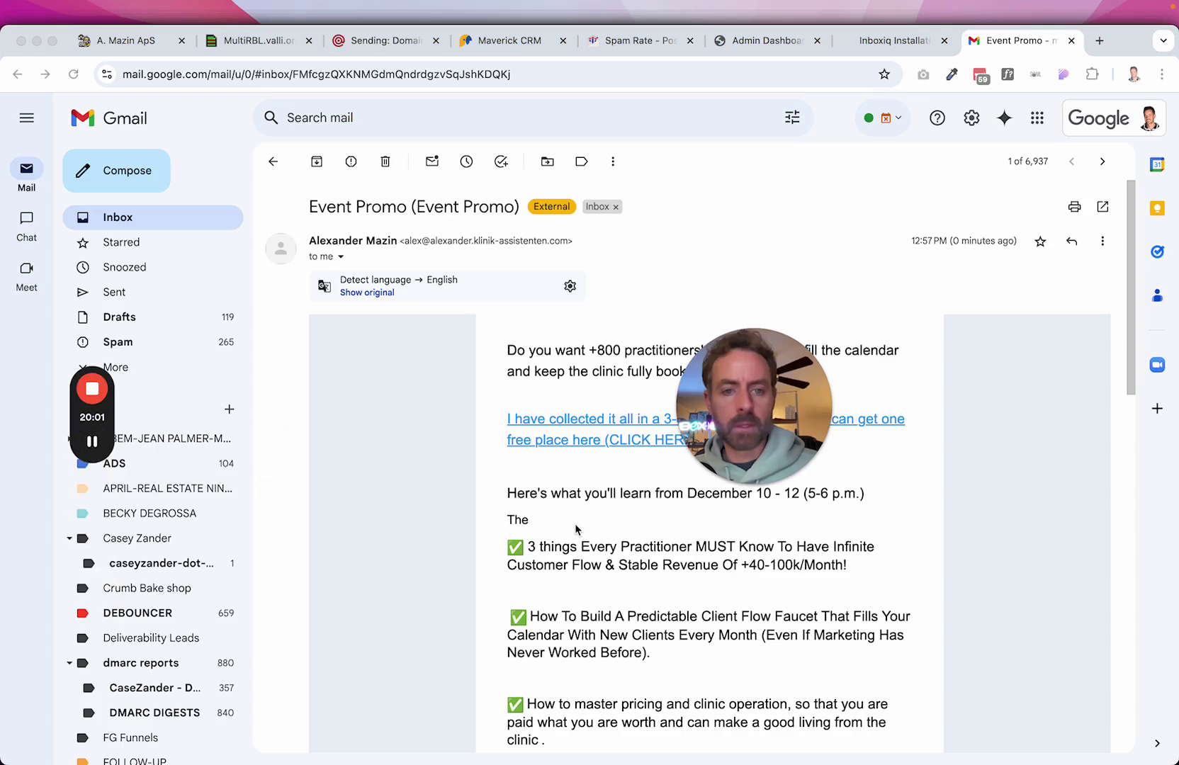
{"action": "scroll", "coordinate": [575, 523], "scroll_direction": "down", "scroll_amount": 7}
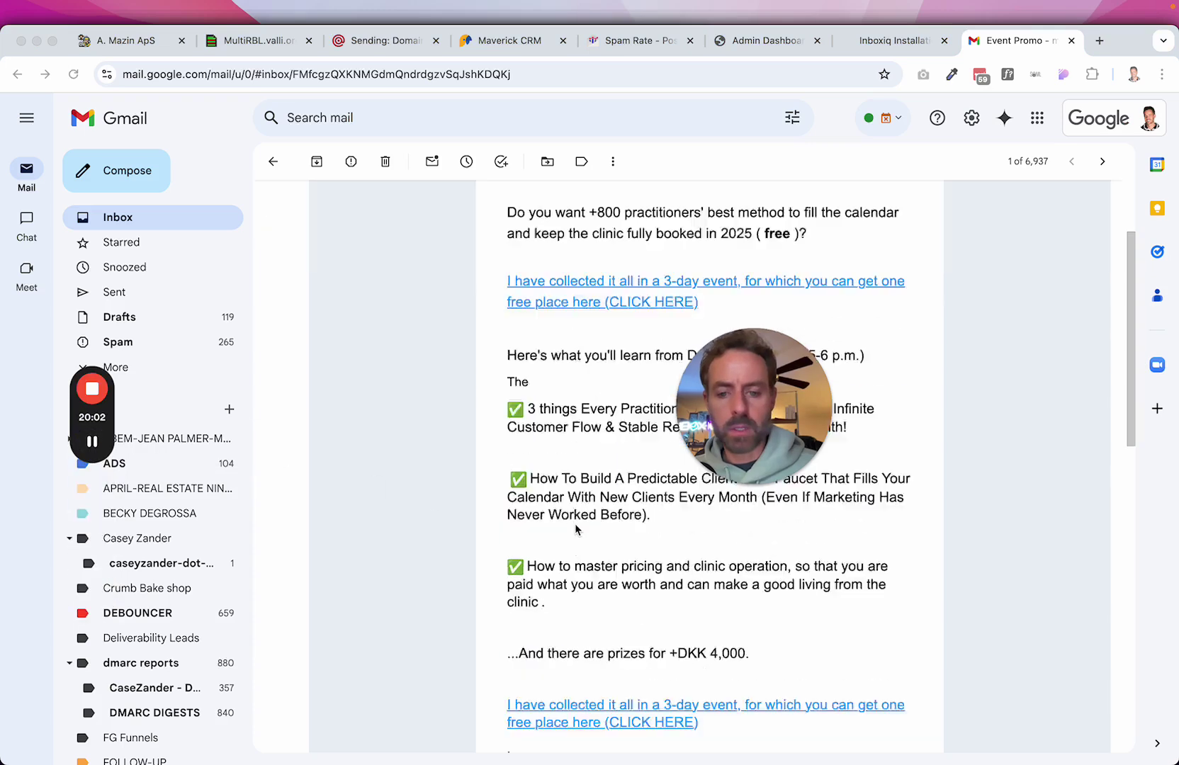
{"action": "left_click_drag", "start_coordinate": [710, 448], "coordinate": [992, 275]}
{"action": "scroll", "coordinate": [803, 495], "scroll_direction": "down", "scroll_amount": 10}
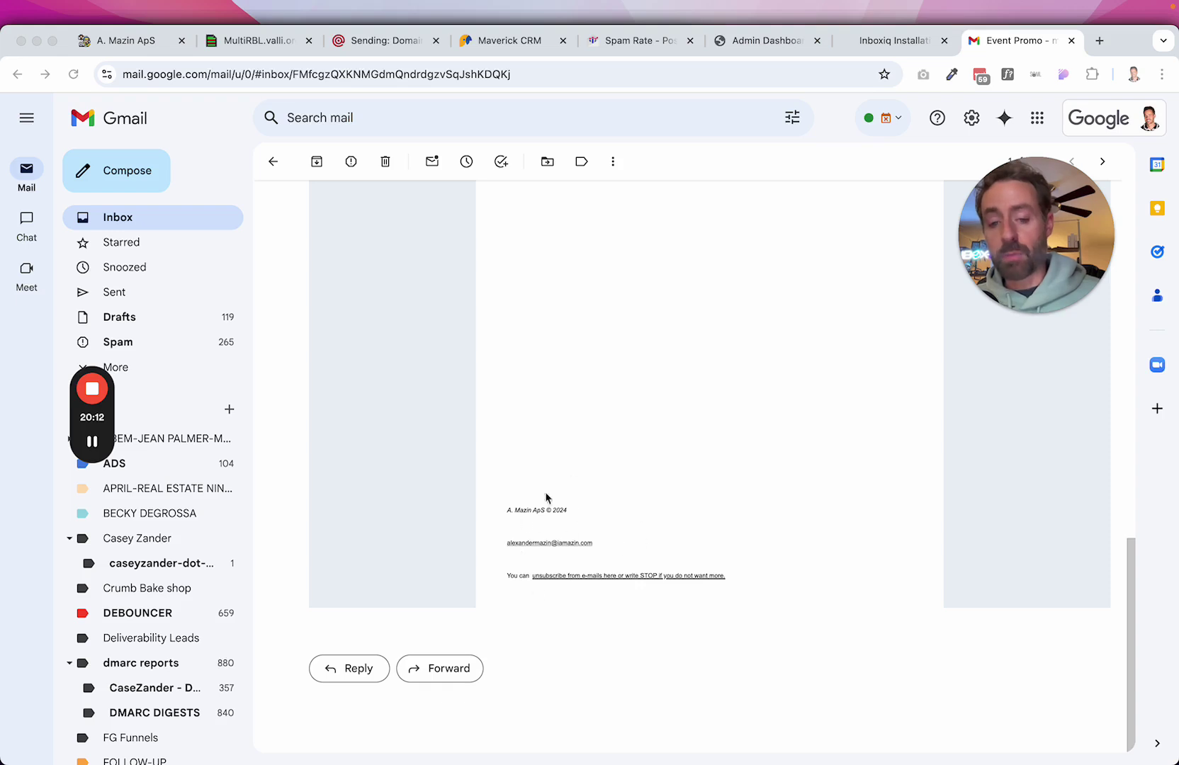
{"action": "left_click_drag", "start_coordinate": [501, 508], "coordinate": [705, 591]}
Scroll through the email body, reviewing the 3-day event link, and return to the top.
{"action": "scroll", "coordinate": [778, 369], "scroll_direction": "up", "scroll_amount": 8}
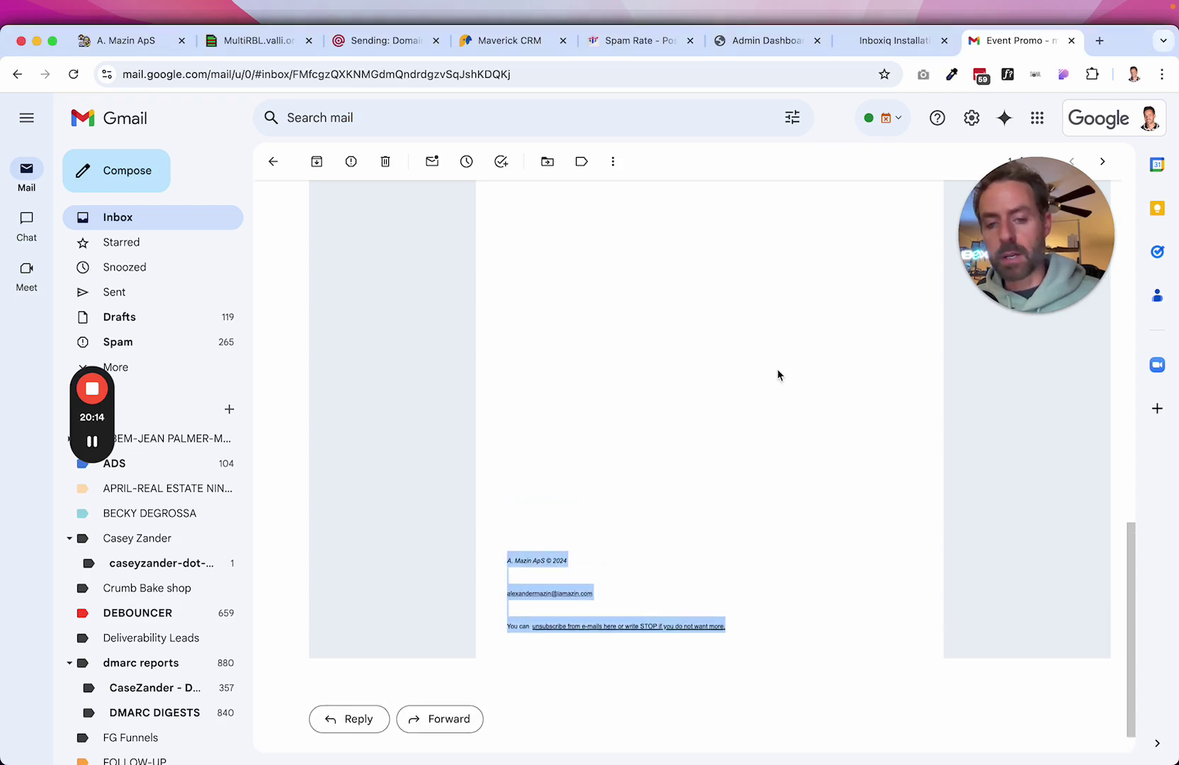
{"action": "scroll", "coordinate": [565, 630], "scroll_direction": "down", "scroll_amount": 4}
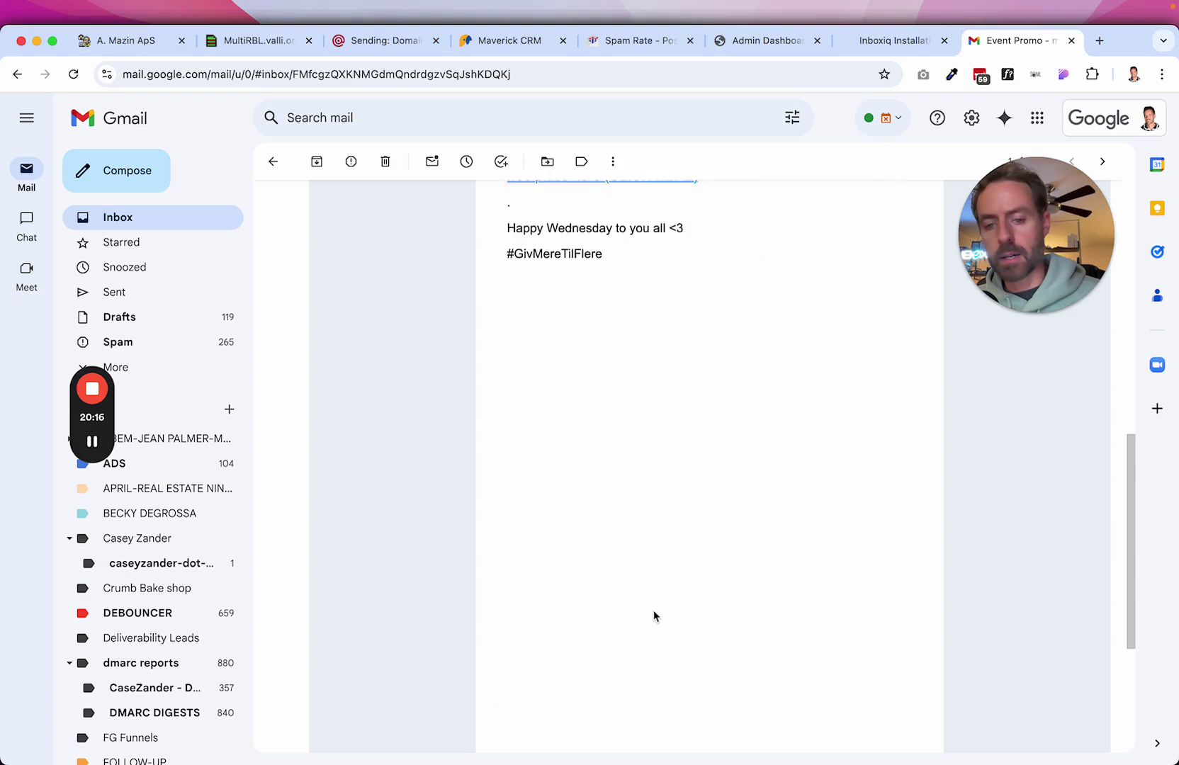
{"action": "scroll", "coordinate": [545, 277], "scroll_direction": "down", "scroll_amount": 1}
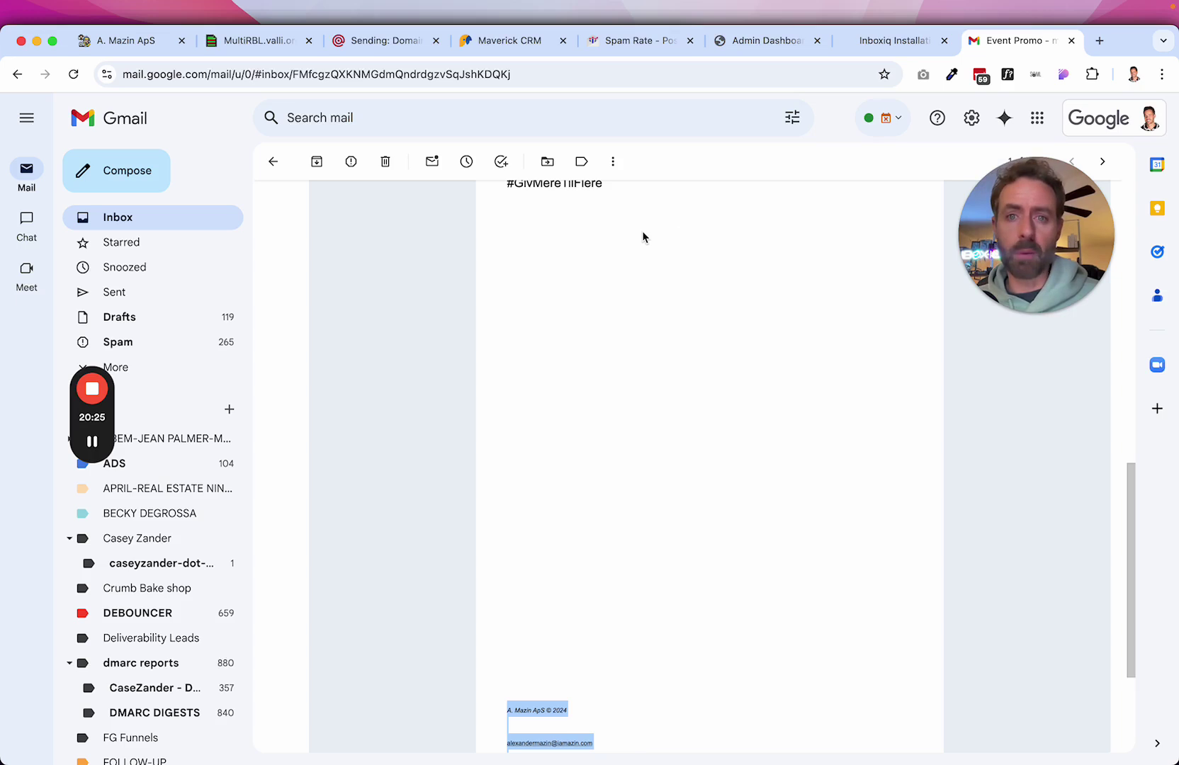
{"action": "scroll", "coordinate": [643, 237], "scroll_direction": "up", "scroll_amount": 15}
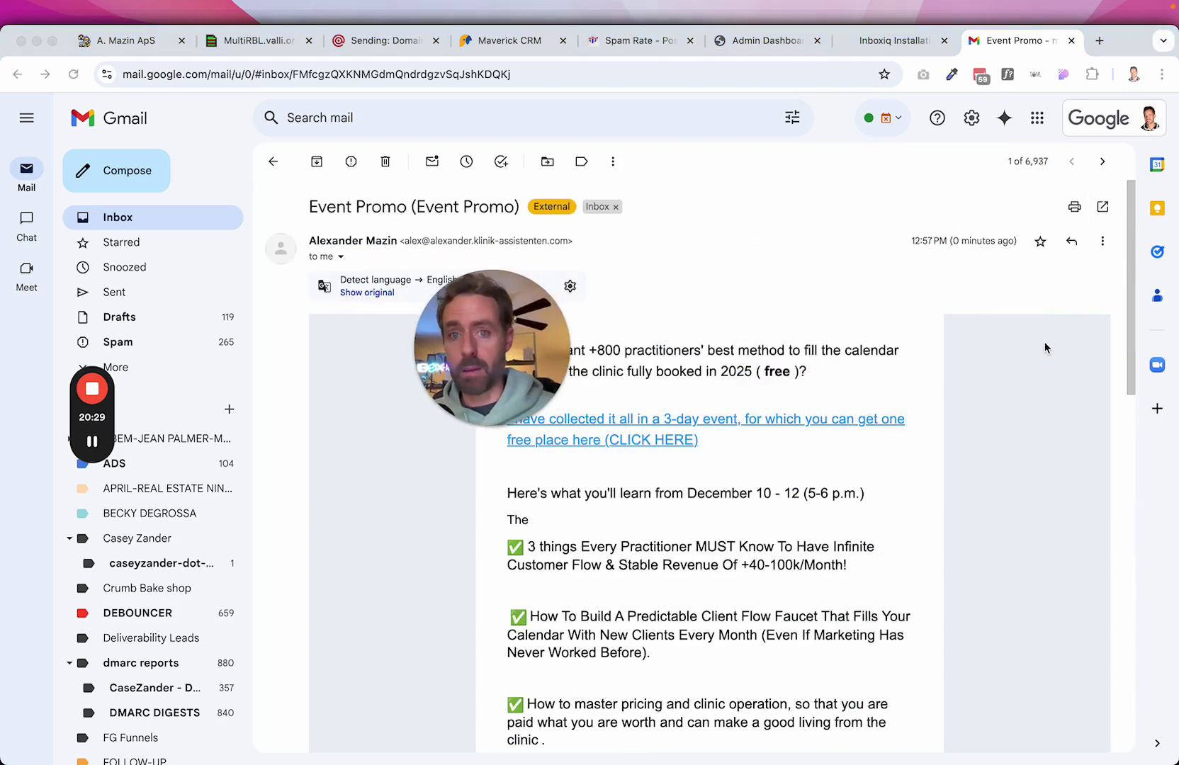
{"action": "left_click_drag", "start_coordinate": [472, 327], "coordinate": [848, 171]}
{"action": "scroll", "coordinate": [727, 443], "scroll_direction": "down", "scroll_amount": 15}
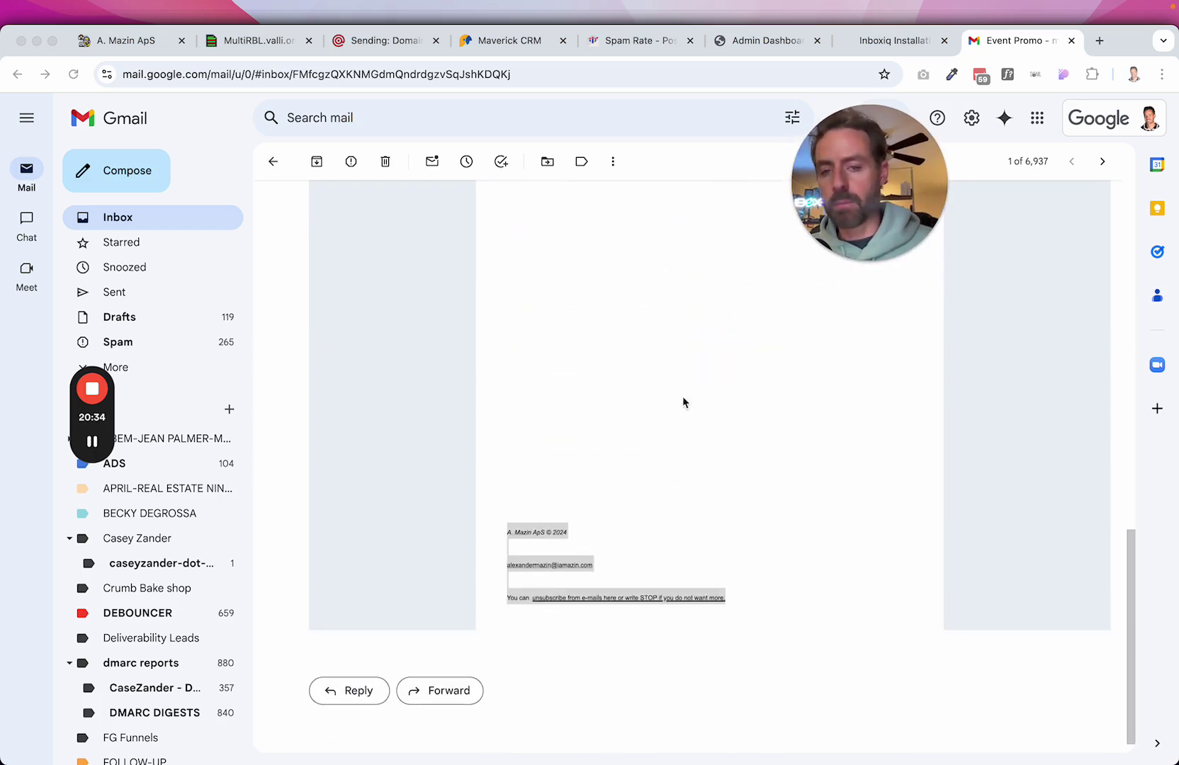
{"action": "scroll", "coordinate": [675, 297], "scroll_direction": "up", "scroll_amount": 8}
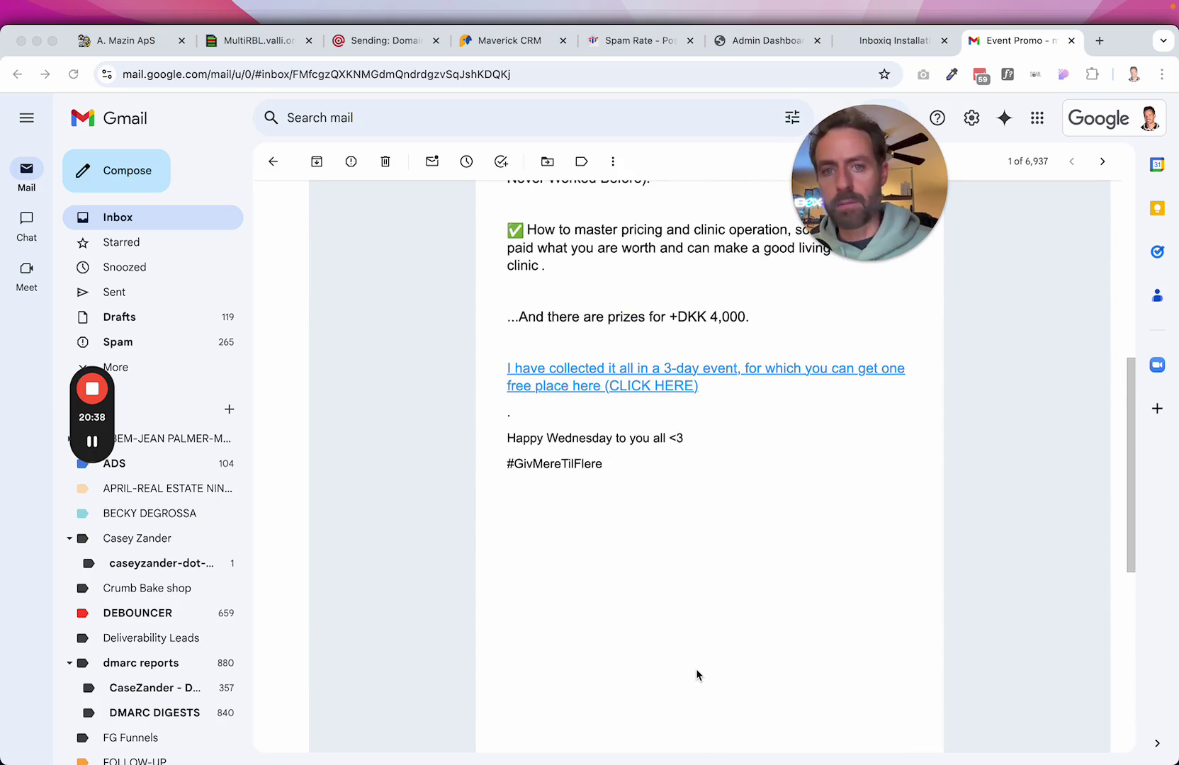
{"action": "scroll", "coordinate": [675, 512], "scroll_direction": "down", "scroll_amount": 5}
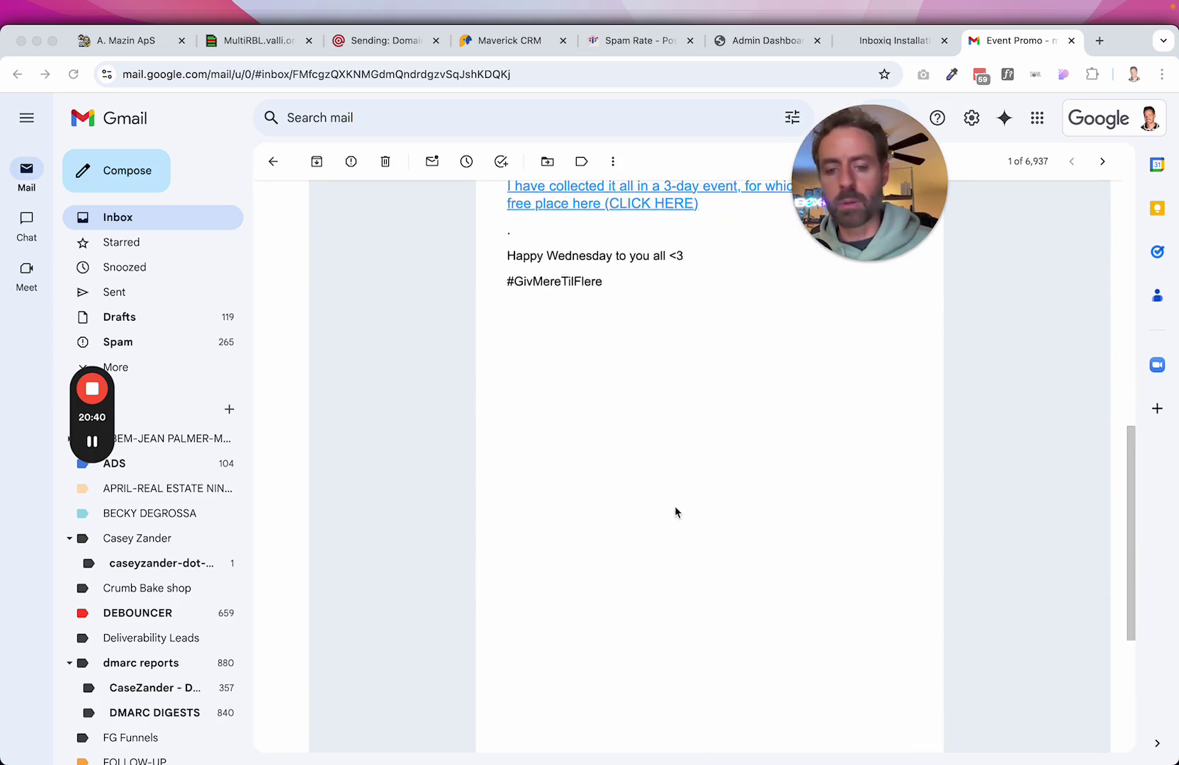
{"action": "scroll", "coordinate": [632, 441], "scroll_direction": "down", "scroll_amount": 2}
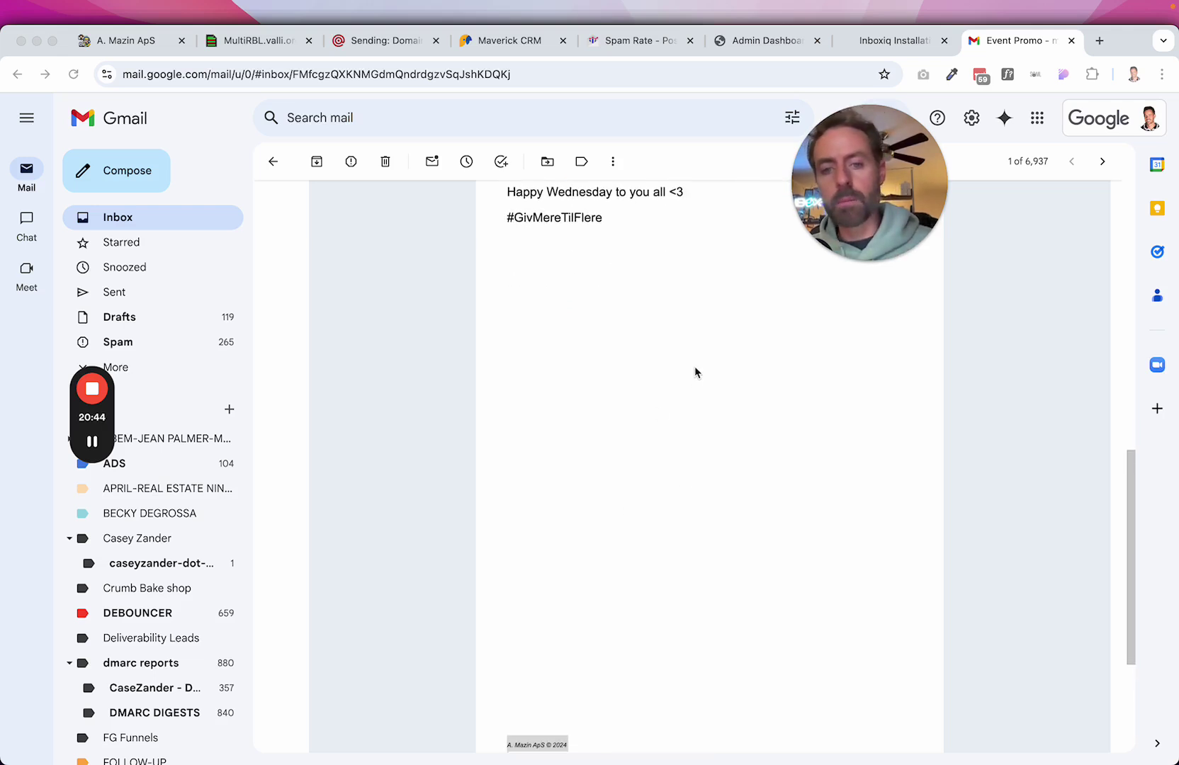
{"action": "left_click_drag", "start_coordinate": [853, 172], "coordinate": [1005, 314]}
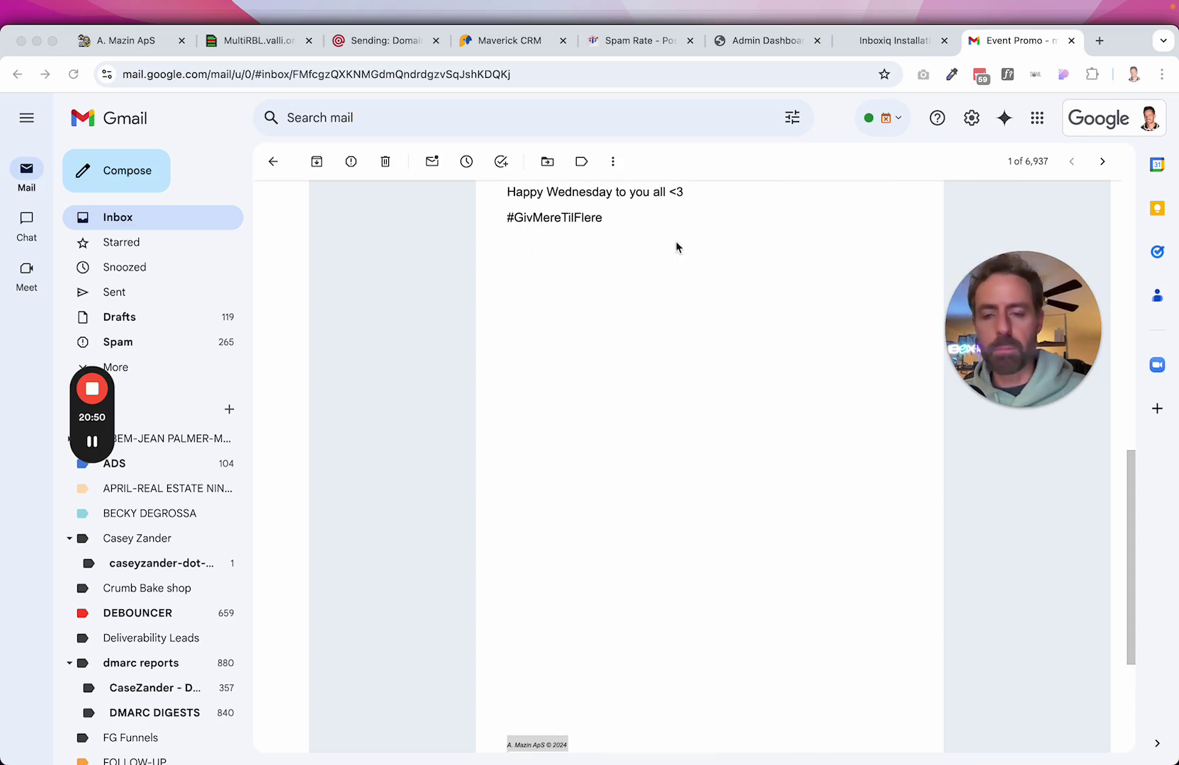
{"action": "scroll", "coordinate": [770, 523], "scroll_direction": "up", "scroll_amount": 3}
{"action": "scroll", "coordinate": [770, 523], "scroll_direction": "up", "scroll_amount": 5}
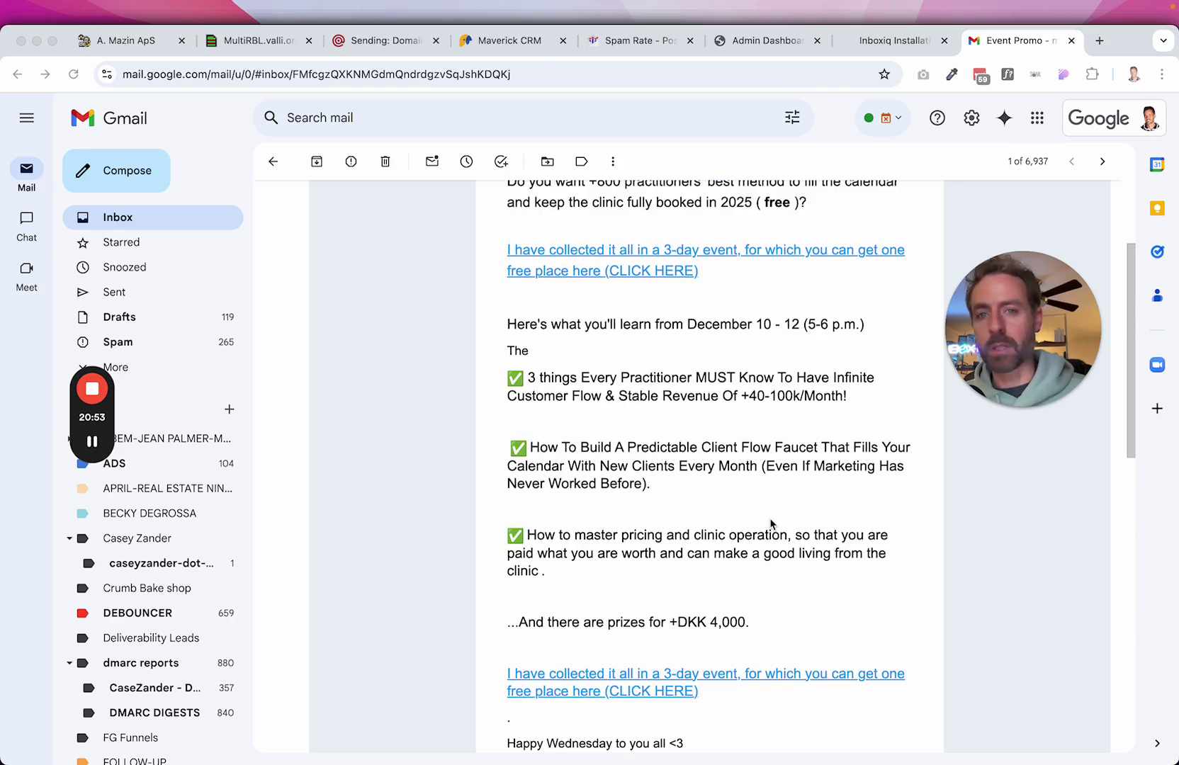
{"action": "scroll", "coordinate": [771, 524], "scroll_direction": "down", "scroll_amount": 10}
{"action": "scroll", "coordinate": [771, 524], "scroll_direction": "down", "scroll_amount": 2}
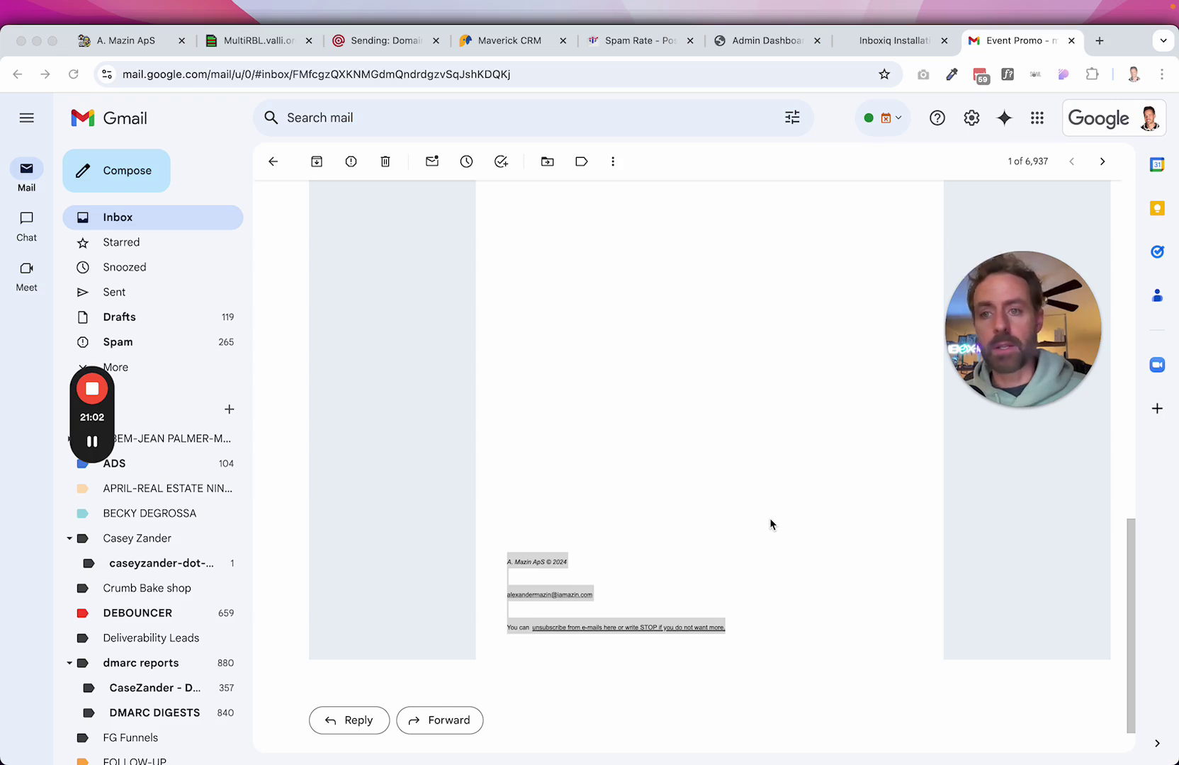
{"action": "left_click_drag", "start_coordinate": [1031, 312], "coordinate": [1027, 452]}
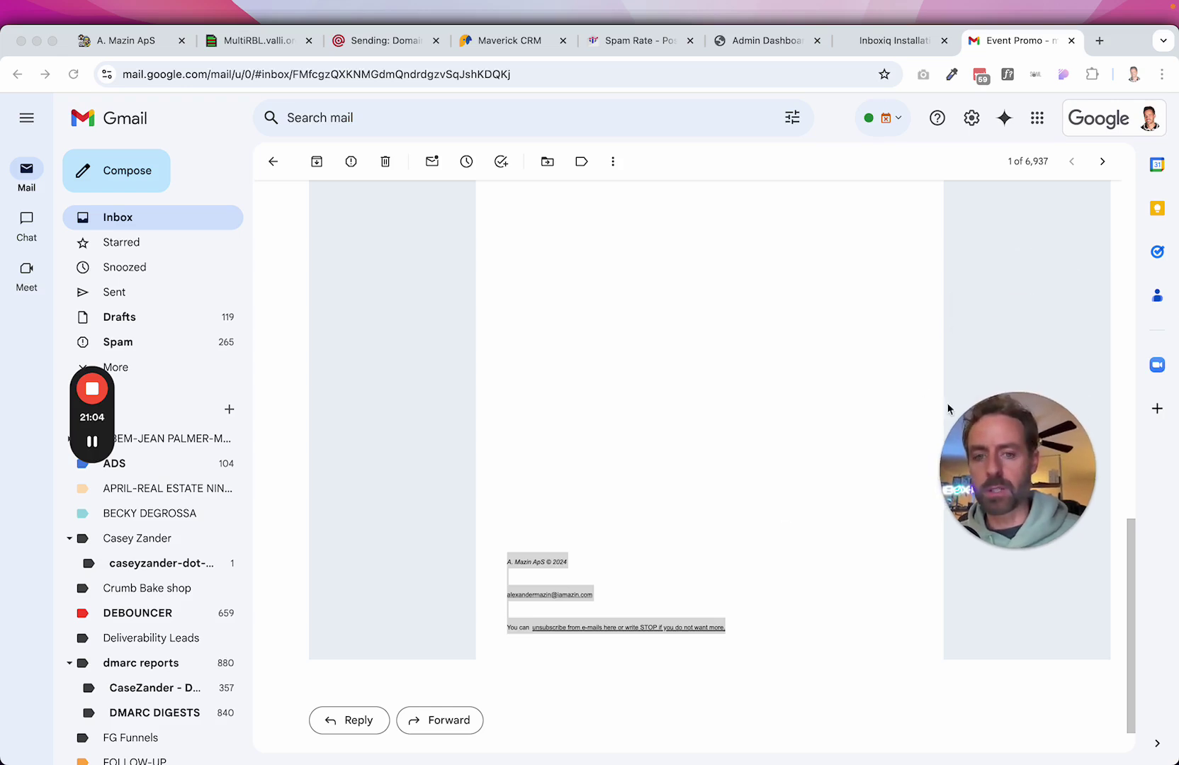
{"action": "scroll", "coordinate": [722, 304], "scroll_direction": "up", "scroll_amount": 5}
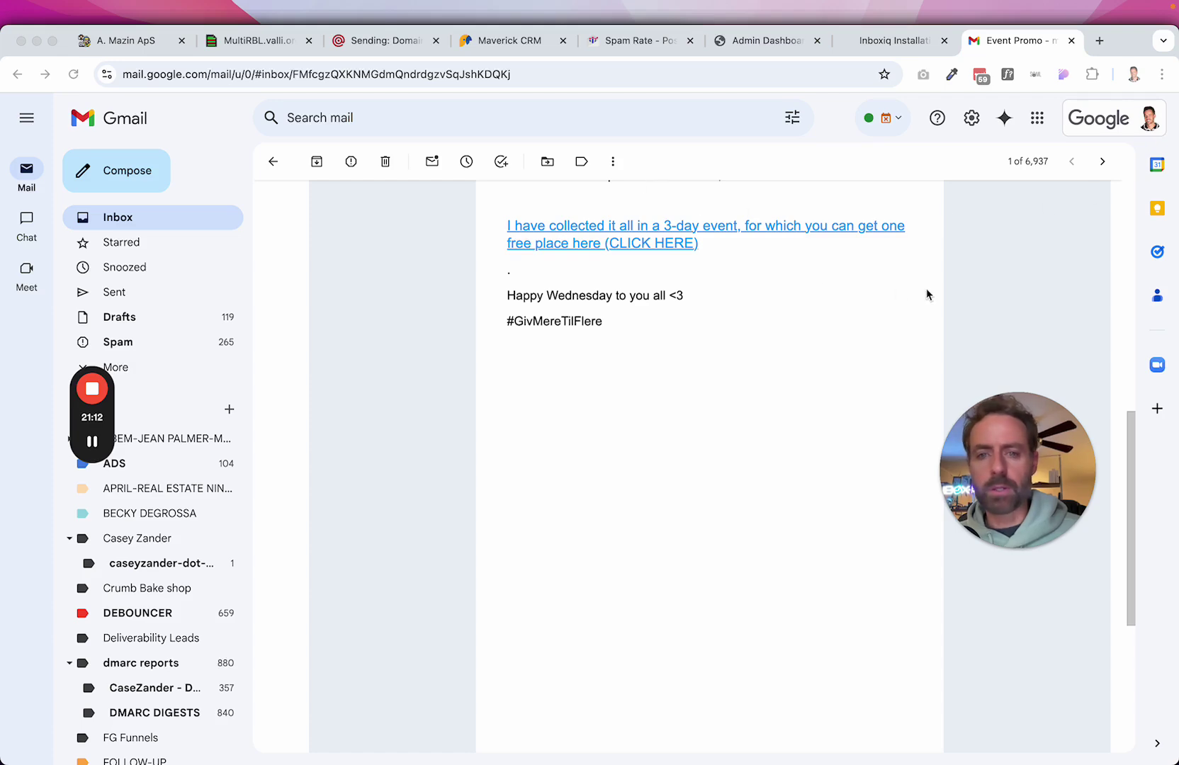
{"action": "scroll", "coordinate": [925, 289], "scroll_direction": "up", "scroll_amount": 3}
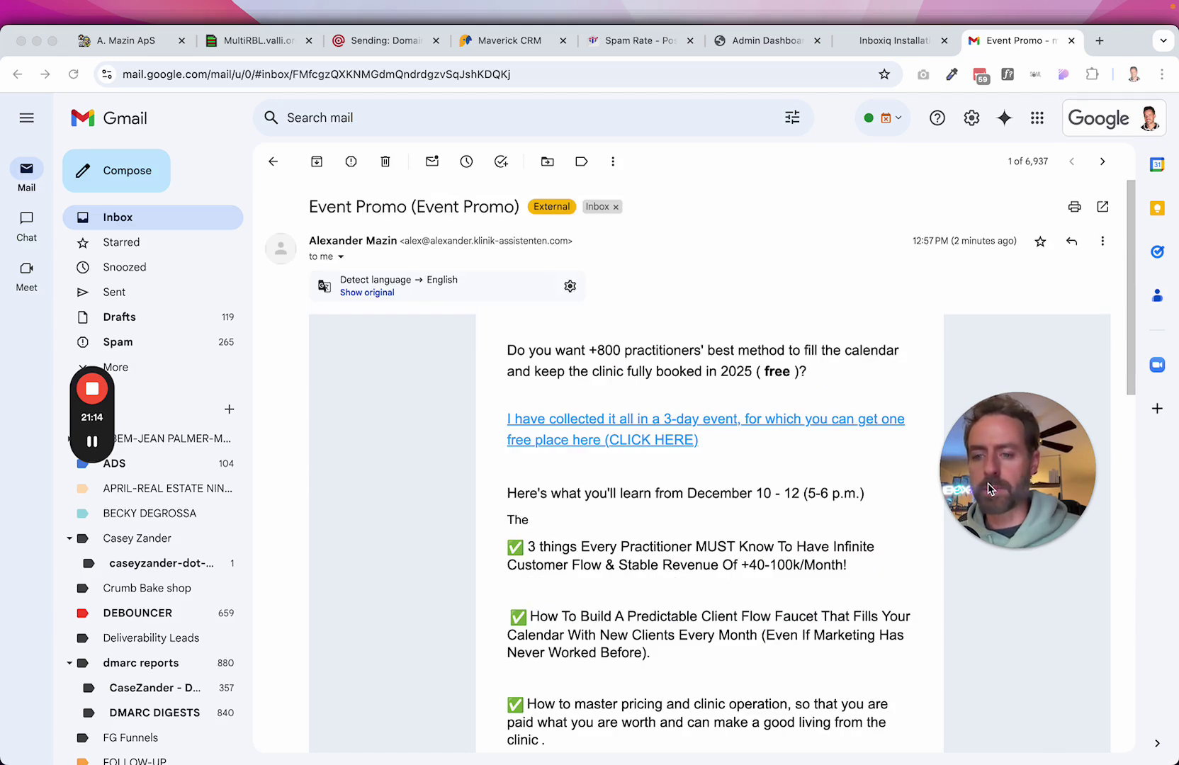
Open the message's original headers and search 'list-un' to locate the List-Unsubscribe header.
{"action": "left_click", "coordinate": [1103, 243]}
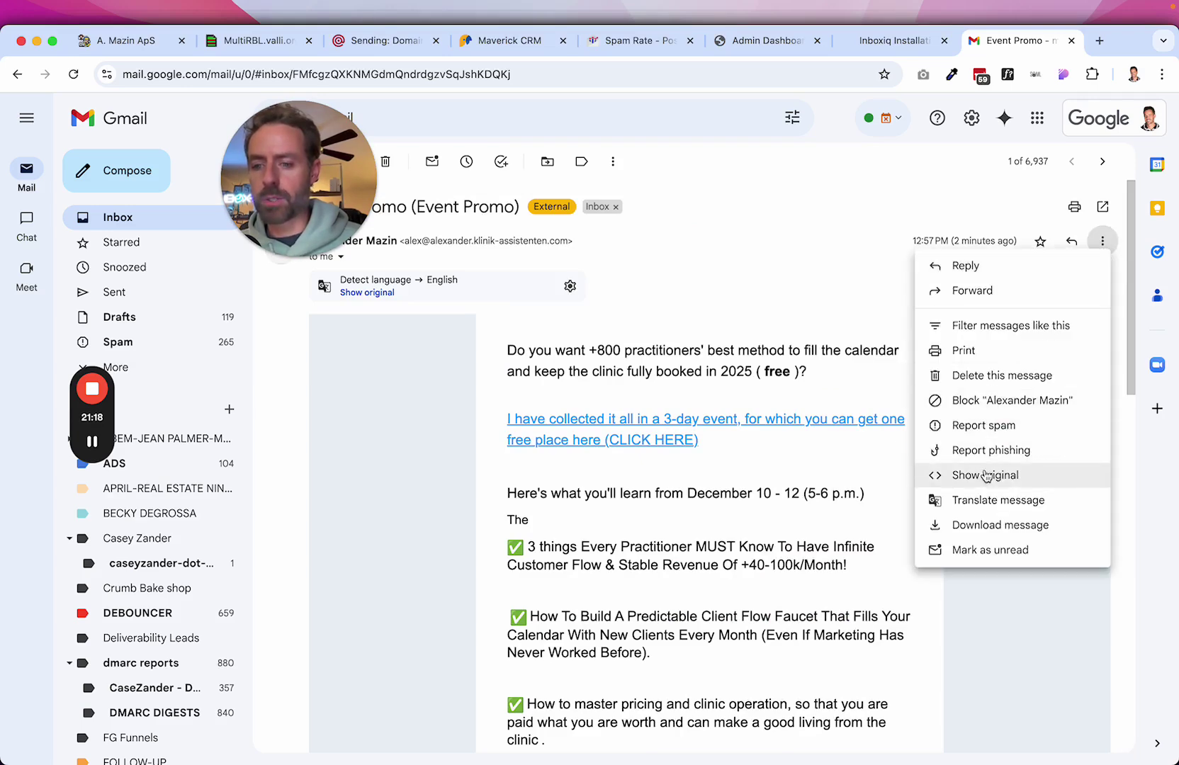
{"action": "left_click", "coordinate": [996, 475]}
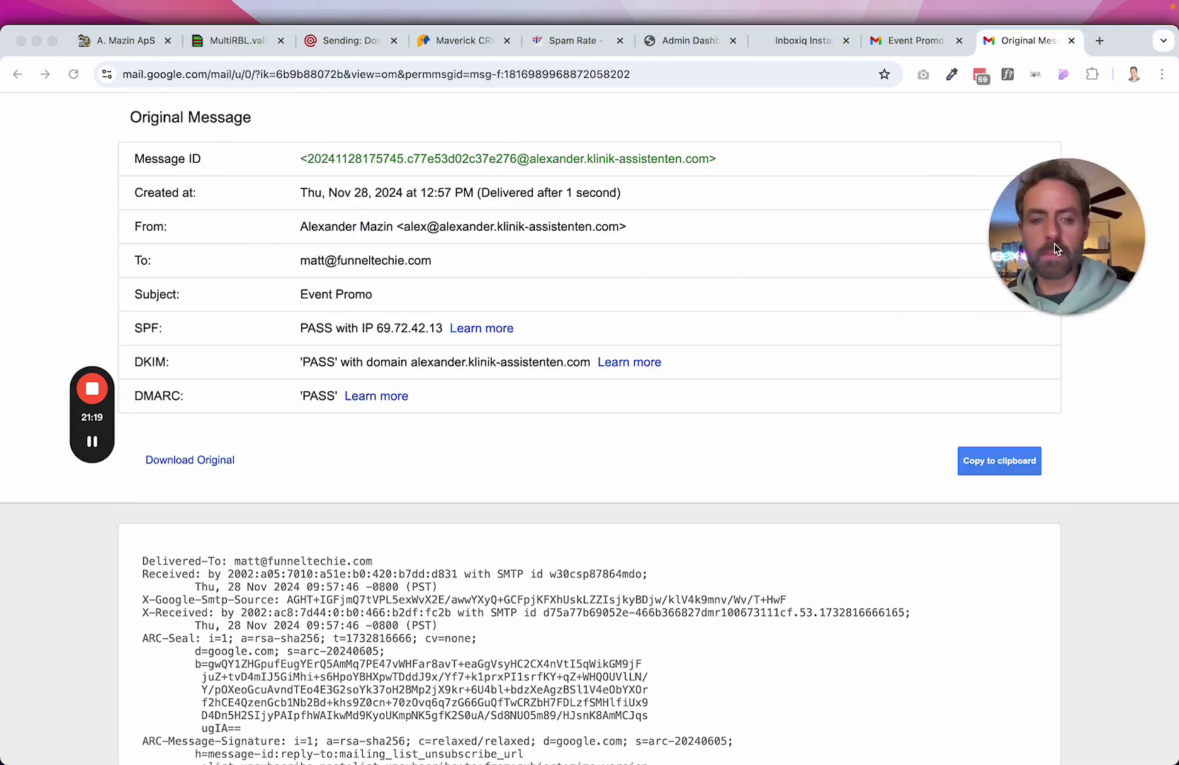
{"action": "key", "text": "super+f"}
{"action": "type", "text": "list-un"}
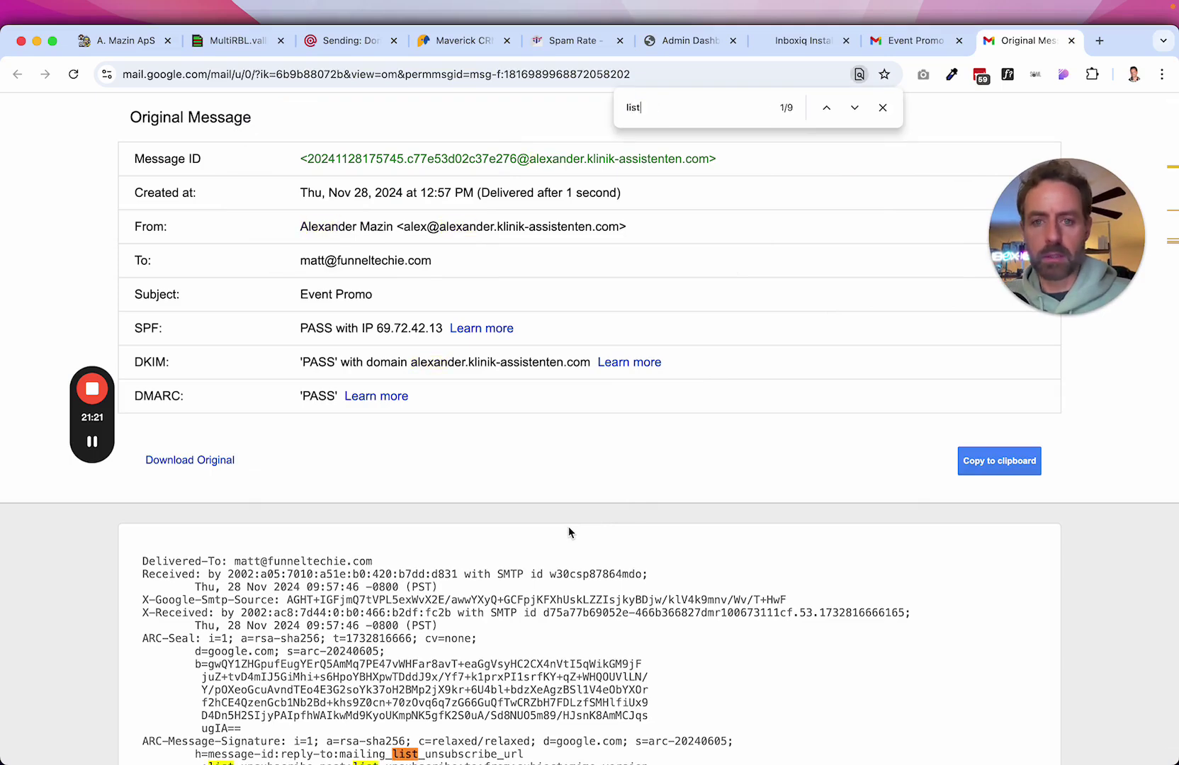
{"action": "left_click", "coordinate": [855, 107]}
{"action": "left_click", "coordinate": [854, 108]}
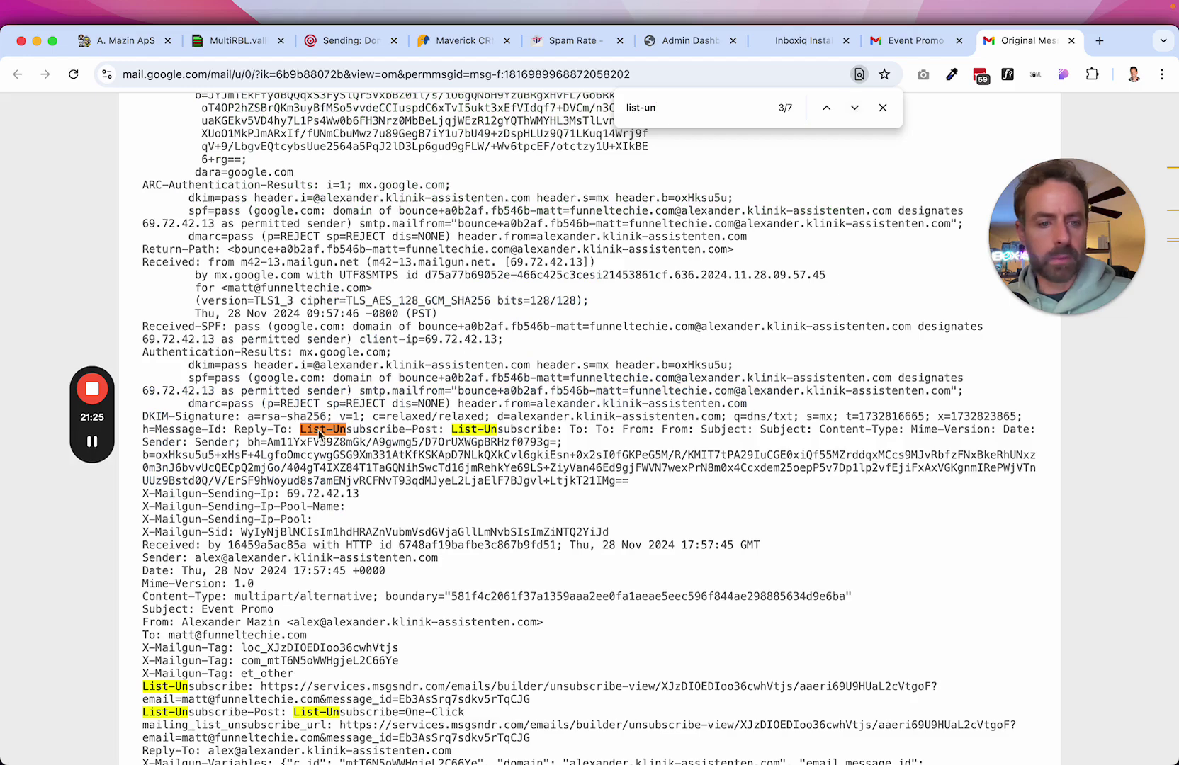
{"action": "scroll", "coordinate": [470, 550], "scroll_direction": "down", "scroll_amount": 5}
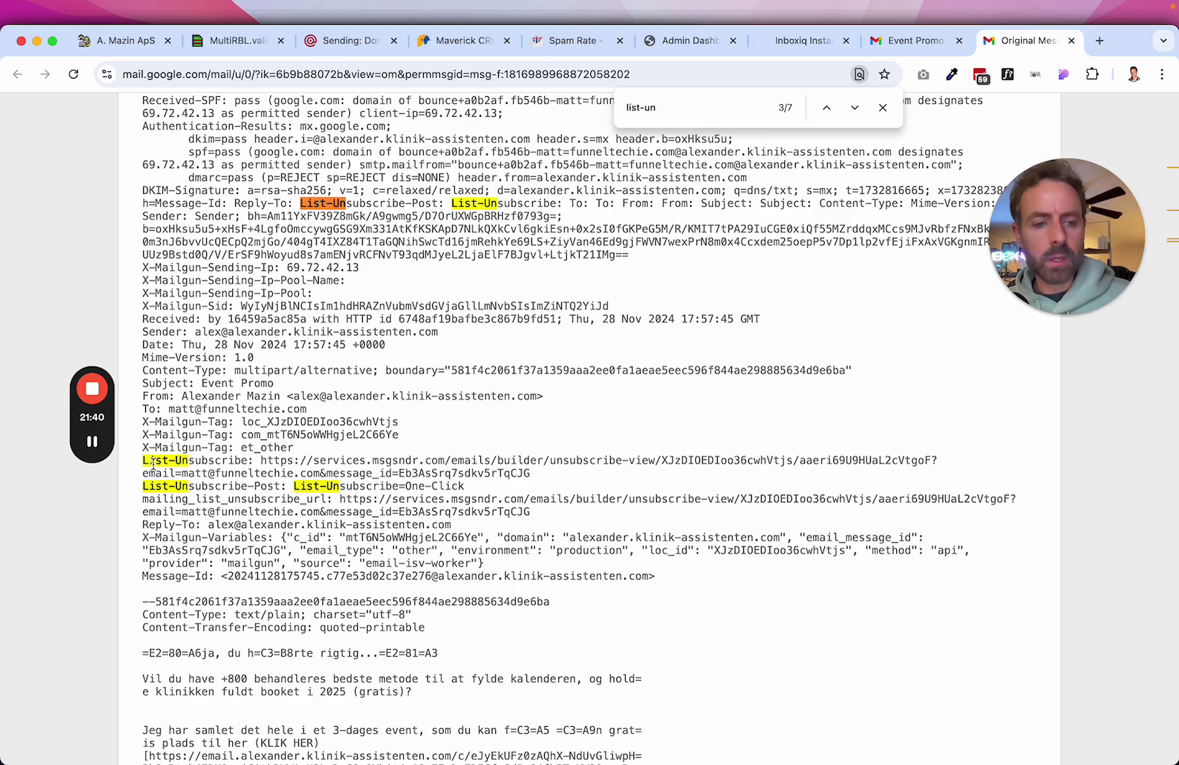
Check the unsubscribe URL and List-Unsubscribe=One-Click value, then return to the email.
{"action": "left_click_drag", "start_coordinate": [145, 461], "coordinate": [599, 460]}
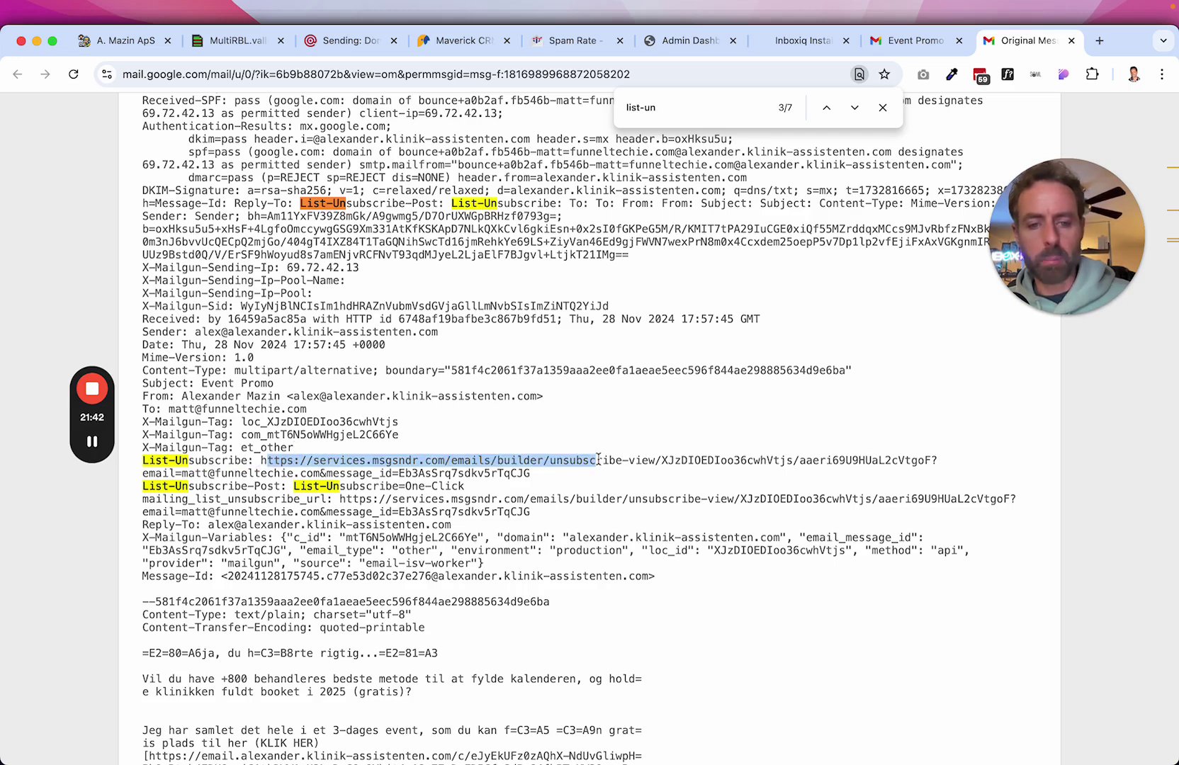
{"action": "left_click", "coordinate": [233, 504]}
{"action": "left_click_drag", "start_coordinate": [145, 487], "coordinate": [489, 489]}
{"action": "left_click", "coordinate": [376, 489]}
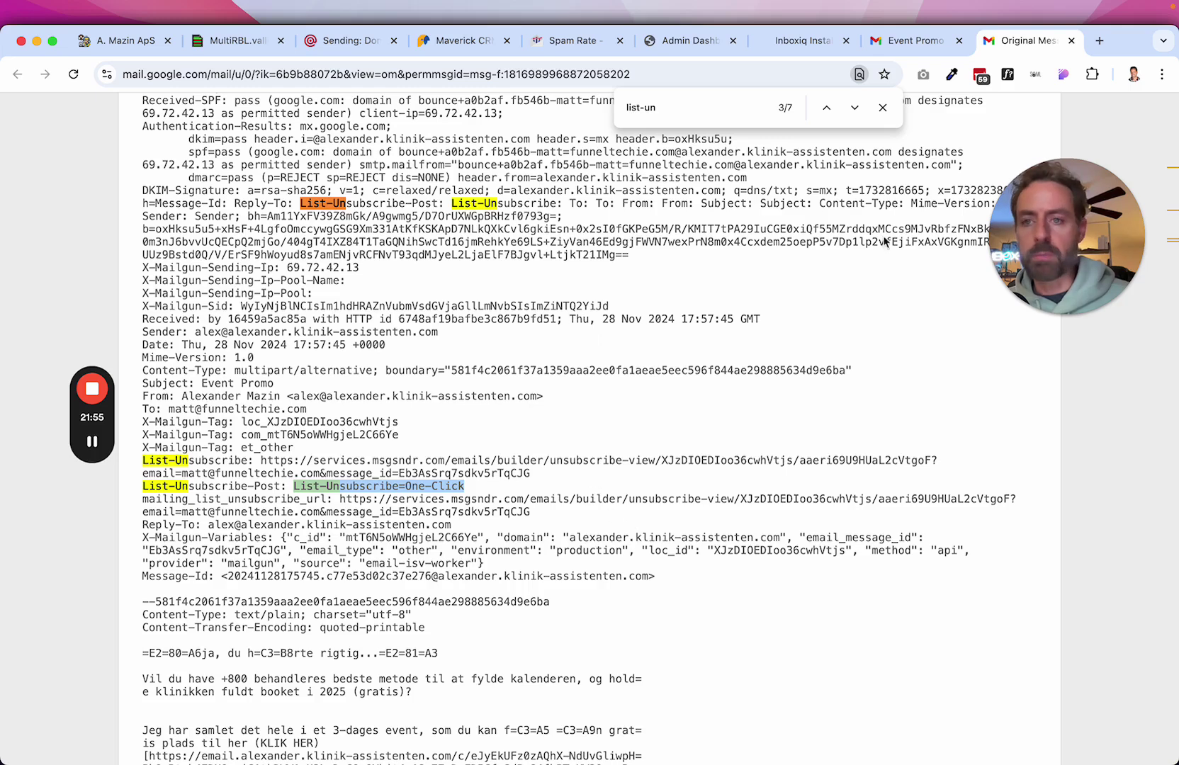
{"action": "left_click", "coordinate": [928, 42]}
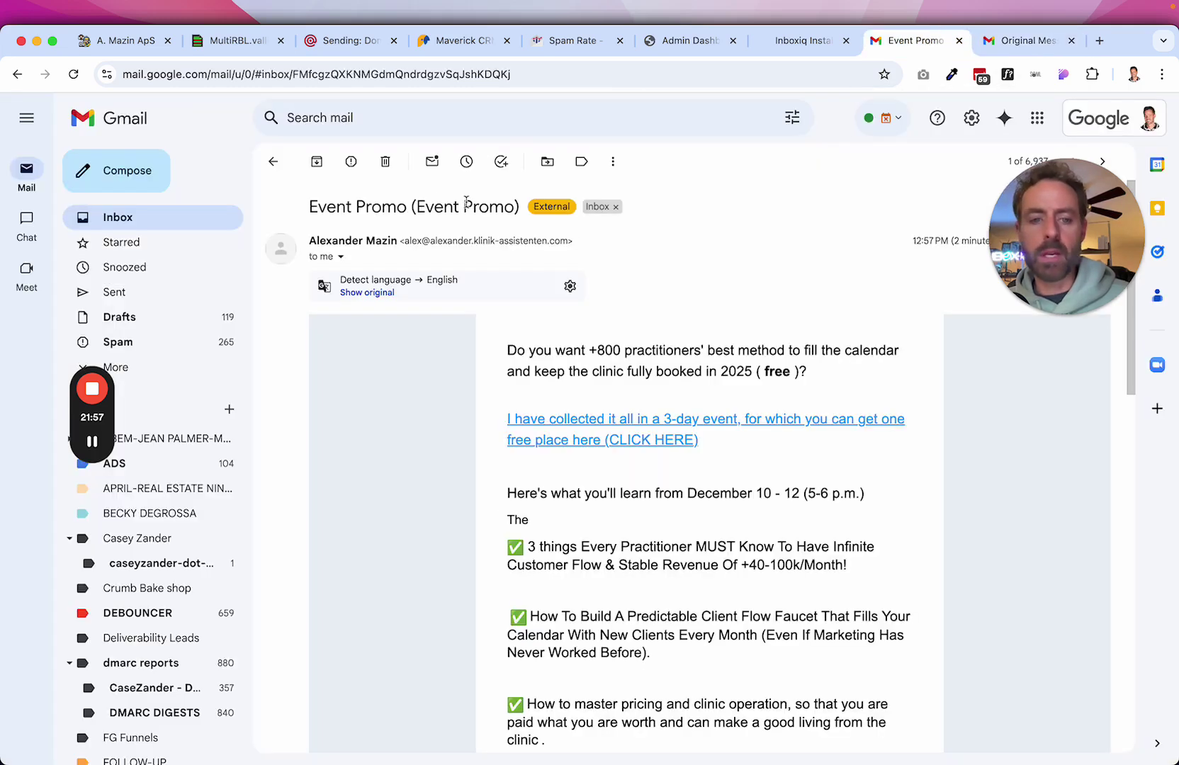
Open HighLevel's 'Don't Be A Turkey!' email from the inbox and highlight its Unsubscribe link.
{"action": "left_click", "coordinate": [273, 164]}
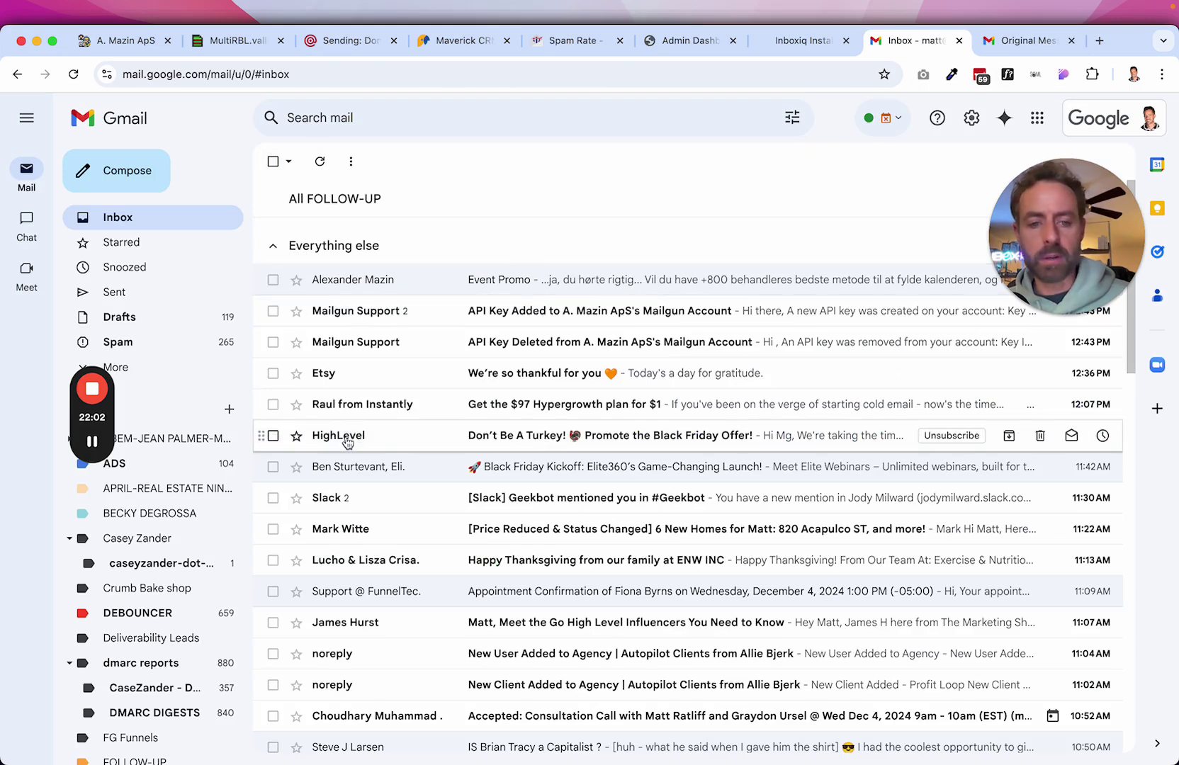
{"action": "left_click", "coordinate": [348, 436]}
{"action": "left_click_drag", "start_coordinate": [590, 244], "coordinate": [567, 255]}
{"action": "left_click_drag", "start_coordinate": [498, 243], "coordinate": [576, 244]}
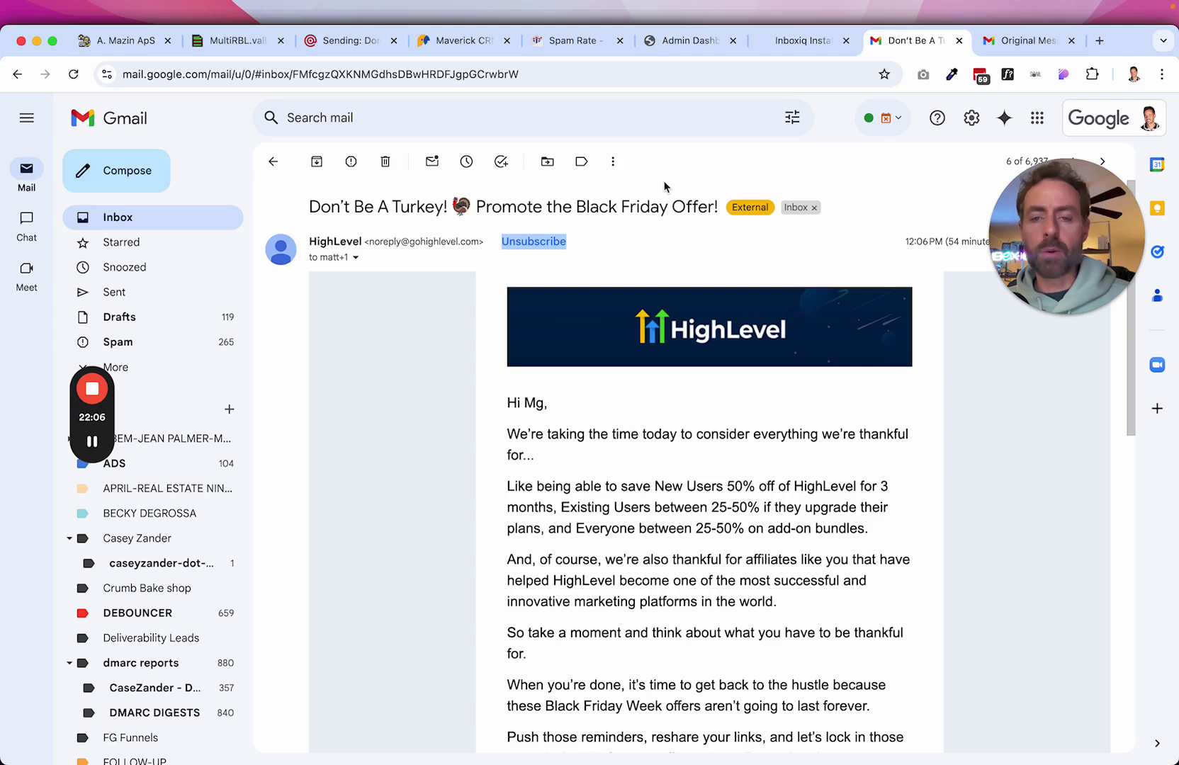
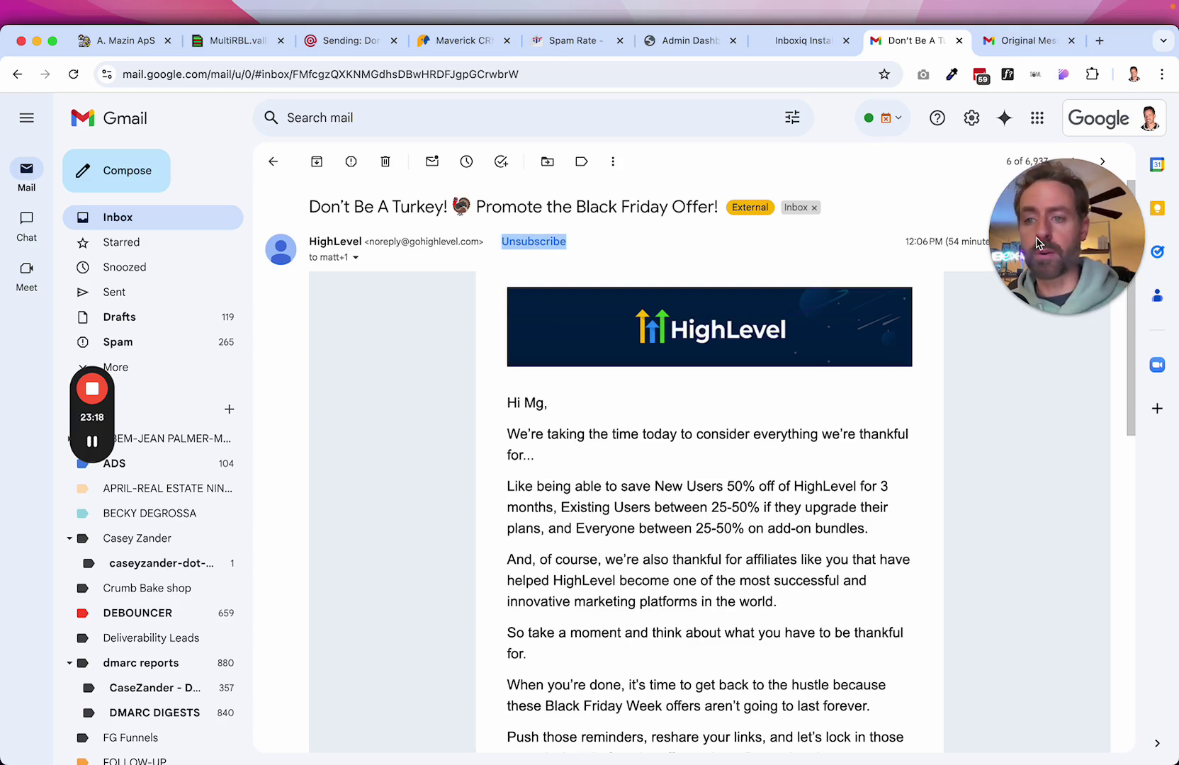
Review the highlighted text in the 'Don't Be A Turkey!' email, then clear the selection.
{"action": "left_click_drag", "start_coordinate": [1053, 217], "coordinate": [1026, 292]}
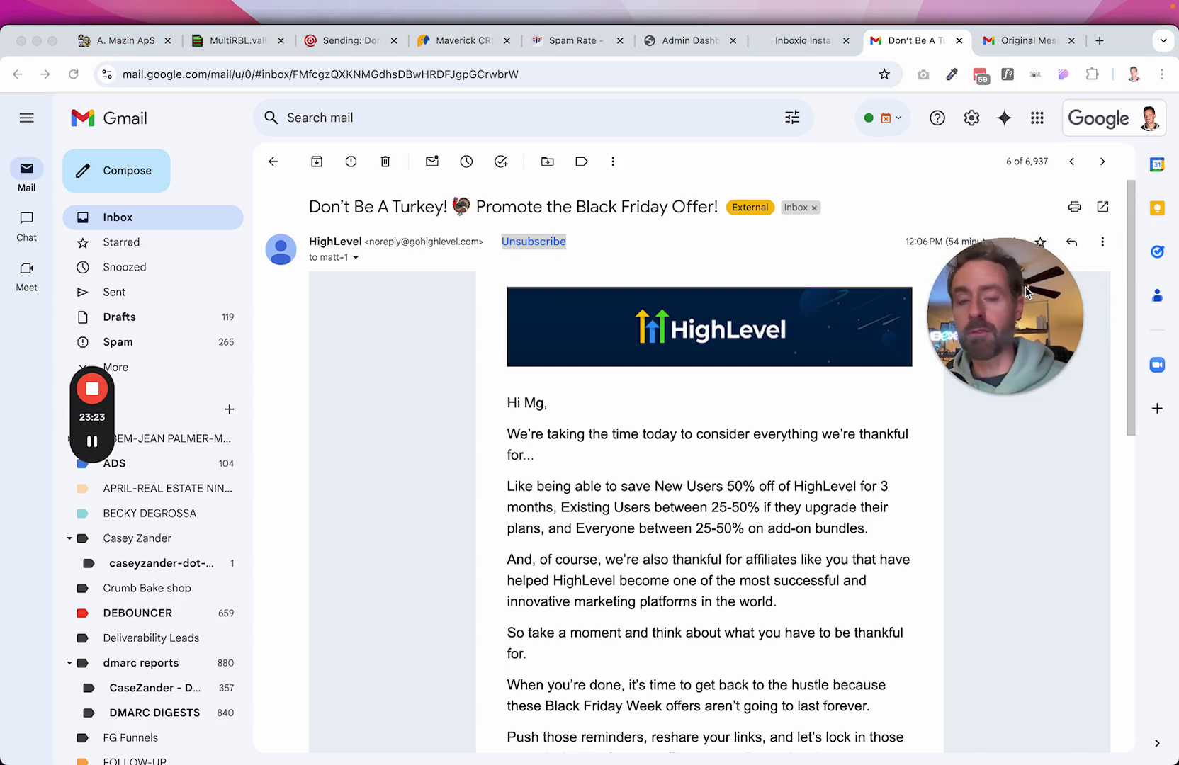
{"action": "left_click_drag", "start_coordinate": [1002, 295], "coordinate": [1037, 346]}
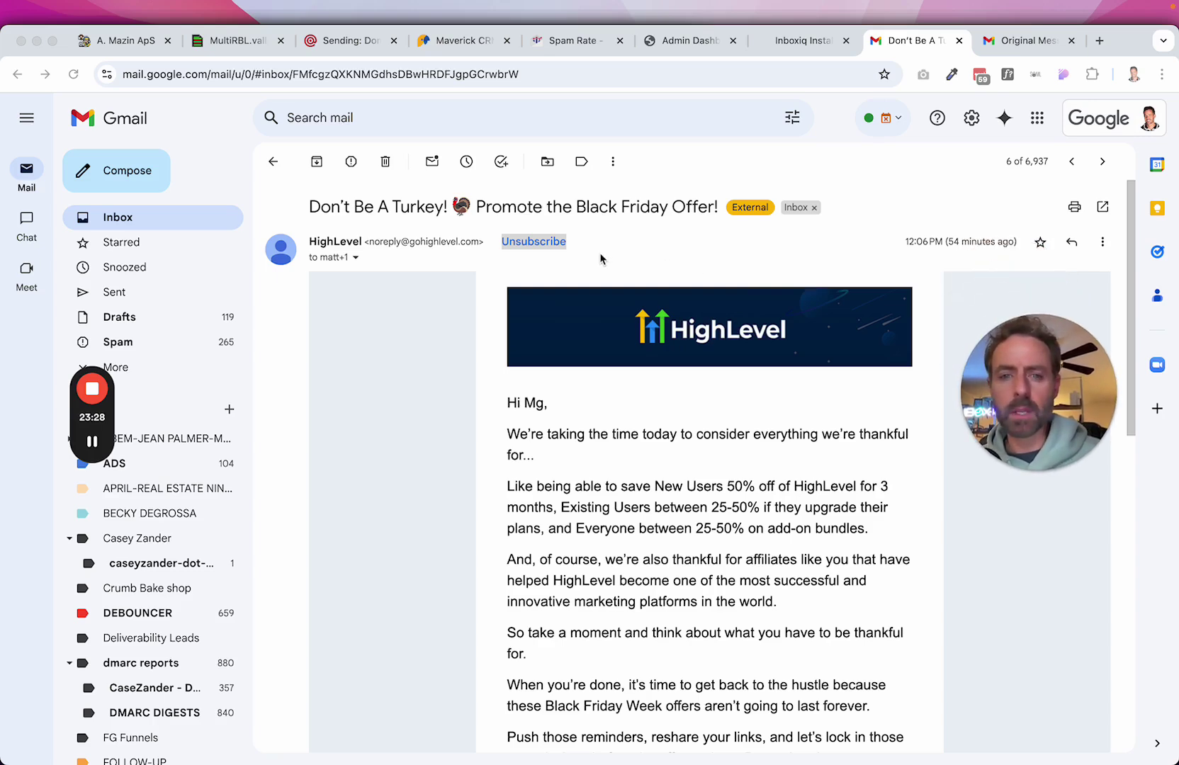
{"action": "scroll", "coordinate": [918, 310], "scroll_direction": "down", "scroll_amount": 4}
{"action": "scroll", "coordinate": [919, 311], "scroll_direction": "up", "scroll_amount": 3}
{"action": "scroll", "coordinate": [919, 311], "scroll_direction": "up", "scroll_amount": 1}
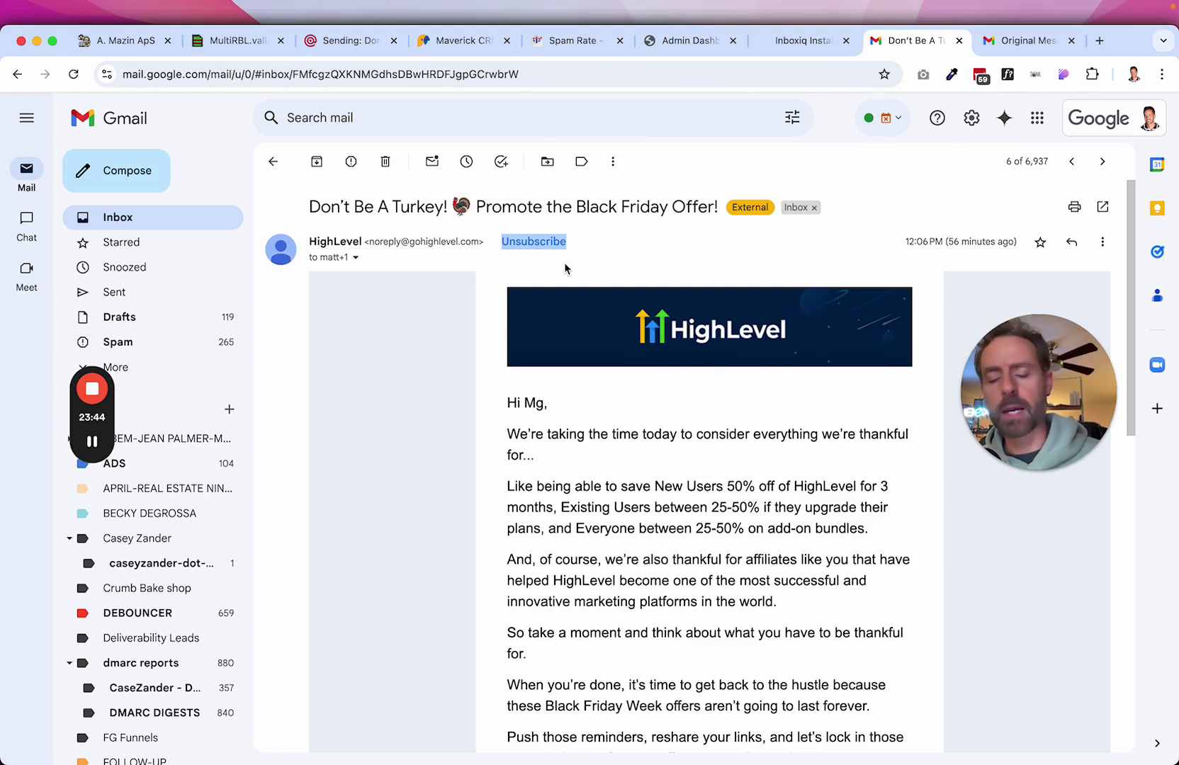
{"action": "left_click", "coordinate": [498, 262]}
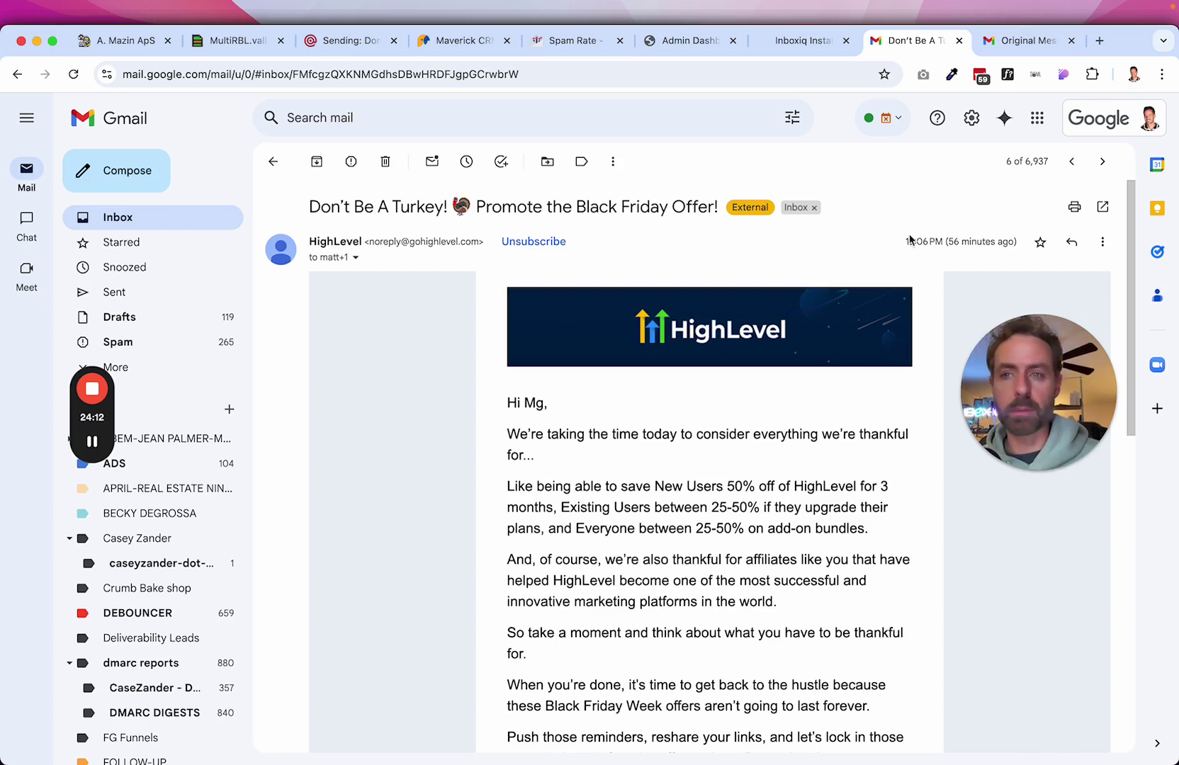
{"action": "left_click_drag", "start_coordinate": [1016, 339], "coordinate": [1016, 240]}
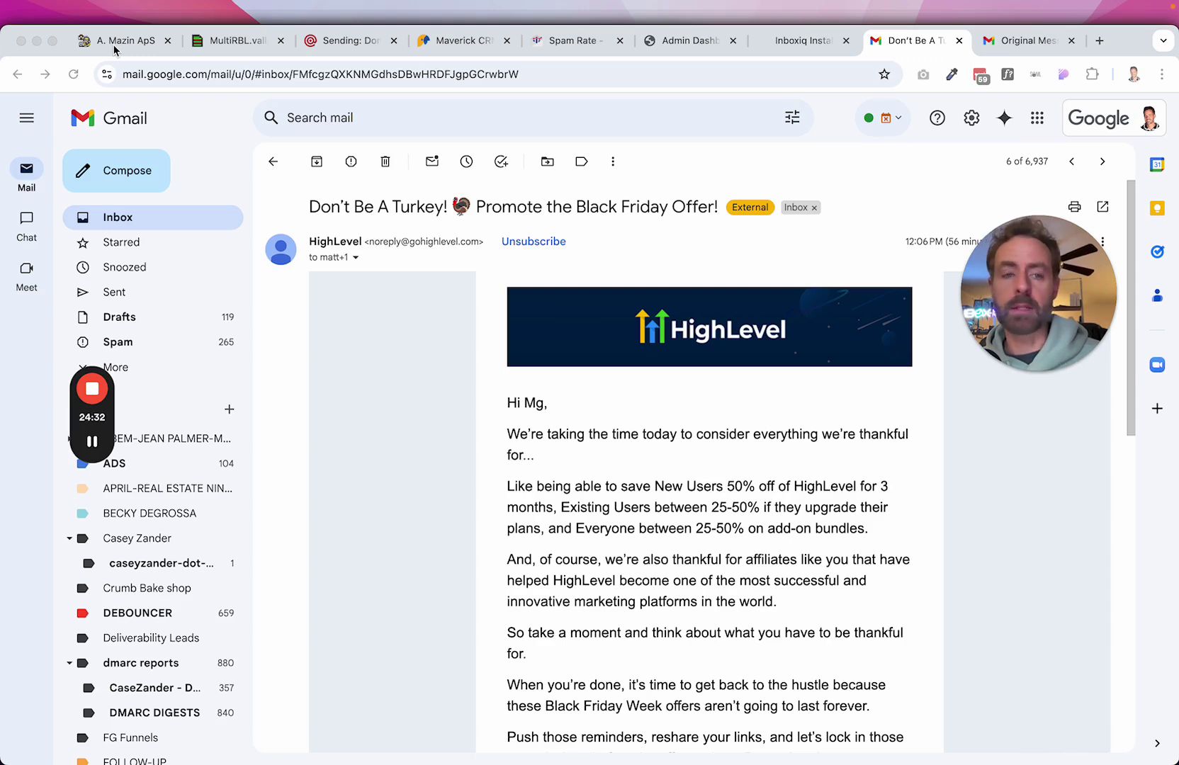
Open the event sign-up link's settings in the Event Promo (clone) email to view its URL.
{"action": "left_click", "coordinate": [114, 49]}
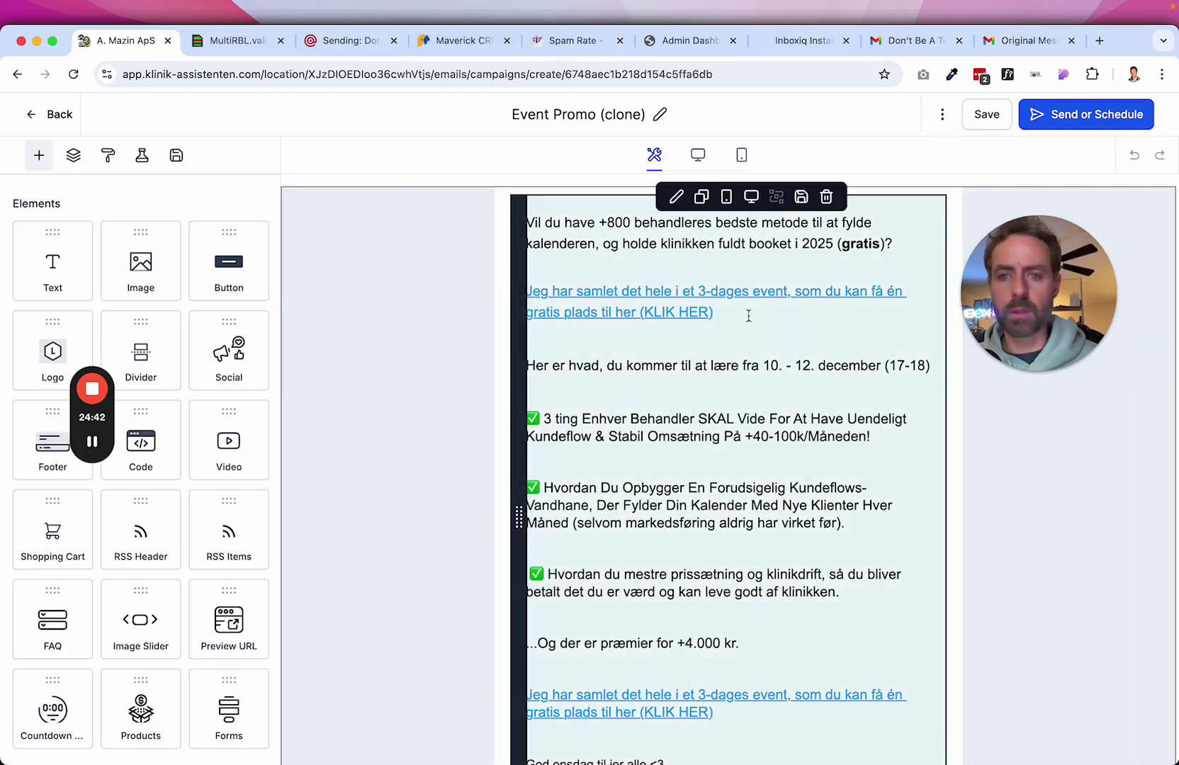
{"action": "left_click", "coordinate": [686, 310]}
{"action": "triple_click", "coordinate": [698, 312]}
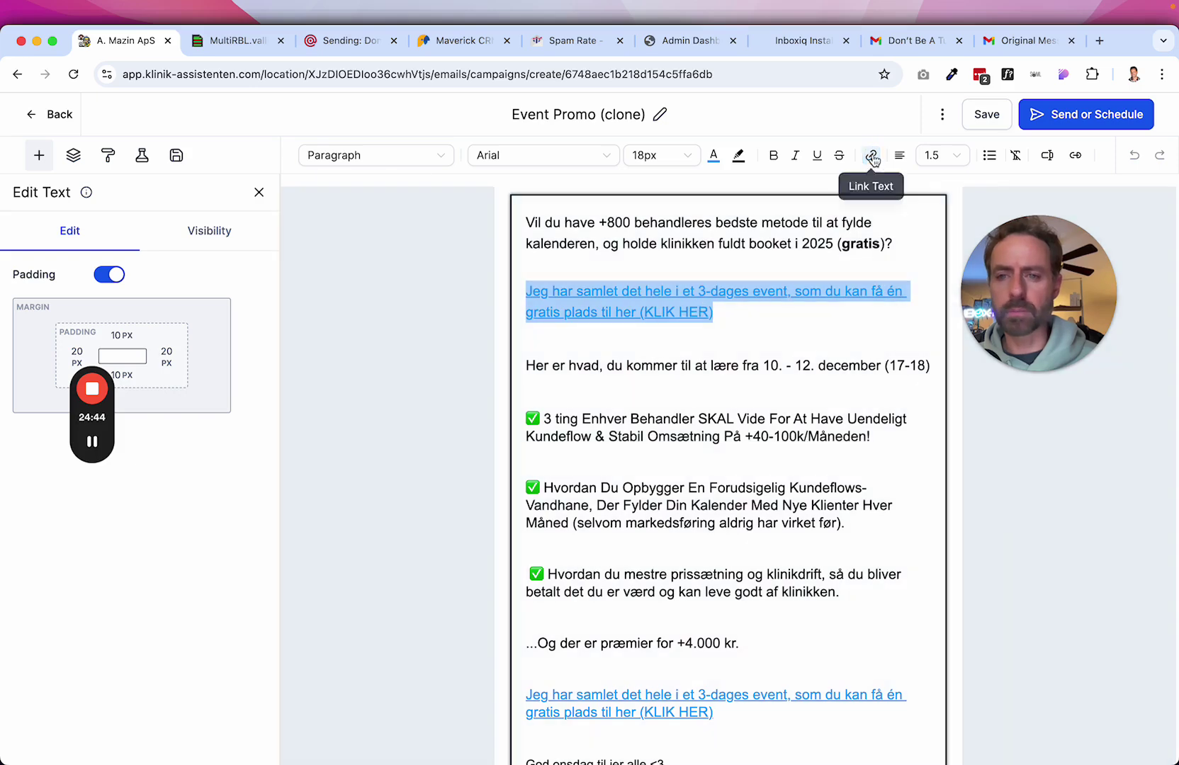
{"action": "left_click", "coordinate": [872, 156]}
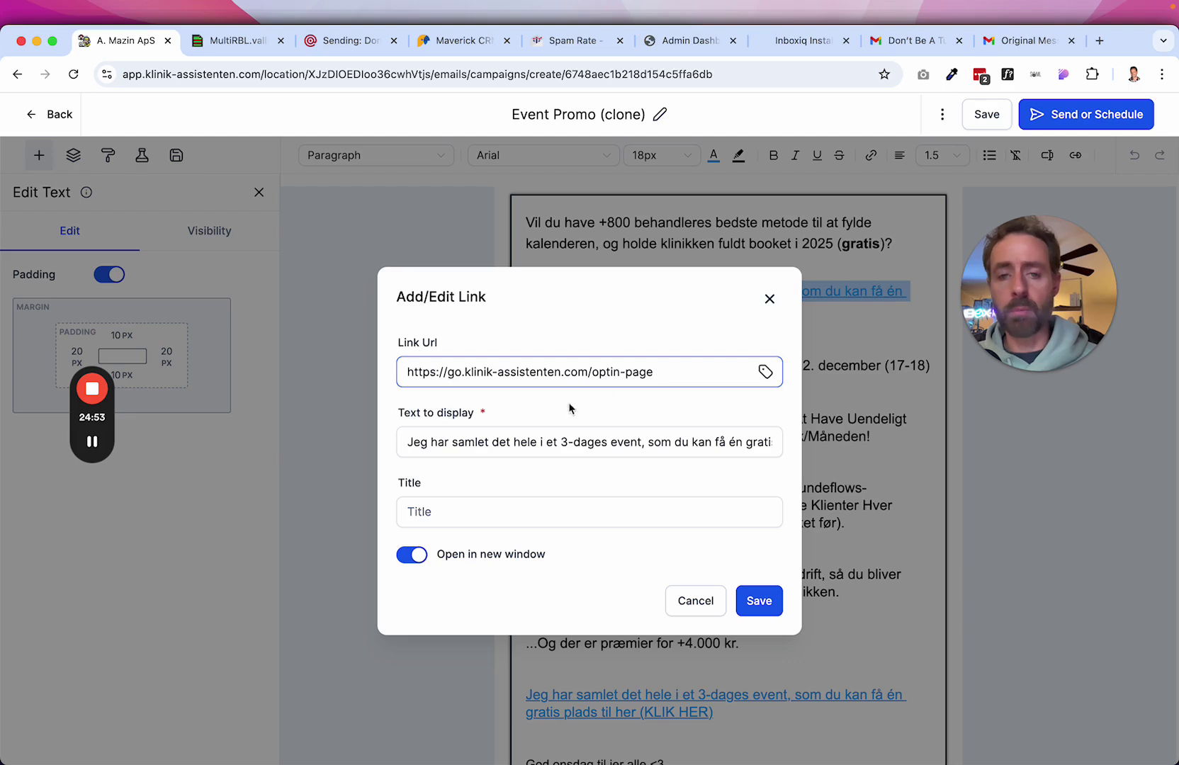
{"action": "left_click_drag", "start_coordinate": [465, 372], "coordinate": [586, 374]}
{"action": "left_click", "coordinate": [548, 372]}
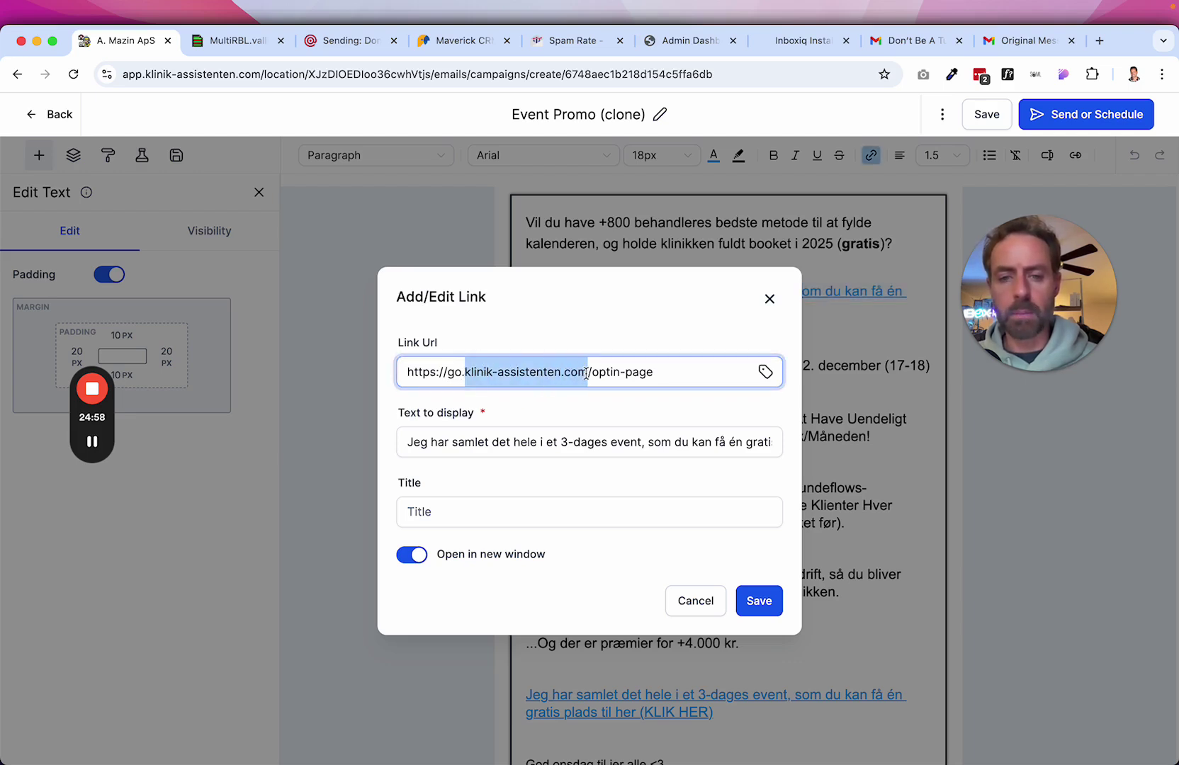
Search for 'google search console' in a new tab and start using Search Console.
{"action": "left_click", "coordinate": [1103, 40]}
{"action": "type", "text": "google search col"}
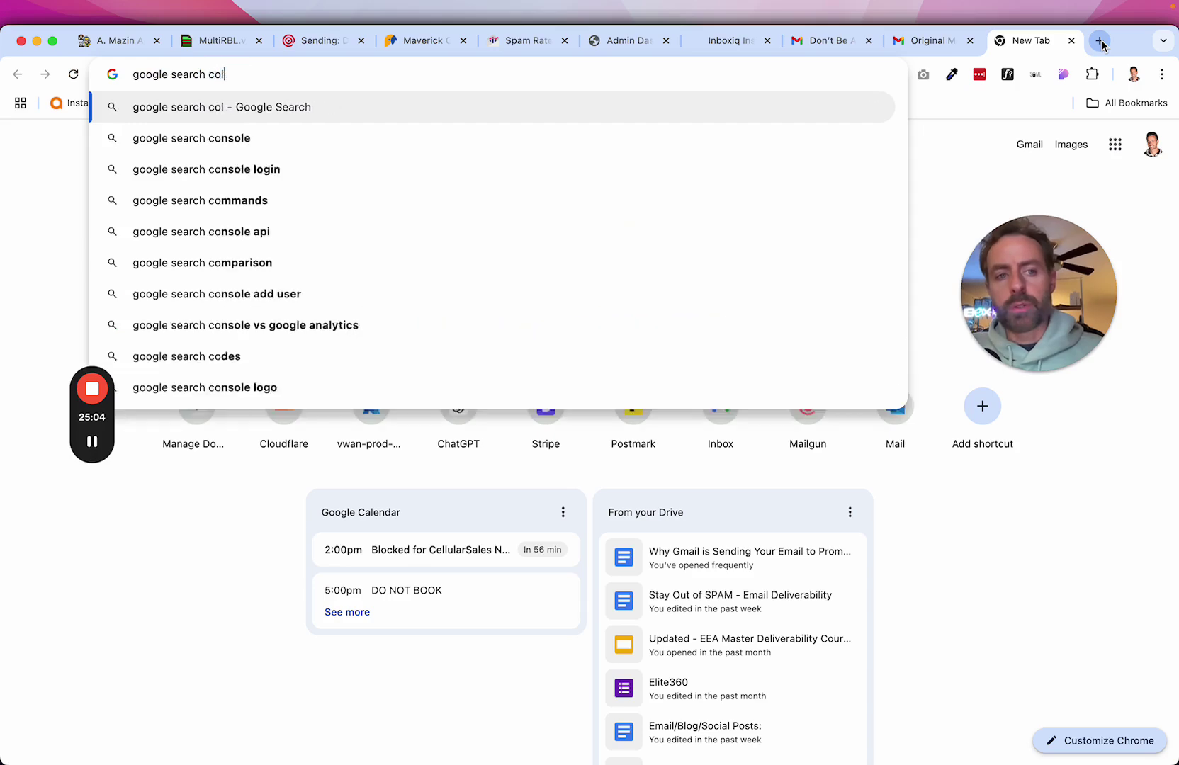
{"action": "type", "text": "o"}
{"action": "key", "text": "BackSpace"}
{"action": "key", "text": "BackSpace"}
{"action": "type", "text": "nsole"}
{"action": "key", "text": "Return"}
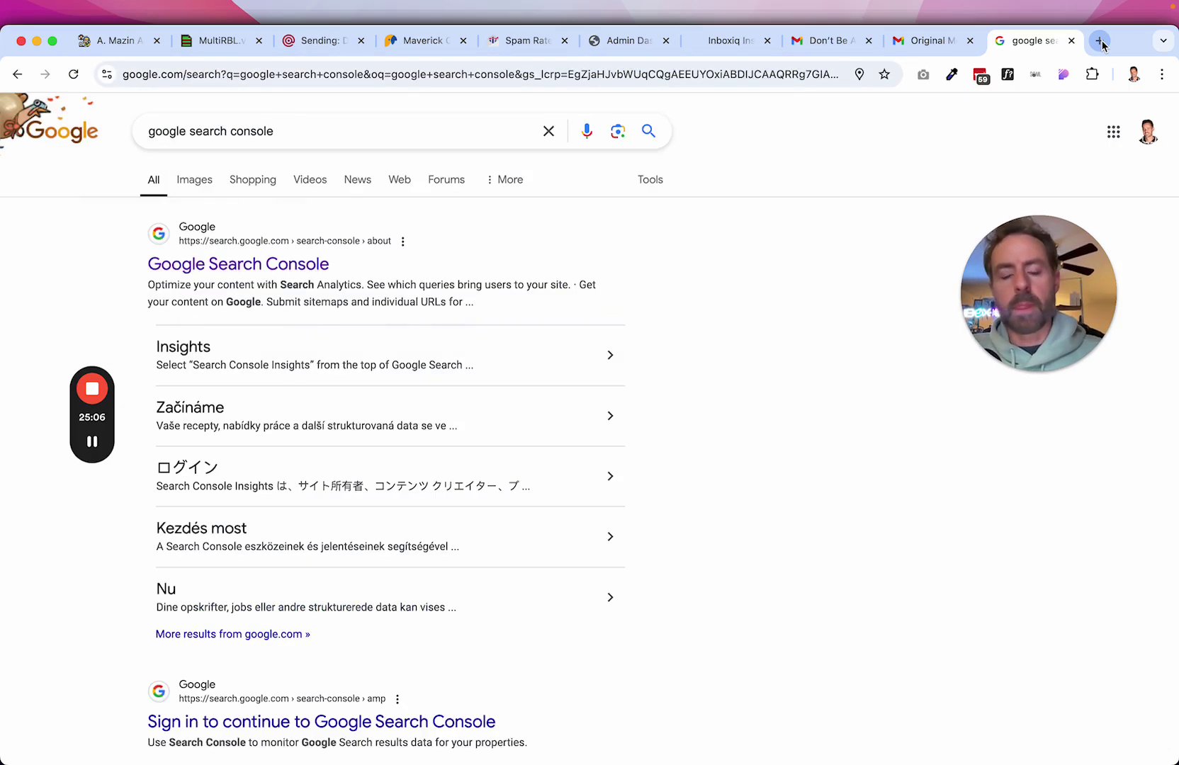
{"action": "left_click", "coordinate": [273, 266]}
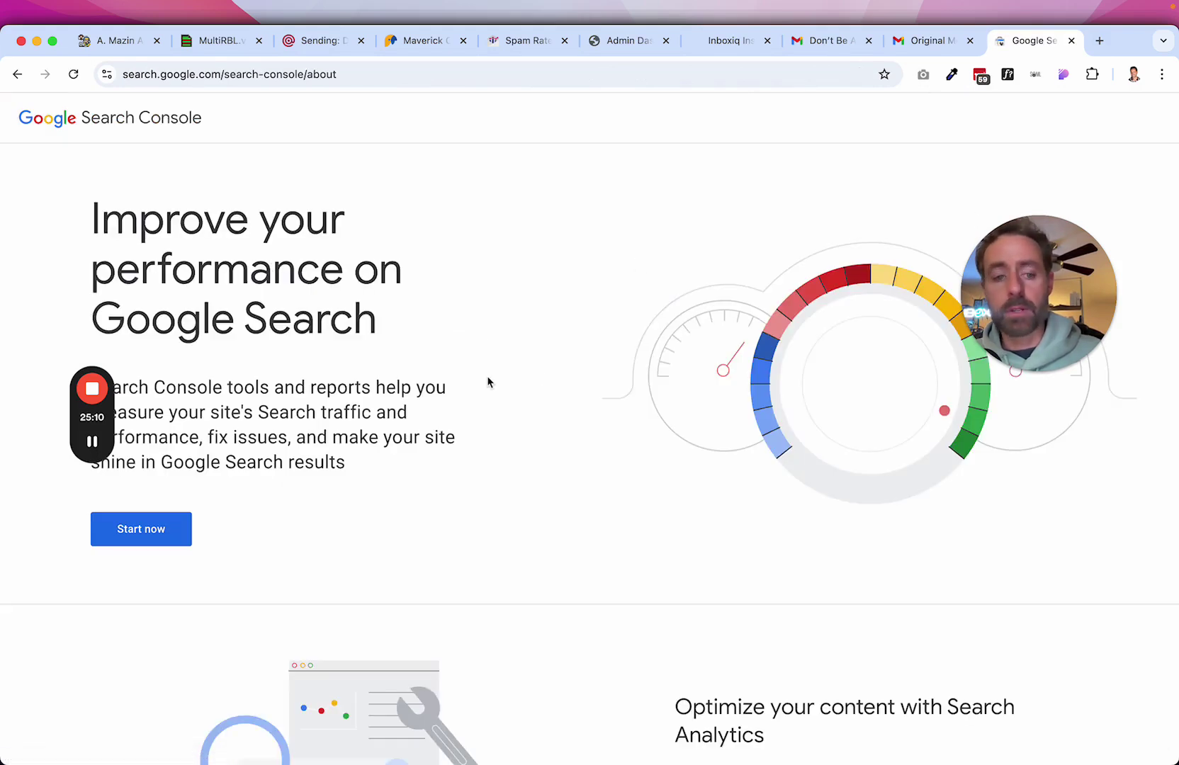
{"action": "left_click", "coordinate": [163, 533]}
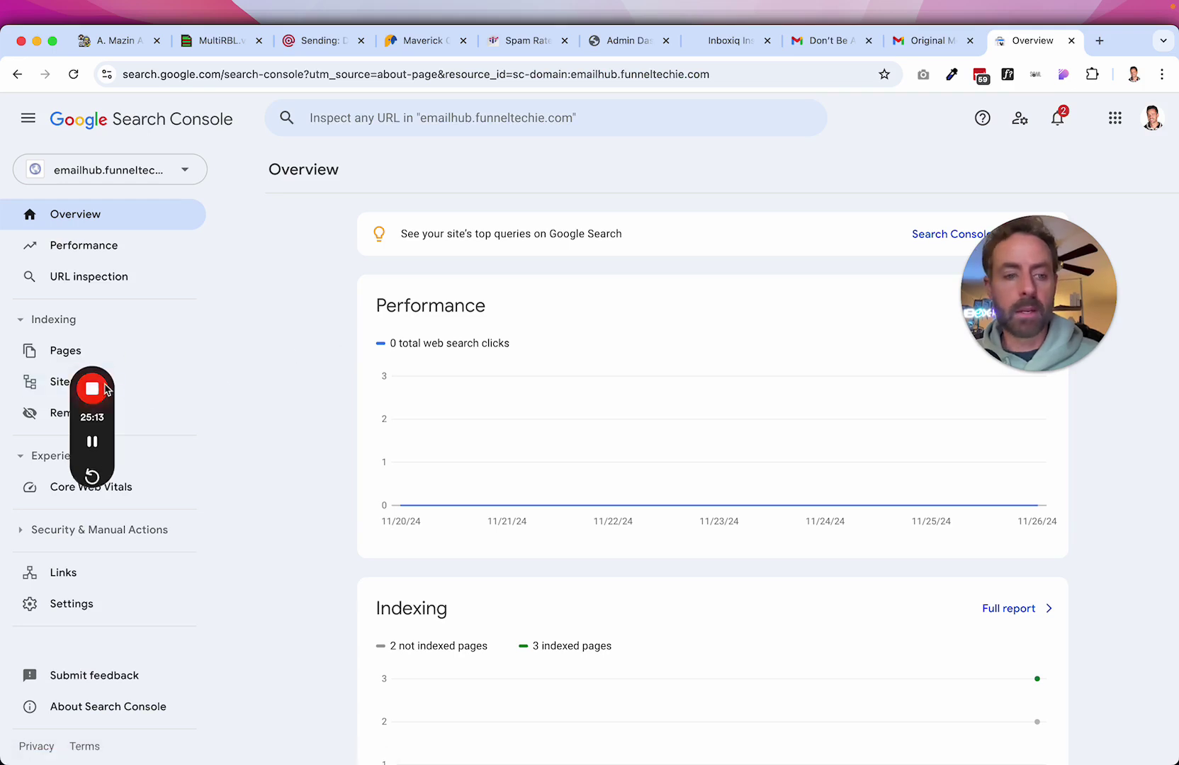
Add klinik-assistenten.com as a Domain property and open its overview.
{"action": "left_click", "coordinate": [183, 172]}
{"action": "left_click", "coordinate": [88, 571]}
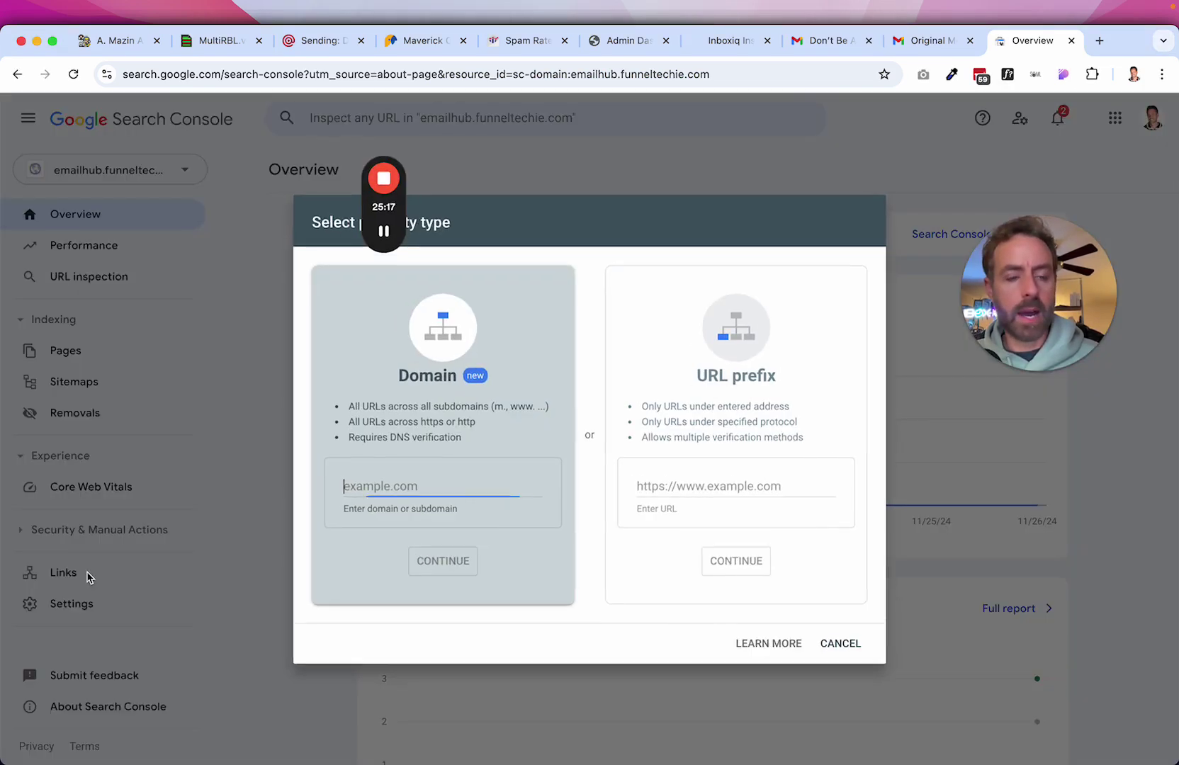
{"action": "type", "text": "klinik-assistenten.com"}
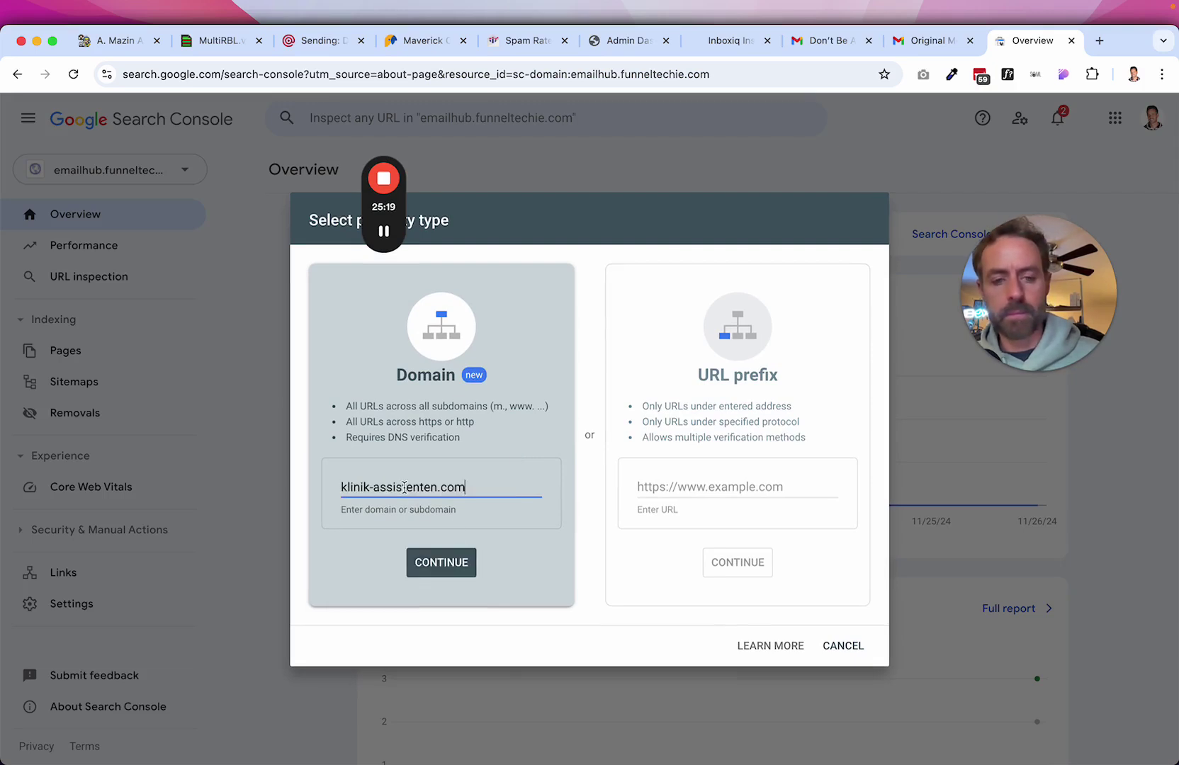
{"action": "left_click", "coordinate": [448, 562]}
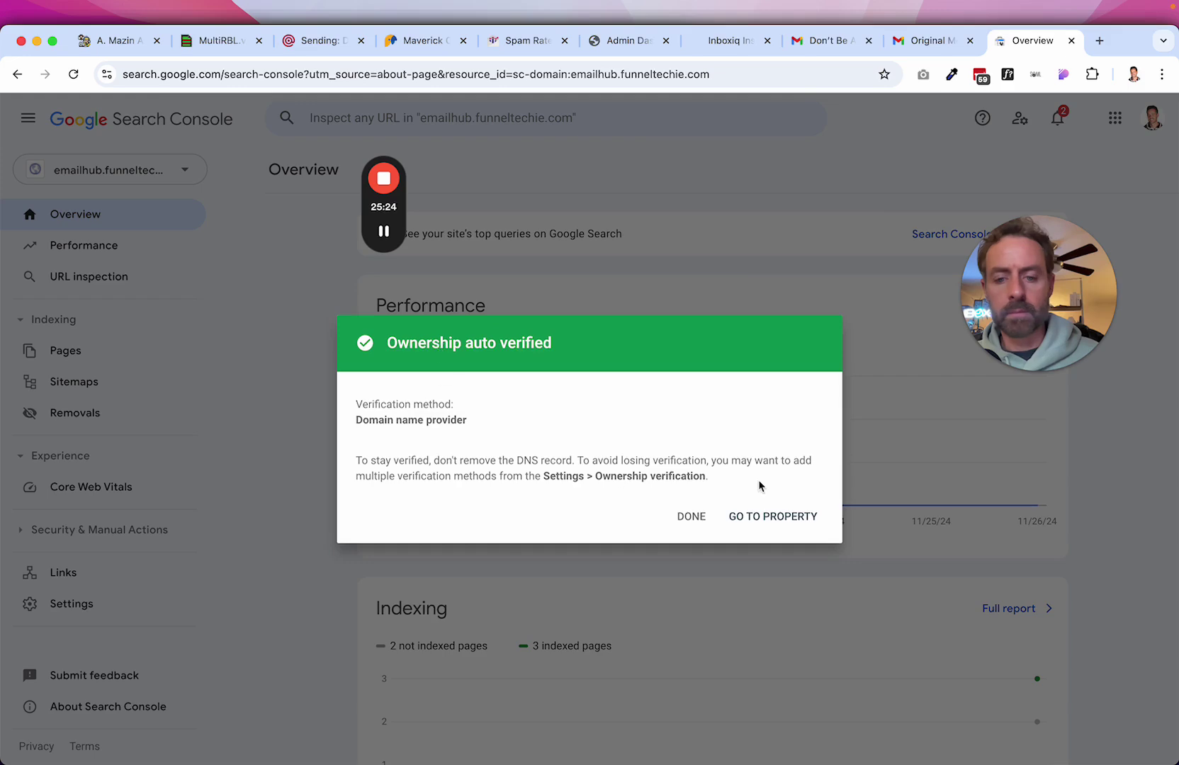
{"action": "left_click", "coordinate": [771, 516]}
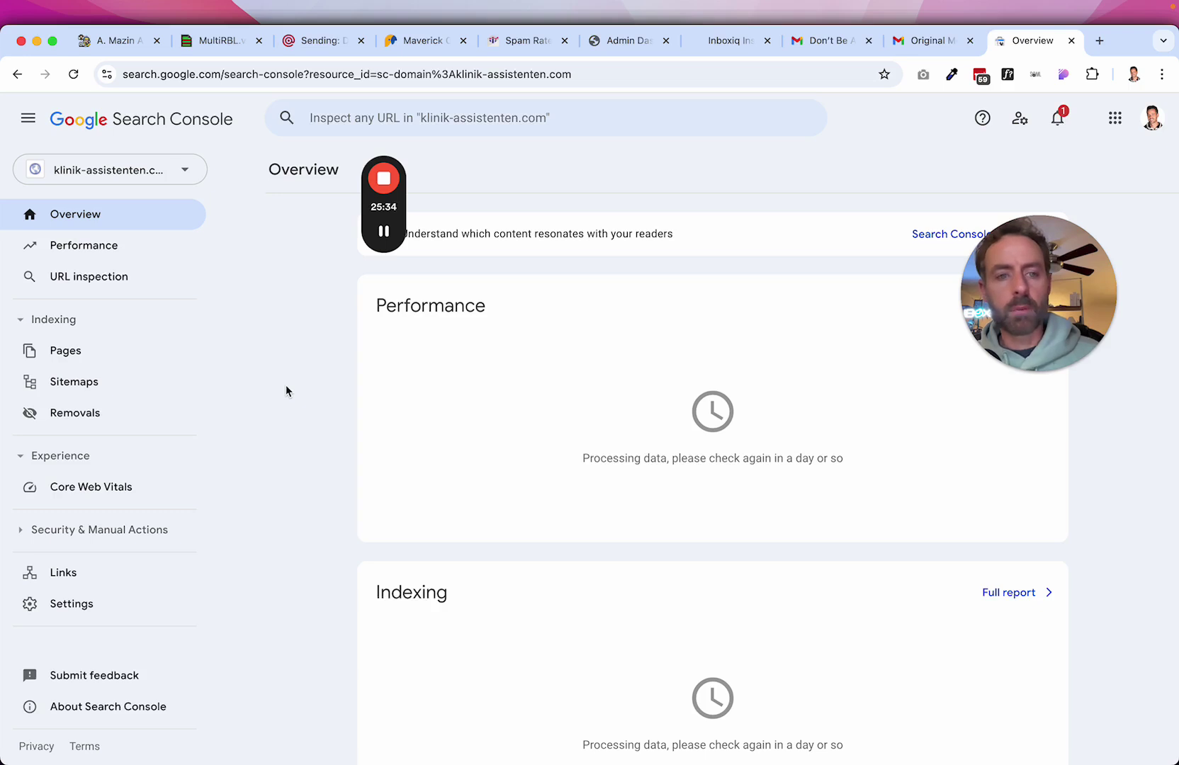
Open the klinik-assistenten.com Security issues report, cross-checking the HighLevel link's go.klinik-assistenten.com URL.
{"action": "left_click", "coordinate": [96, 532]}
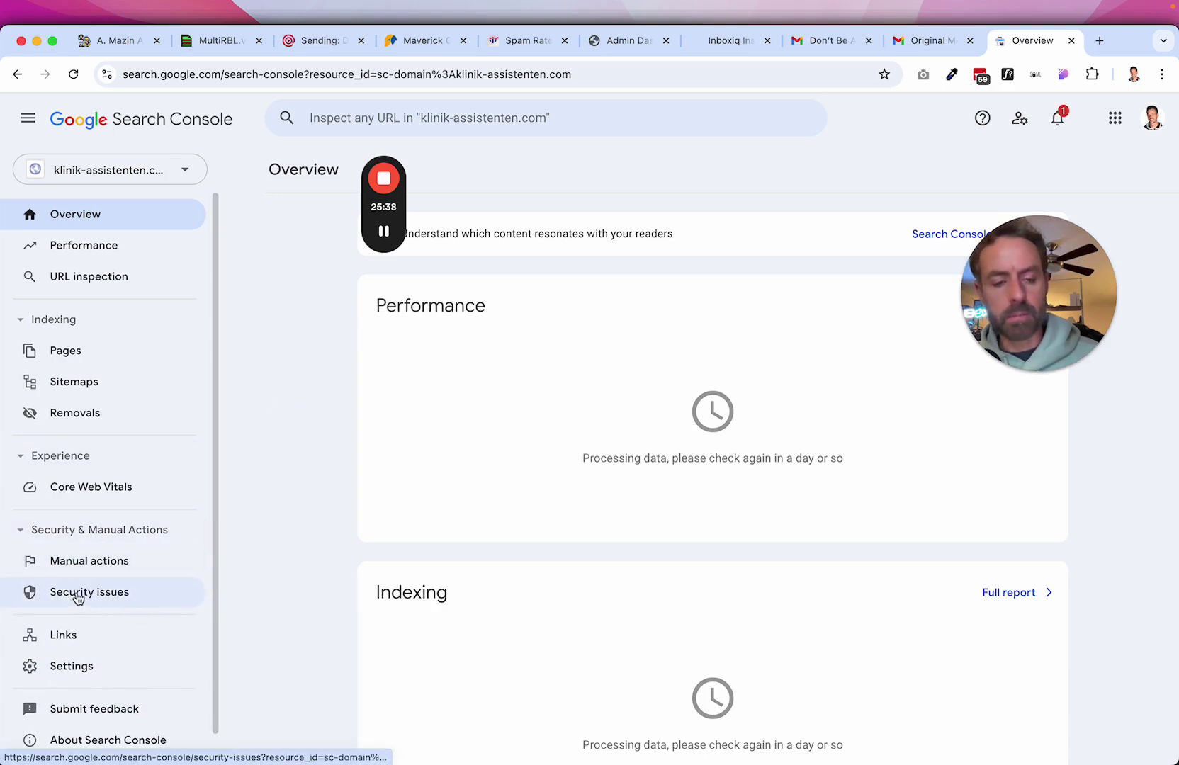
{"action": "left_click", "coordinate": [112, 594]}
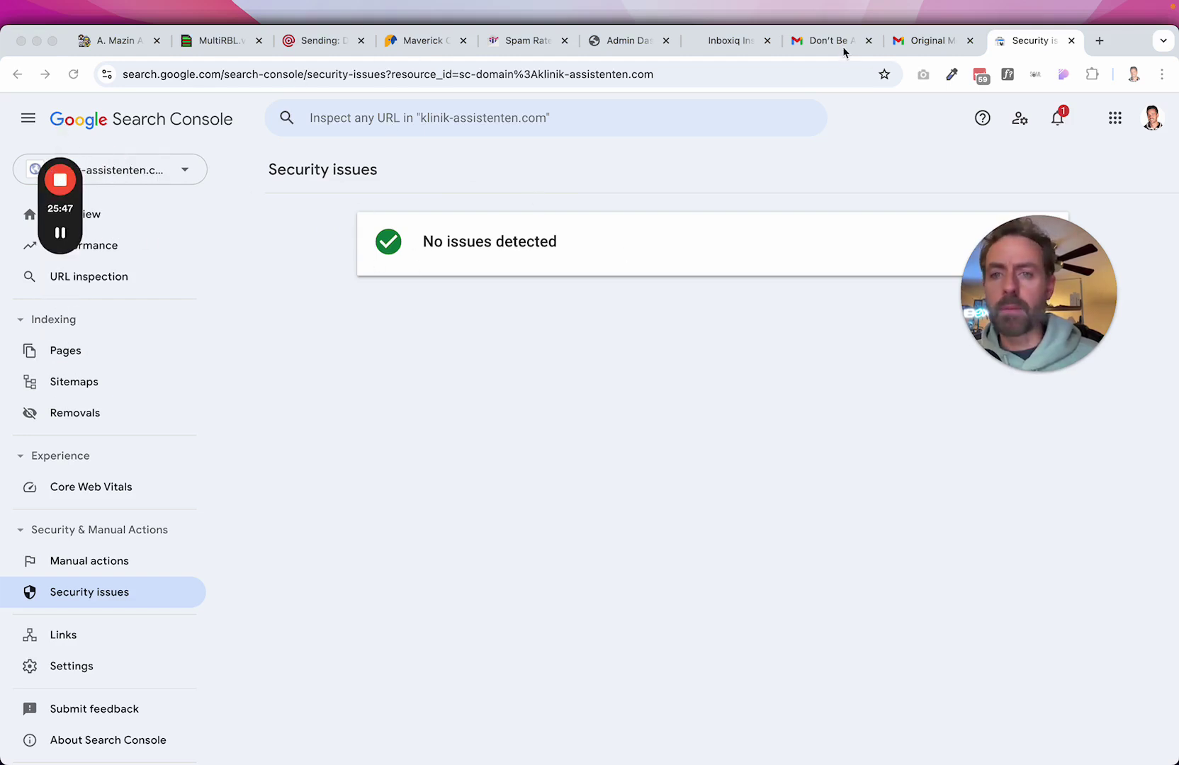
{"action": "left_click", "coordinate": [908, 42]}
{"action": "left_click", "coordinate": [831, 42]}
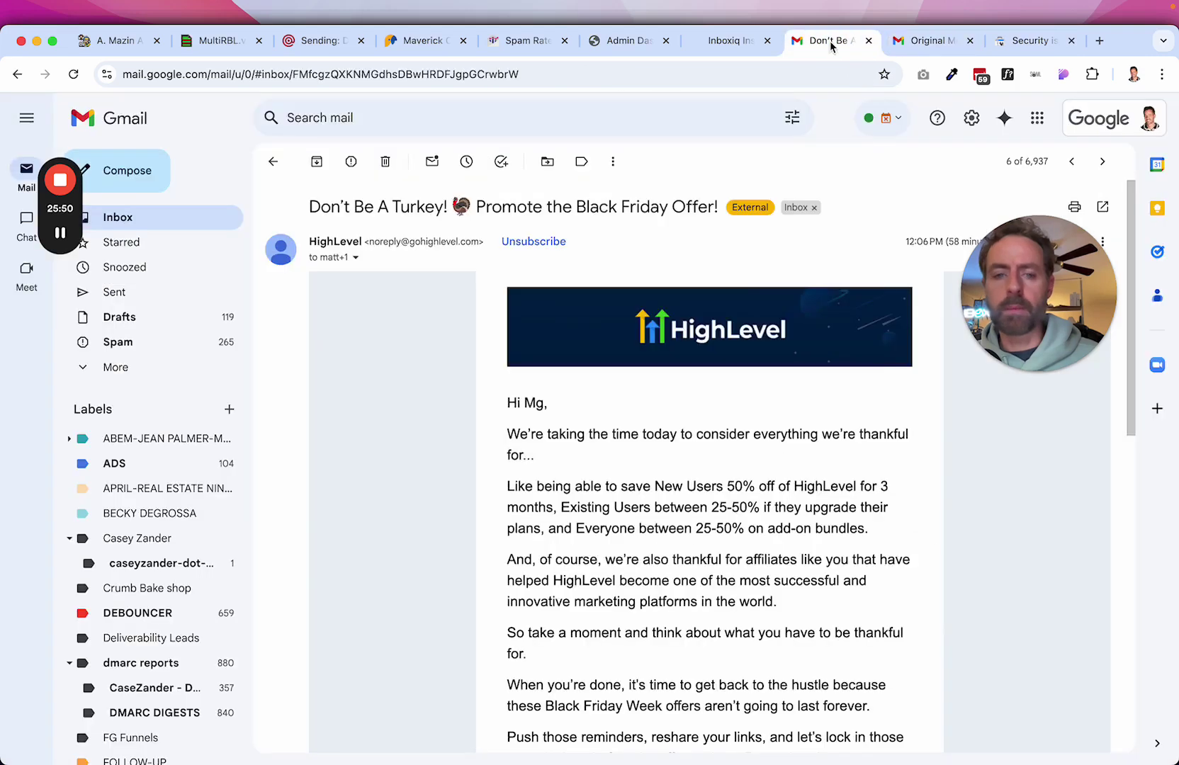
{"action": "left_click", "coordinate": [110, 44]}
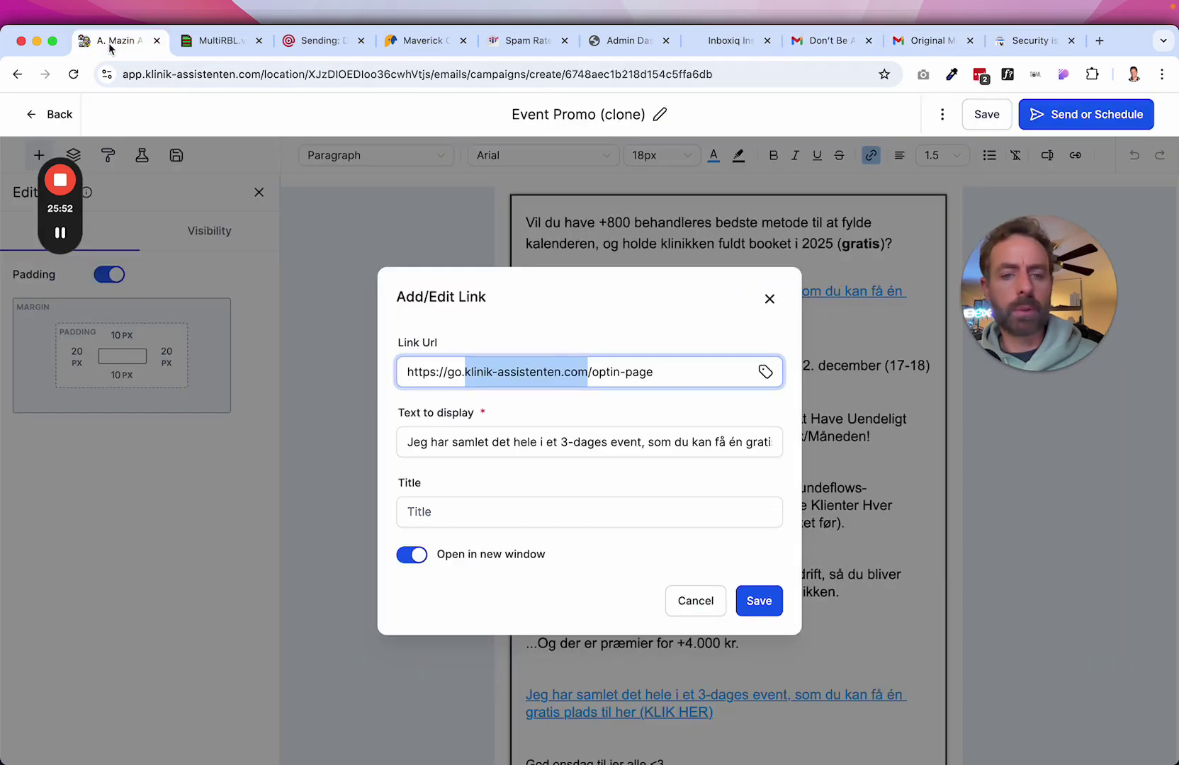
{"action": "left_click", "coordinate": [464, 363]}
{"action": "left_click_drag", "start_coordinate": [449, 374], "coordinate": [586, 372]}
{"action": "key", "text": "super+c"}
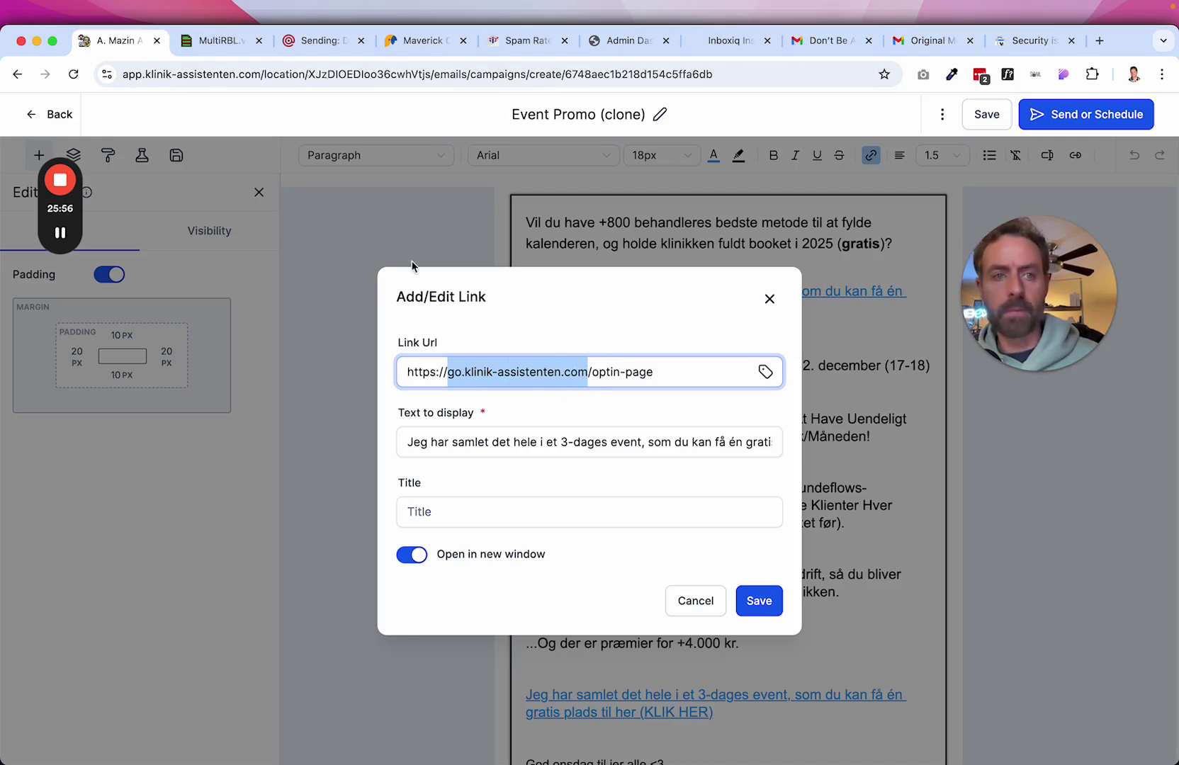
{"action": "left_click", "coordinate": [1033, 41]}
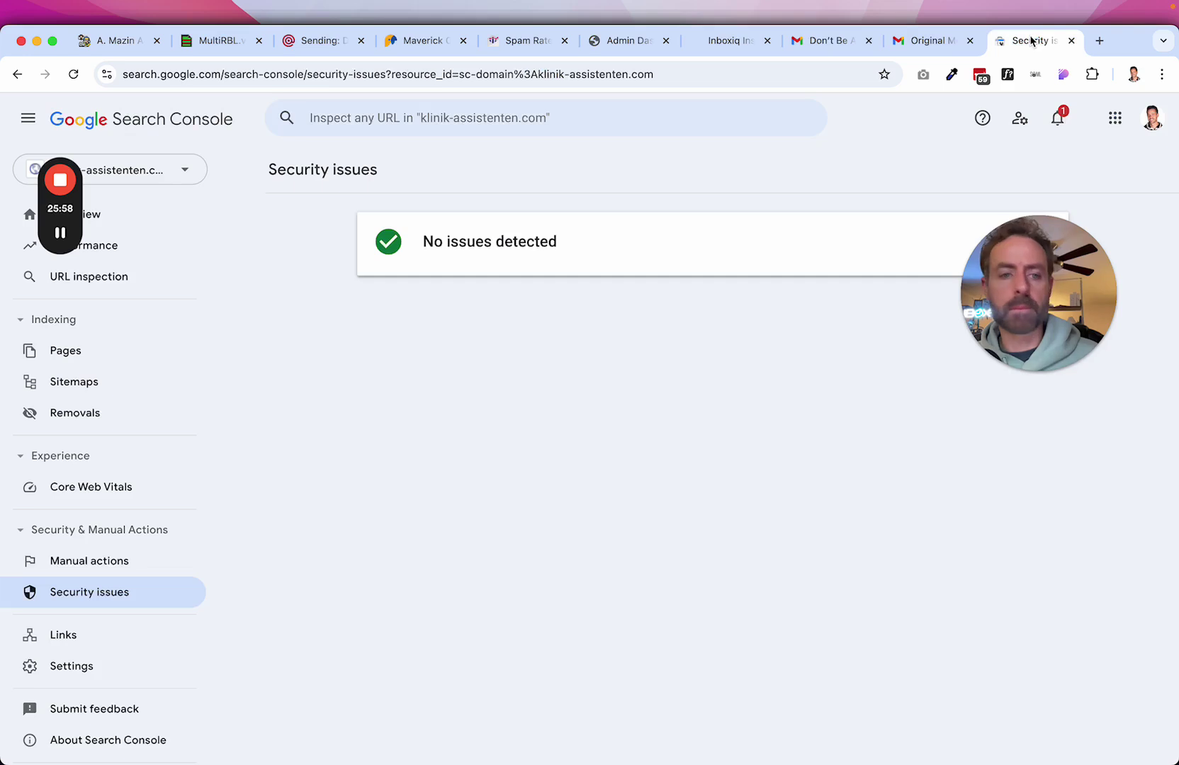
Add go.klinik-assistenten.com as a domain property, check its Security issues report, then close the tab.
{"action": "left_click", "coordinate": [167, 172]}
{"action": "left_click", "coordinate": [117, 570]}
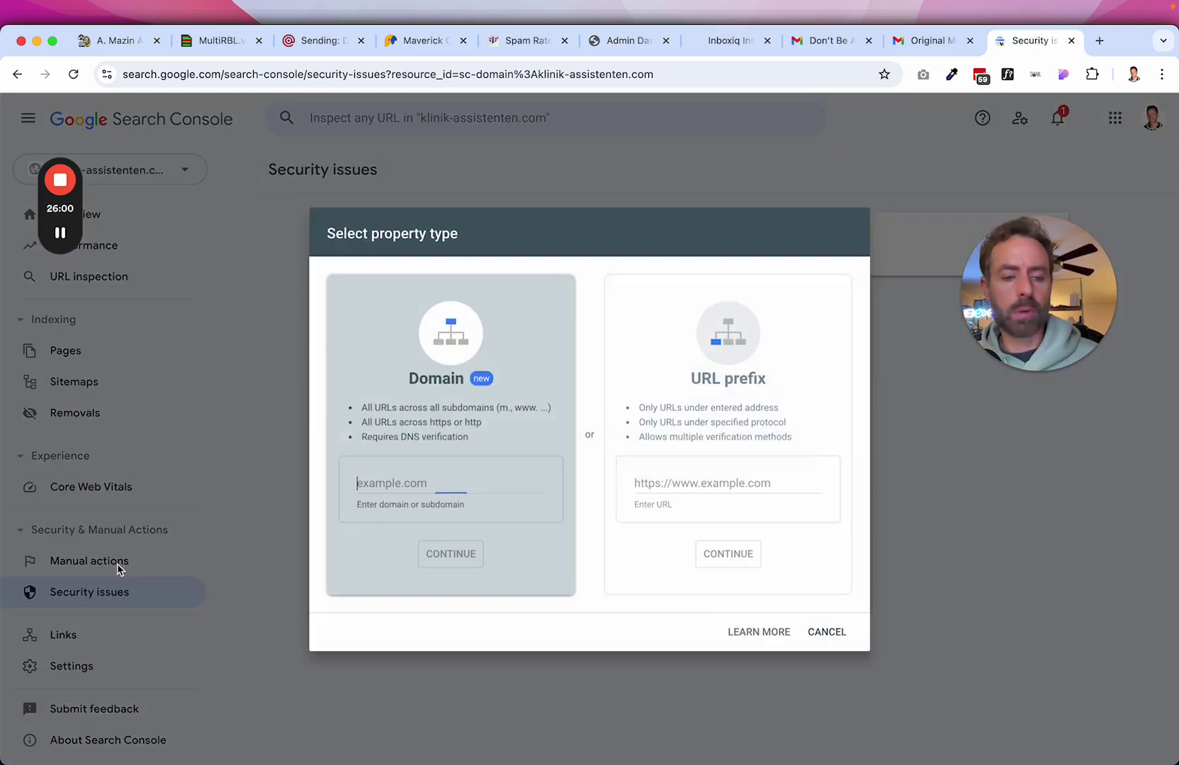
{"action": "left_click", "coordinate": [394, 486]}
{"action": "key", "text": "super+v"}
{"action": "left_click", "coordinate": [417, 576]}
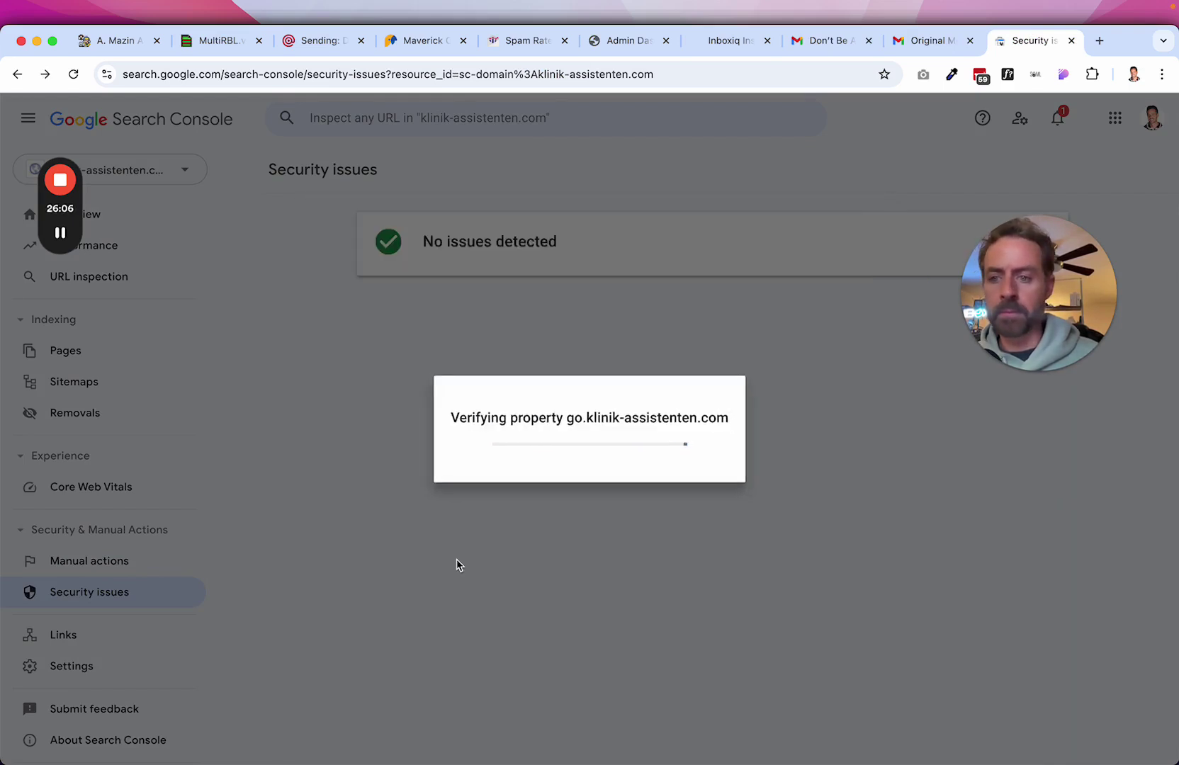
{"action": "left_click", "coordinate": [756, 529]}
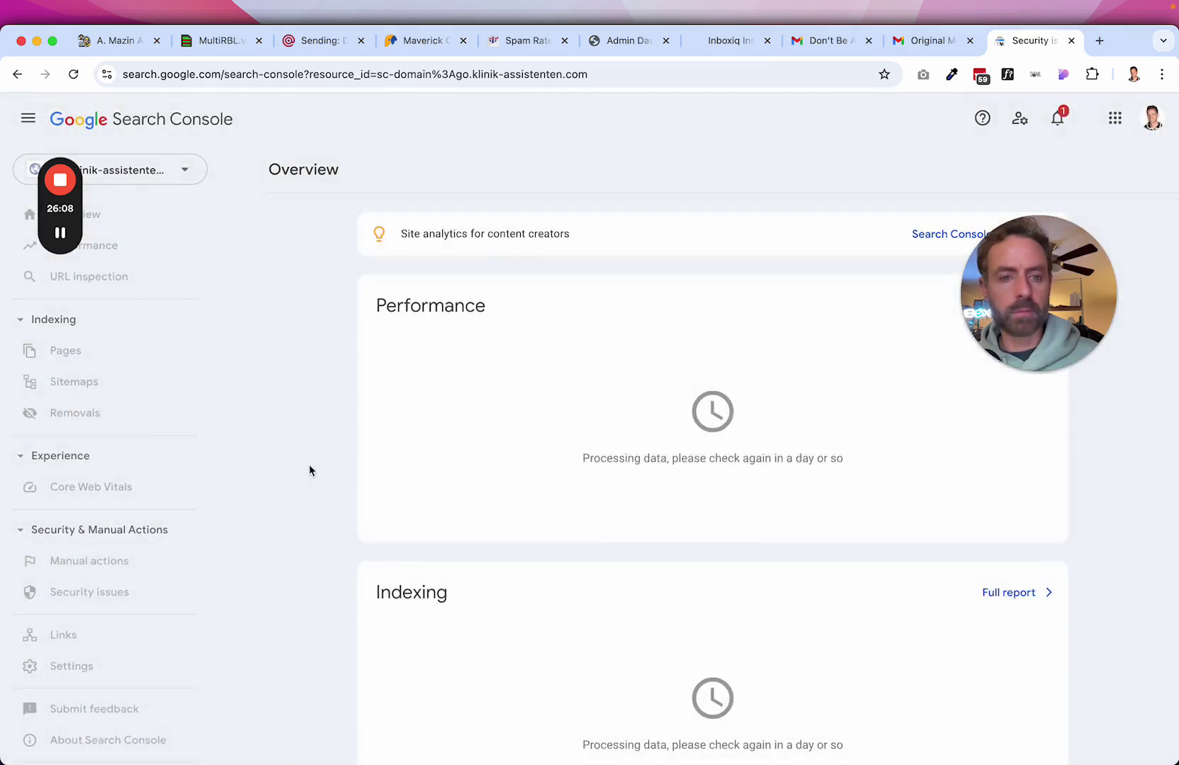
{"action": "left_click", "coordinate": [202, 538]}
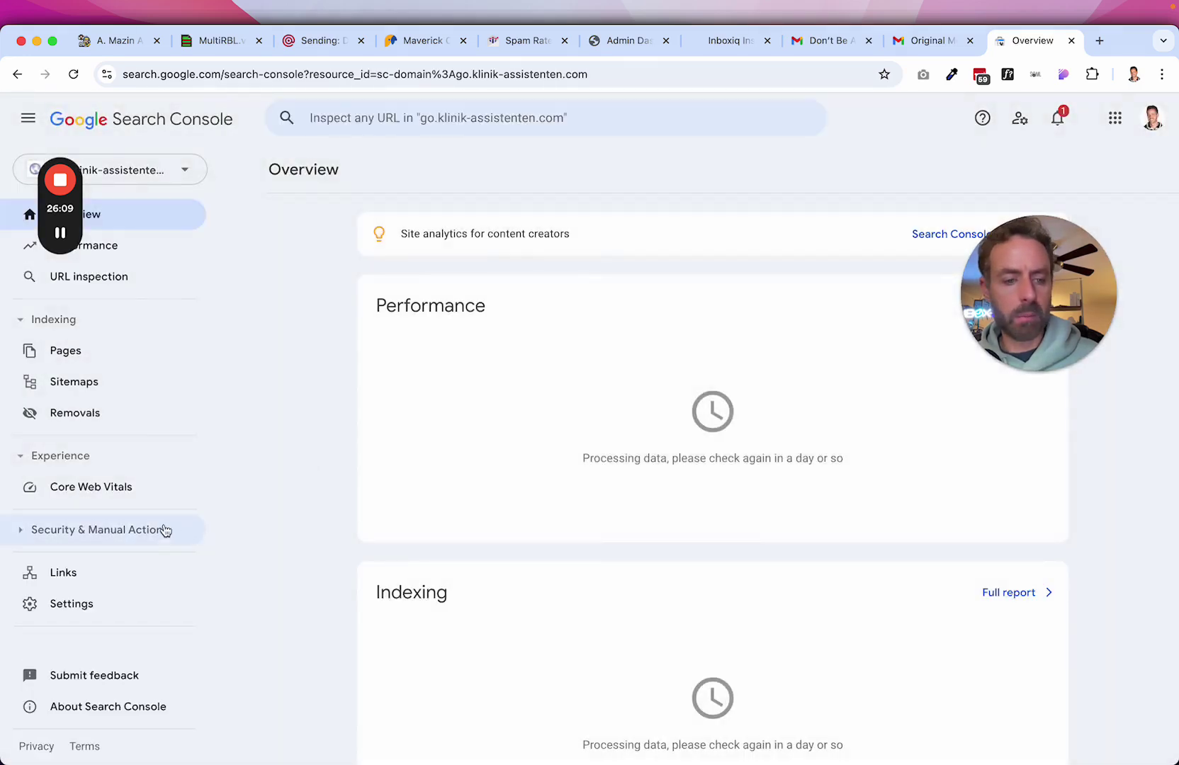
{"action": "left_click", "coordinate": [95, 530]}
{"action": "left_click", "coordinate": [72, 596]}
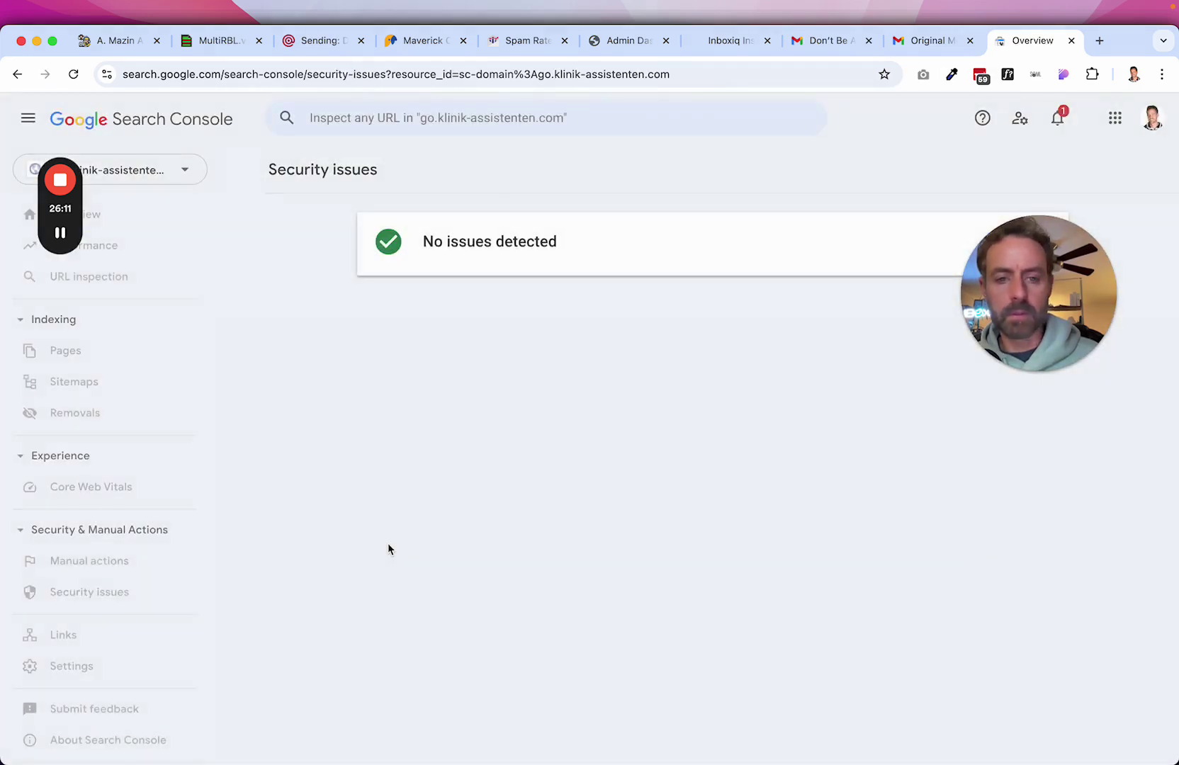
{"action": "left_click", "coordinate": [1072, 41]}
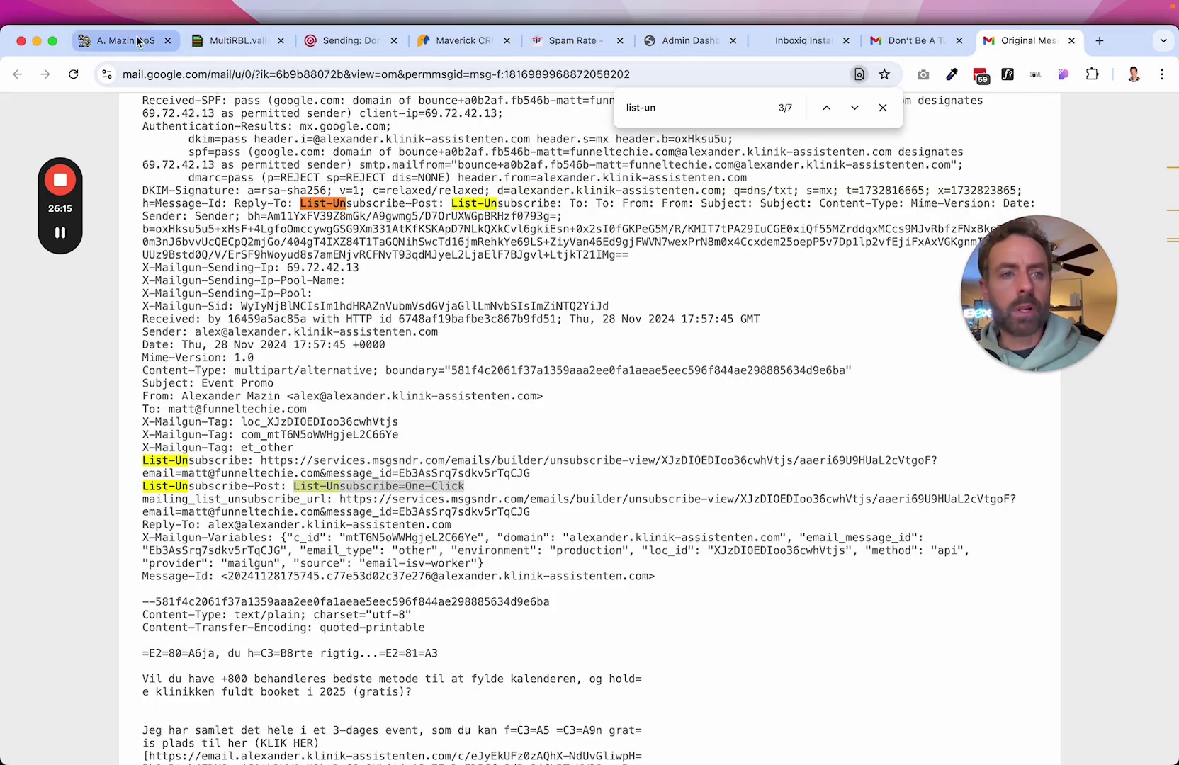
Cancel the link edit and leave the Event Promo (clone) email for the campaigns list.
{"action": "left_click", "coordinate": [107, 47]}
{"action": "left_click", "coordinate": [713, 602]}
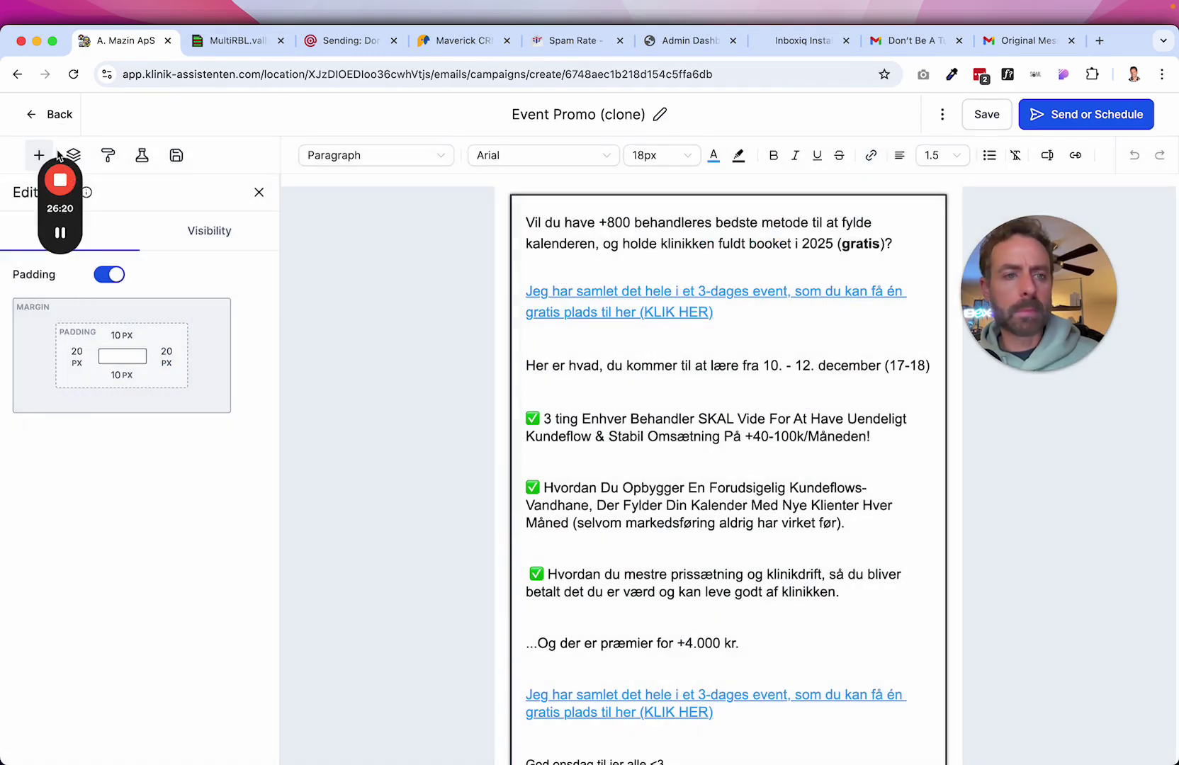
{"action": "left_click_drag", "start_coordinate": [58, 160], "coordinate": [43, 489]}
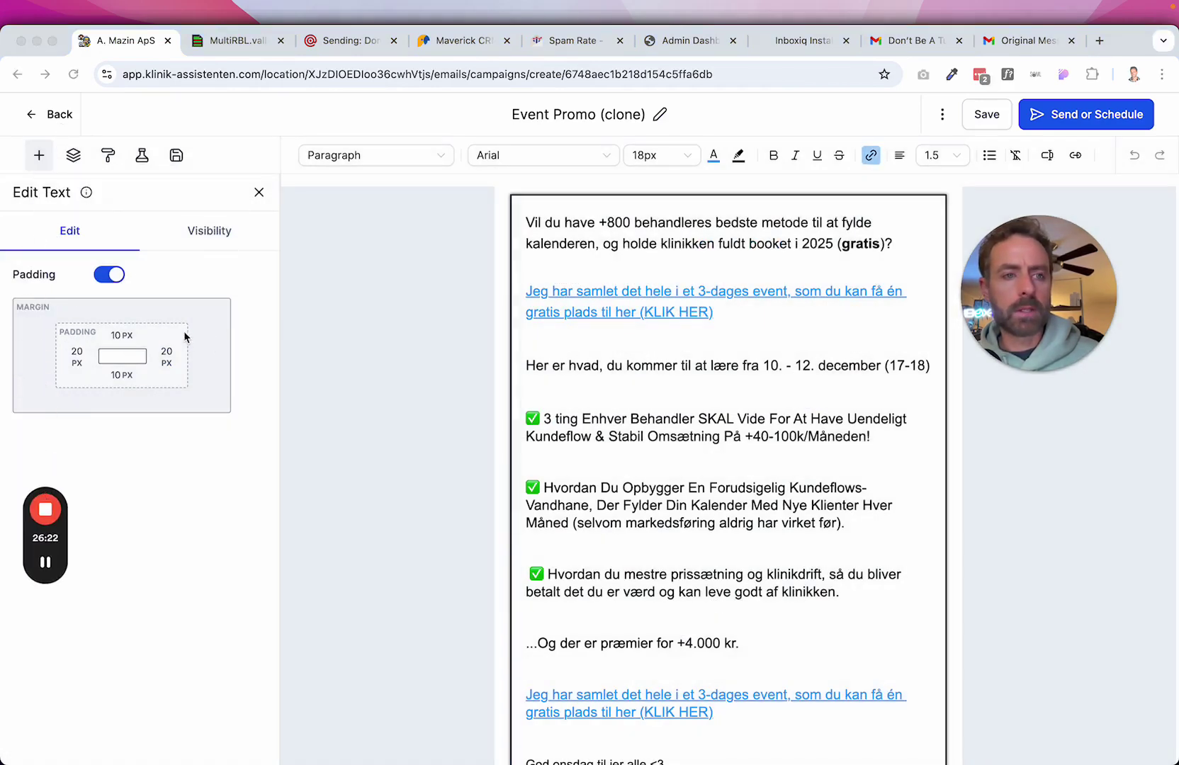
{"action": "left_click", "coordinate": [59, 116]}
{"action": "left_click", "coordinate": [49, 123]}
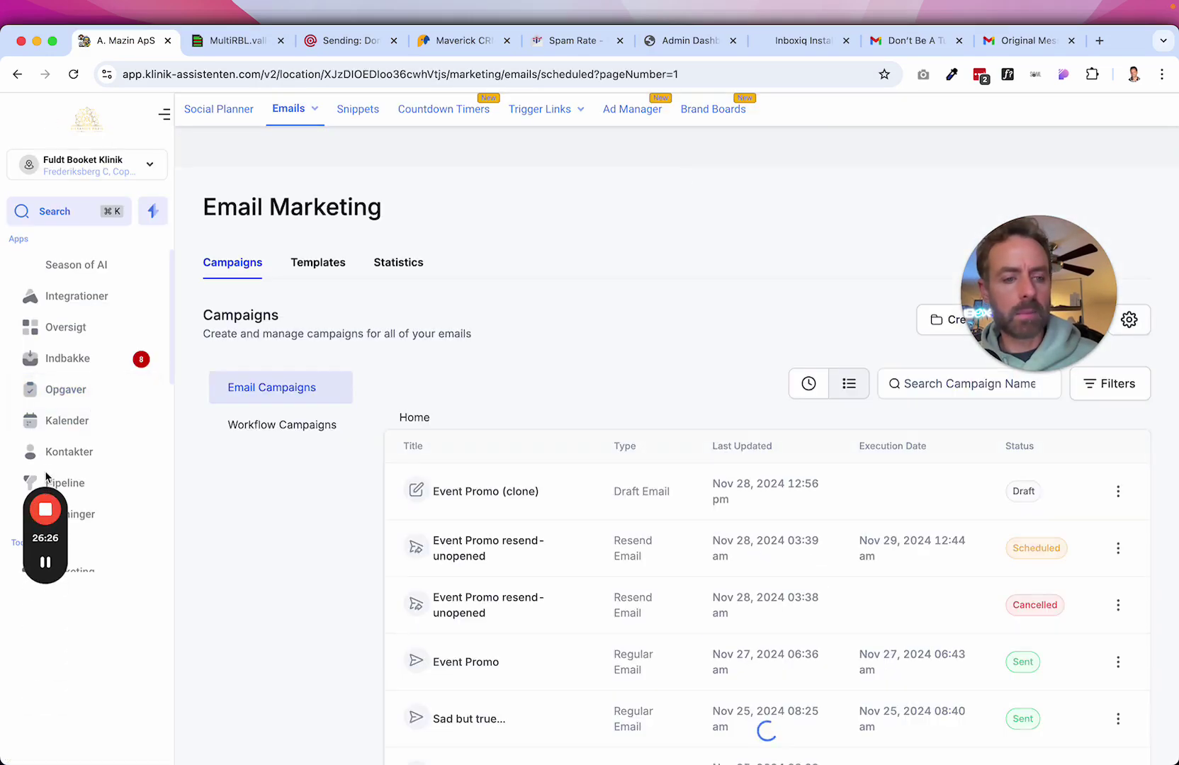
Open the sub-account switcher and close it without switching accounts.
{"action": "left_click_drag", "start_coordinate": [37, 512], "coordinate": [290, 405]}
{"action": "scroll", "coordinate": [102, 506], "scroll_direction": "down", "scroll_amount": 10}
{"action": "left_click", "coordinate": [149, 167]}
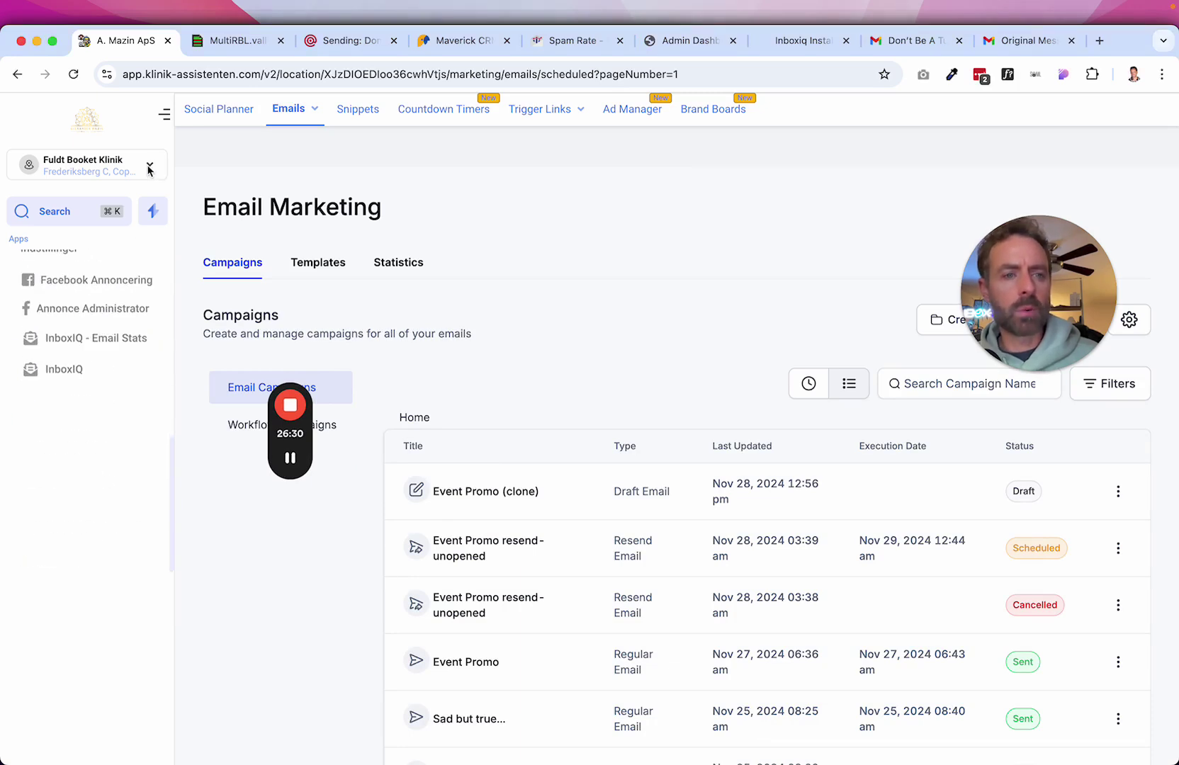
{"action": "left_click", "coordinate": [150, 169]}
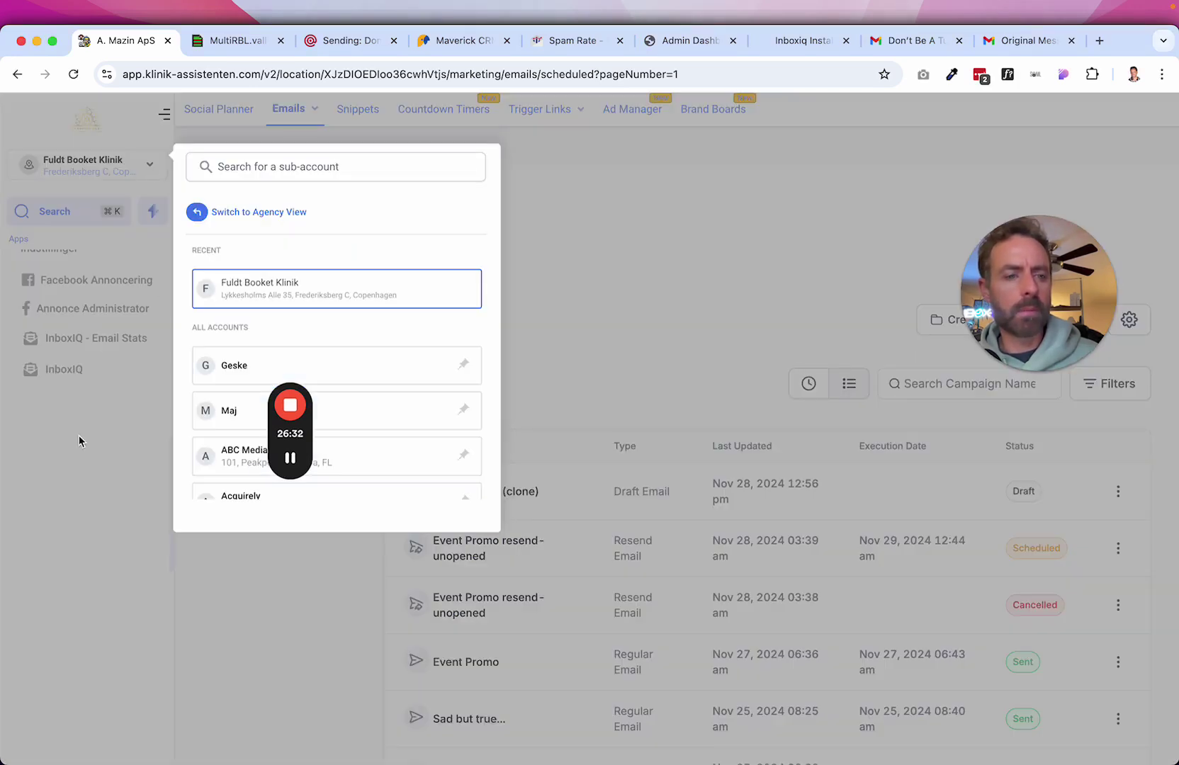
{"action": "left_click", "coordinate": [123, 447]}
{"action": "scroll", "coordinate": [84, 304], "scroll_direction": "up", "scroll_amount": 5}
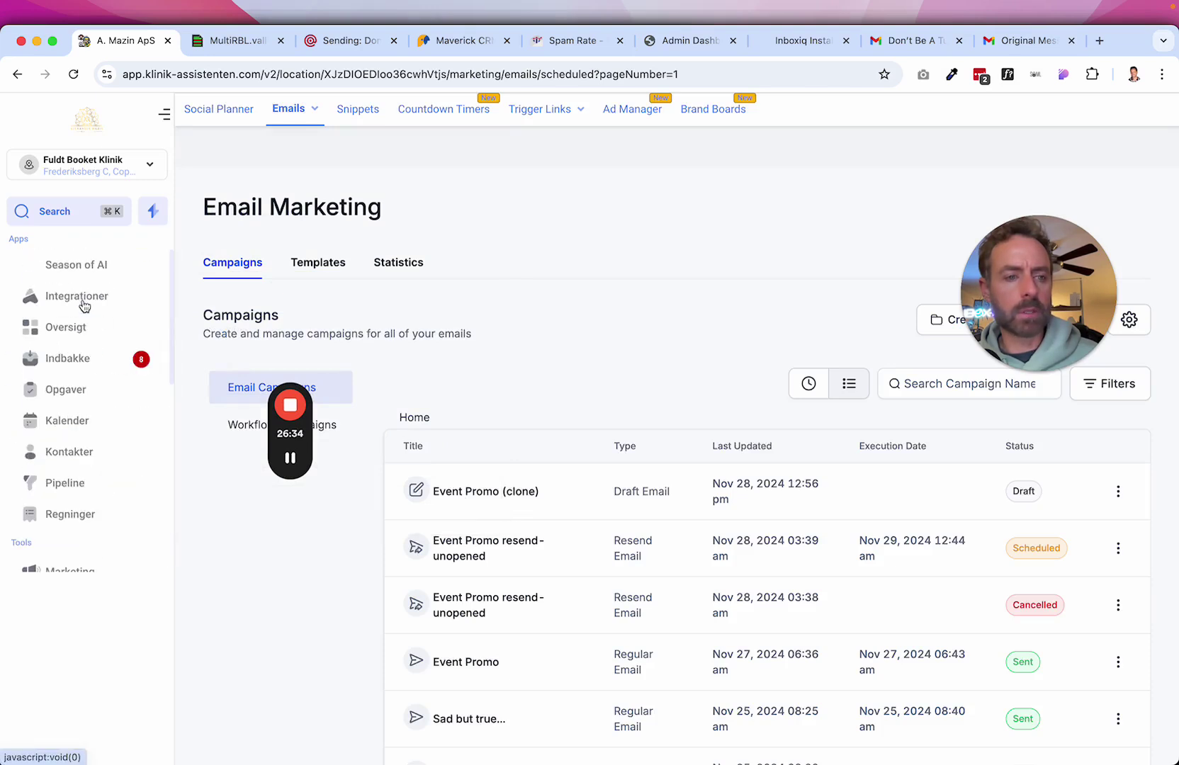
{"action": "mouse_move", "coordinate": [292, 464]}
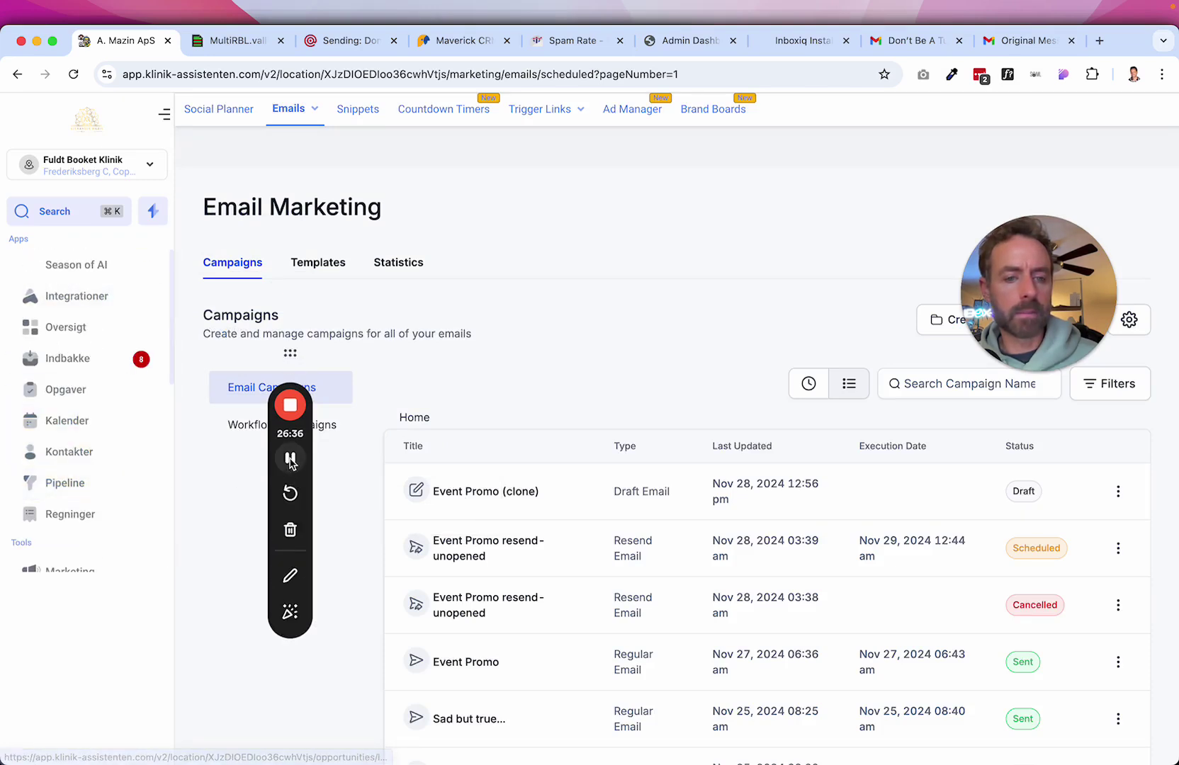
{"action": "scroll", "coordinate": [78, 425], "scroll_direction": "down", "scroll_amount": 5}
{"action": "scroll", "coordinate": [58, 338], "scroll_direction": "up", "scroll_amount": 3}
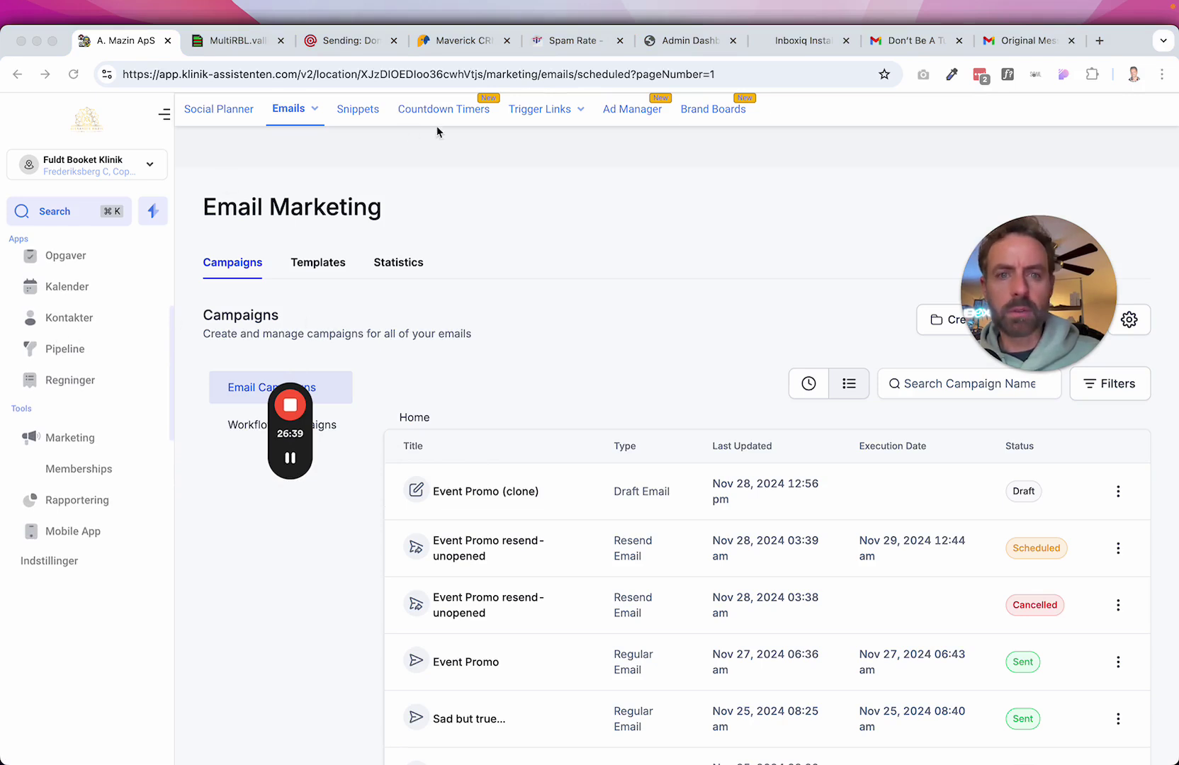
Change the page address to settings/company to reach the company settings.
{"action": "left_click", "coordinate": [561, 76]}
{"action": "left_click_drag", "start_coordinate": [486, 74], "coordinate": [774, 74]}
{"action": "type", "text": "settings/company"}
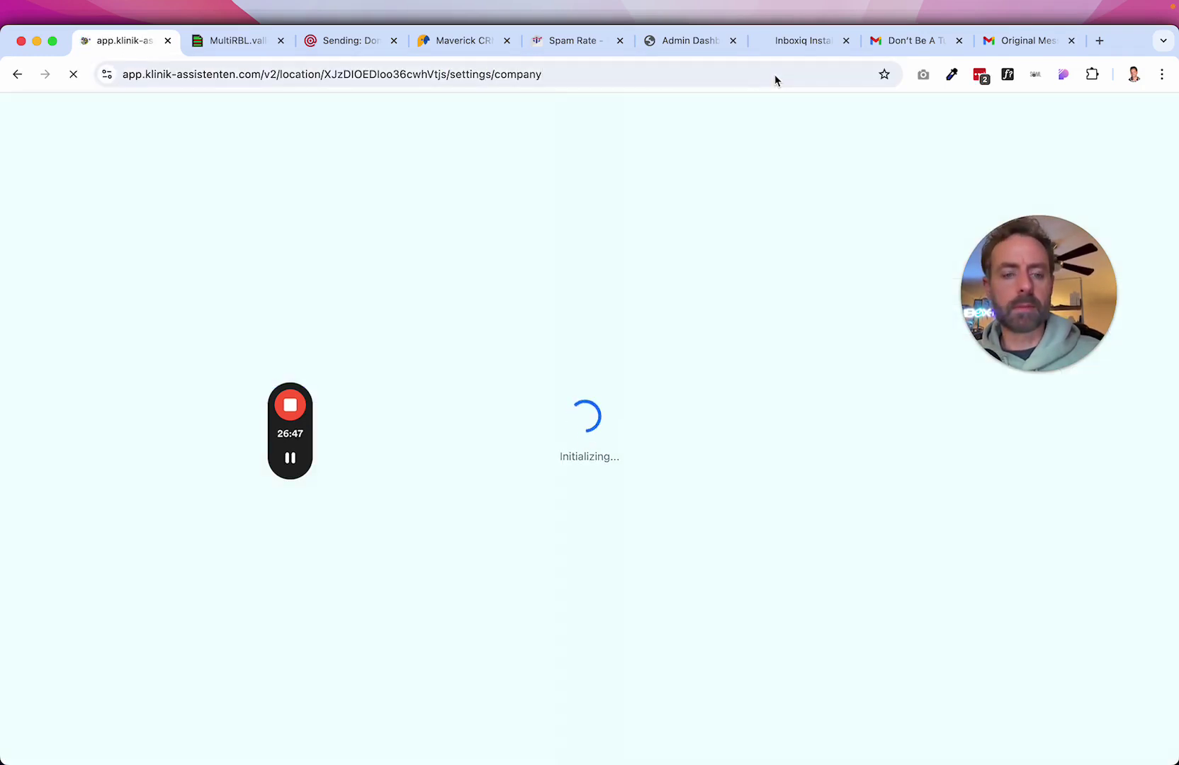
On the Business Profile page, begin the Branded Domain entry with 'brand.'.
{"action": "mouse_move", "coordinate": [294, 443]}
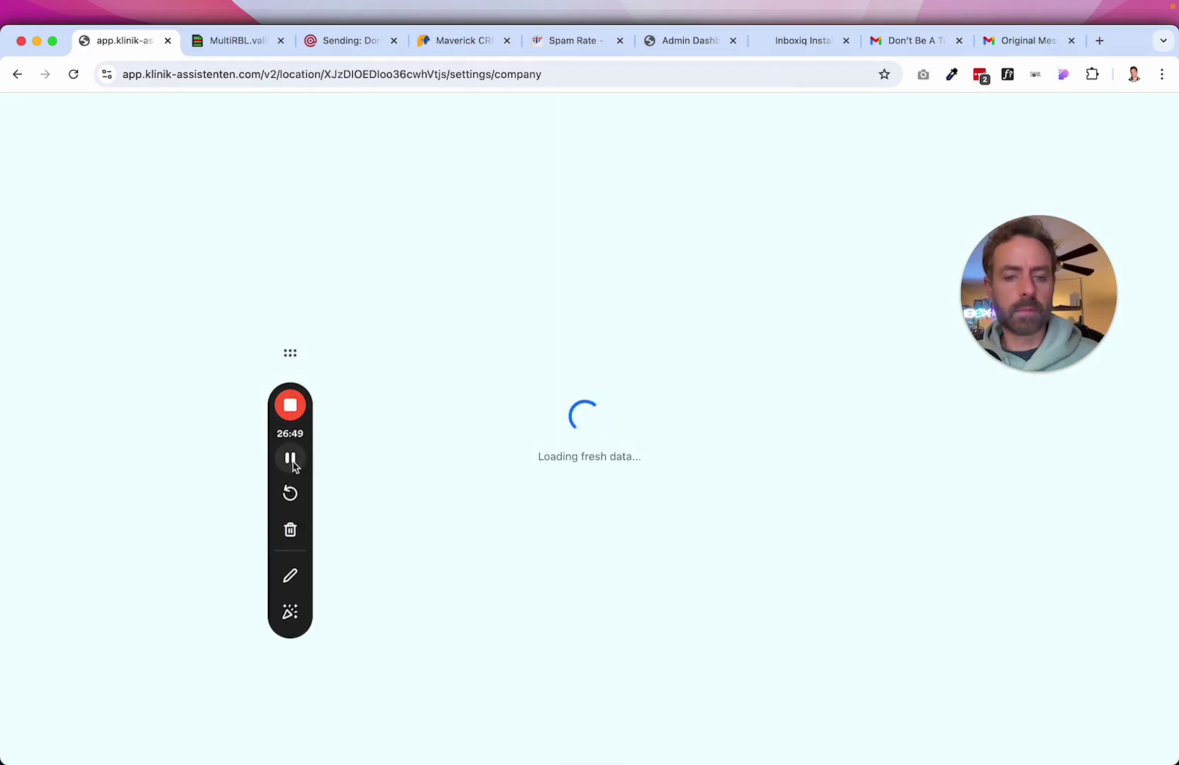
{"action": "left_click_drag", "start_coordinate": [292, 383], "coordinate": [50, 363]}
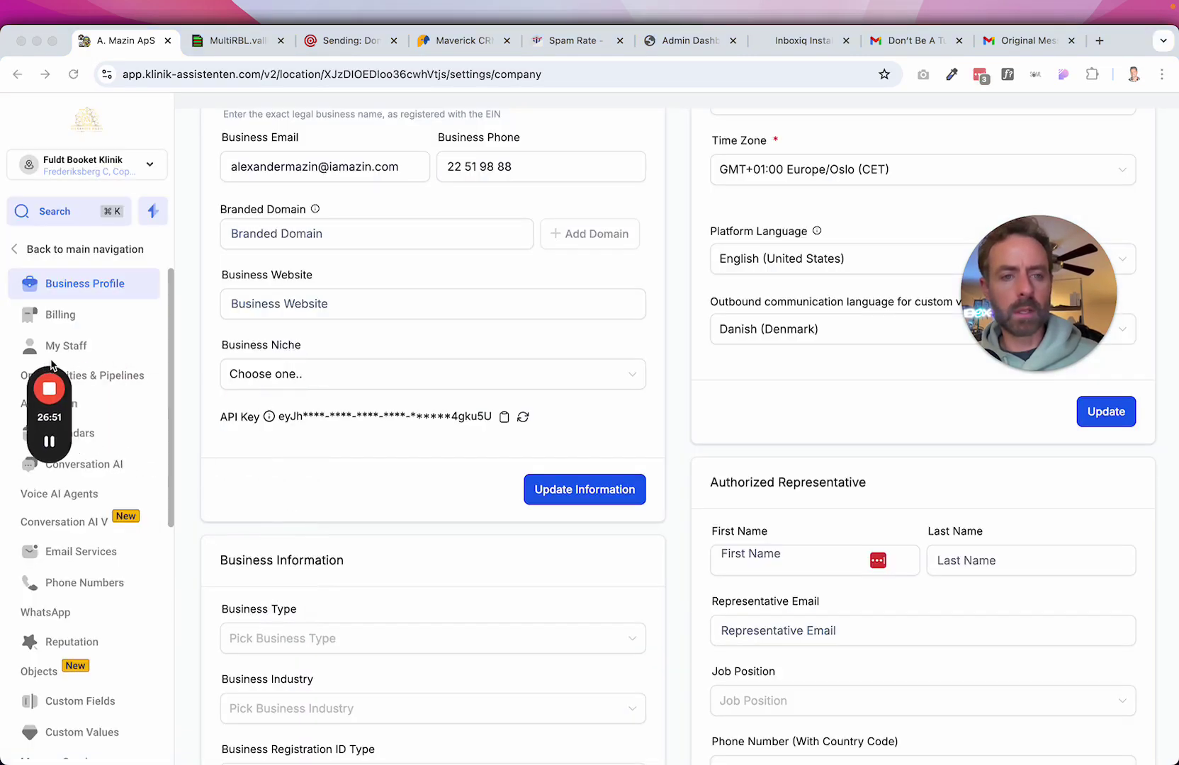
{"action": "left_click", "coordinate": [360, 227]}
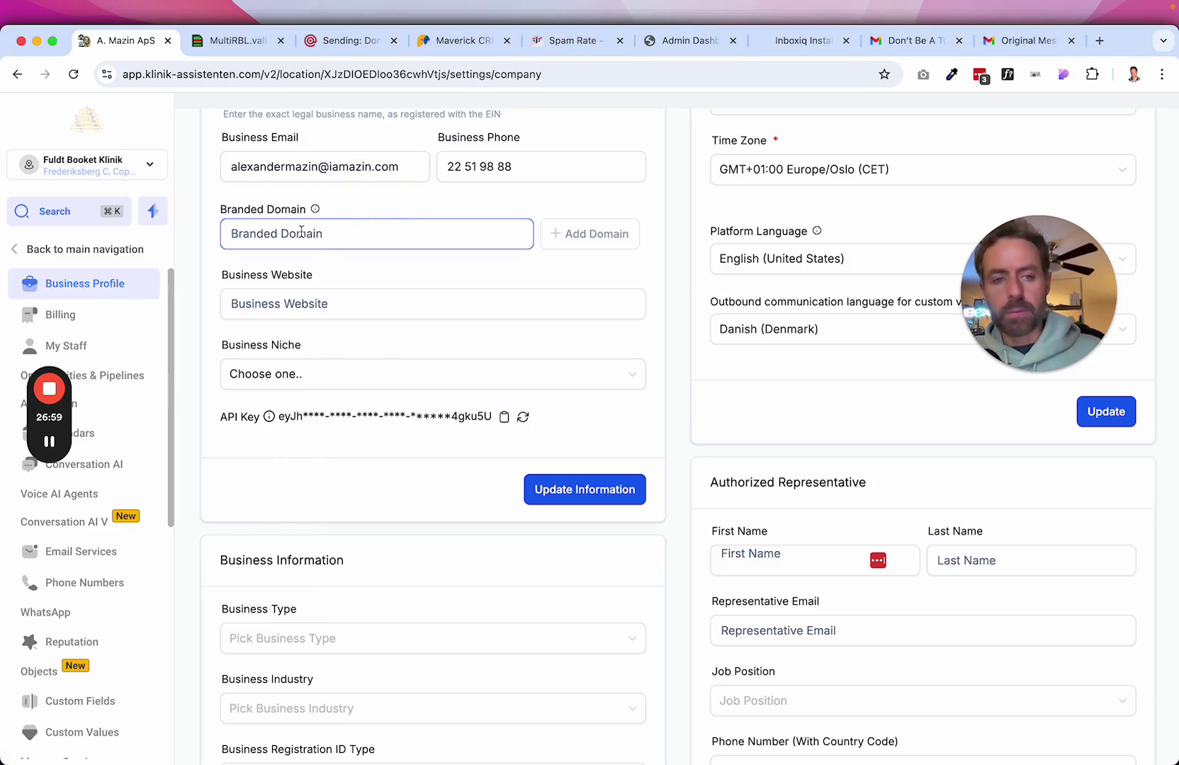
{"action": "type", "text": "brand."}
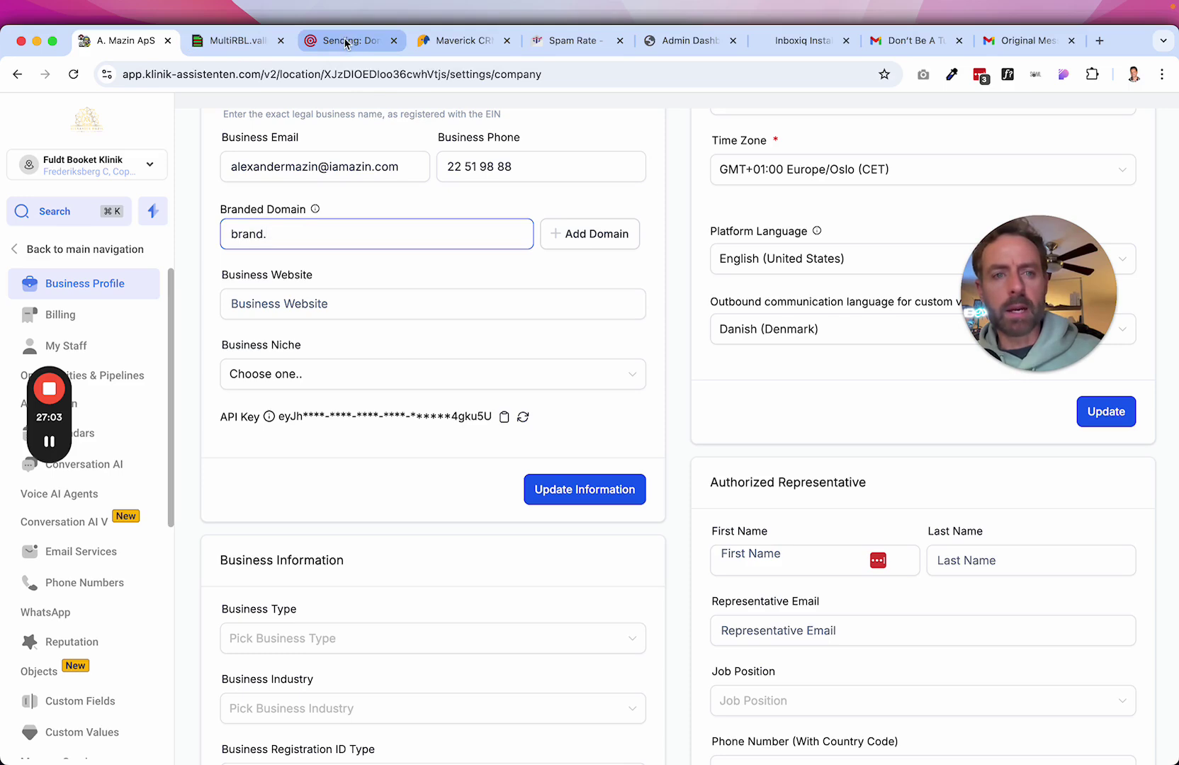
Copy the root domain klinik-assistenten.com from Mailgun and open its overview in Cloudflare.
{"action": "left_click", "coordinate": [321, 47]}
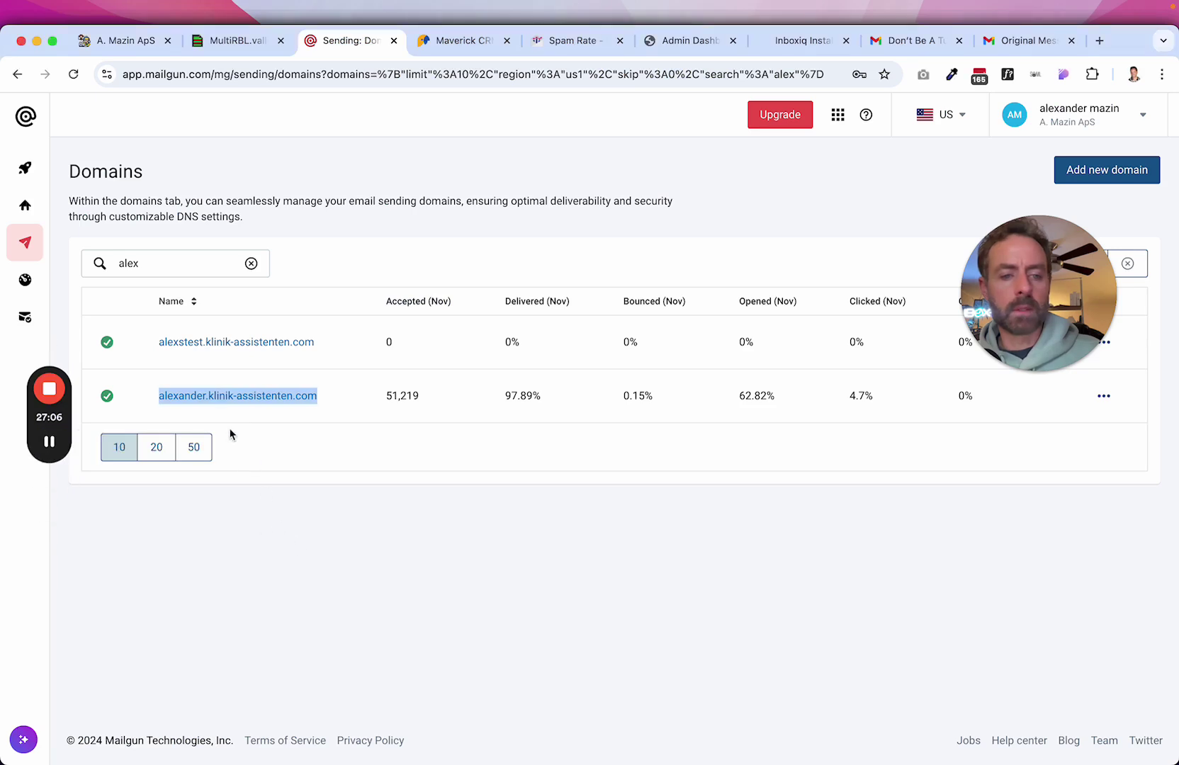
{"action": "left_click_drag", "start_coordinate": [336, 416], "coordinate": [211, 399]}
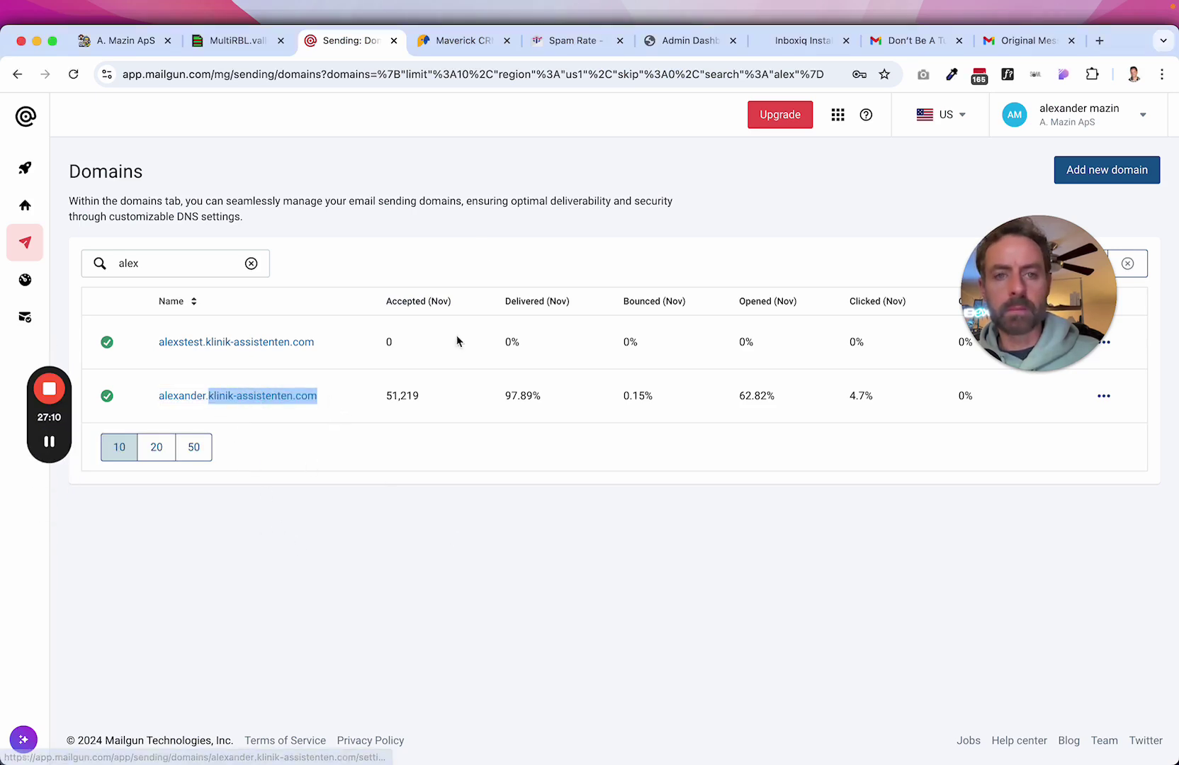
{"action": "left_click", "coordinate": [122, 43]}
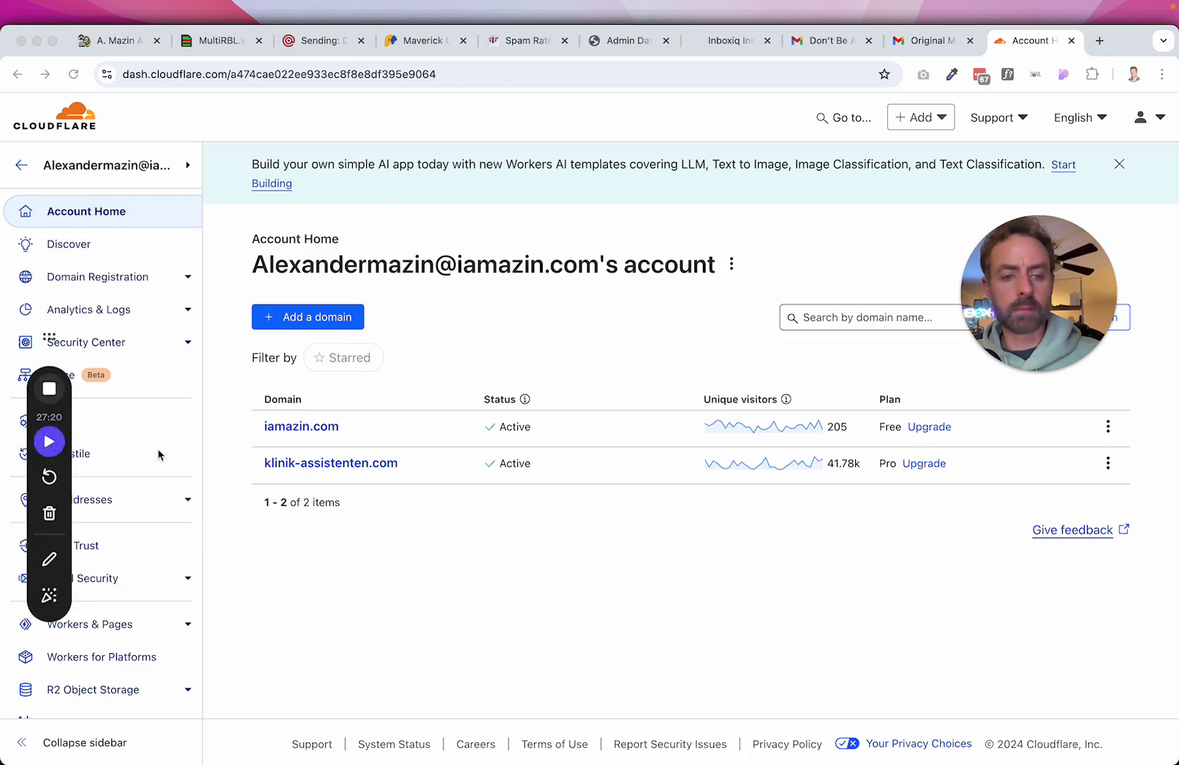
{"action": "left_click", "coordinate": [106, 42]}
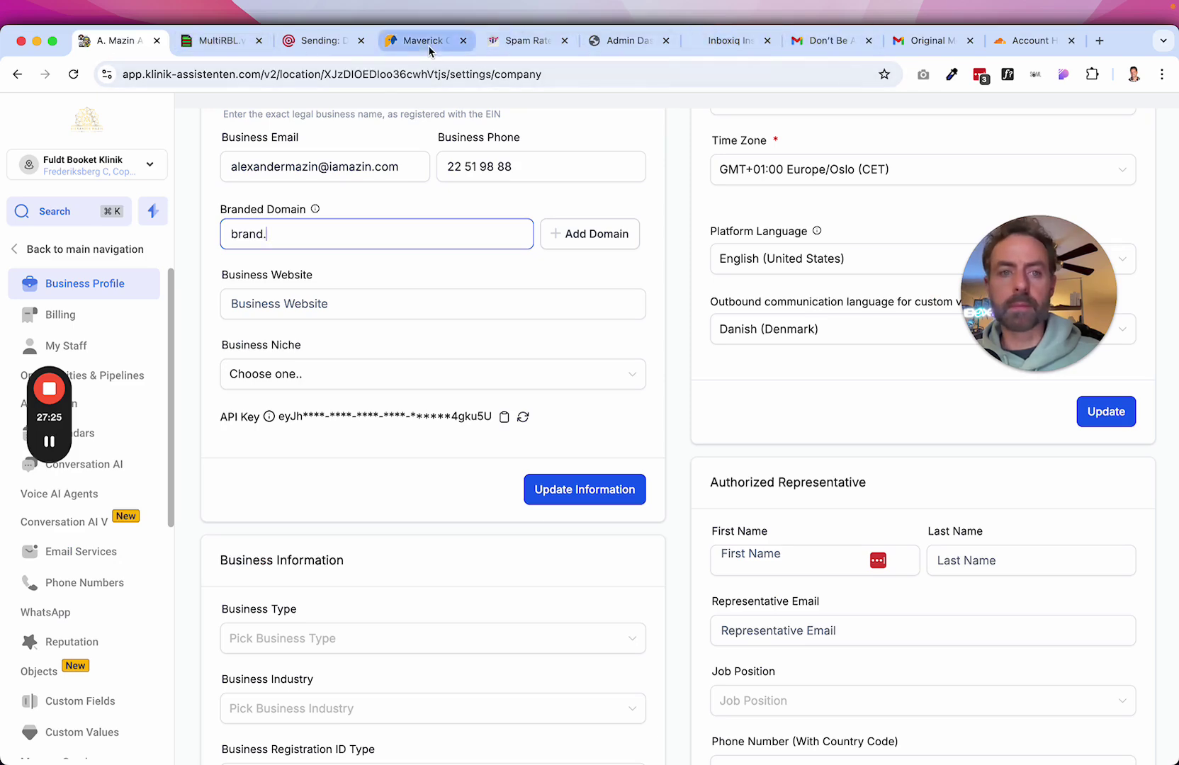
{"action": "left_click", "coordinate": [316, 44]}
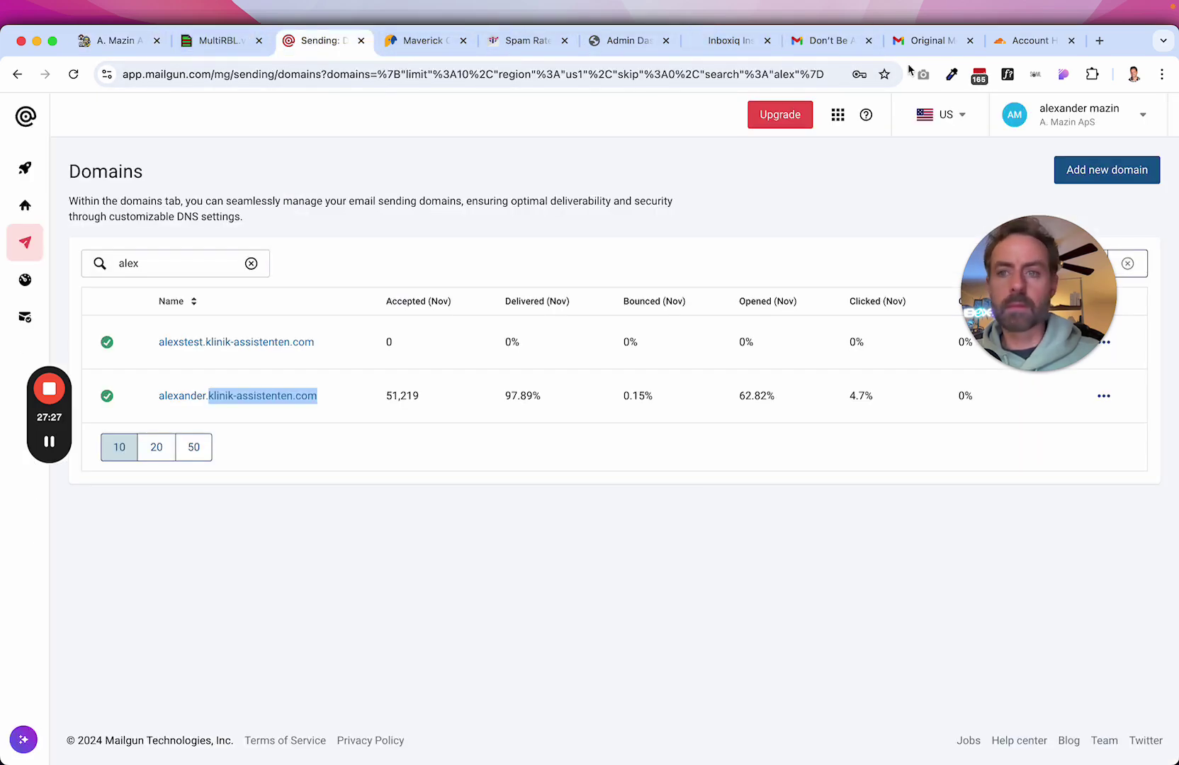
{"action": "left_click", "coordinate": [1032, 44]}
{"action": "left_click", "coordinate": [356, 462]}
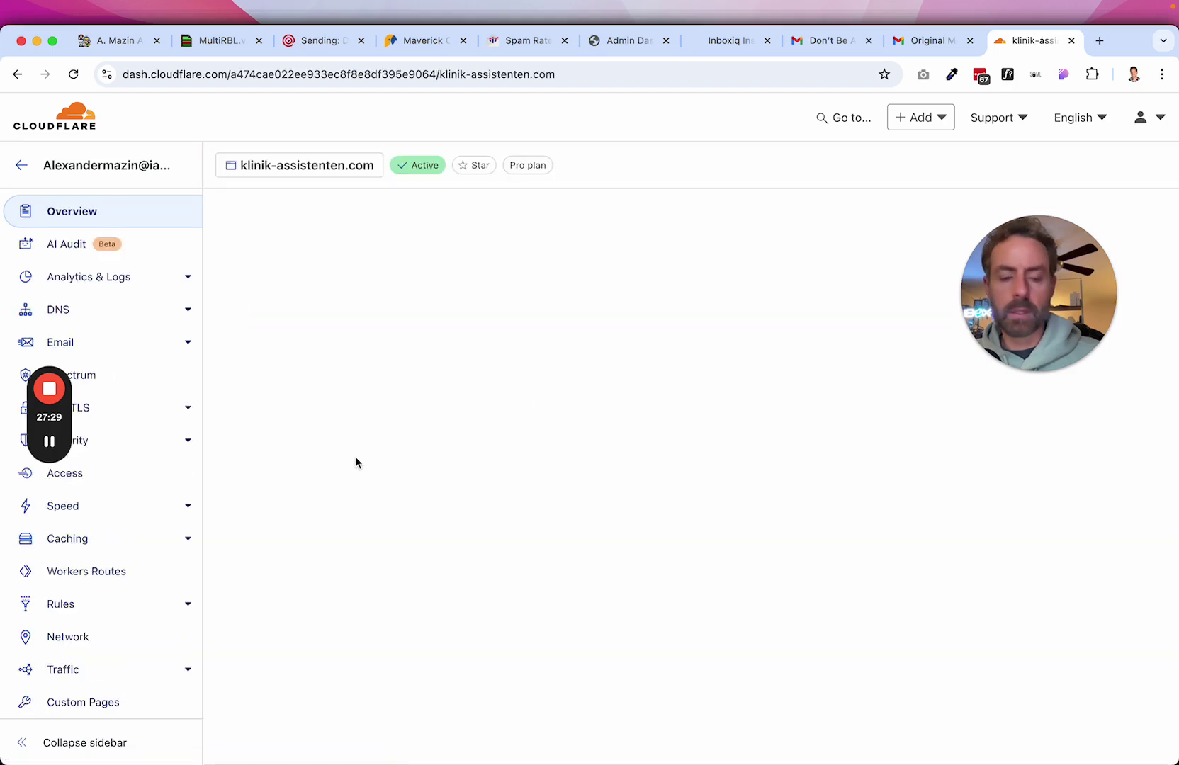
Complete the branded domain as brand.klinik-assistenten.com and copy its manual CNAME host and value.
{"action": "left_click", "coordinate": [53, 310]}
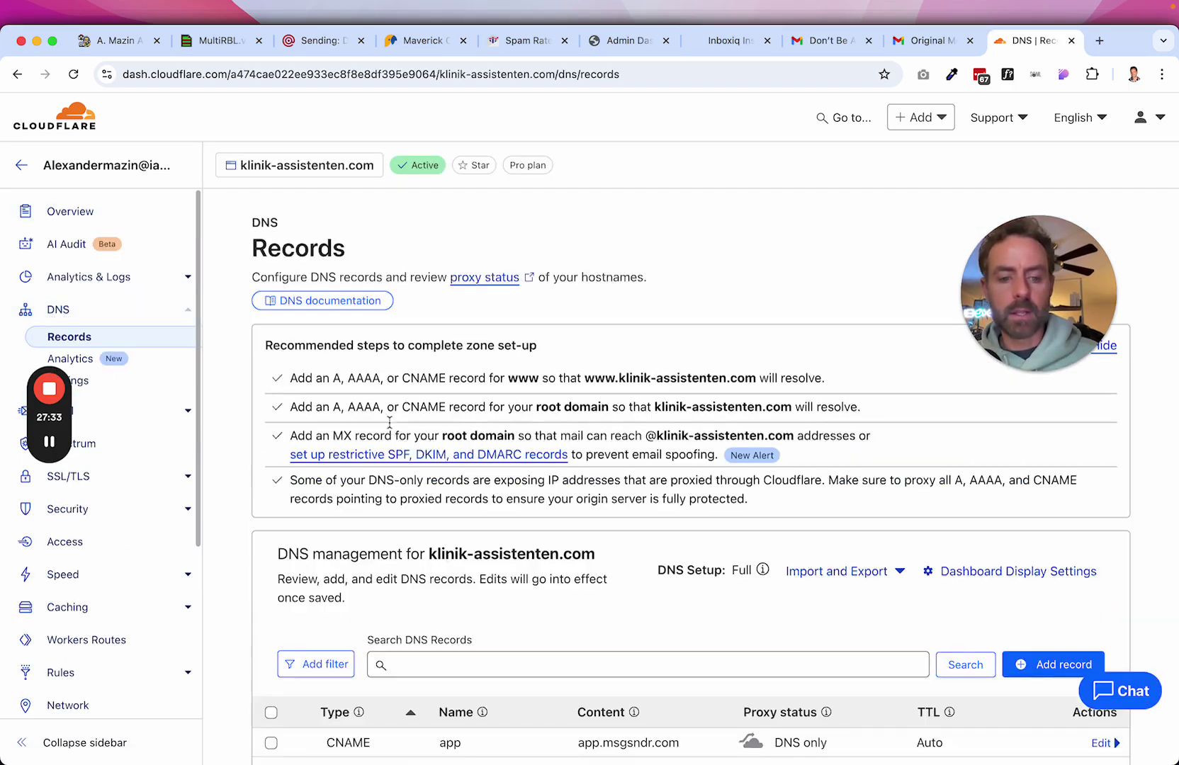
{"action": "left_click", "coordinate": [99, 44]}
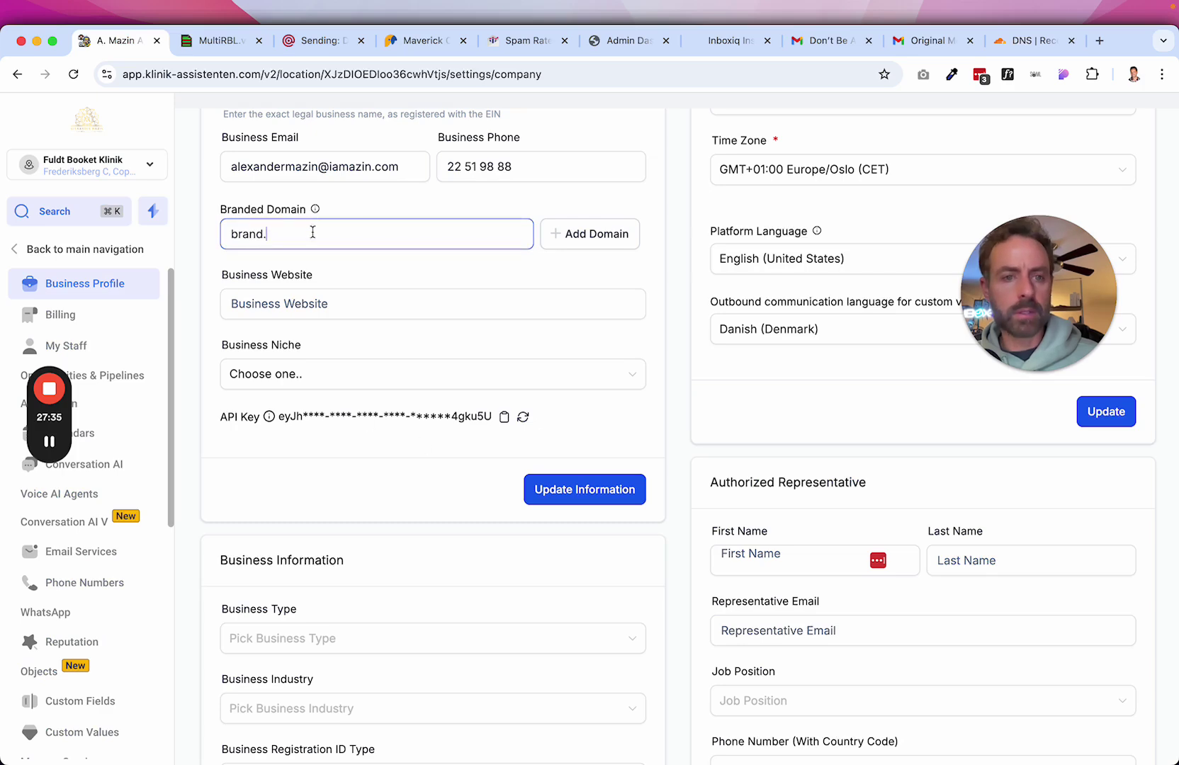
{"action": "type", "text": "klinik-assistenten.com"}
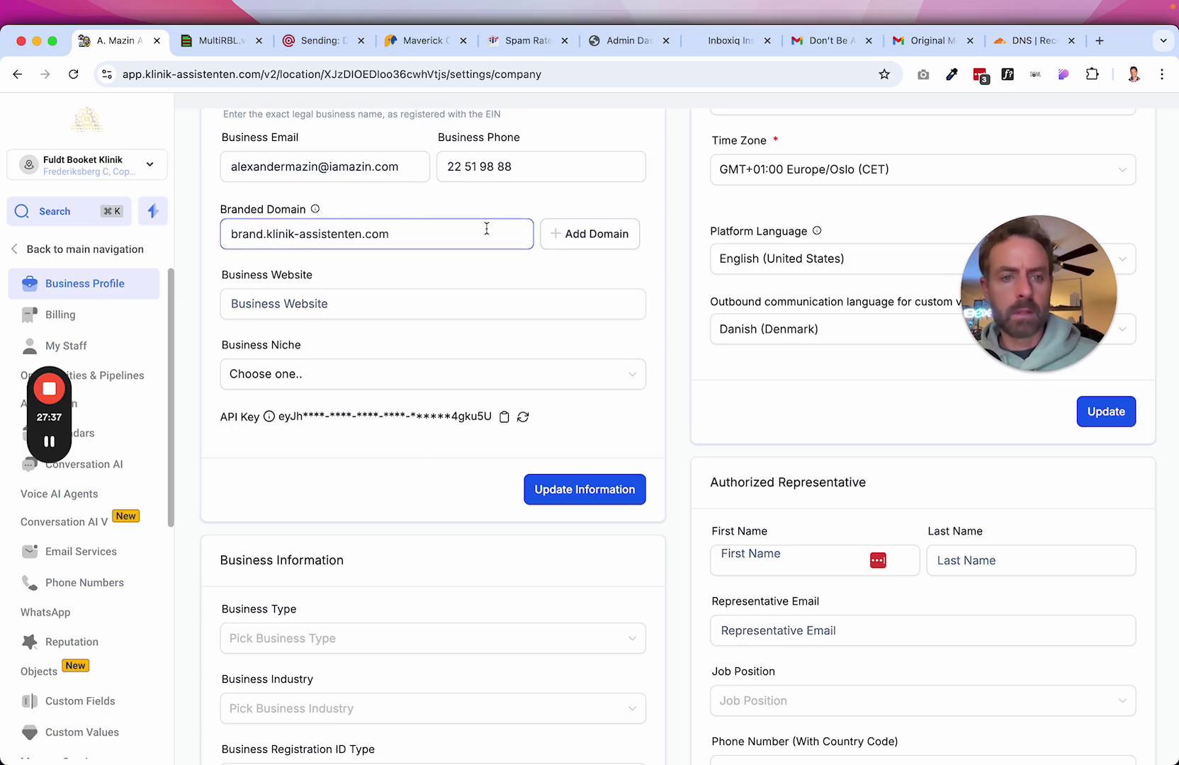
{"action": "left_click", "coordinate": [597, 235]}
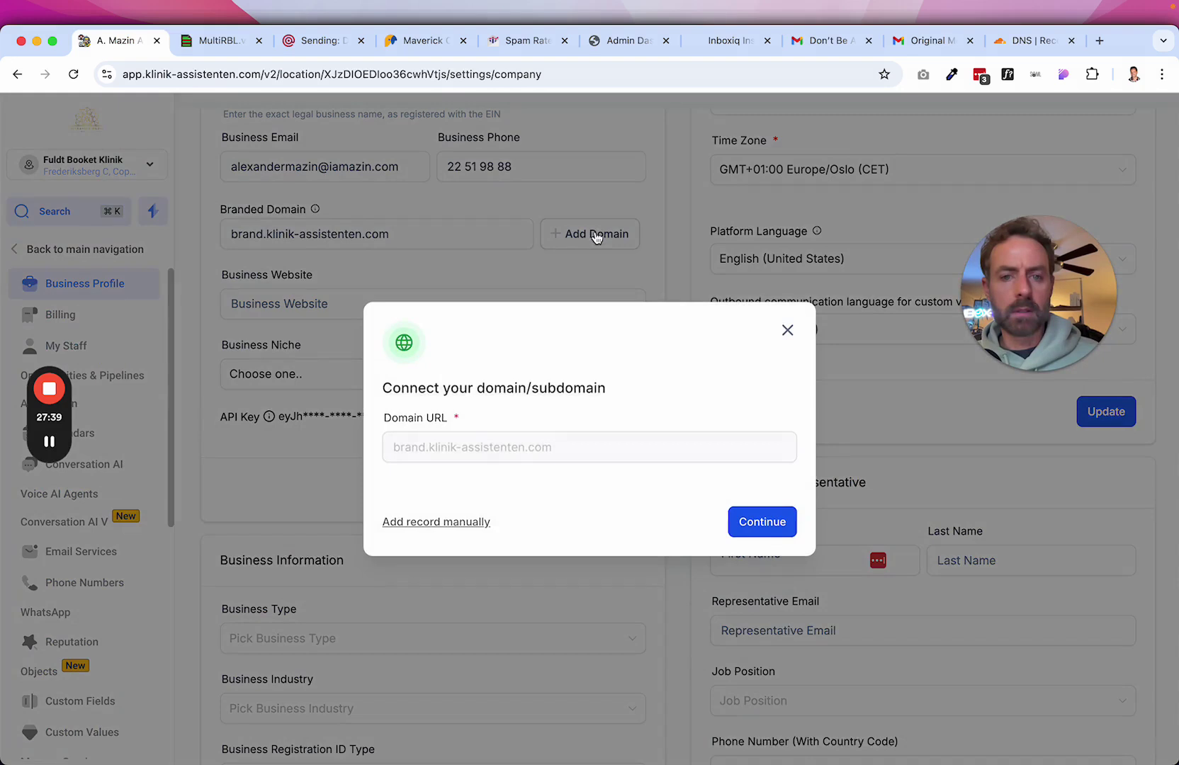
{"action": "left_click", "coordinate": [438, 523]}
{"action": "left_click", "coordinate": [776, 439]}
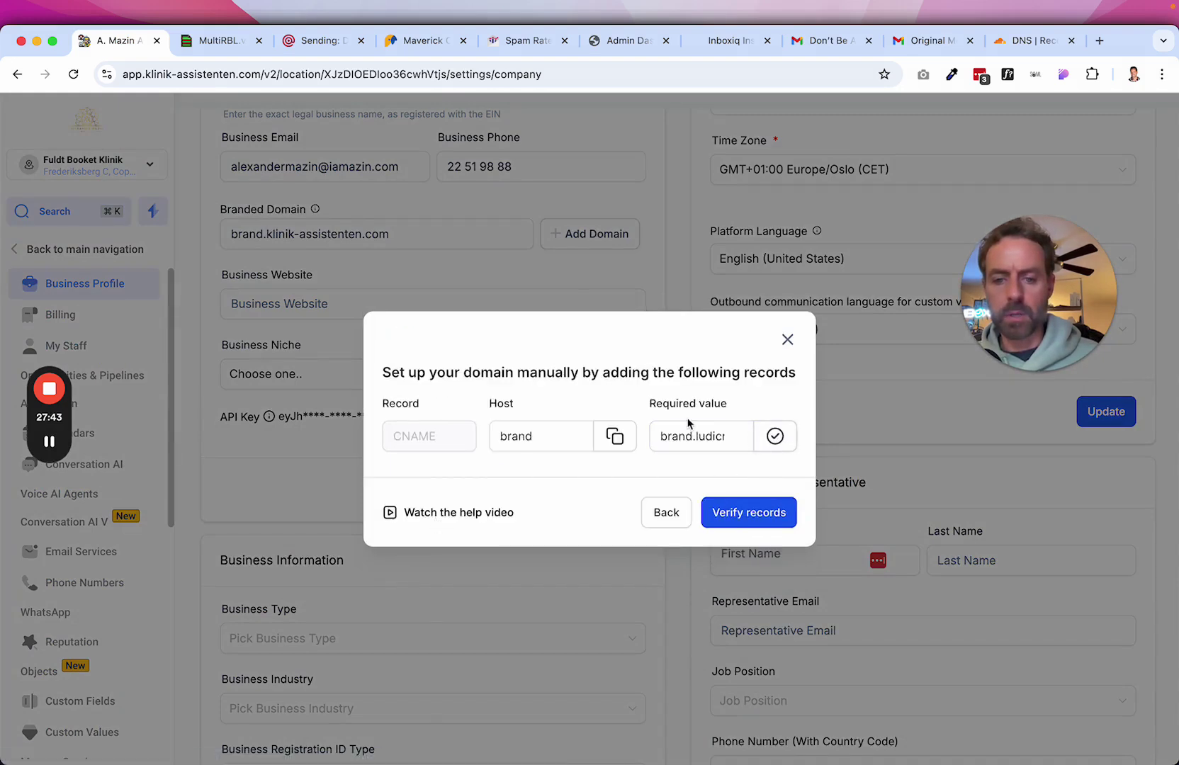
{"action": "left_click", "coordinate": [550, 448]}
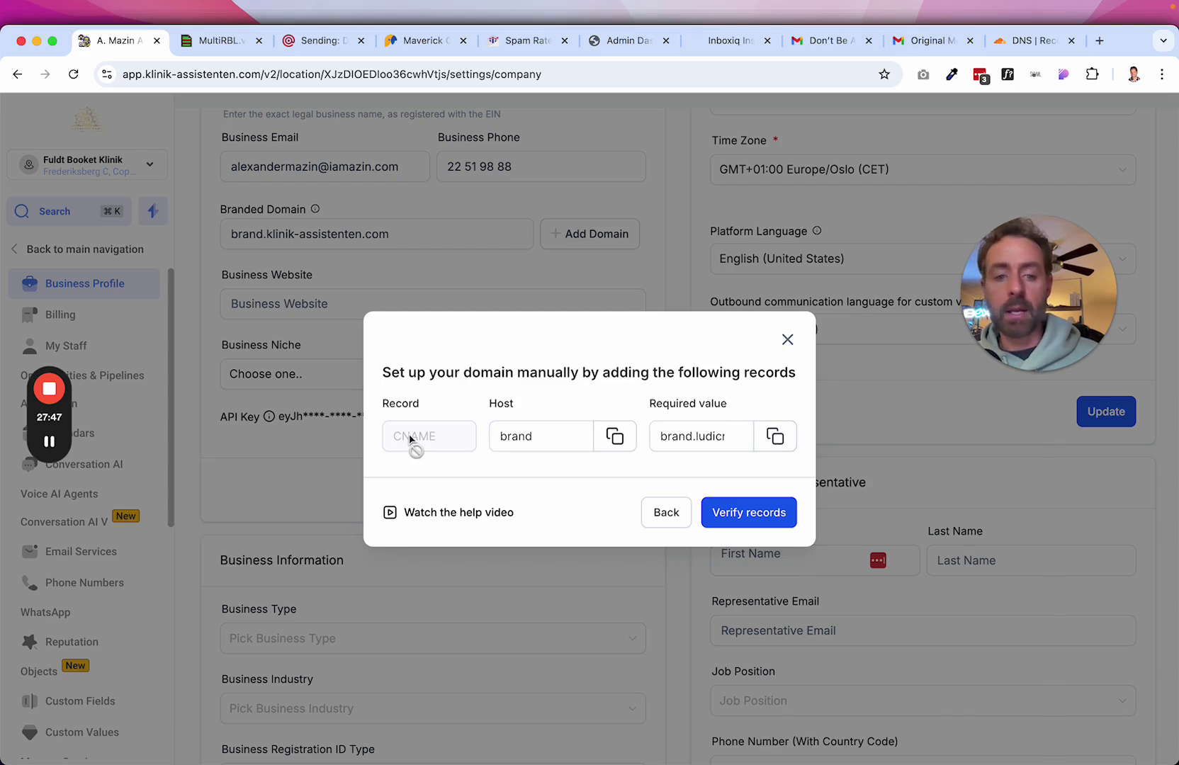
Start a new DNS record and filter existing Cloudflare records for 'brand'.
{"action": "left_click", "coordinate": [1039, 41]}
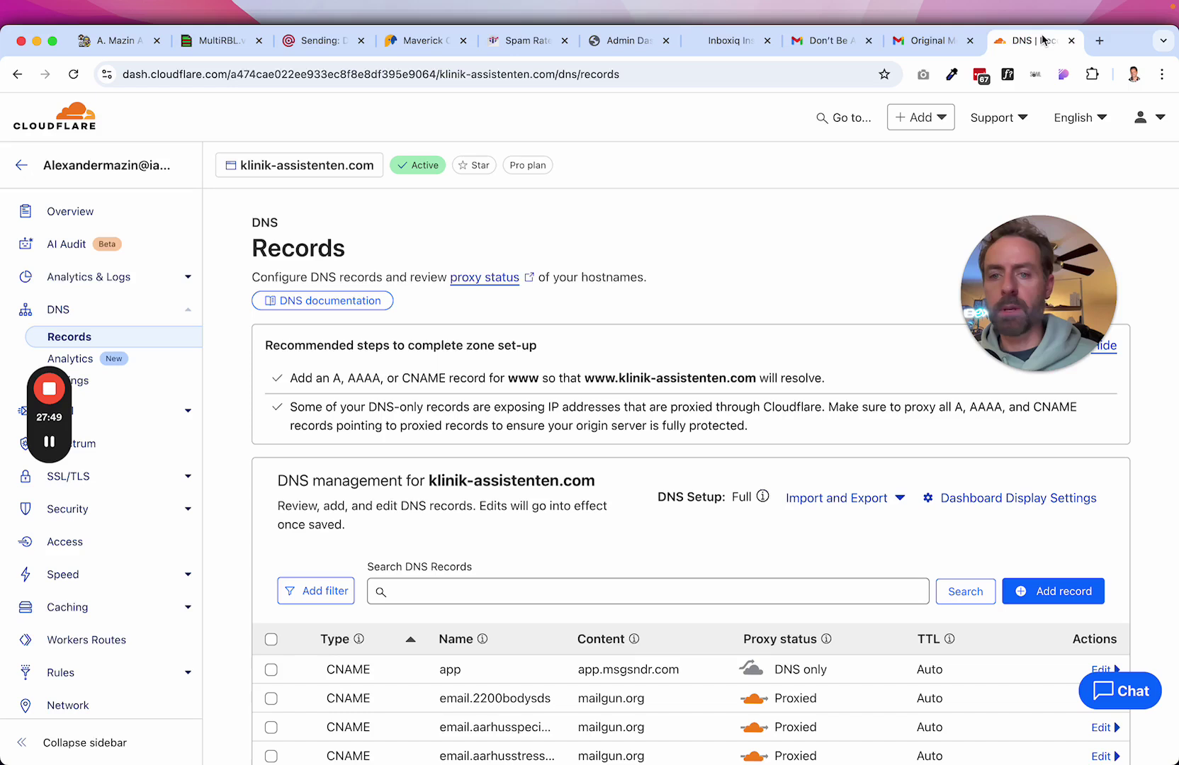
{"action": "left_click", "coordinate": [1006, 592]}
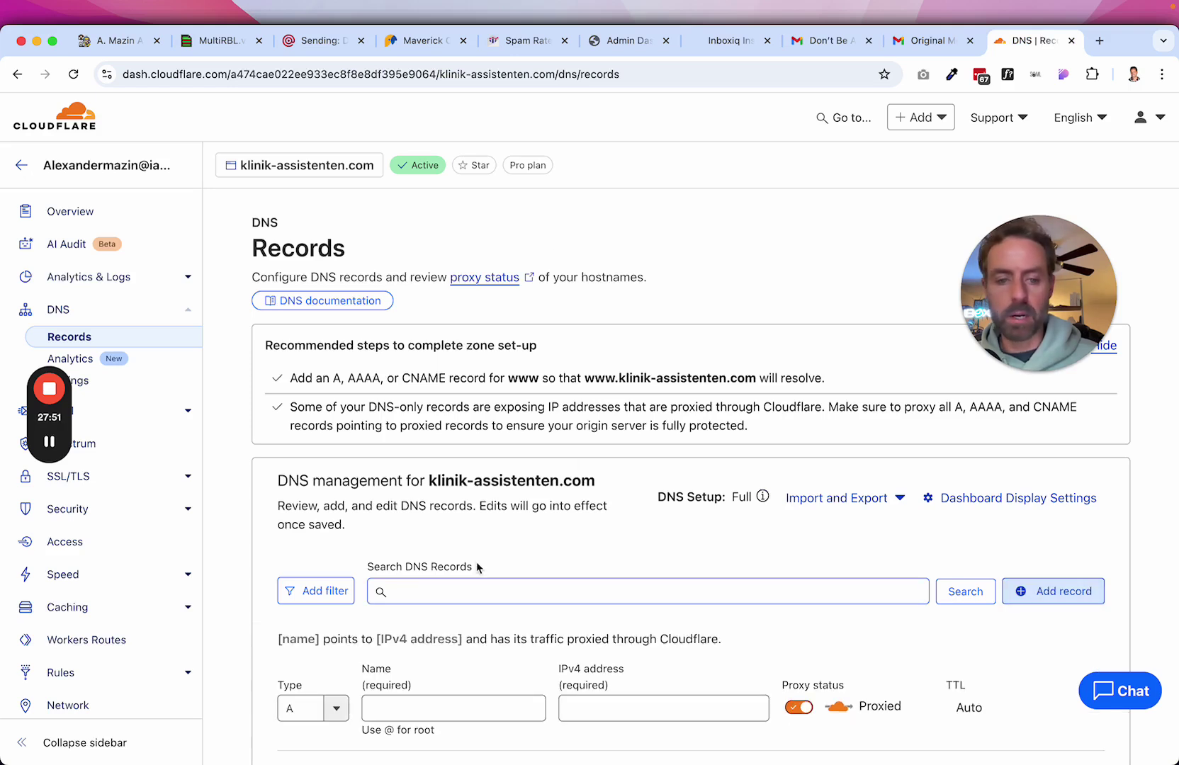
{"action": "left_click", "coordinate": [442, 594]}
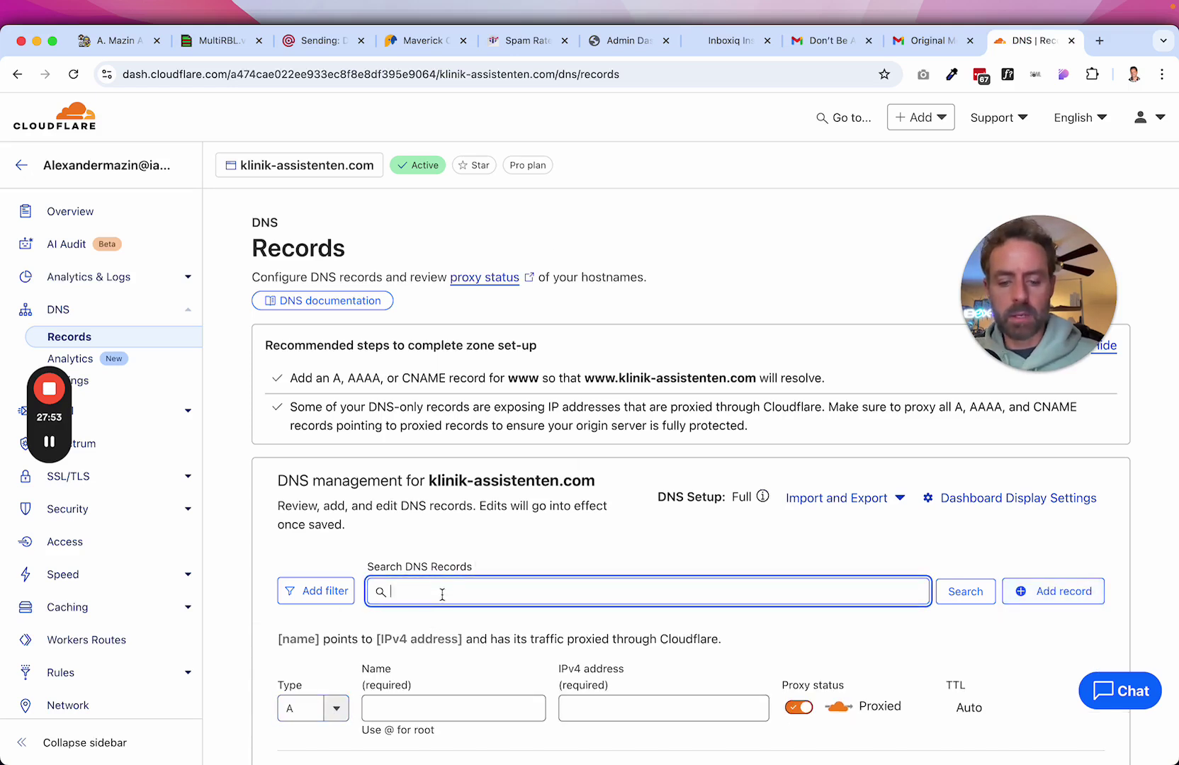
{"action": "type", "text": "brand"}
{"action": "left_click", "coordinate": [966, 595]}
{"action": "scroll", "coordinate": [975, 606], "scroll_direction": "down", "scroll_amount": 5}
{"action": "scroll", "coordinate": [974, 606], "scroll_direction": "up", "scroll_amount": 2}
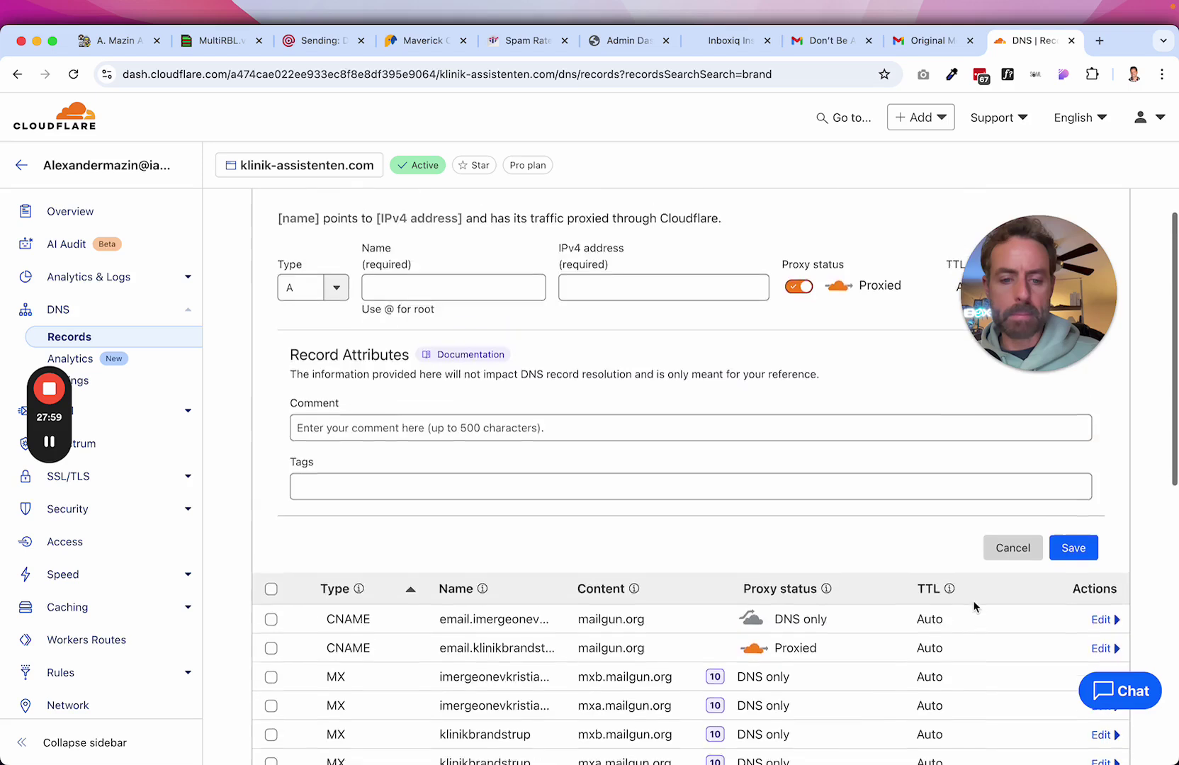
Save a DNS-only CNAME record 'brand' pointing to brand.ludicrous.cloud.
{"action": "left_click", "coordinate": [312, 371]}
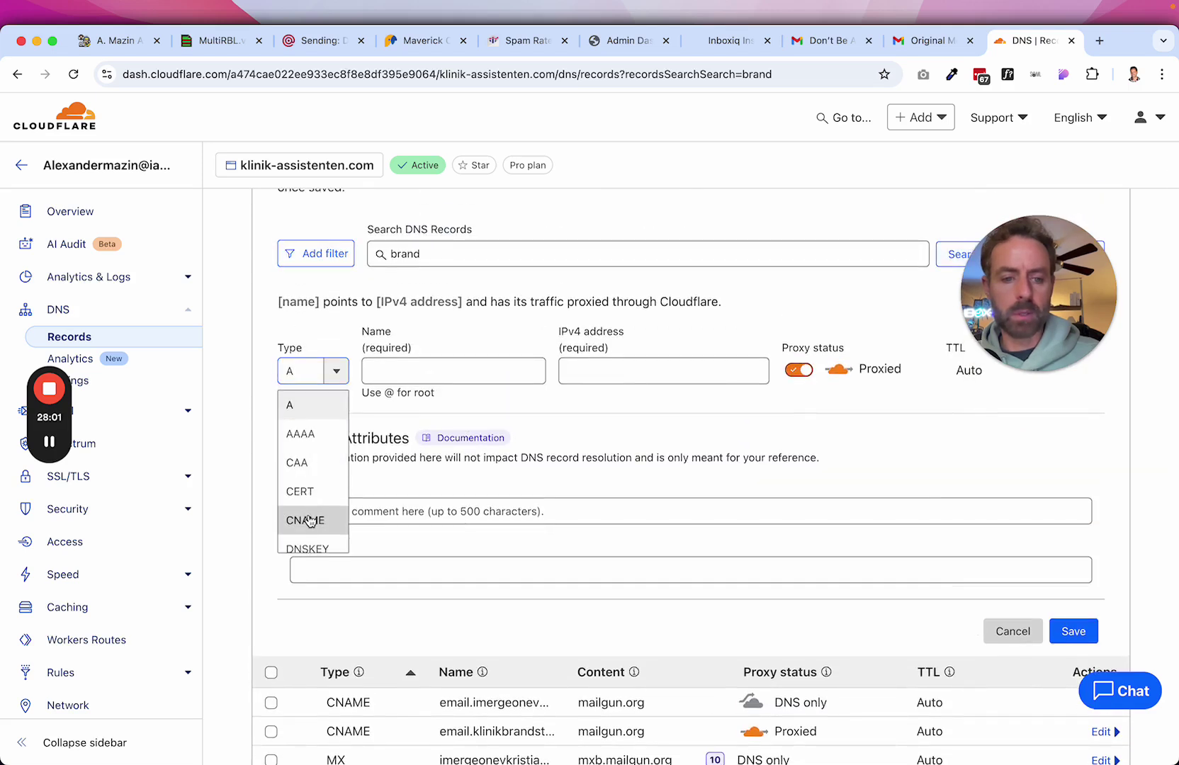
{"action": "left_click", "coordinate": [305, 520]}
{"action": "left_click", "coordinate": [518, 371]}
{"action": "type", "text": "brand"}
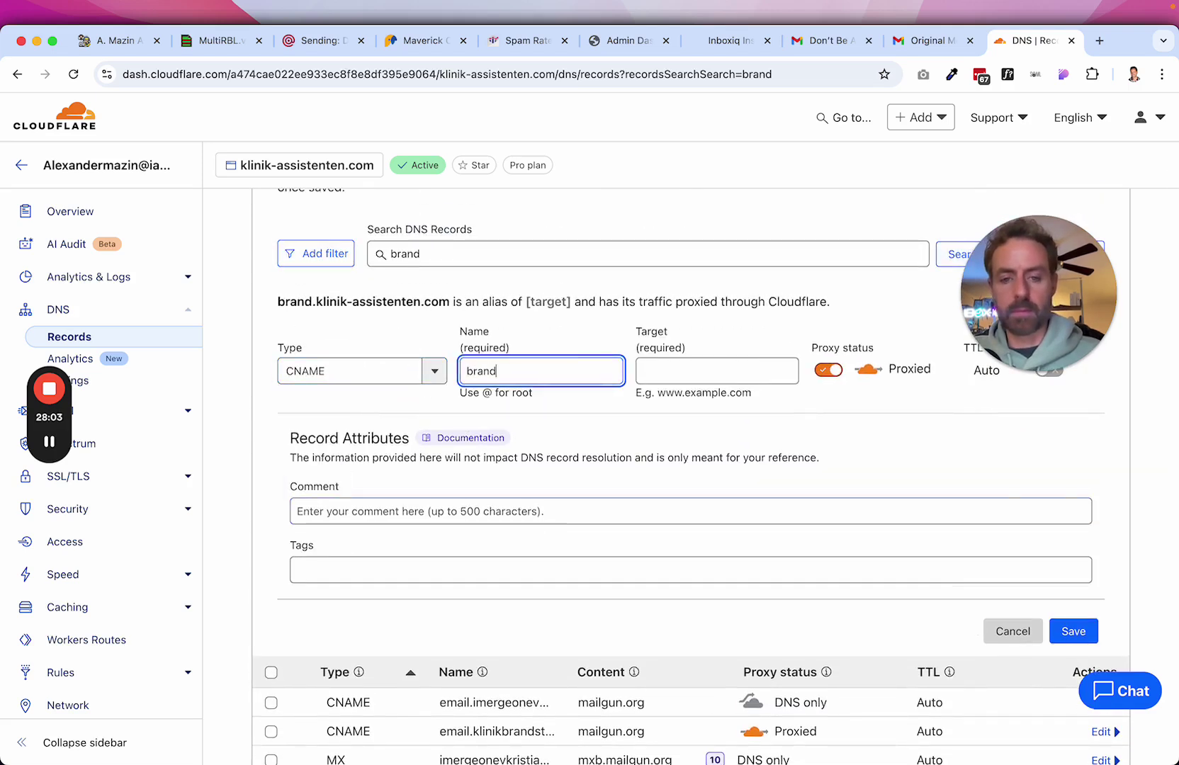
{"action": "key", "text": "Tab"}
{"action": "type", "text": "brand.ludicrous.cloud"}
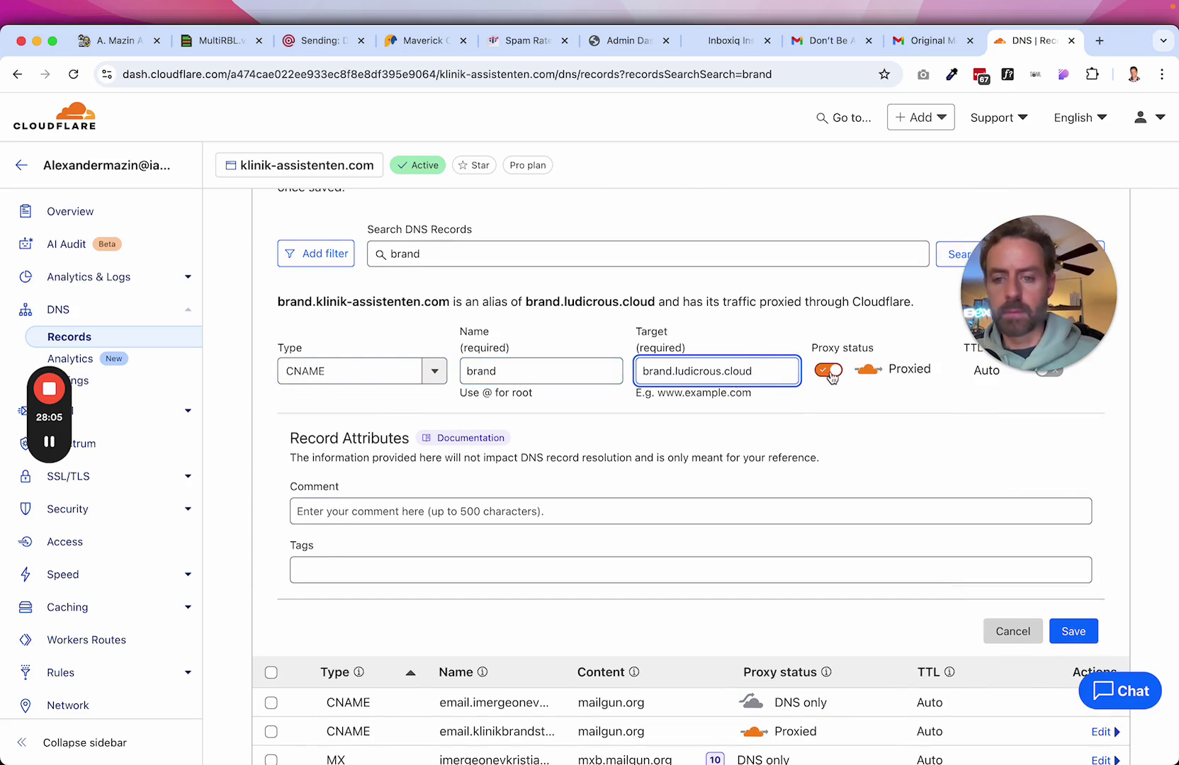
{"action": "left_click", "coordinate": [829, 370]}
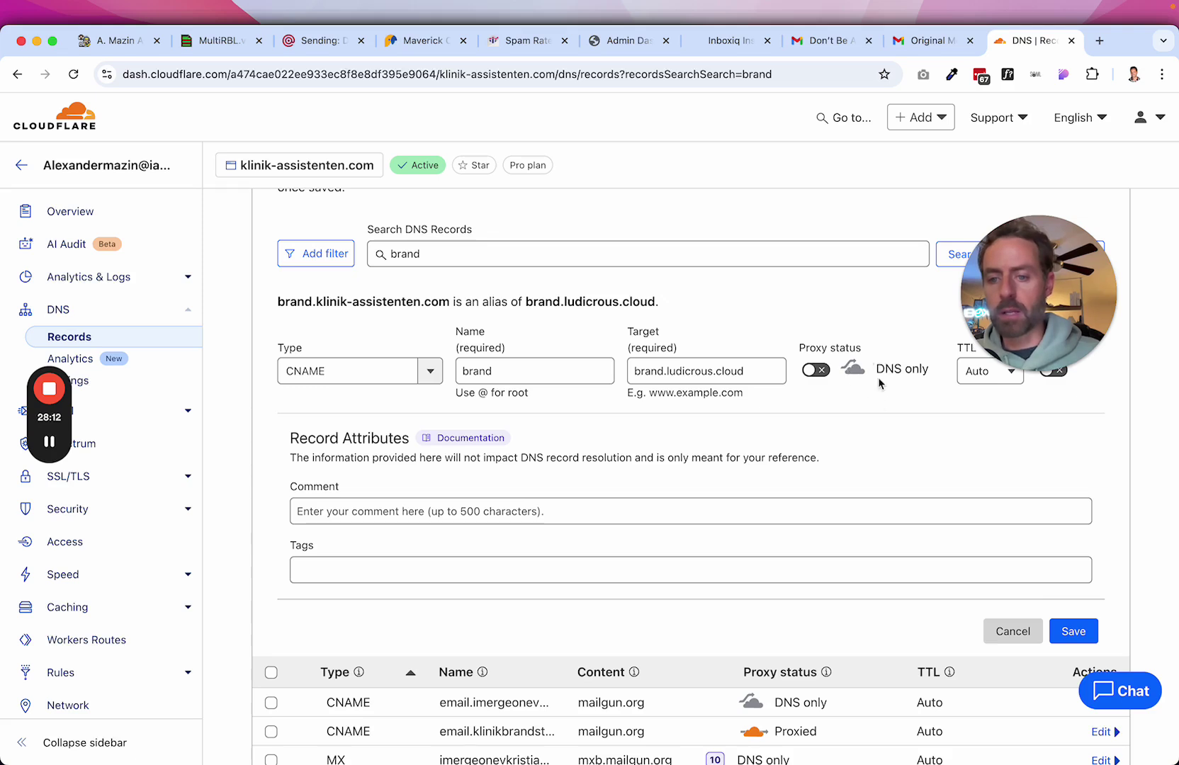
{"action": "left_click_drag", "start_coordinate": [876, 368], "coordinate": [929, 369]}
{"action": "left_click", "coordinate": [1080, 635]}
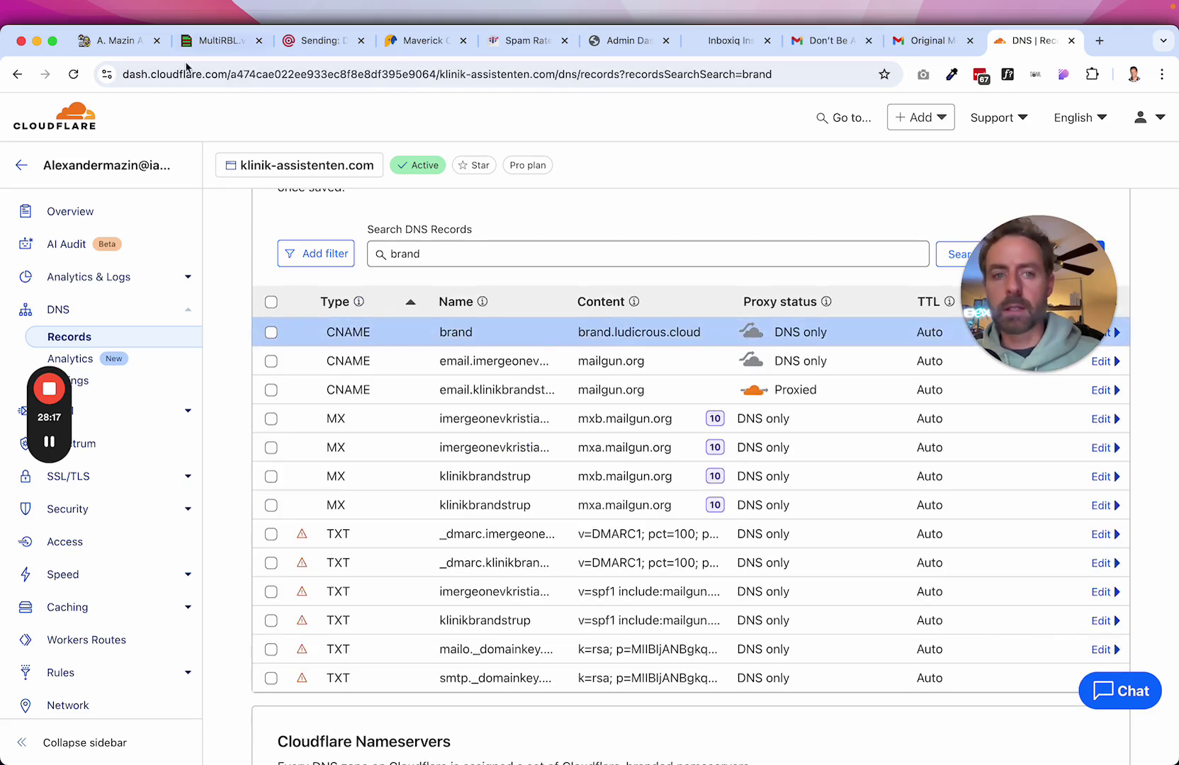
Run Verify records for brand.klinik-assistenten.com in the CRM's domain setup dialog.
{"action": "left_click", "coordinate": [114, 41]}
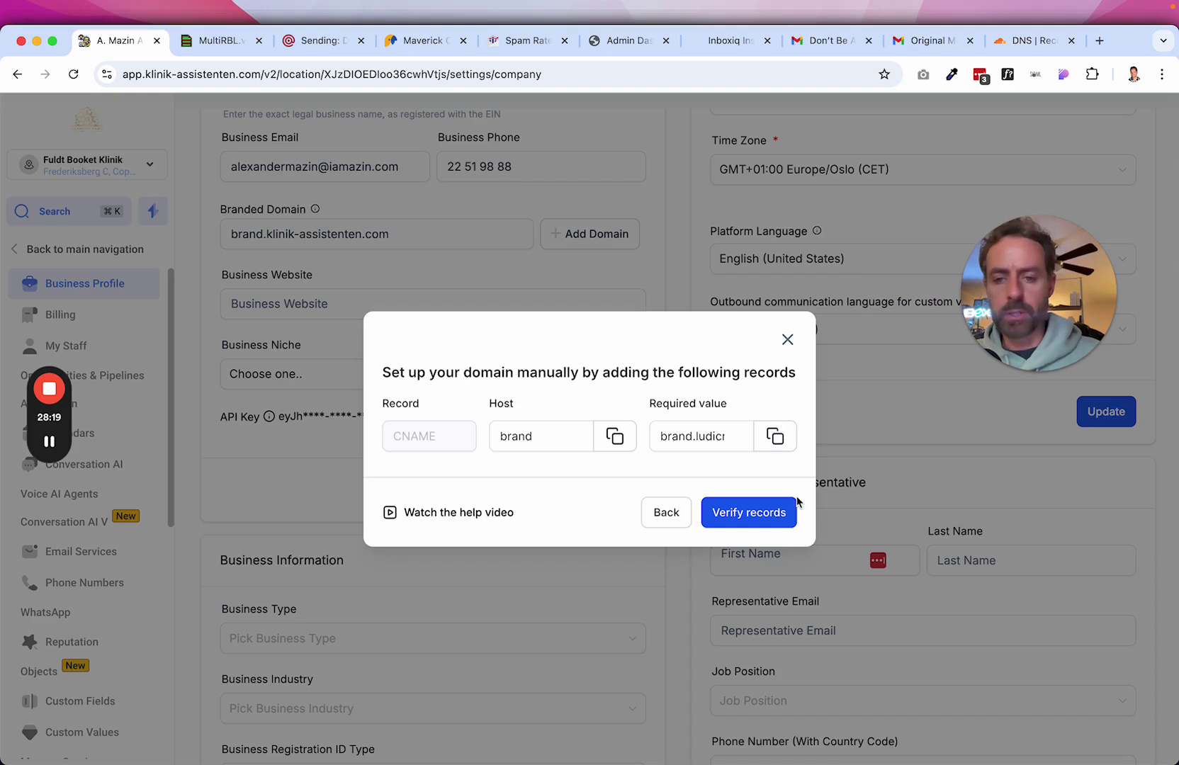
{"action": "left_click", "coordinate": [768, 513]}
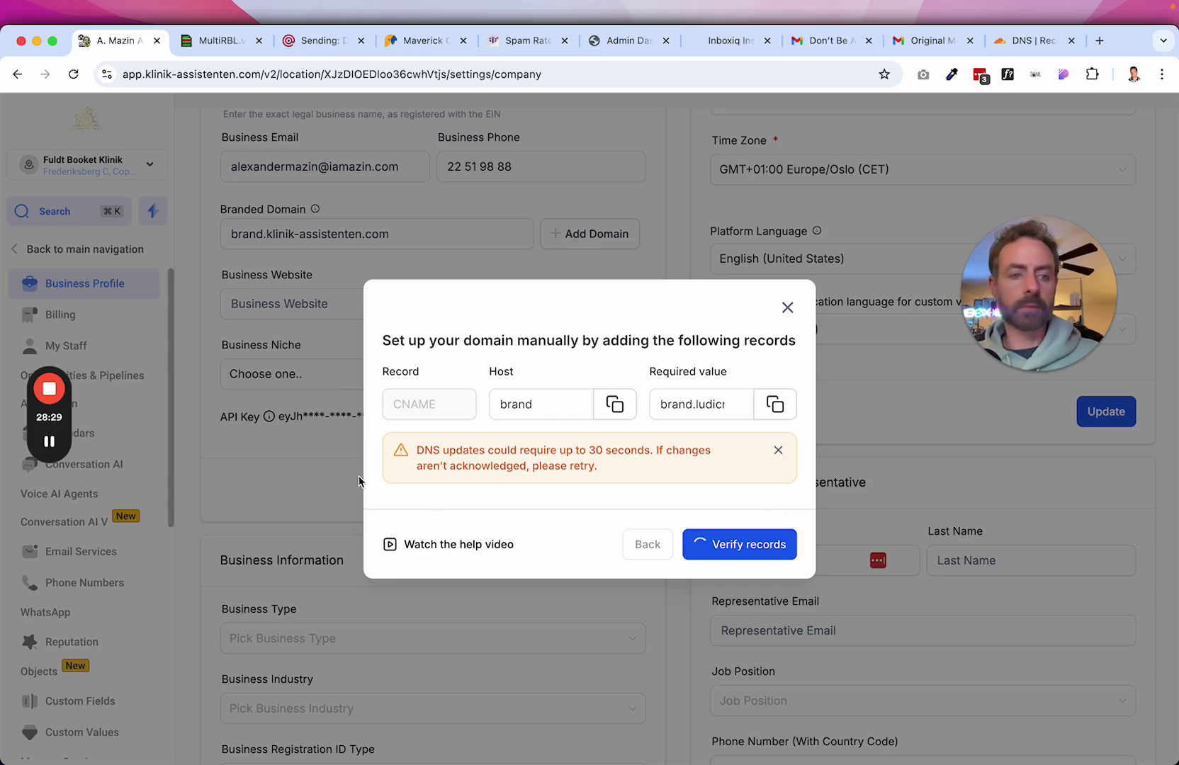
{"action": "mouse_move", "coordinate": [48, 448]}
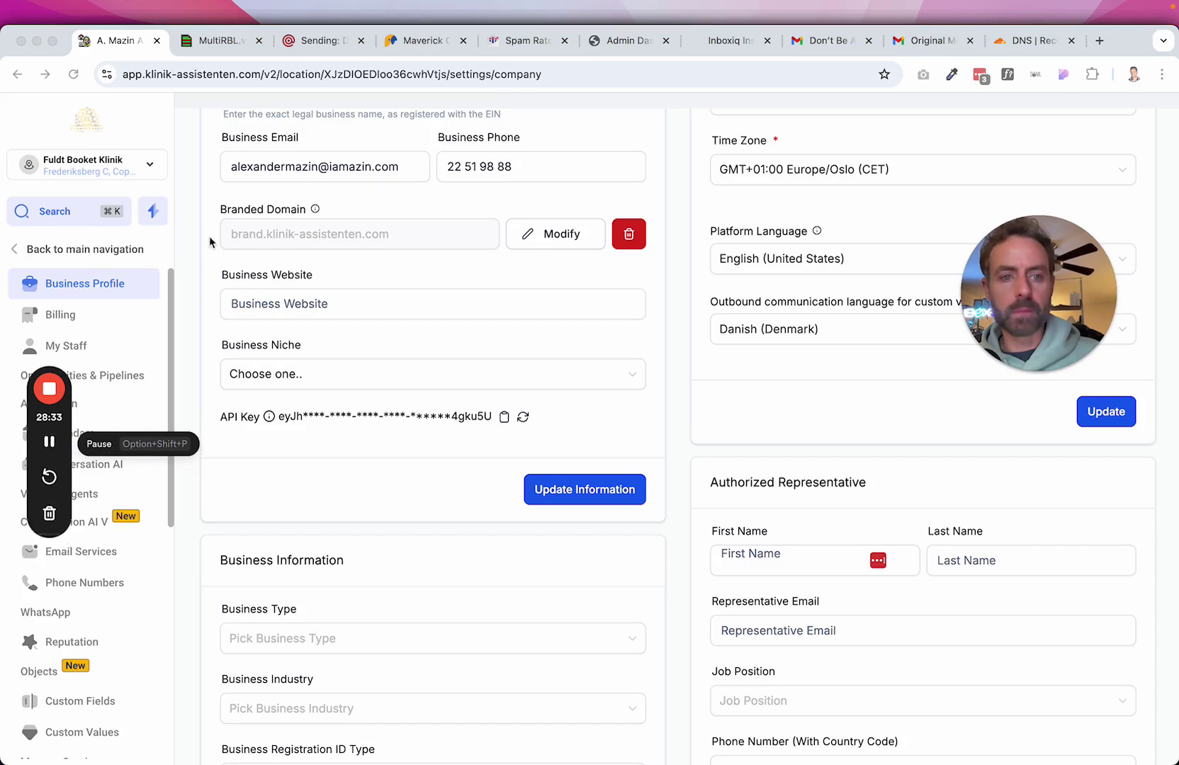
{"action": "left_click", "coordinate": [49, 447]}
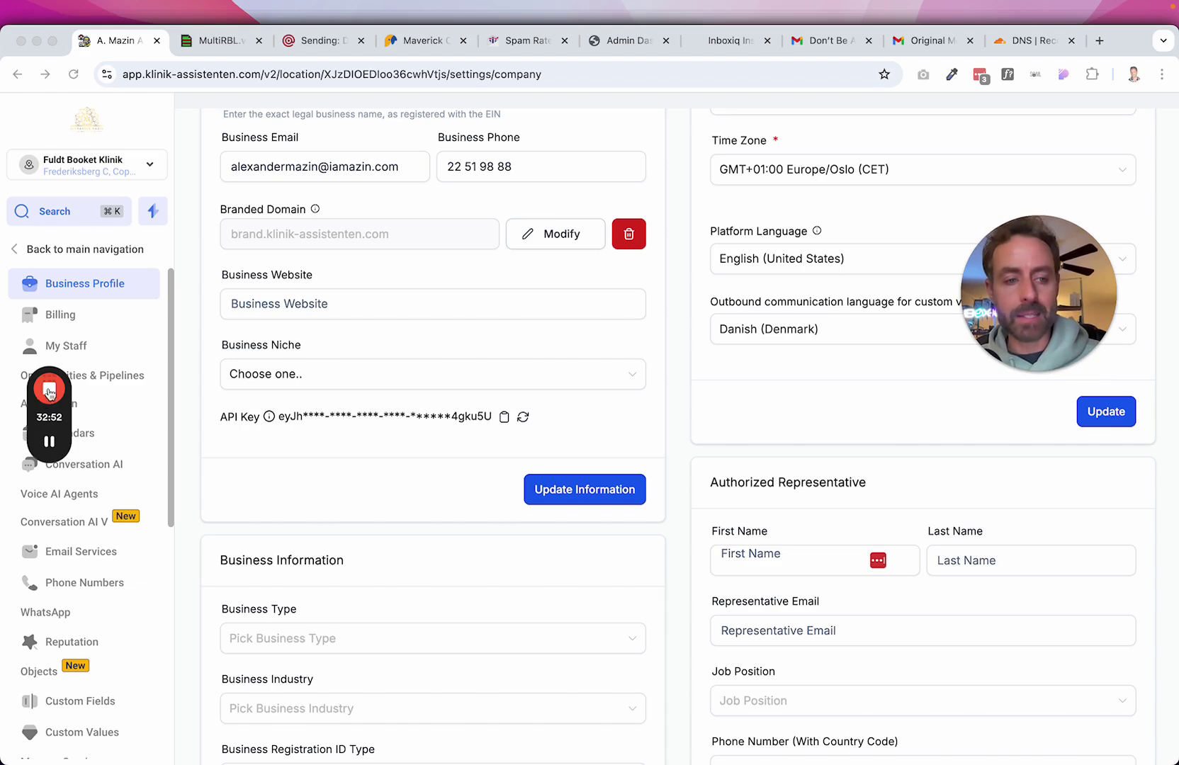
{"action": "left_click_drag", "start_coordinate": [50, 372], "coordinate": [214, 92]}
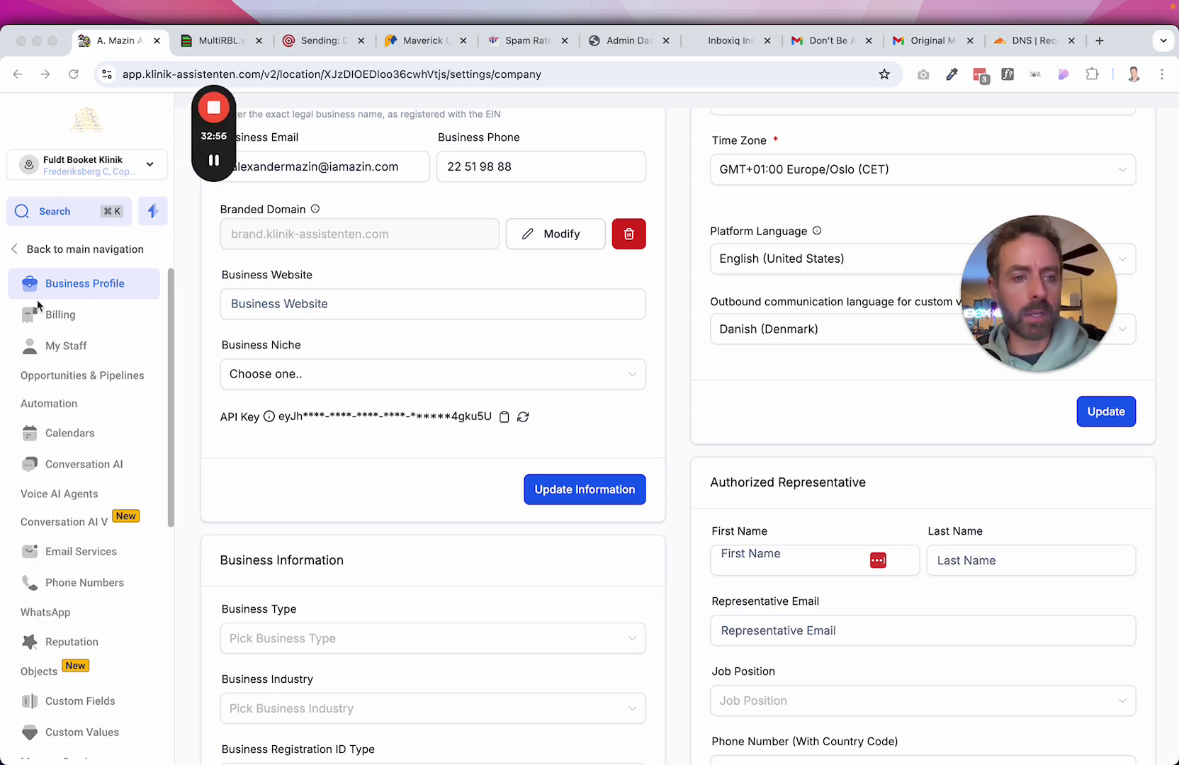
{"action": "left_click", "coordinate": [31, 252]}
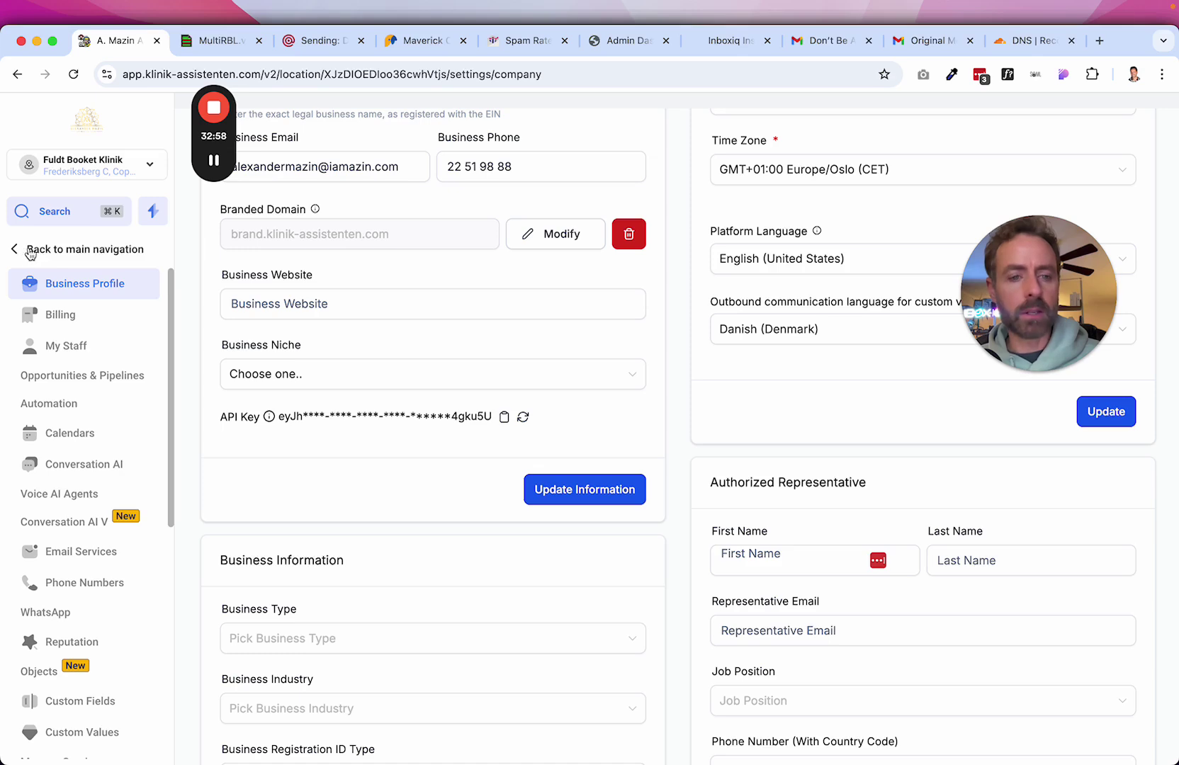
Leave business settings and return to the main navigation dashboard.
{"action": "left_click", "coordinate": [31, 252]}
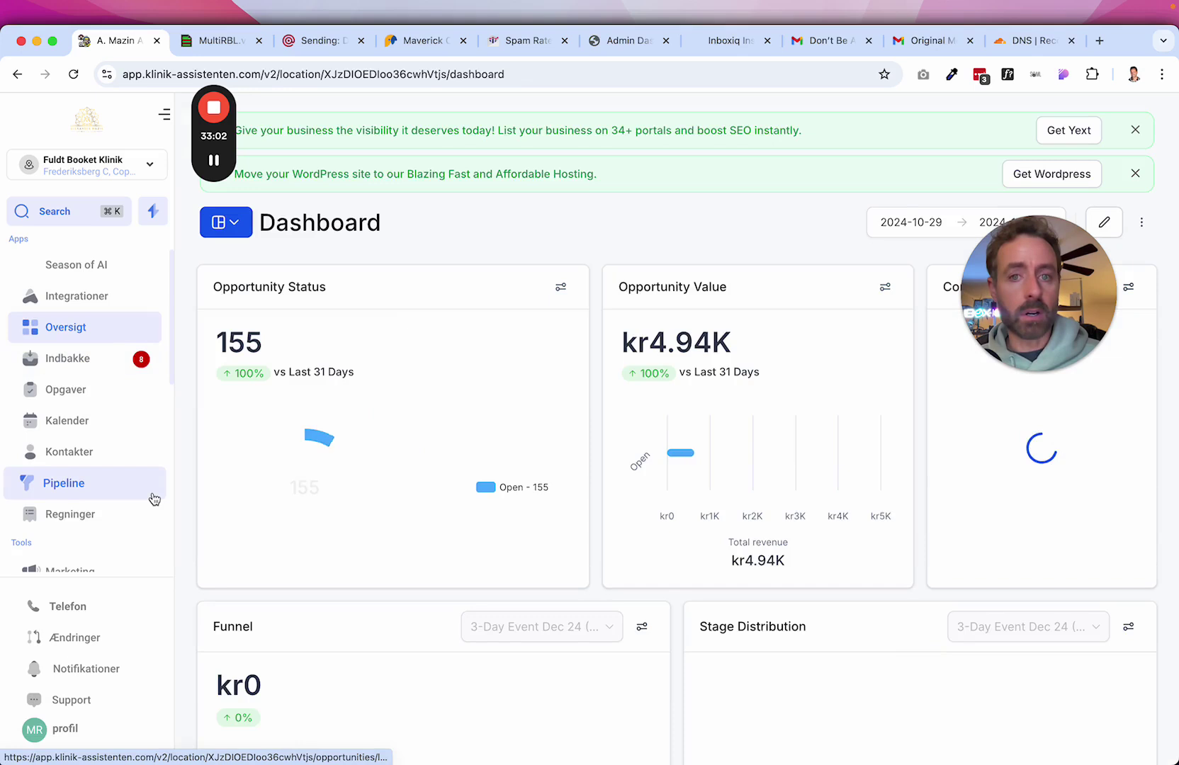
{"action": "scroll", "coordinate": [154, 500], "scroll_direction": "down", "scroll_amount": 5}
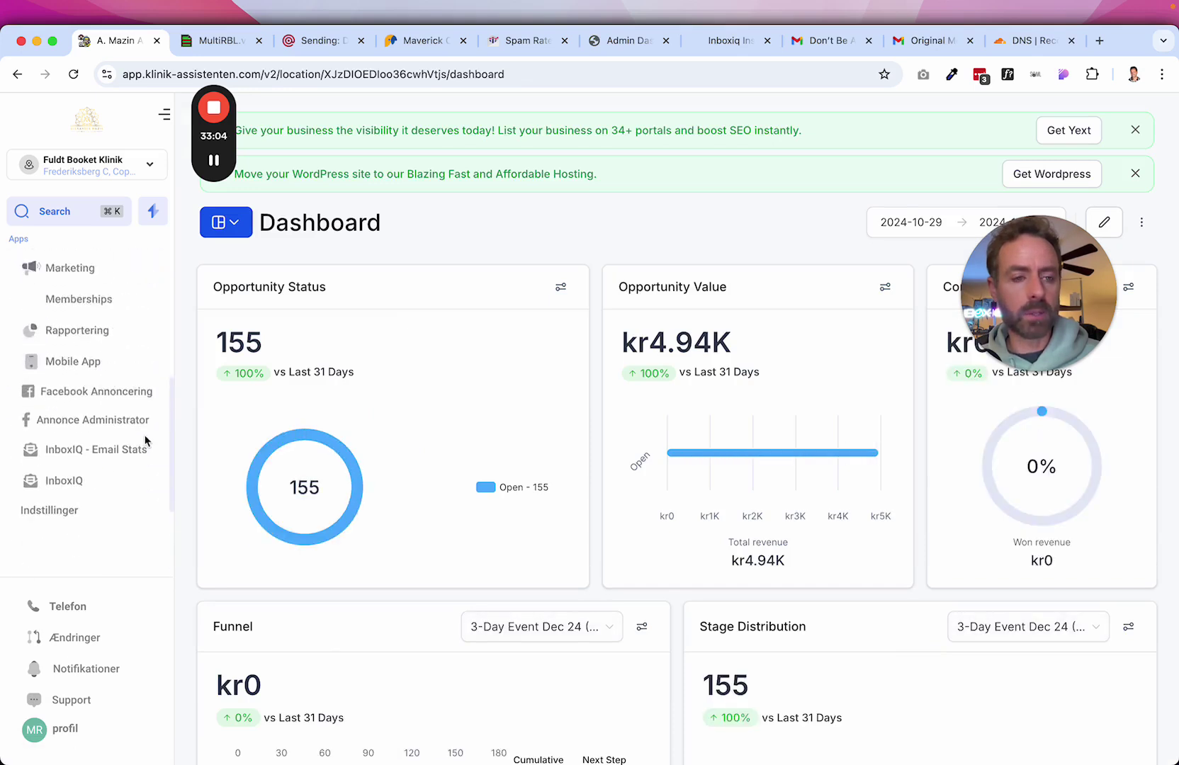
{"action": "scroll", "coordinate": [145, 441], "scroll_direction": "up", "scroll_amount": 4}
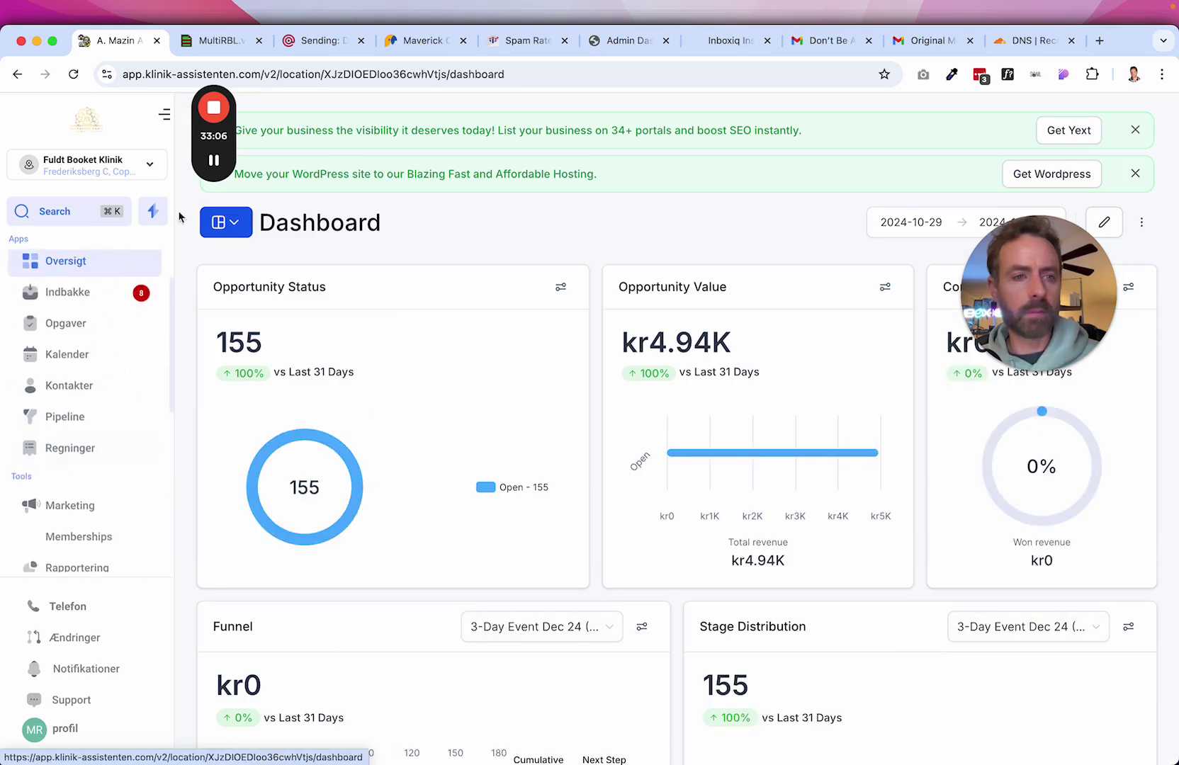
{"action": "mouse_move", "coordinate": [217, 167]}
{"action": "scroll", "coordinate": [122, 452], "scroll_direction": "down", "scroll_amount": 3}
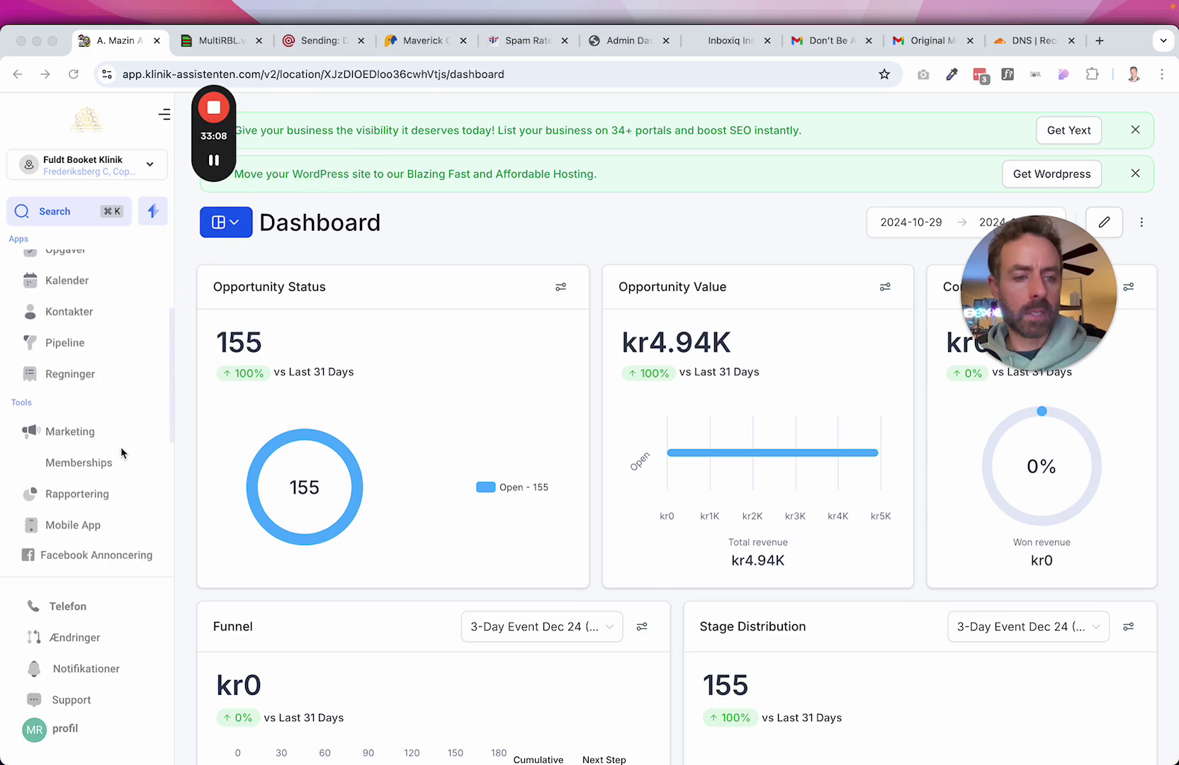
{"action": "scroll", "coordinate": [121, 452], "scroll_direction": "down", "scroll_amount": 1}
{"action": "scroll", "coordinate": [121, 452], "scroll_direction": "up", "scroll_amount": 6}
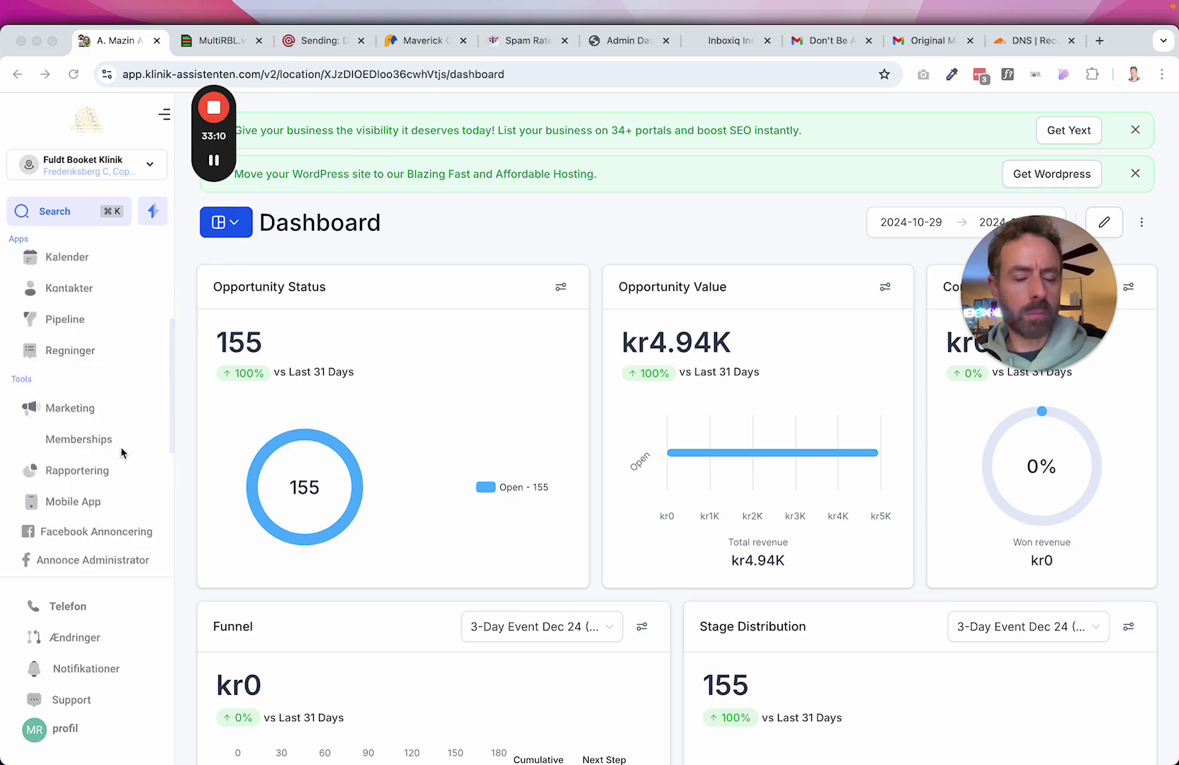
Change the page address to automation/workflows?listTab=all to load the workflow list.
{"action": "left_click", "coordinate": [512, 78]}
{"action": "double_click", "coordinate": [510, 74]}
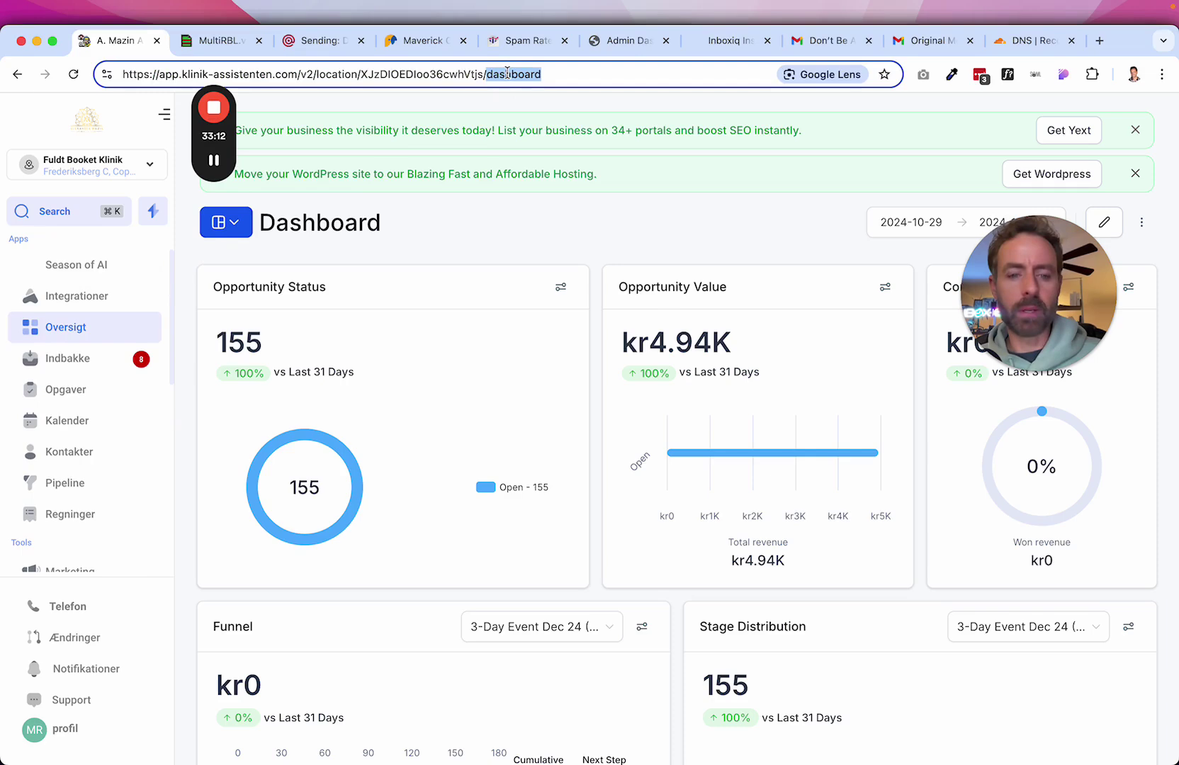
{"action": "type", "text": "automation/workflows?listTab=all"}
{"action": "key", "text": "Return"}
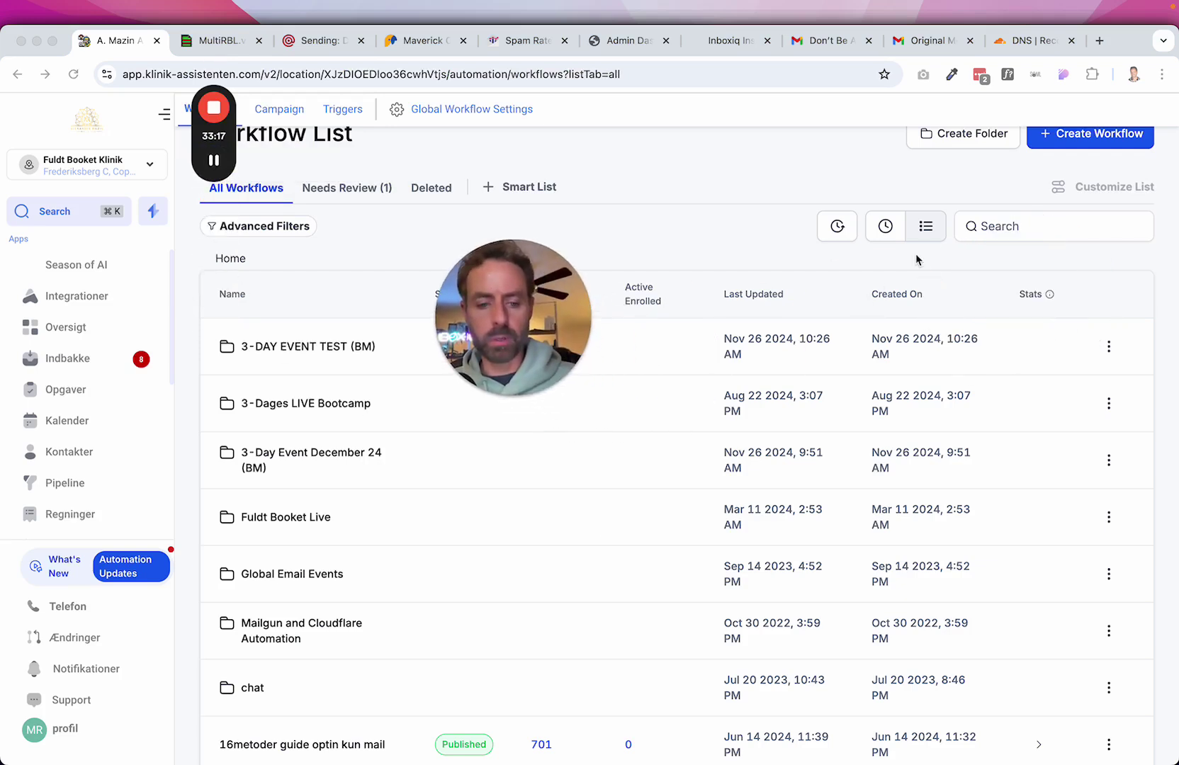
{"action": "left_click", "coordinate": [1047, 228]}
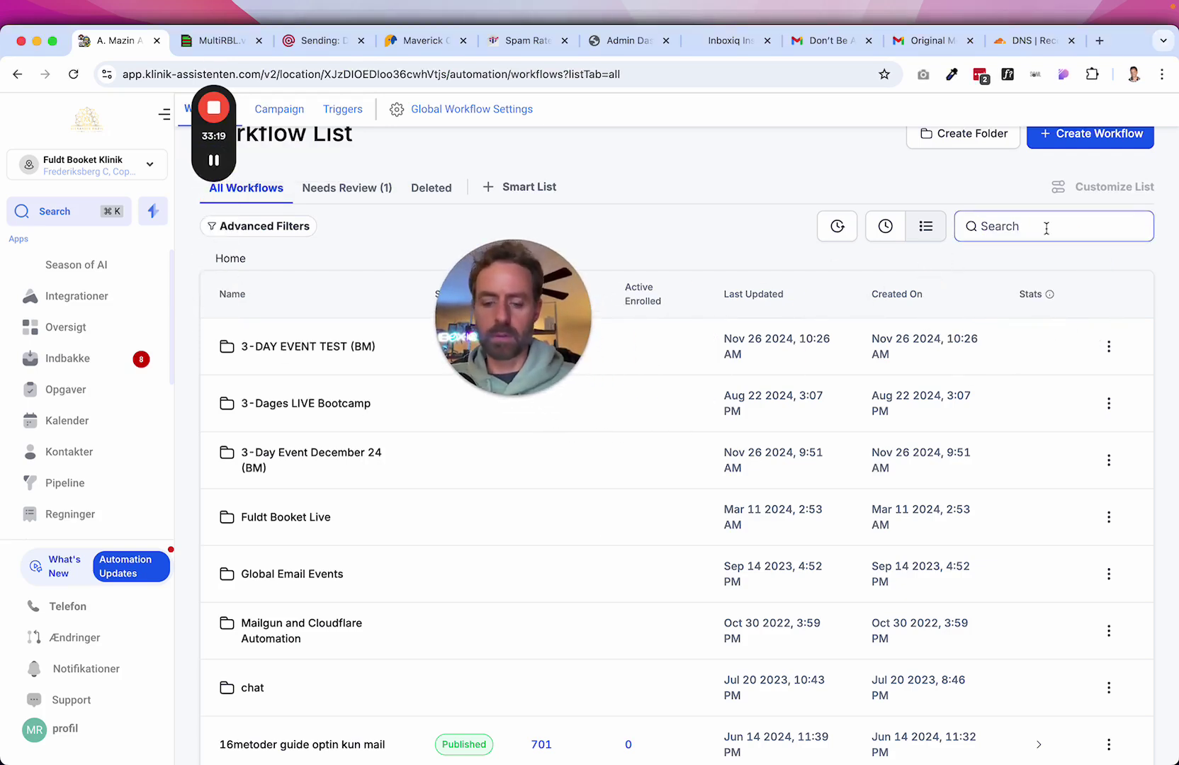
{"action": "type", "text": "ngag"}
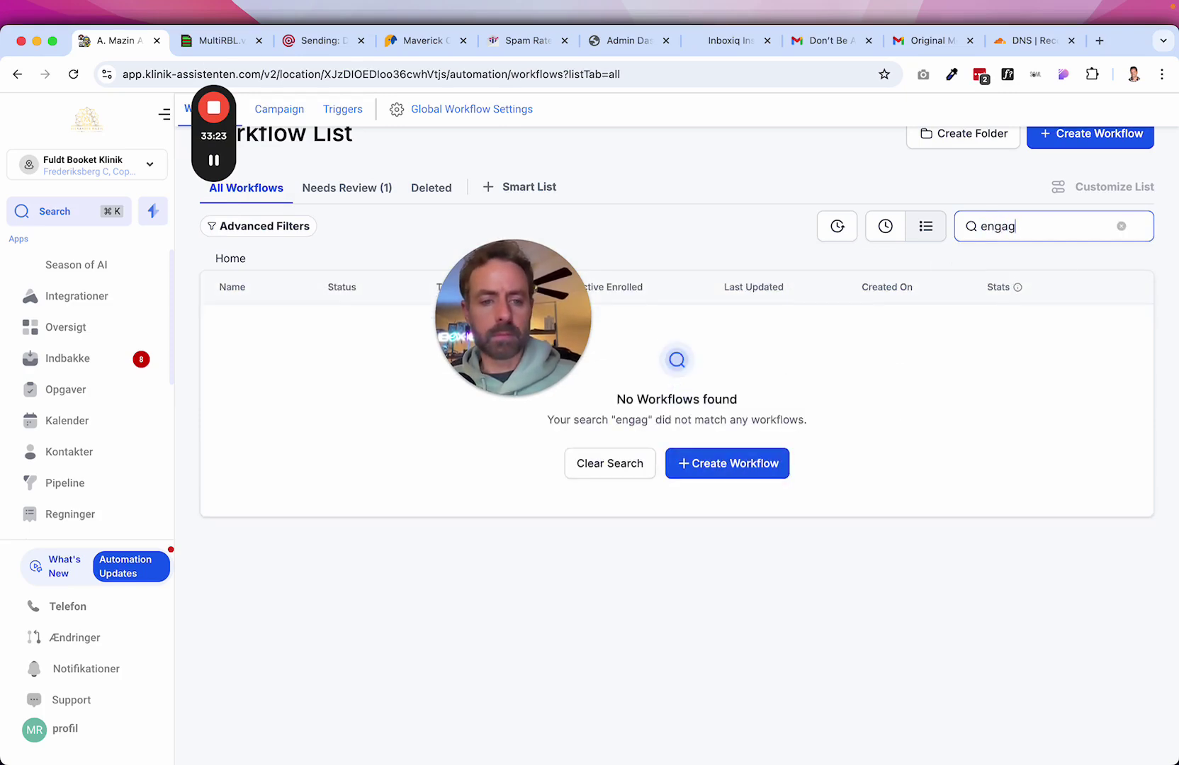
{"action": "left_click_drag", "start_coordinate": [509, 306], "coordinate": [795, 168]}
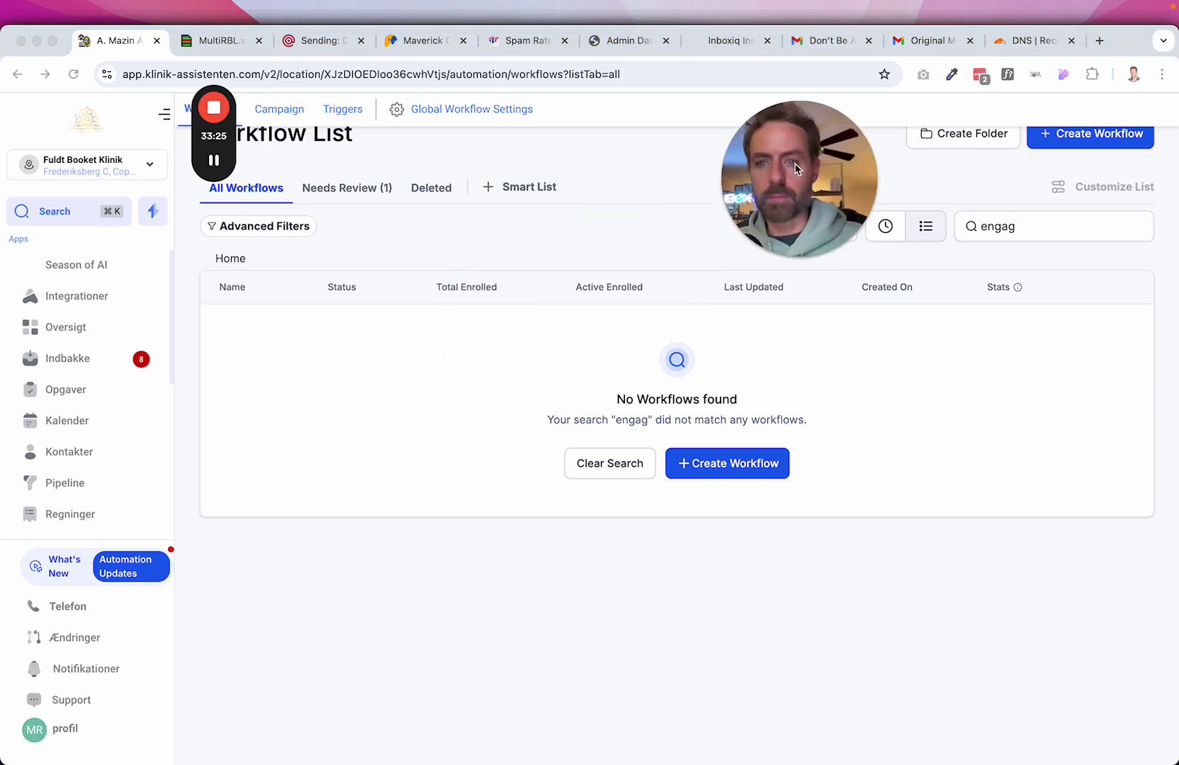
{"action": "double_click", "coordinate": [996, 226]}
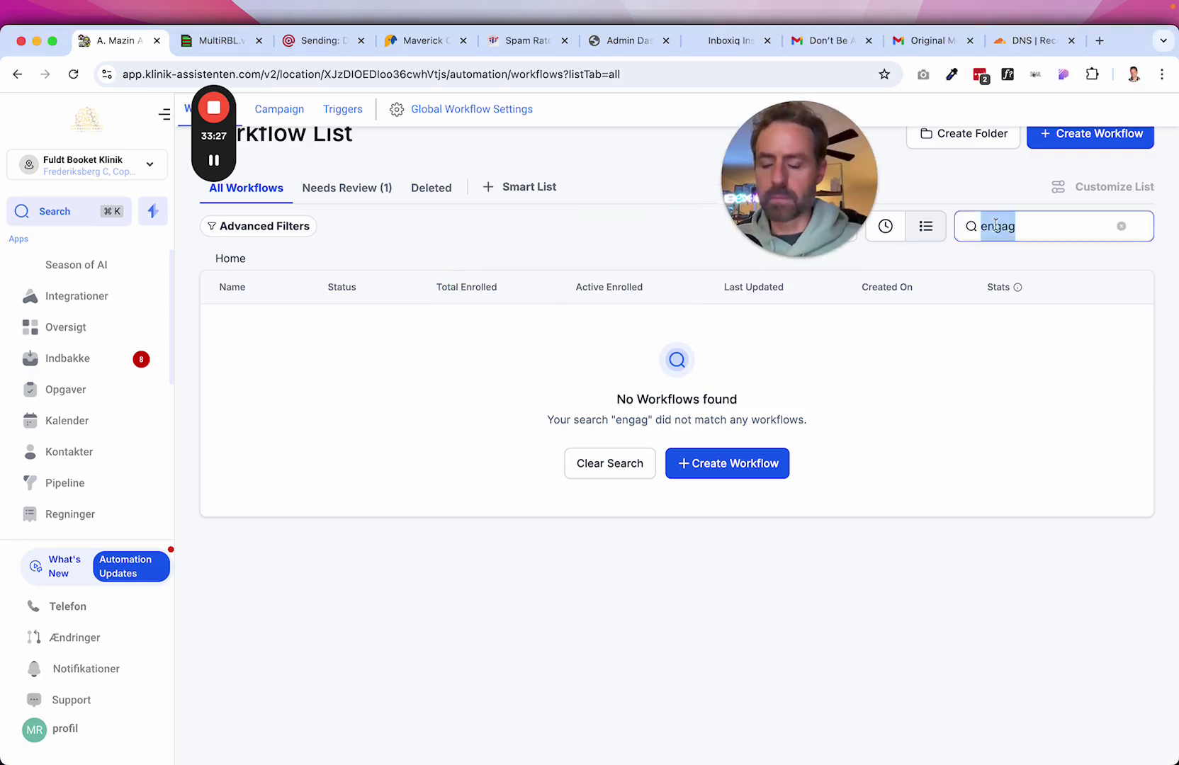
{"action": "key", "text": "BackSpace"}
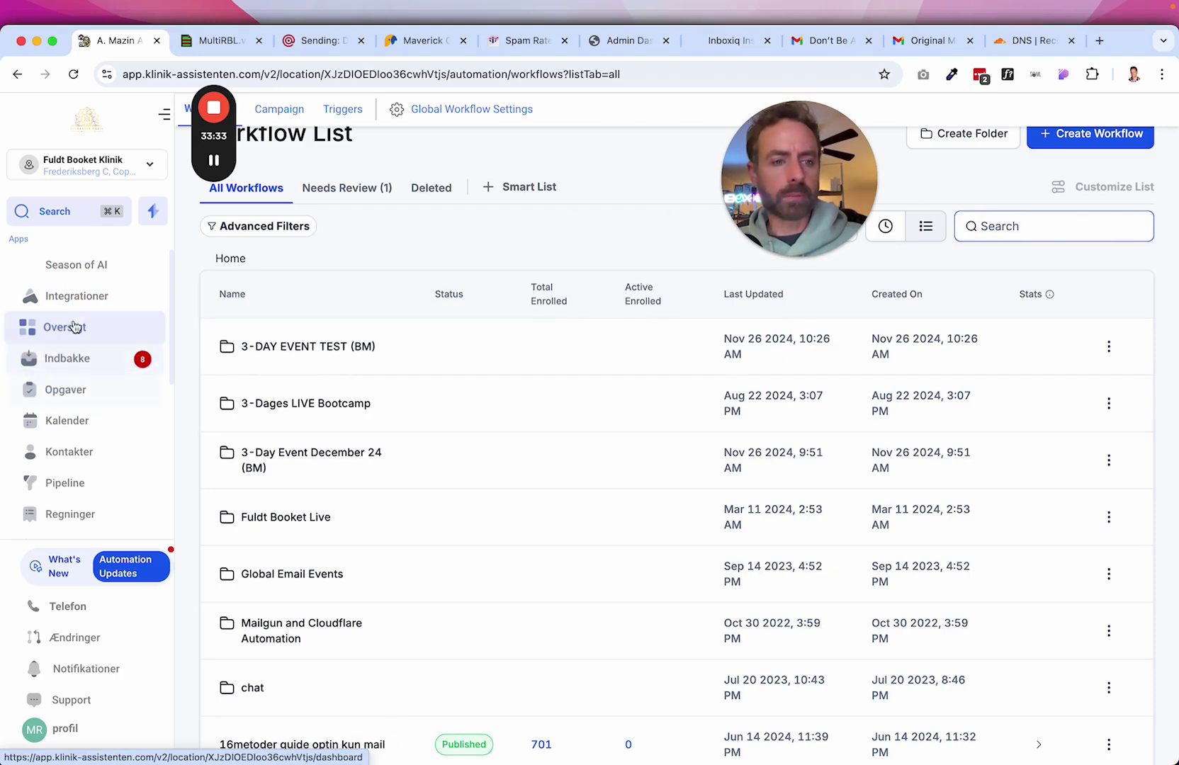
On the People contacts list, expand the More dropdown to reveal Transfer Contacts.
{"action": "left_click", "coordinate": [92, 459]}
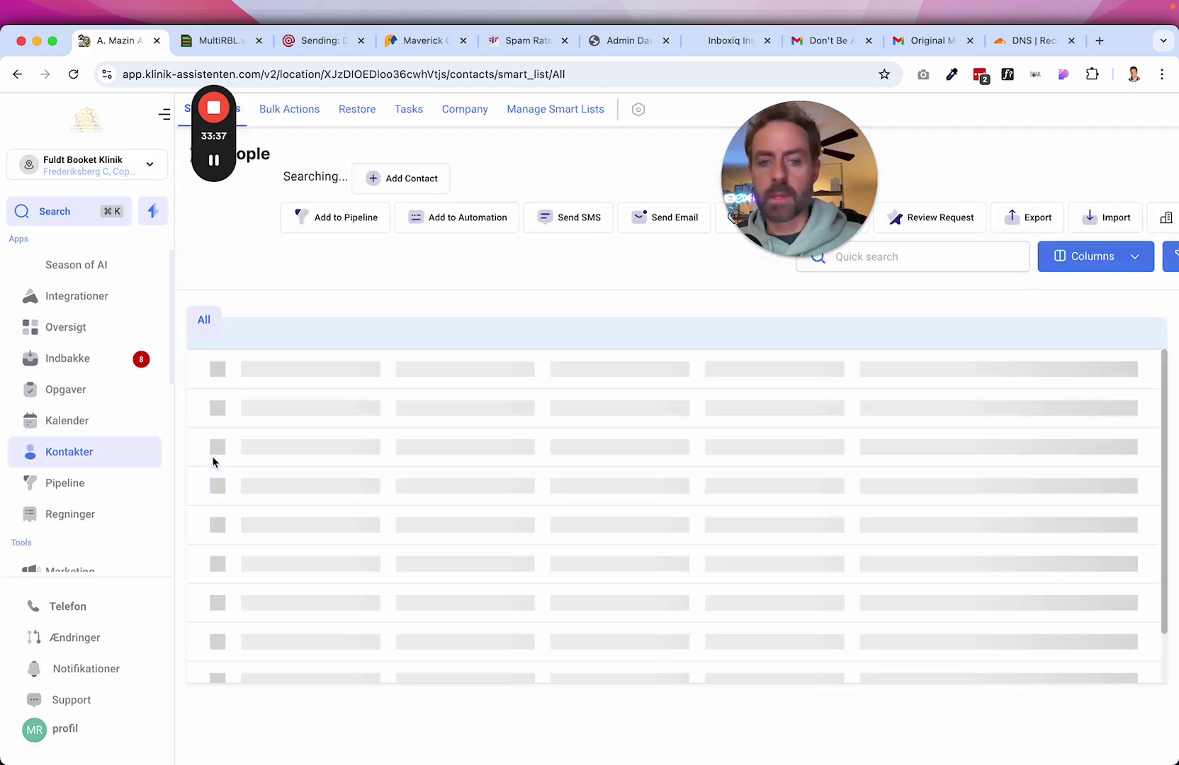
{"action": "left_click_drag", "start_coordinate": [759, 177], "coordinate": [55, 363]}
{"action": "left_click", "coordinate": [586, 311]}
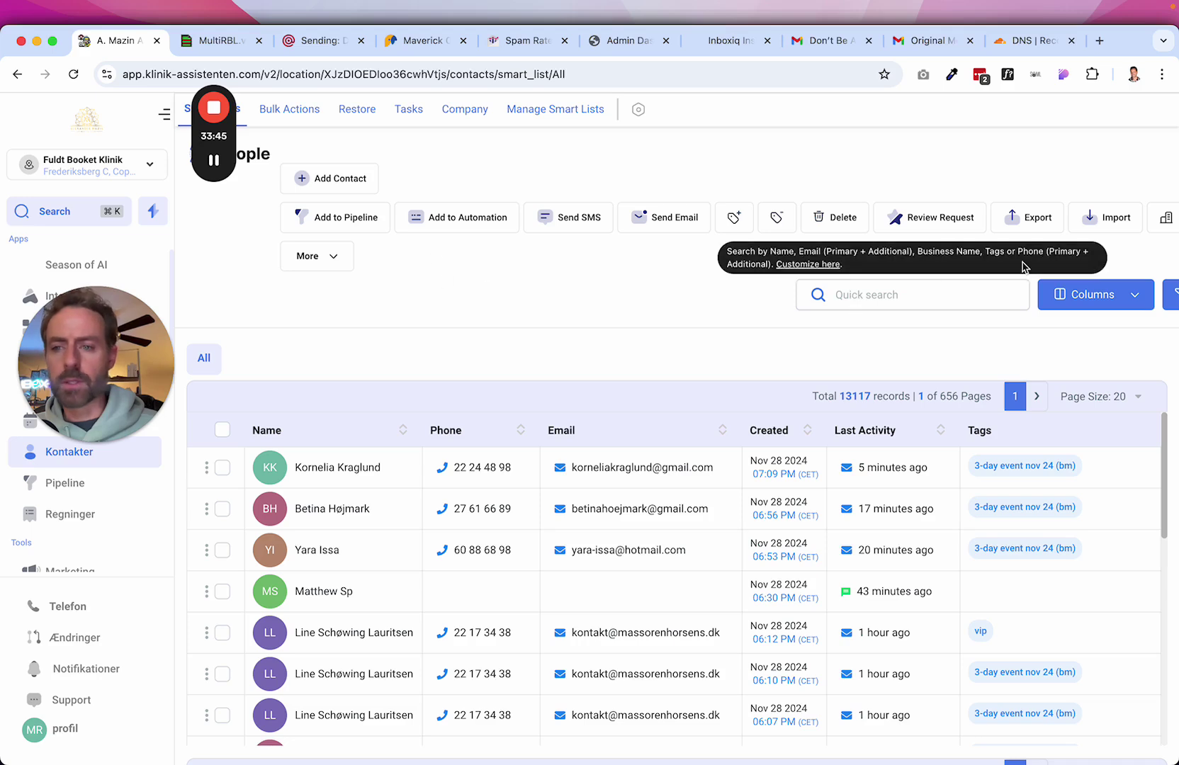
{"action": "left_click", "coordinate": [309, 255]}
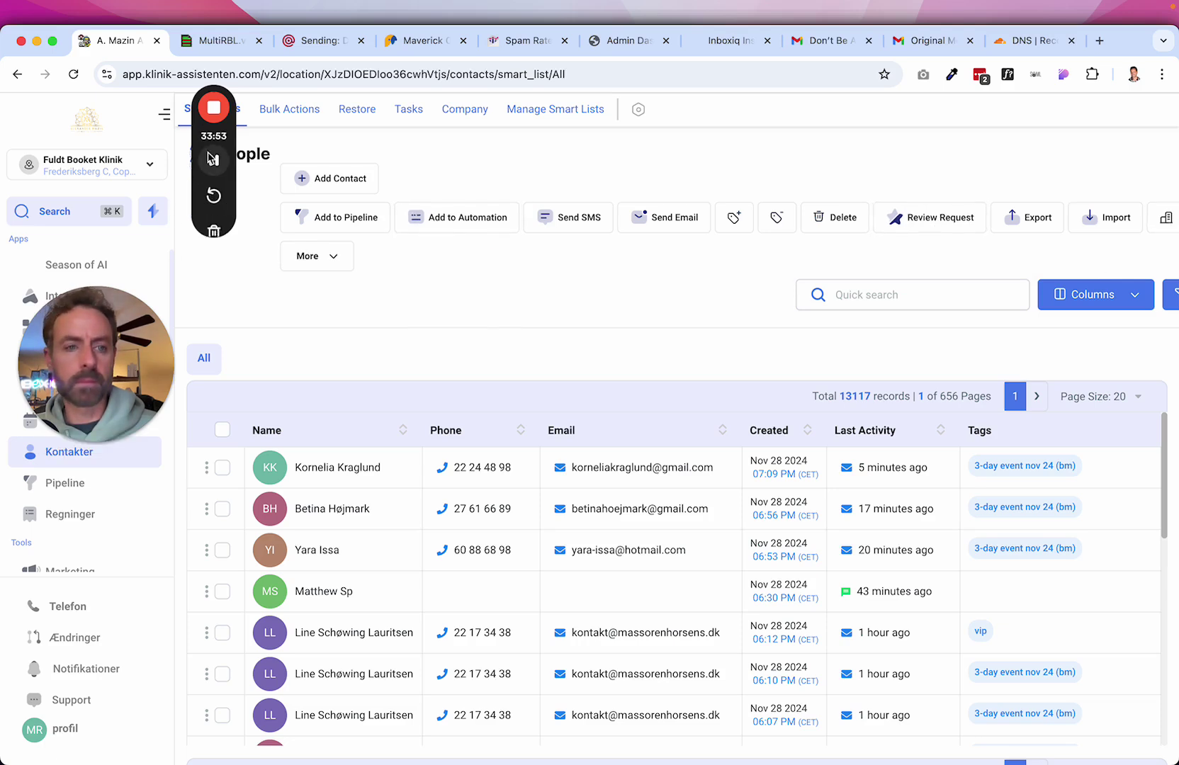
{"action": "left_click_drag", "start_coordinate": [214, 88], "coordinate": [506, 261]}
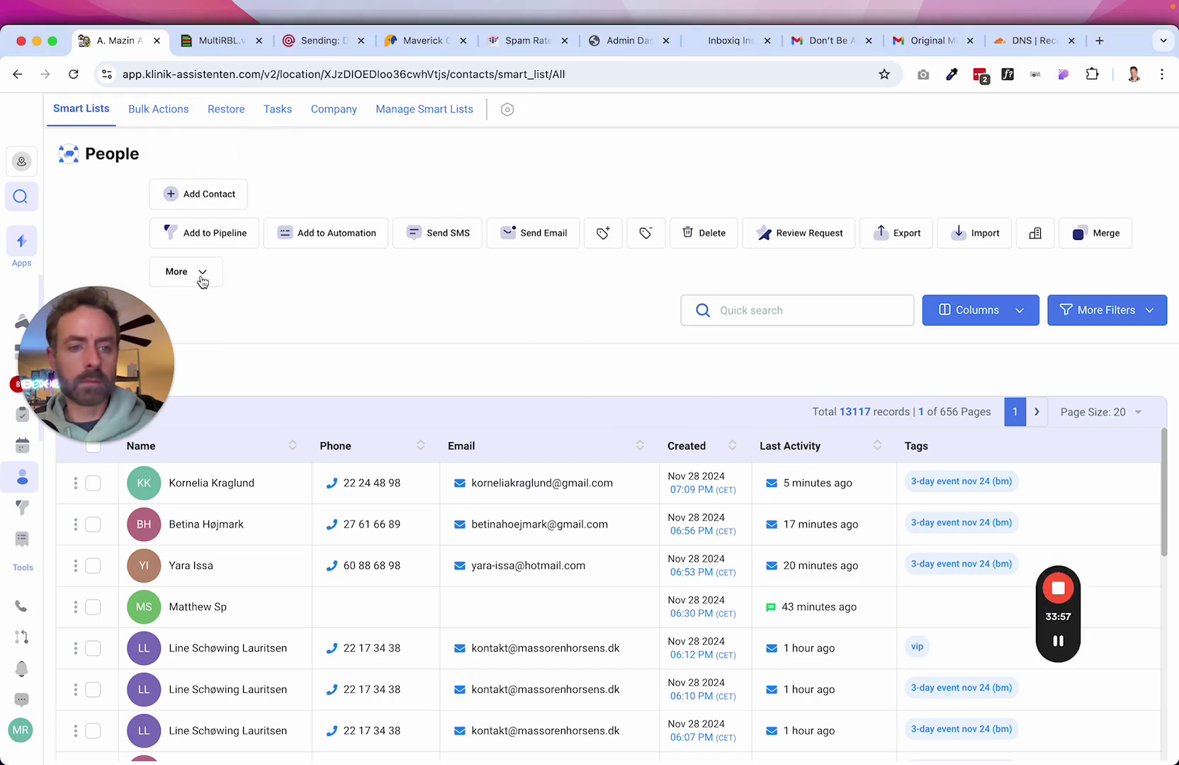
{"action": "left_click", "coordinate": [201, 278]}
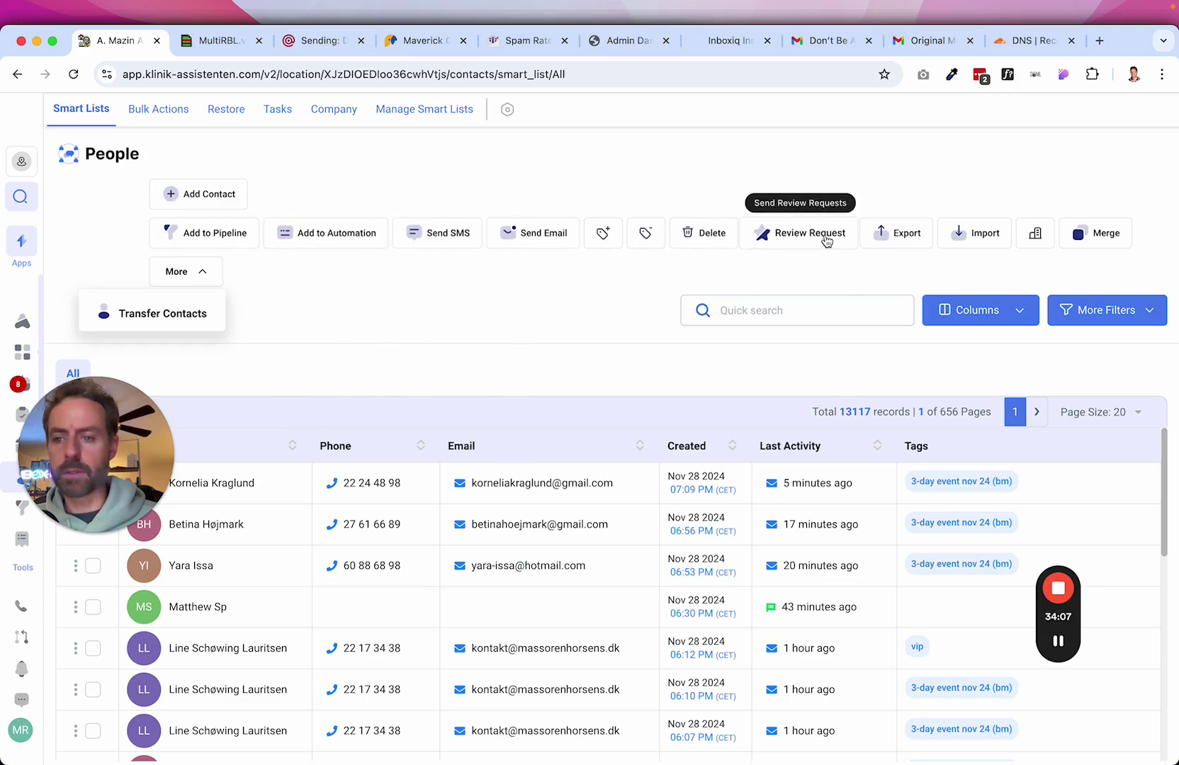
Add a Last Email Opened Date filter of less than 61 days ago.
{"action": "left_click", "coordinate": [1118, 310]}
{"action": "left_click", "coordinate": [930, 203]}
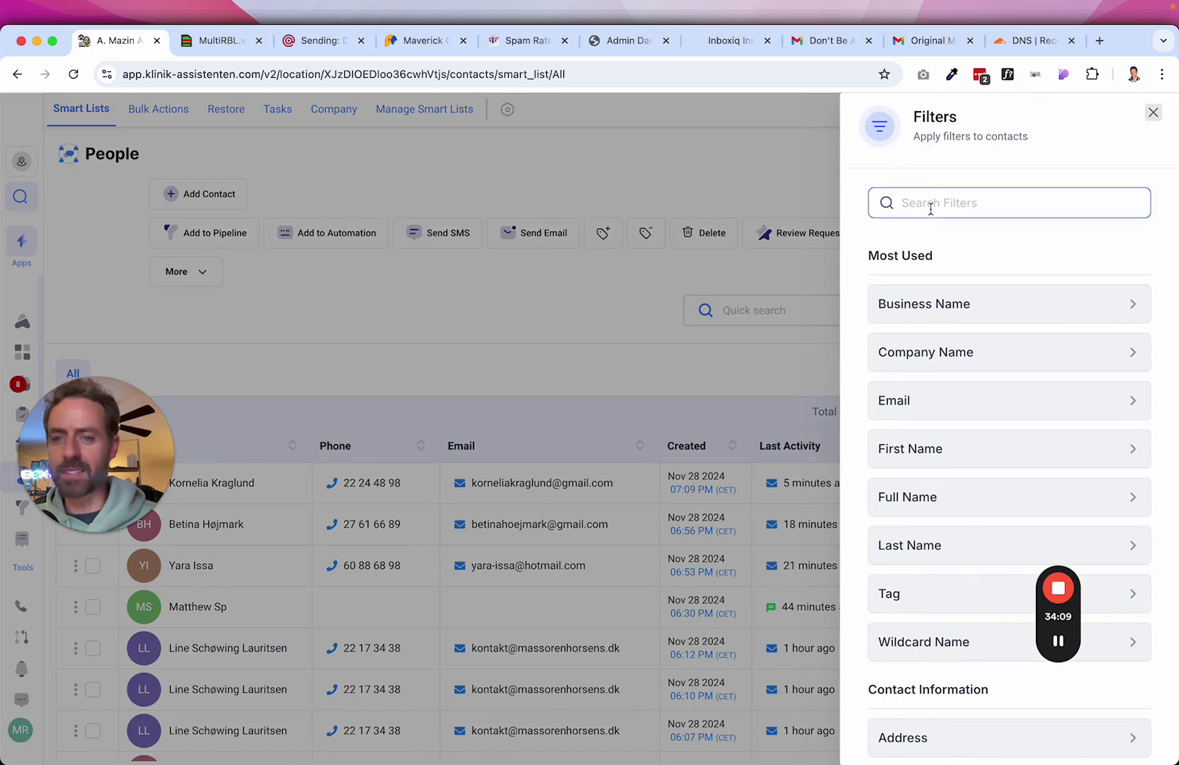
{"action": "type", "text": "s"}
{"action": "key", "text": "BackSpace"}
{"action": "type", "text": "email"}
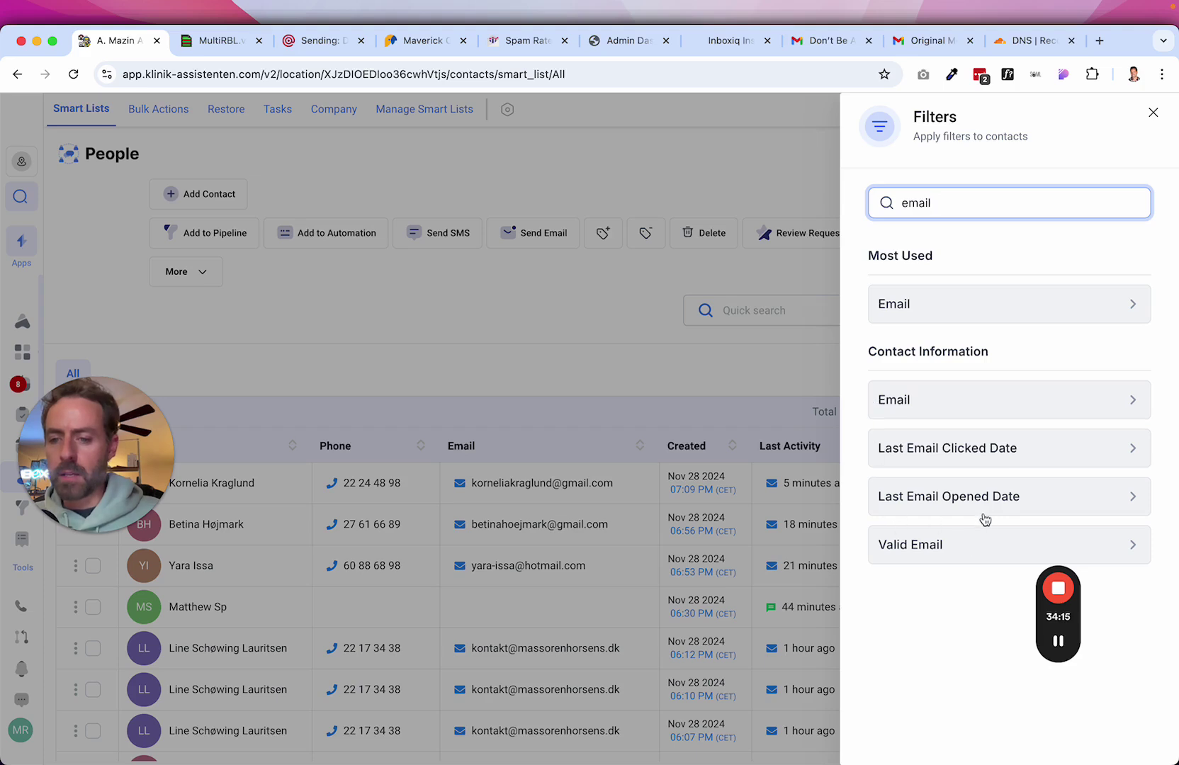
{"action": "left_click", "coordinate": [948, 505]}
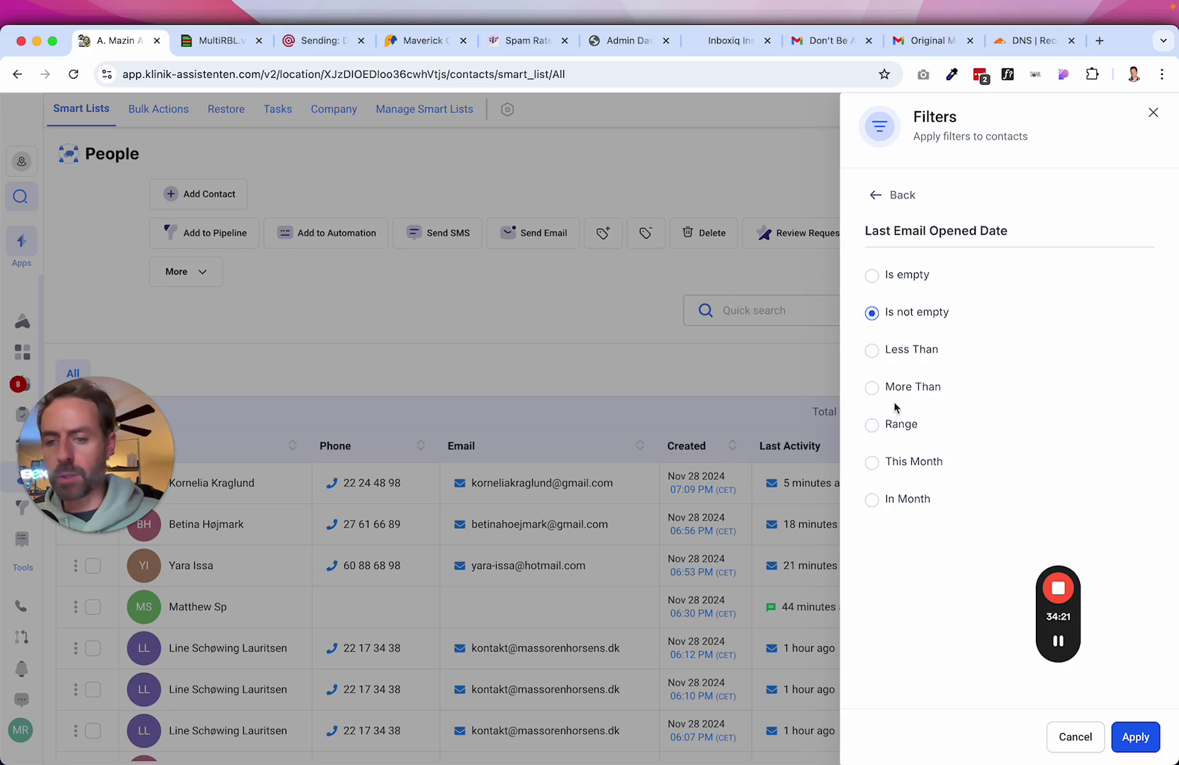
{"action": "left_click", "coordinate": [873, 350]}
{"action": "left_click", "coordinate": [951, 382]}
{"action": "type", "text": "60"}
{"action": "key", "text": "BackSpace"}
{"action": "type", "text": "1"}
{"action": "left_click", "coordinate": [1128, 730]}
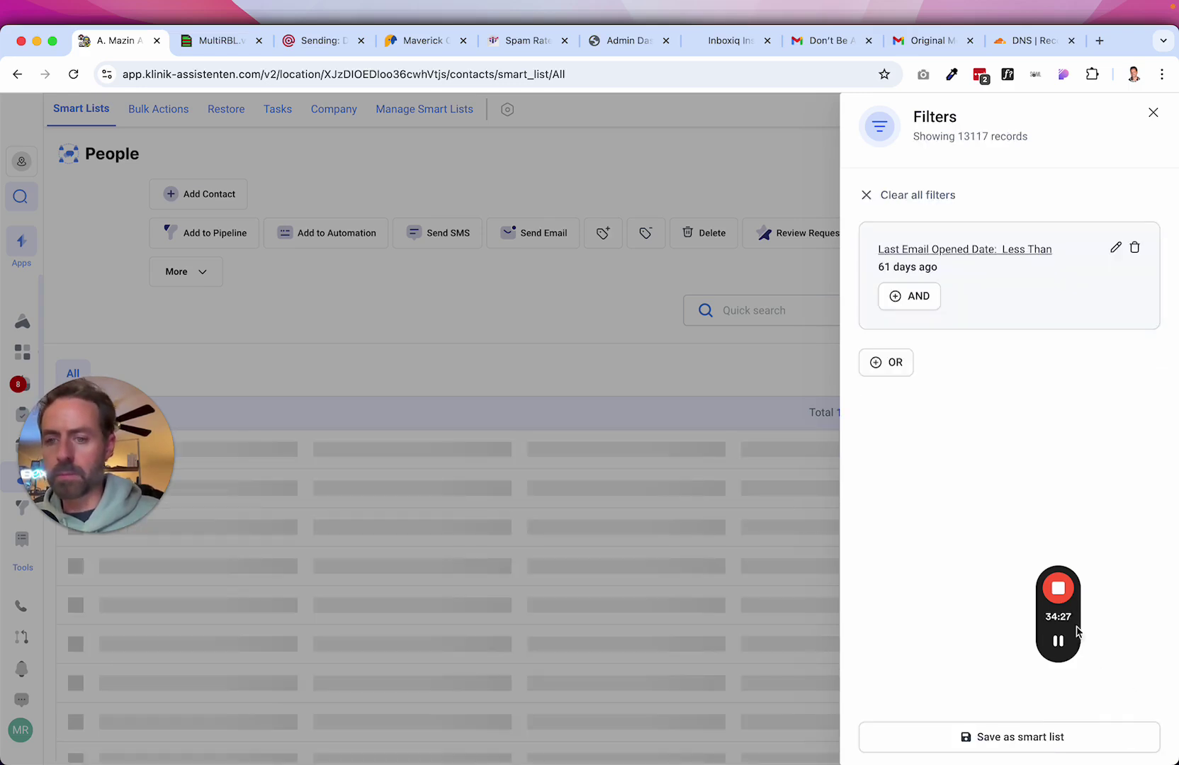
Add an AND condition: DND is not enabled for Email.
{"action": "left_click", "coordinate": [921, 298]}
{"action": "left_click", "coordinate": [933, 238]}
{"action": "type", "text": "dnd"}
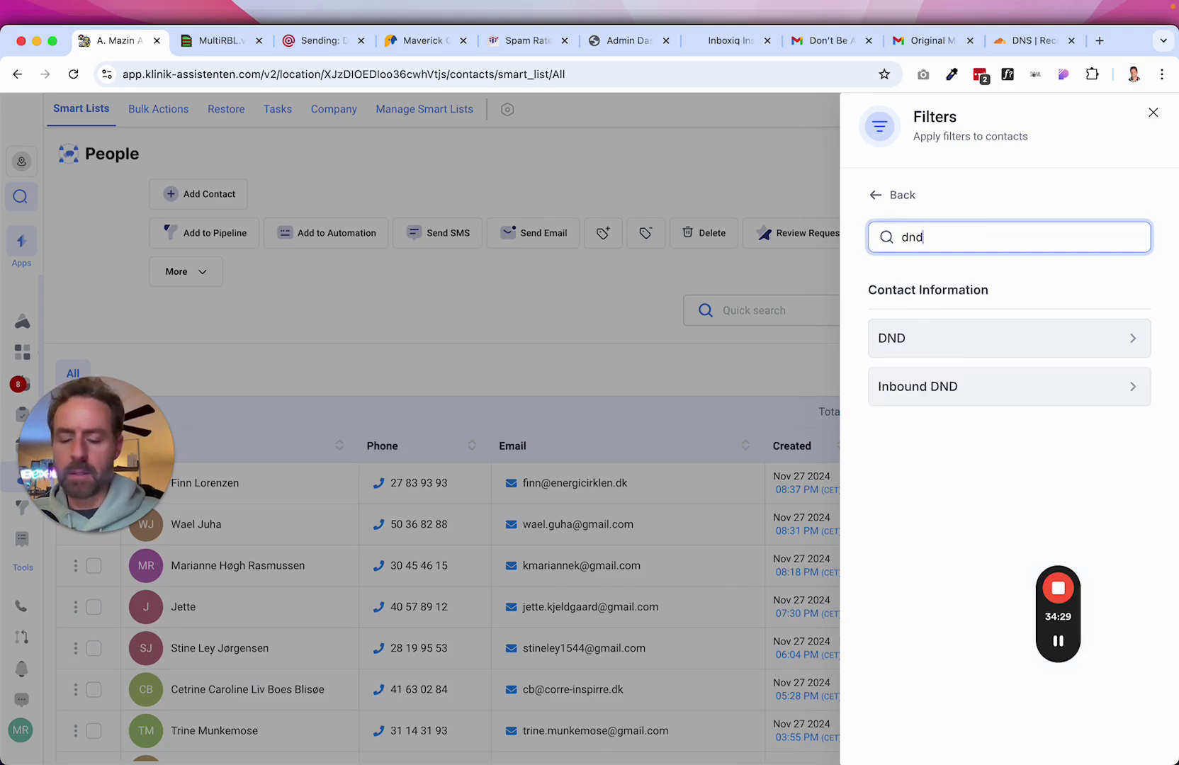
{"action": "left_click", "coordinate": [918, 349]}
{"action": "left_click", "coordinate": [879, 380]}
{"action": "left_click", "coordinate": [964, 352]}
{"action": "left_click", "coordinate": [941, 434]}
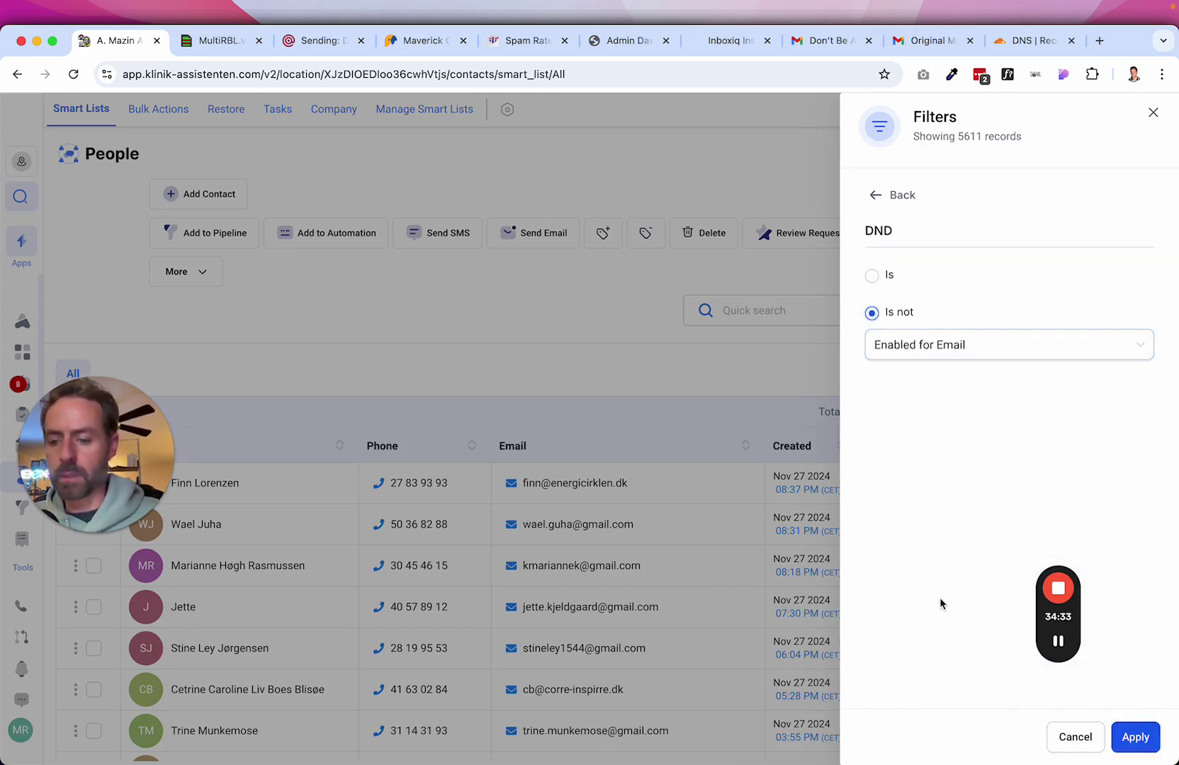
{"action": "left_click", "coordinate": [1134, 738]}
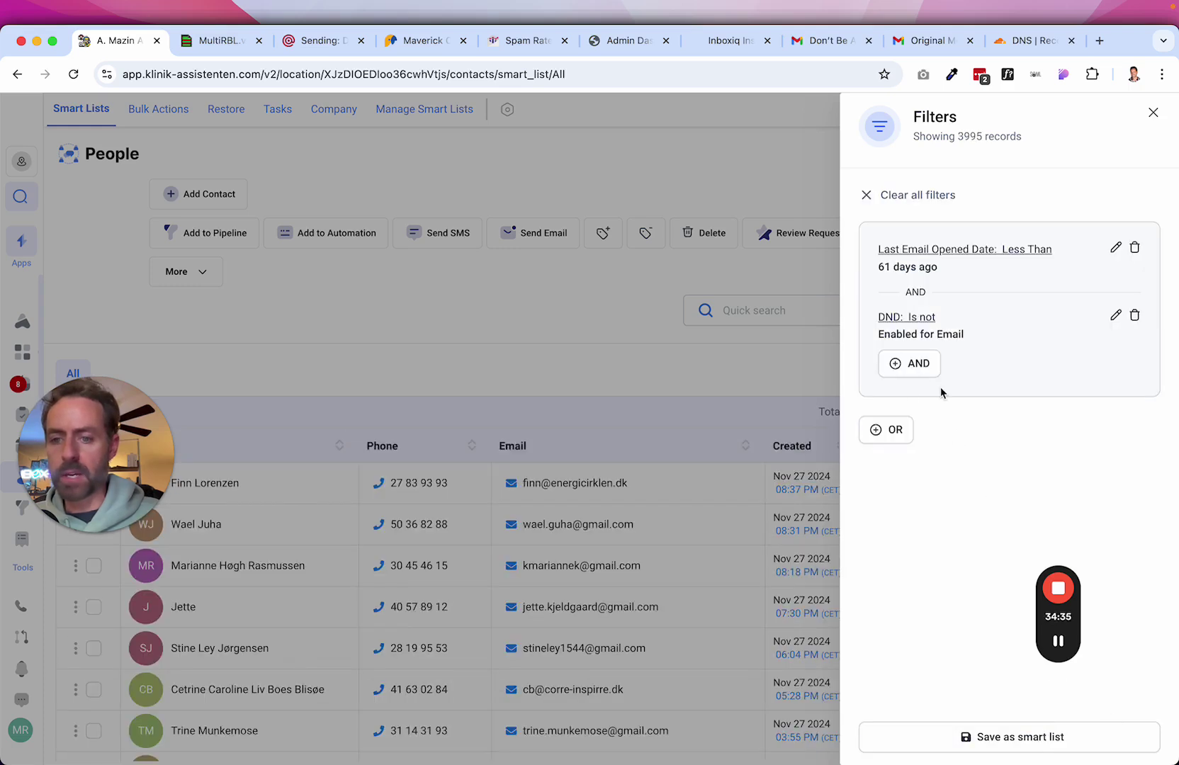
Start an OR group with Last Email Clicked Date less than 61 days ago.
{"action": "left_click", "coordinate": [884, 431]}
{"action": "left_click", "coordinate": [903, 243]}
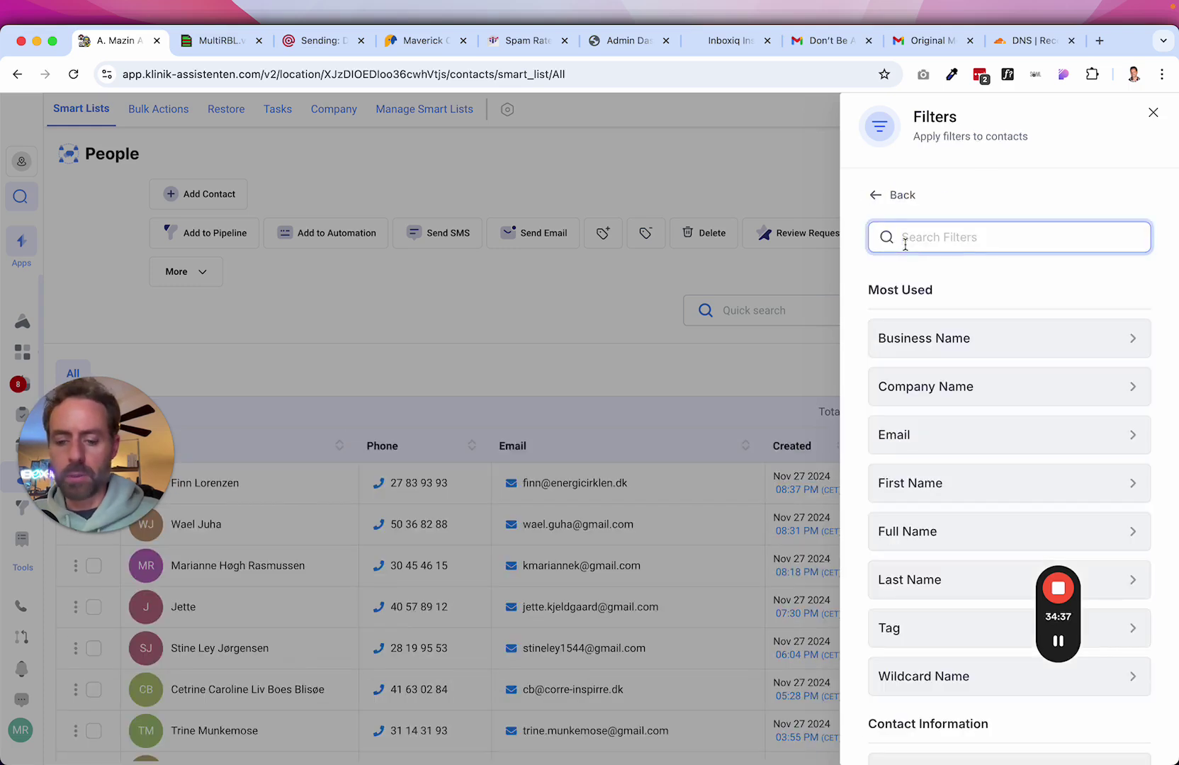
{"action": "type", "text": "ema"}
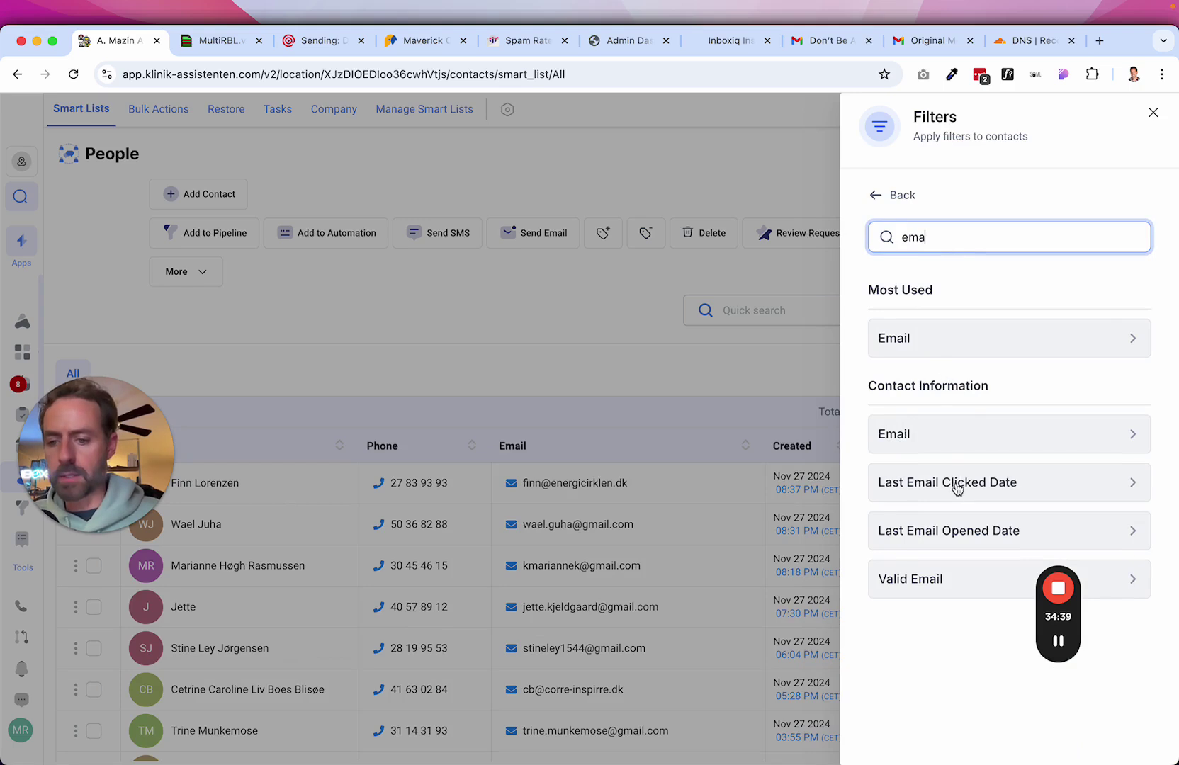
{"action": "left_click", "coordinate": [954, 483]}
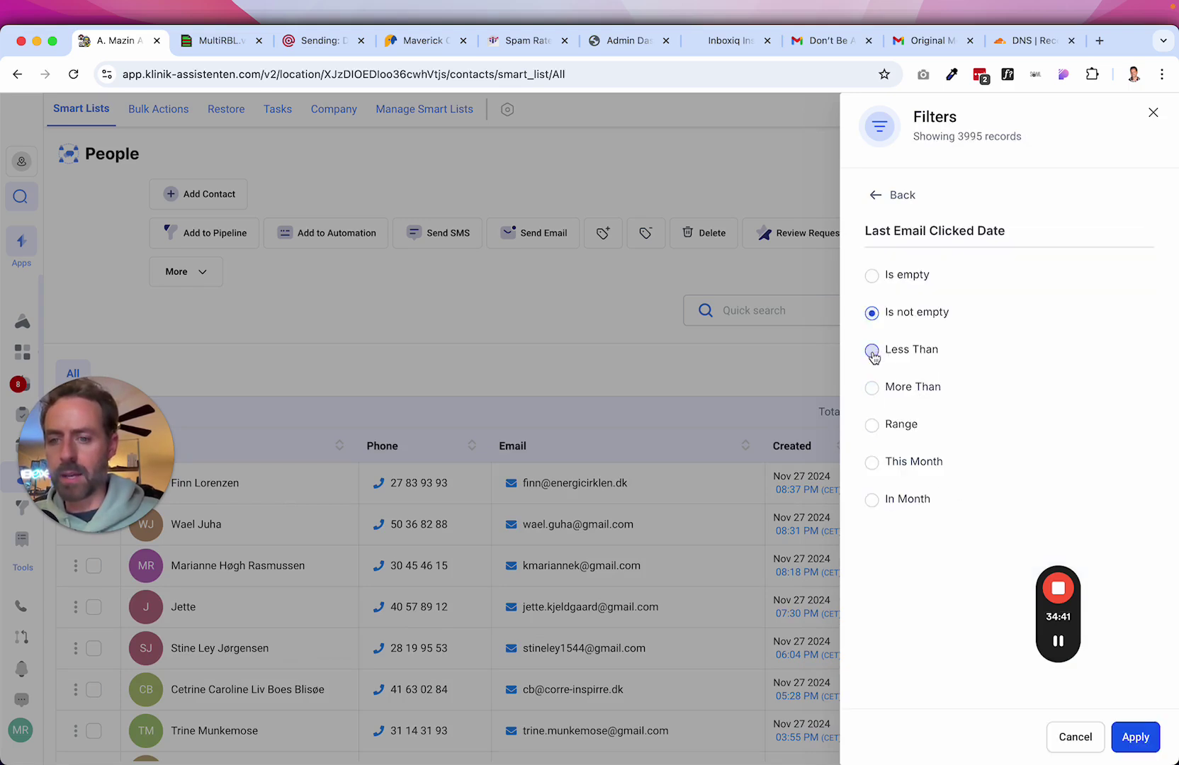
{"action": "left_click", "coordinate": [872, 351]}
{"action": "left_click", "coordinate": [927, 382]}
{"action": "type", "text": "60"}
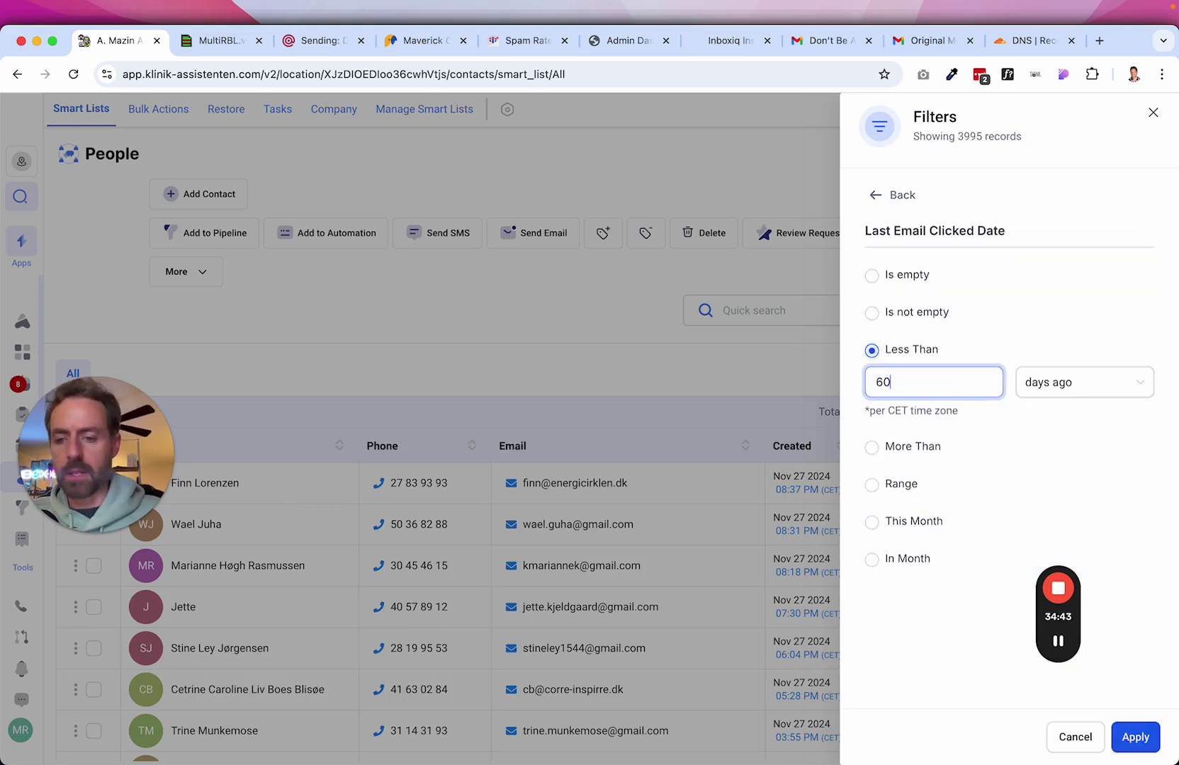
{"action": "key", "text": "BackSpace"}
{"action": "type", "text": "1"}
{"action": "left_click", "coordinate": [1136, 737]}
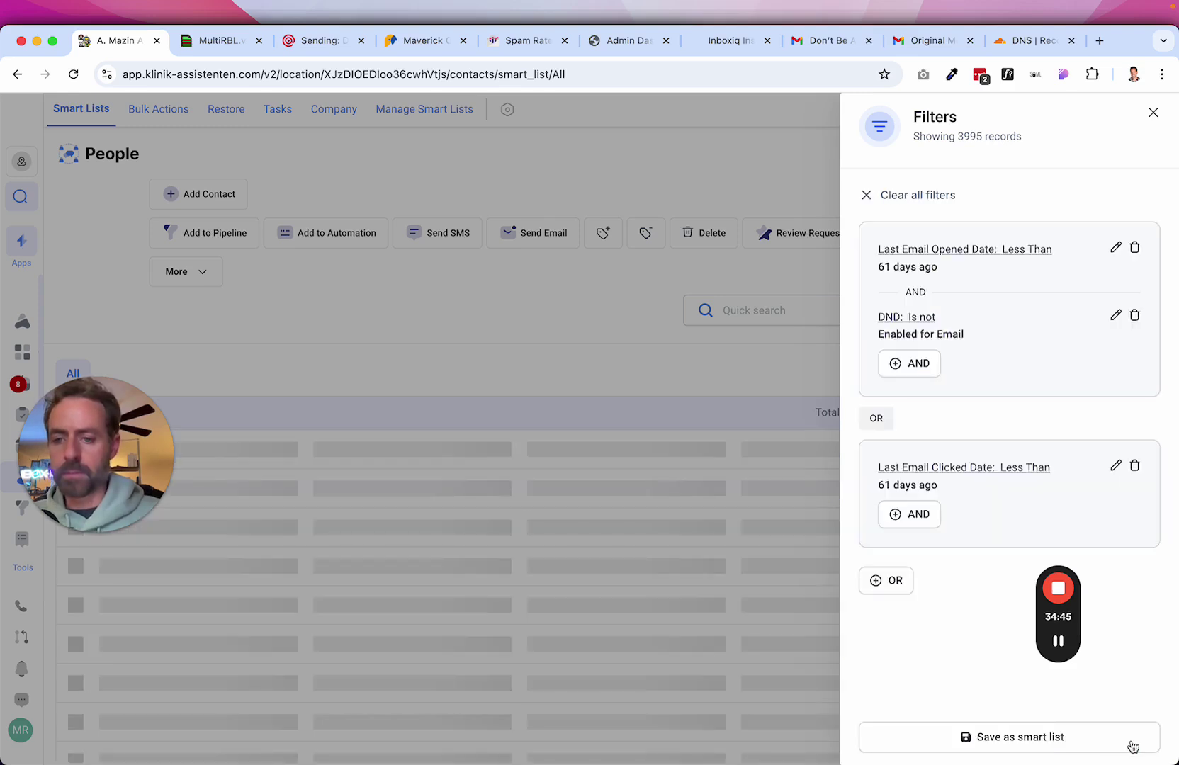
Add an AND condition to the clicked group: DND is not enabled for Email.
{"action": "left_click", "coordinate": [923, 521]}
{"action": "left_click", "coordinate": [929, 238]}
{"action": "type", "text": "dnd"}
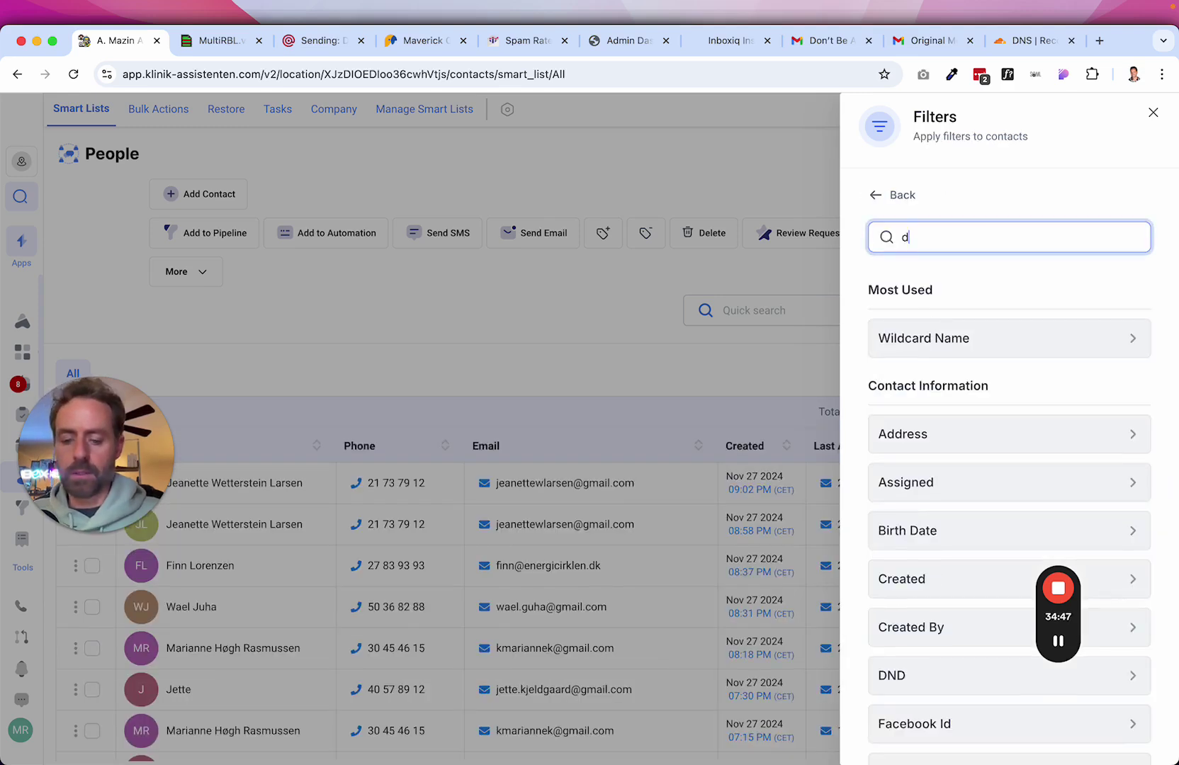
{"action": "left_click", "coordinate": [898, 339]}
{"action": "left_click", "coordinate": [896, 368]}
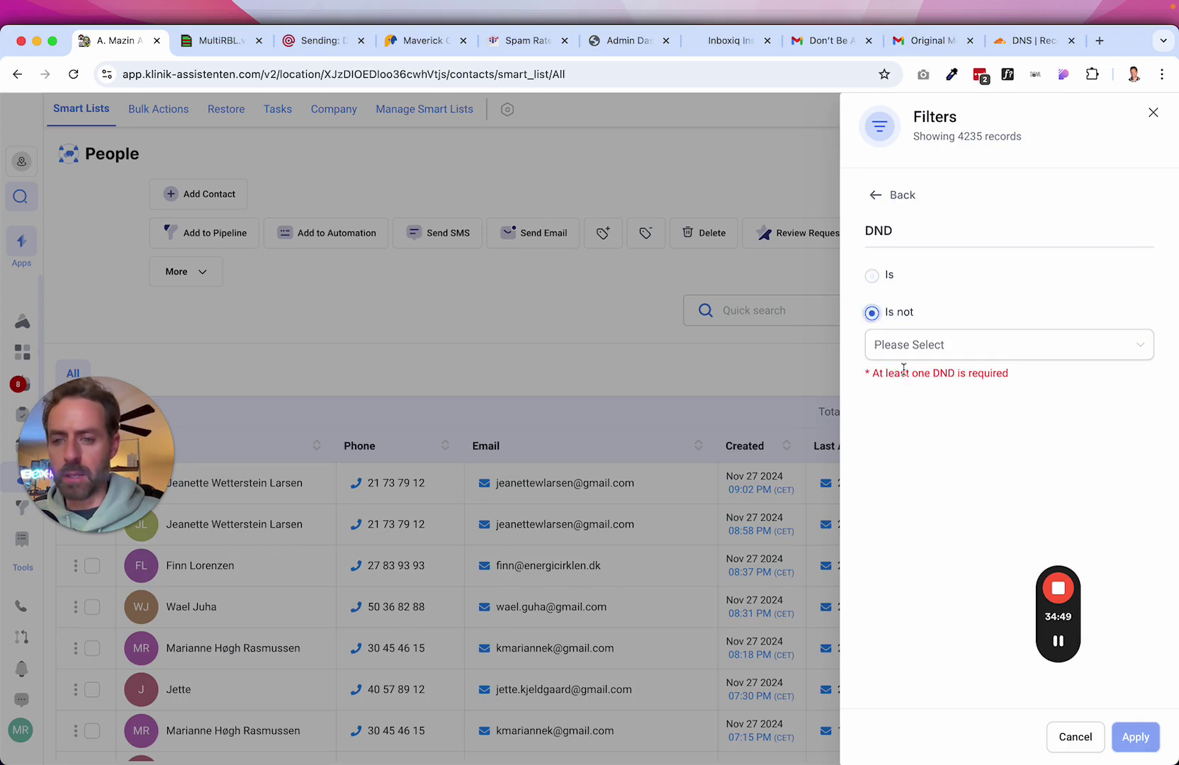
{"action": "left_click", "coordinate": [930, 347]}
{"action": "left_click", "coordinate": [887, 435]}
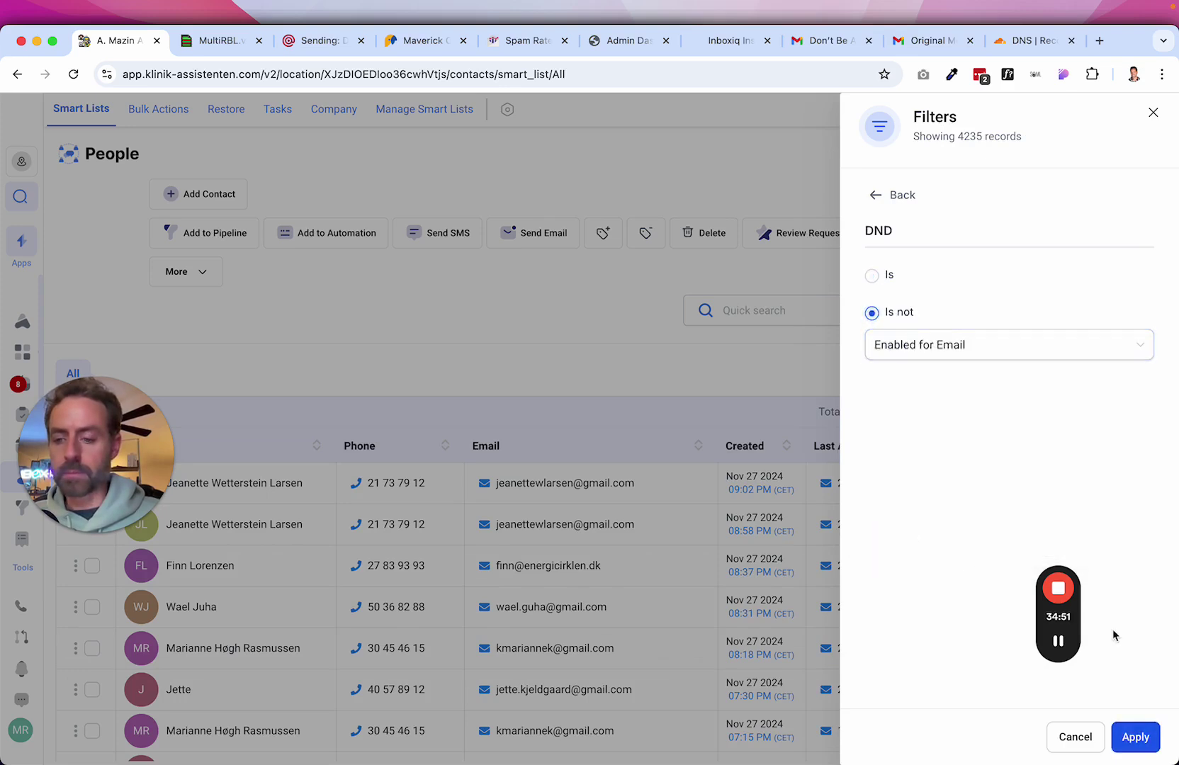
{"action": "left_click", "coordinate": [1134, 740]}
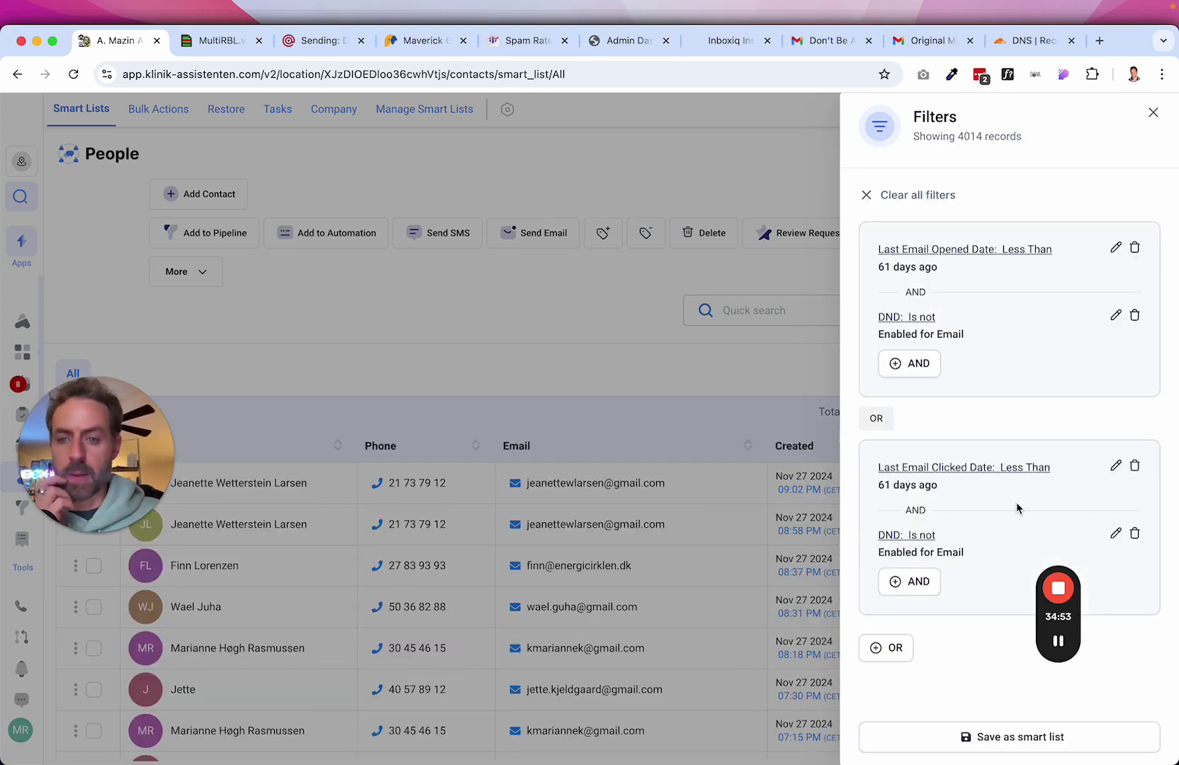
Highlight the resulting 4014 record count.
{"action": "left_click_drag", "start_coordinate": [959, 137], "coordinate": [984, 139]}
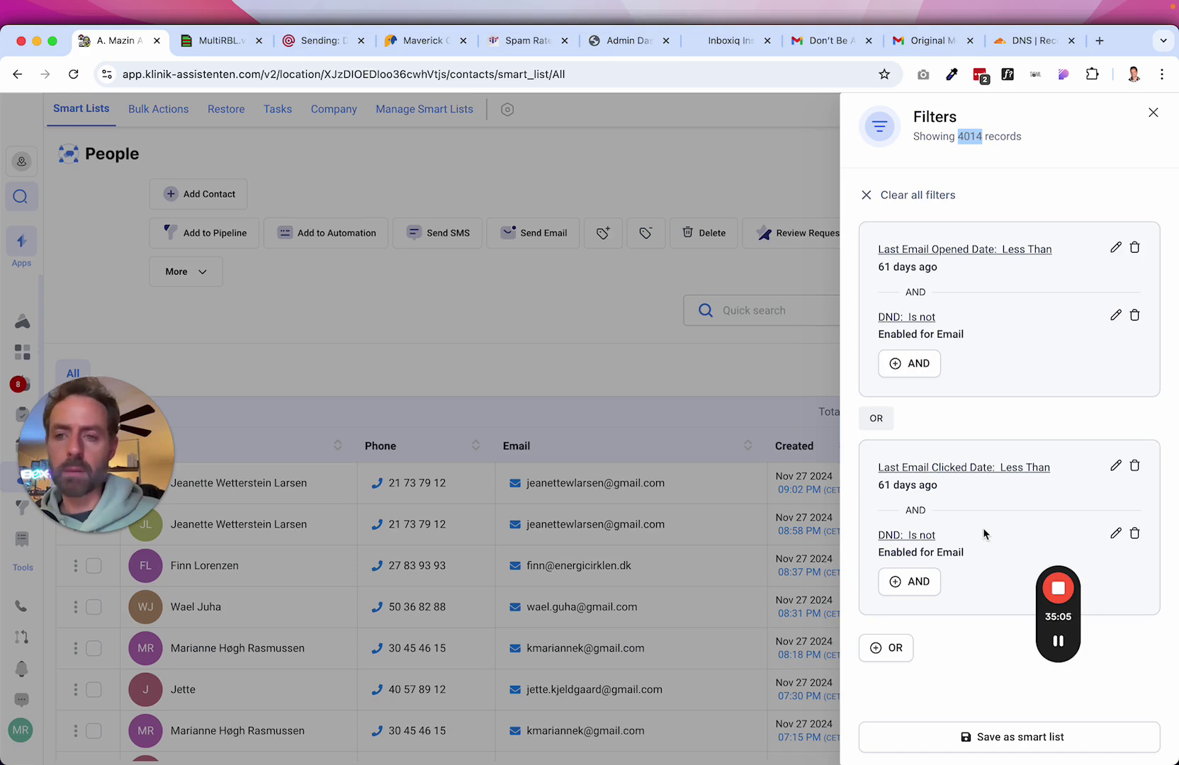
{"action": "left_click", "coordinate": [986, 175]}
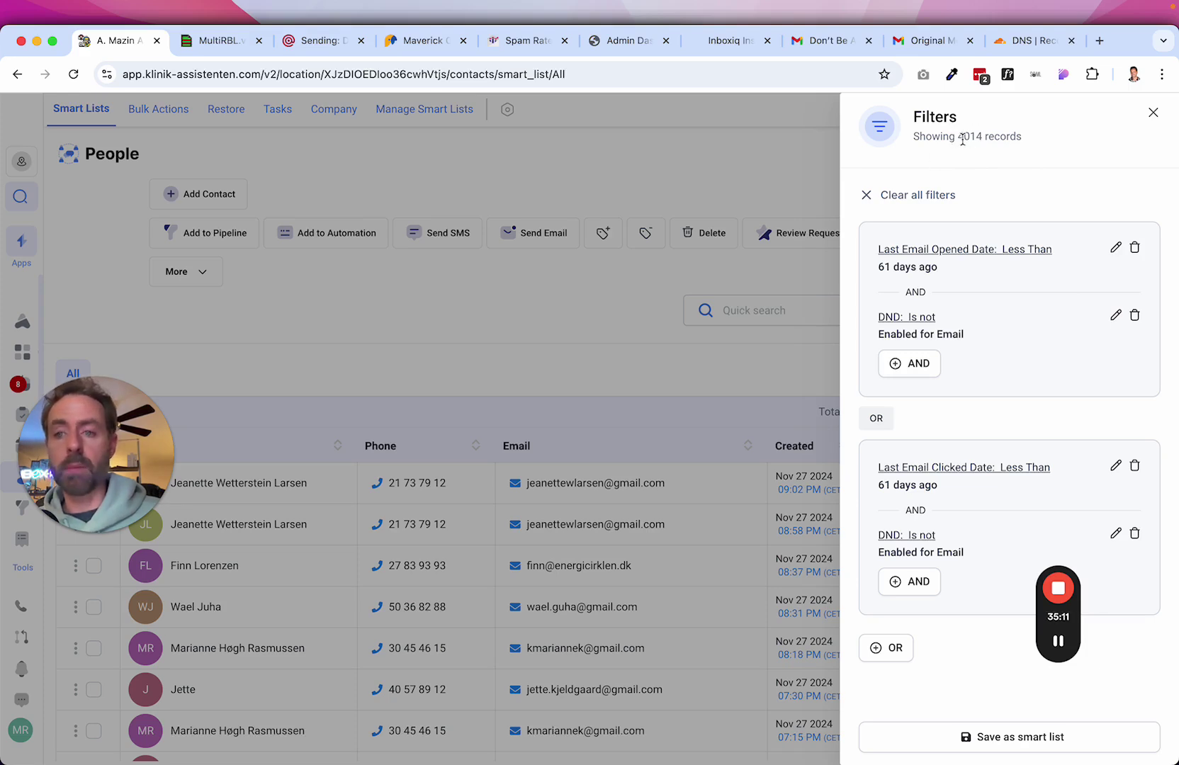
{"action": "left_click_drag", "start_coordinate": [960, 139], "coordinate": [985, 140]}
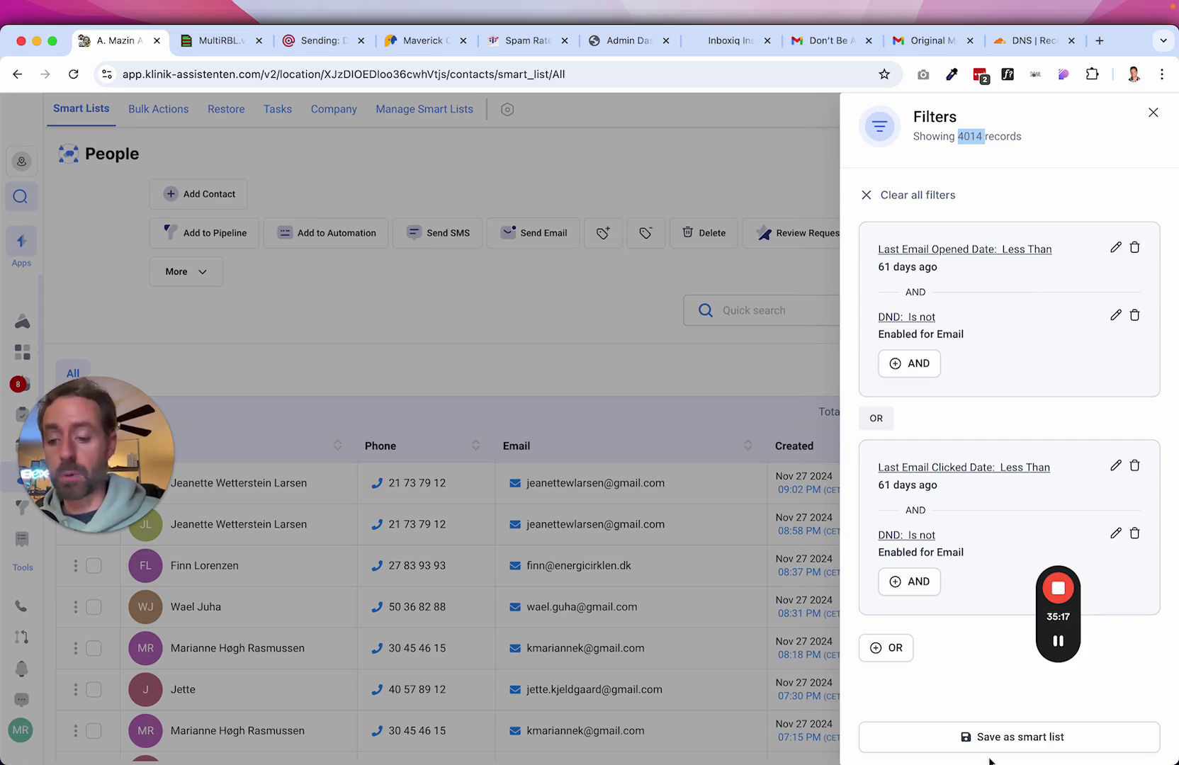
Save the current filters as a smart list named '60D - Engaged List'.
{"action": "left_click", "coordinate": [1003, 739]}
{"action": "left_click", "coordinate": [440, 250]}
{"action": "type", "text": "60D - Ac"}
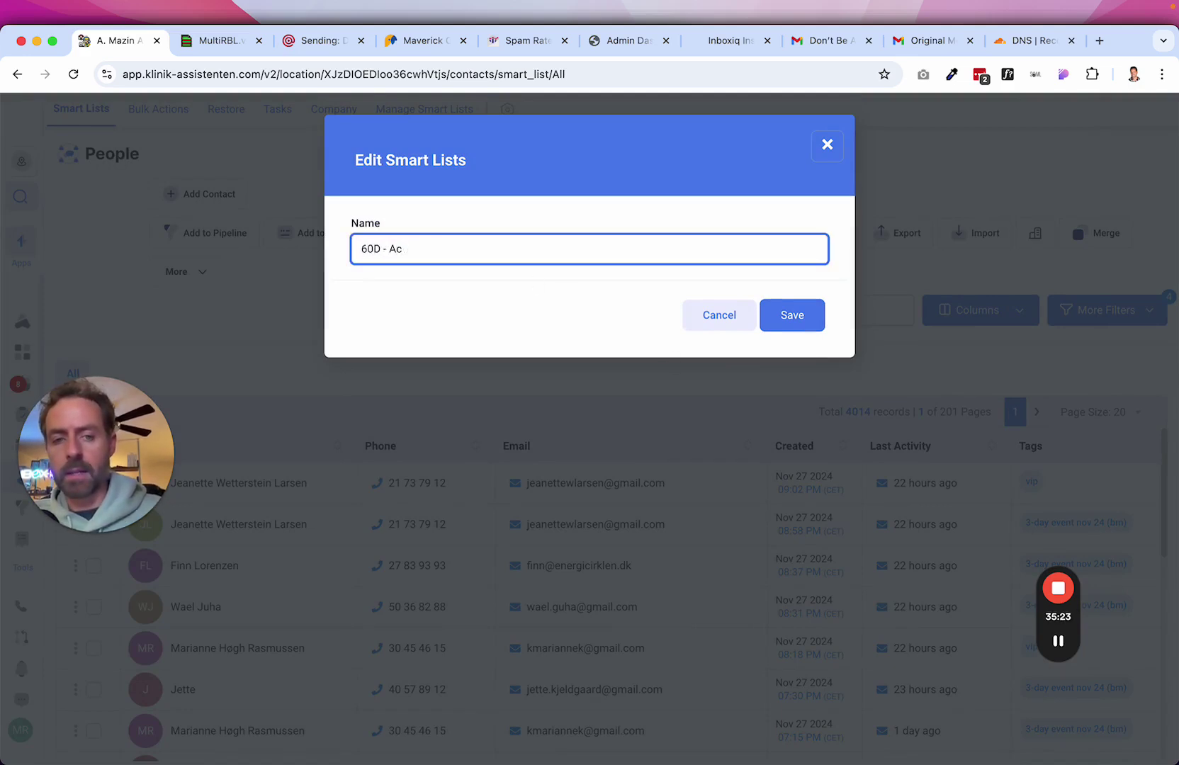
{"action": "key", "text": "BackSpace"}
{"action": "key", "text": "BackSpace"}
{"action": "type", "text": "Engaged Lis"}
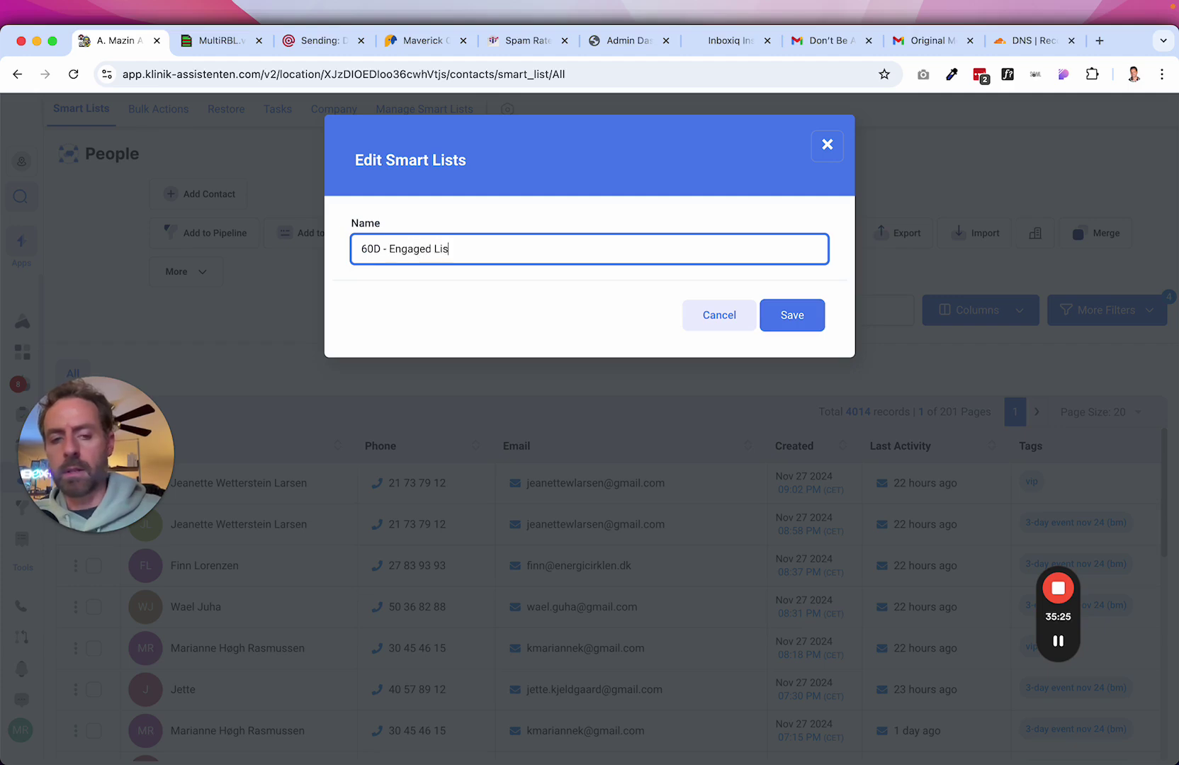
{"action": "type", "text": "t"}
{"action": "left_click", "coordinate": [778, 329]}
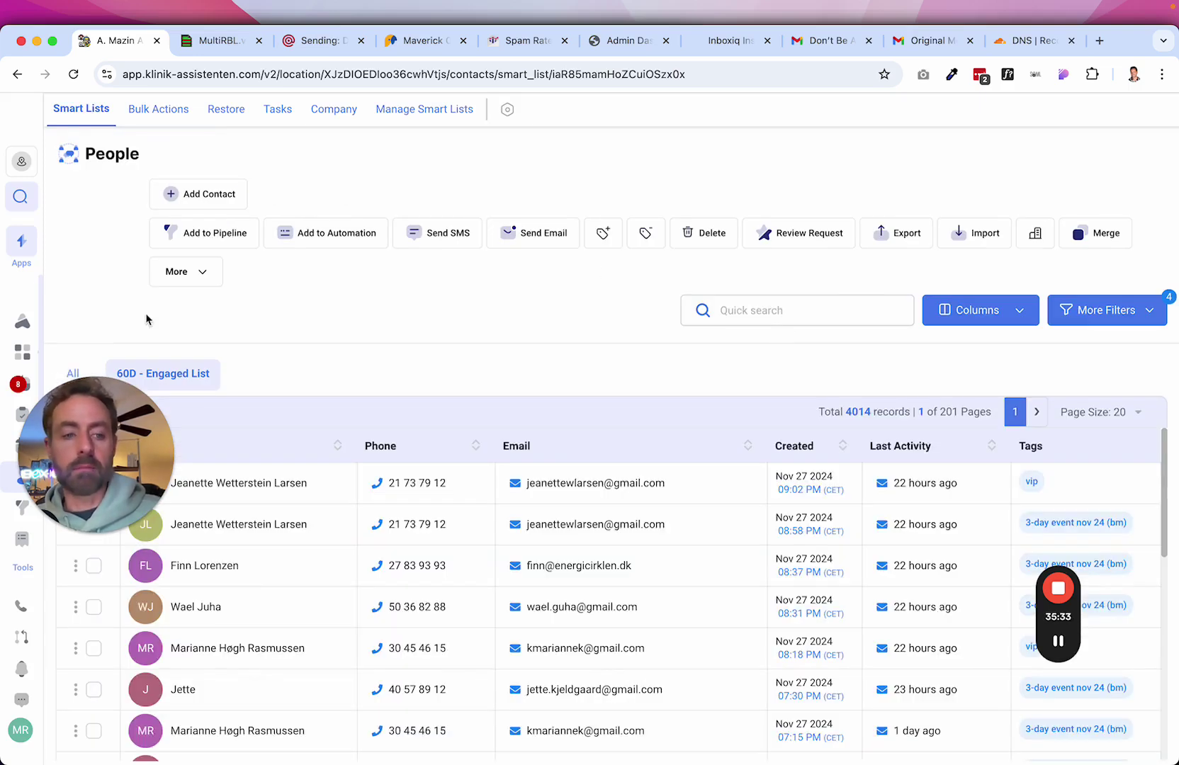
{"action": "left_click_drag", "start_coordinate": [130, 480], "coordinate": [1053, 145]}
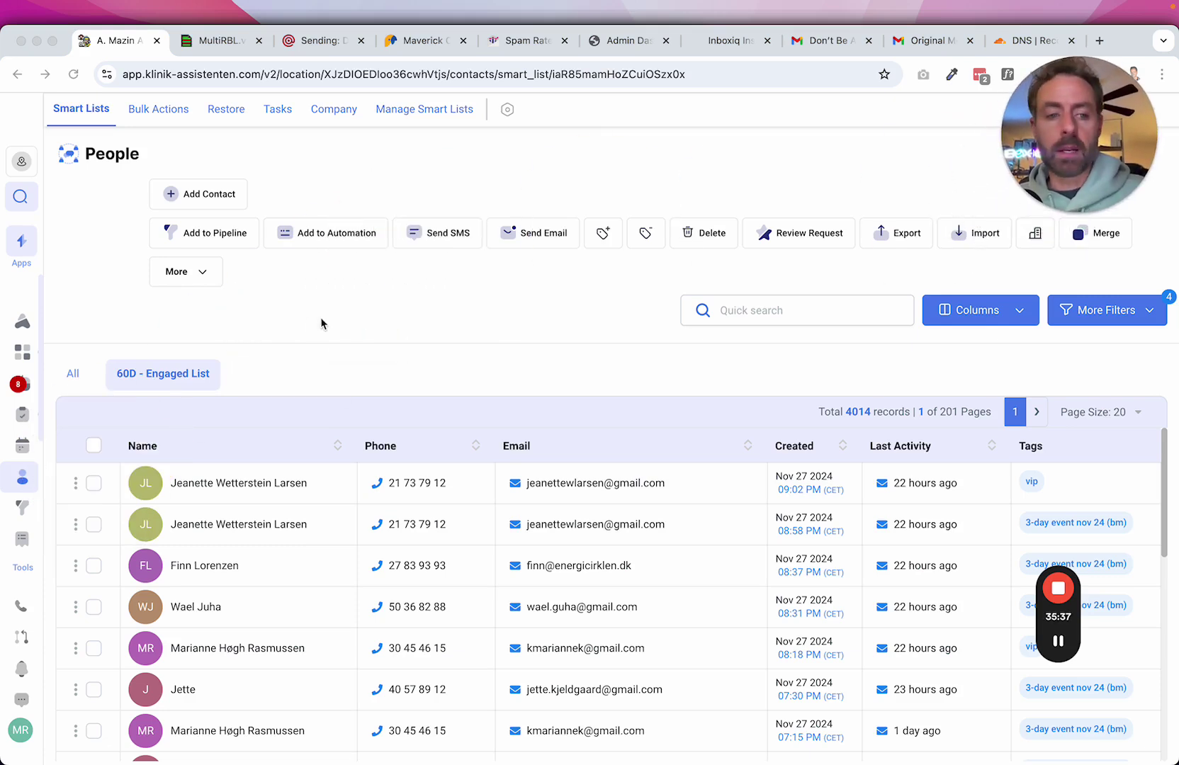
{"action": "left_click", "coordinate": [318, 372]}
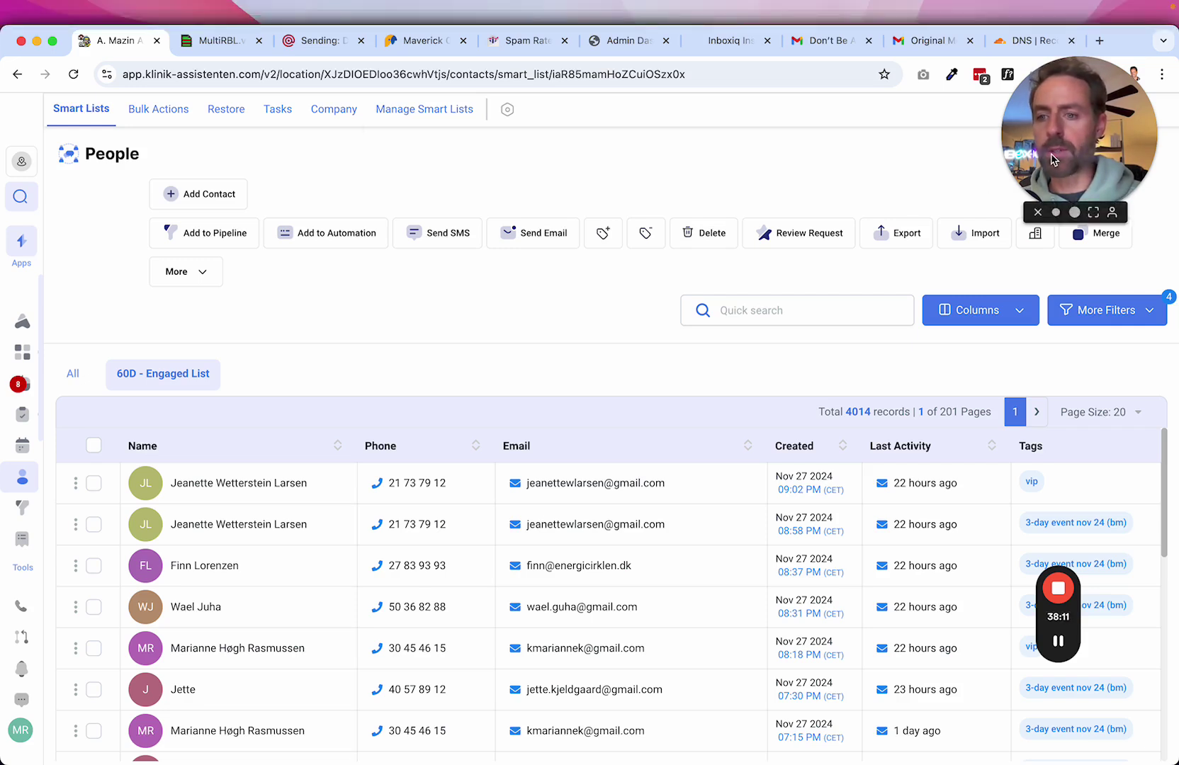
{"action": "mouse_move", "coordinate": [1063, 609]}
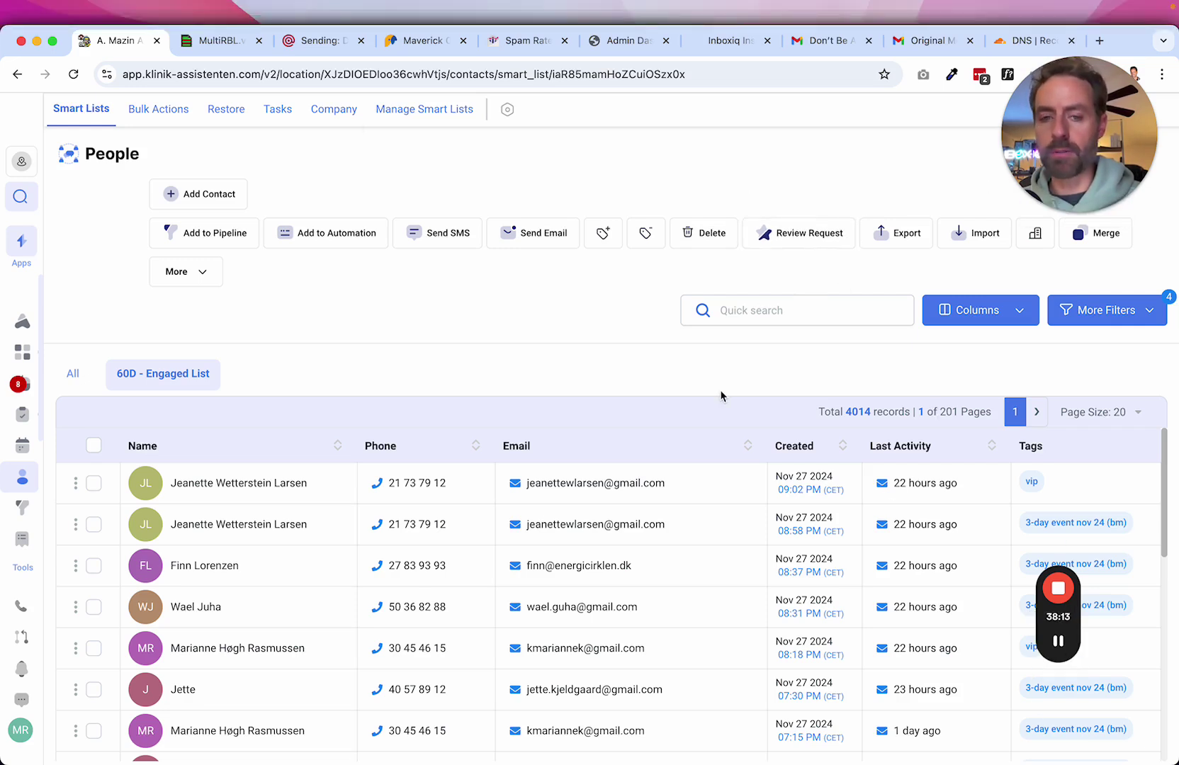